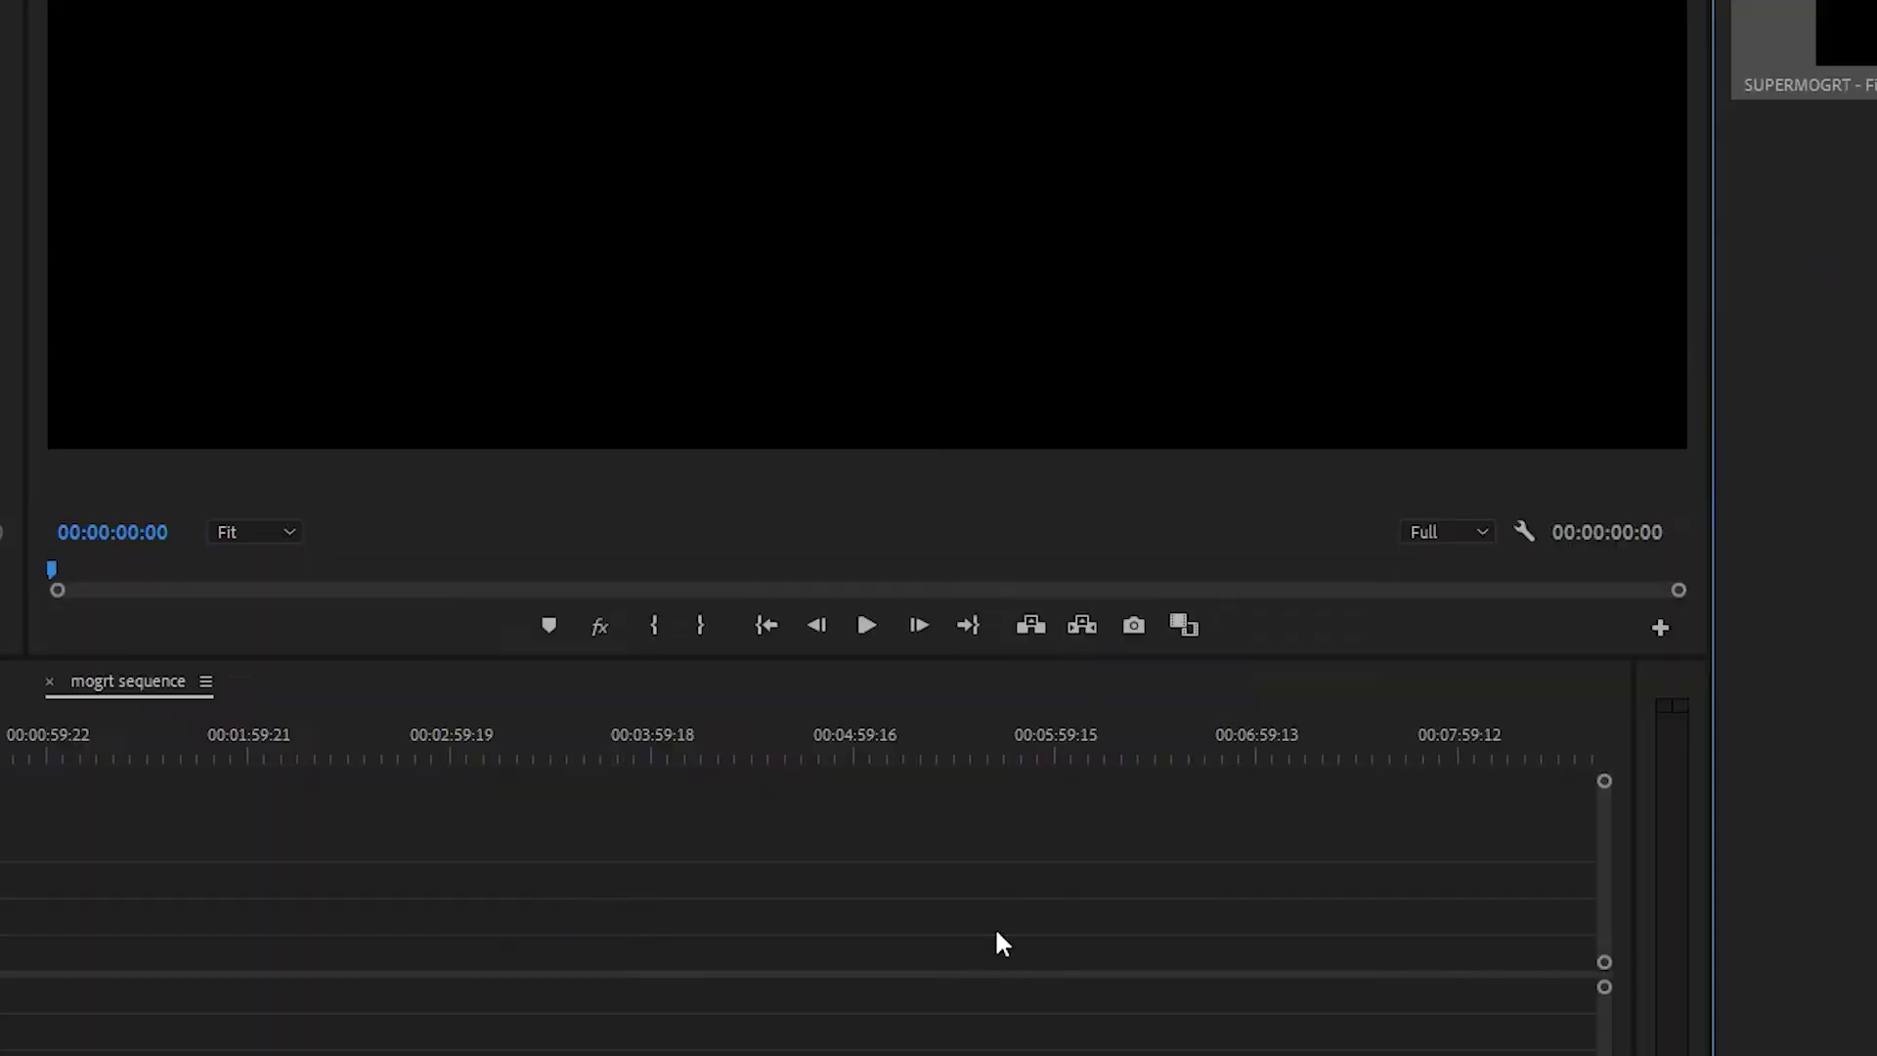
Step: Place the supermogrt title on the timeline and set its box colour to red D11414
drag(85, 974, 90, 975)
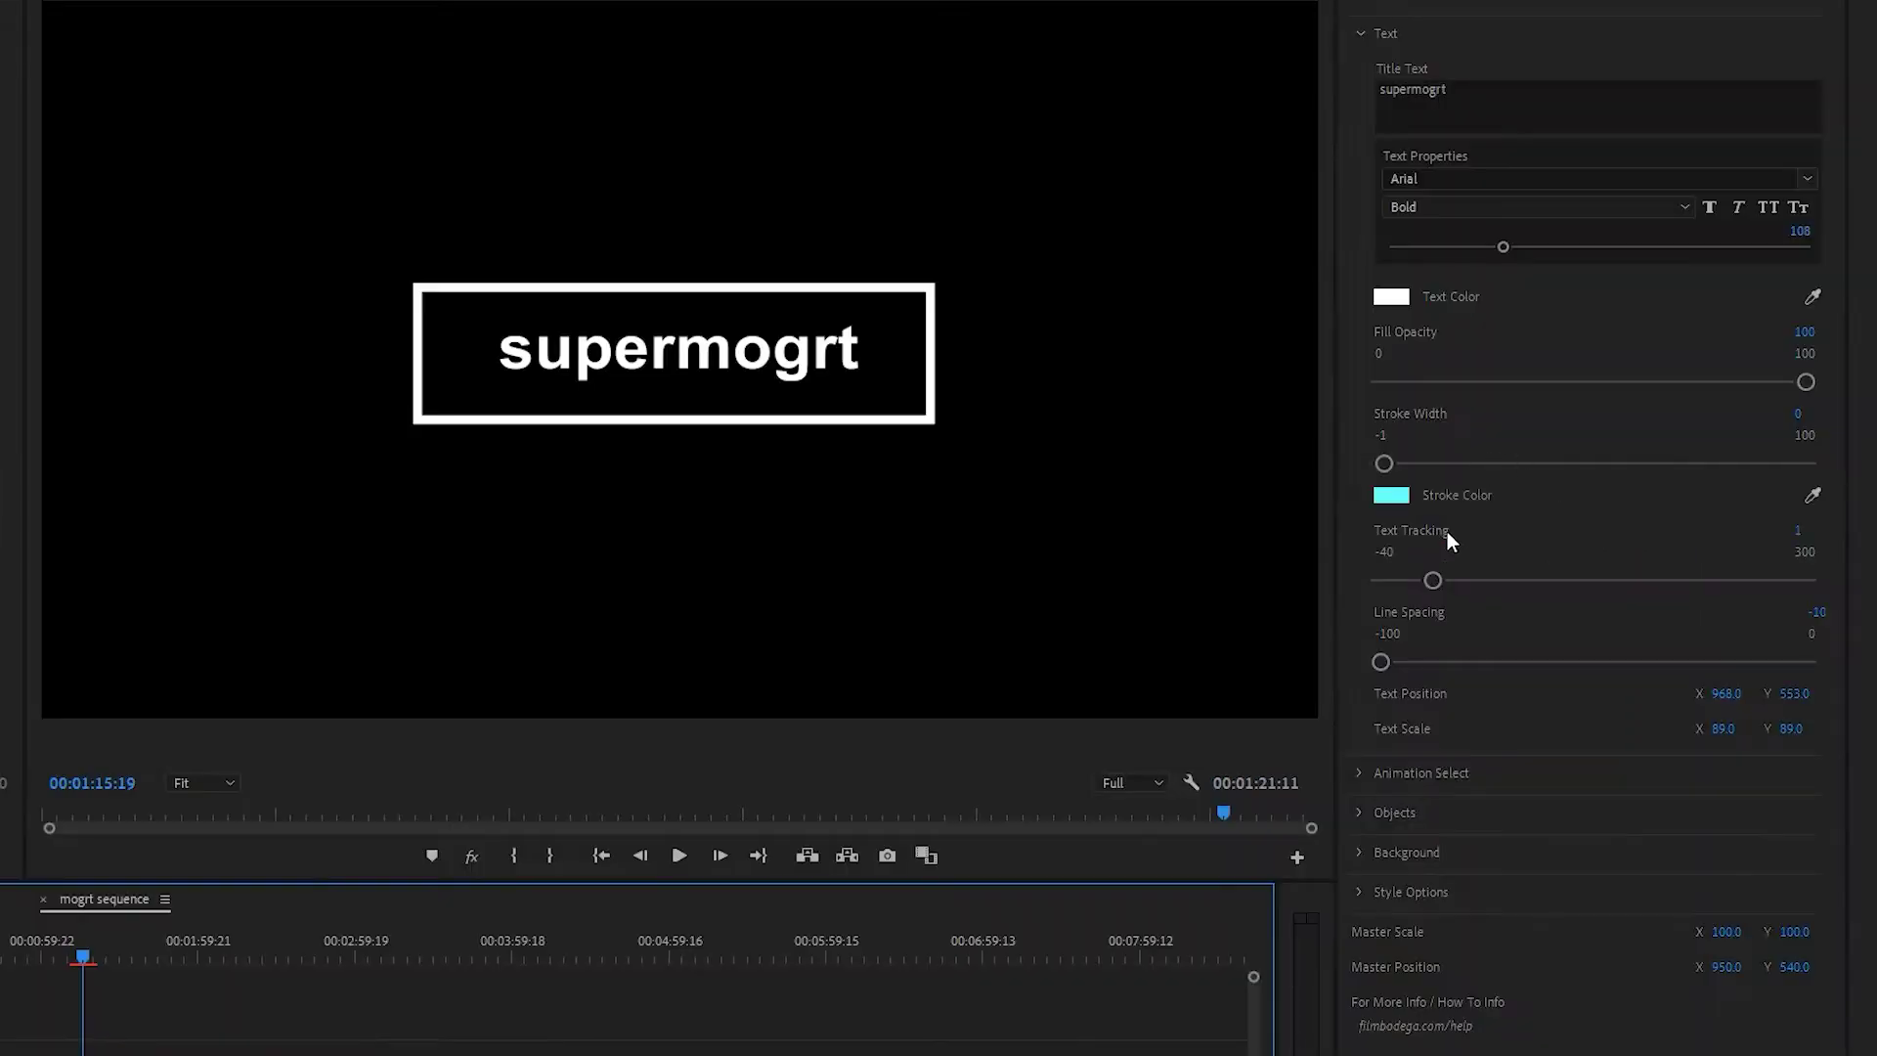
click(1358, 814)
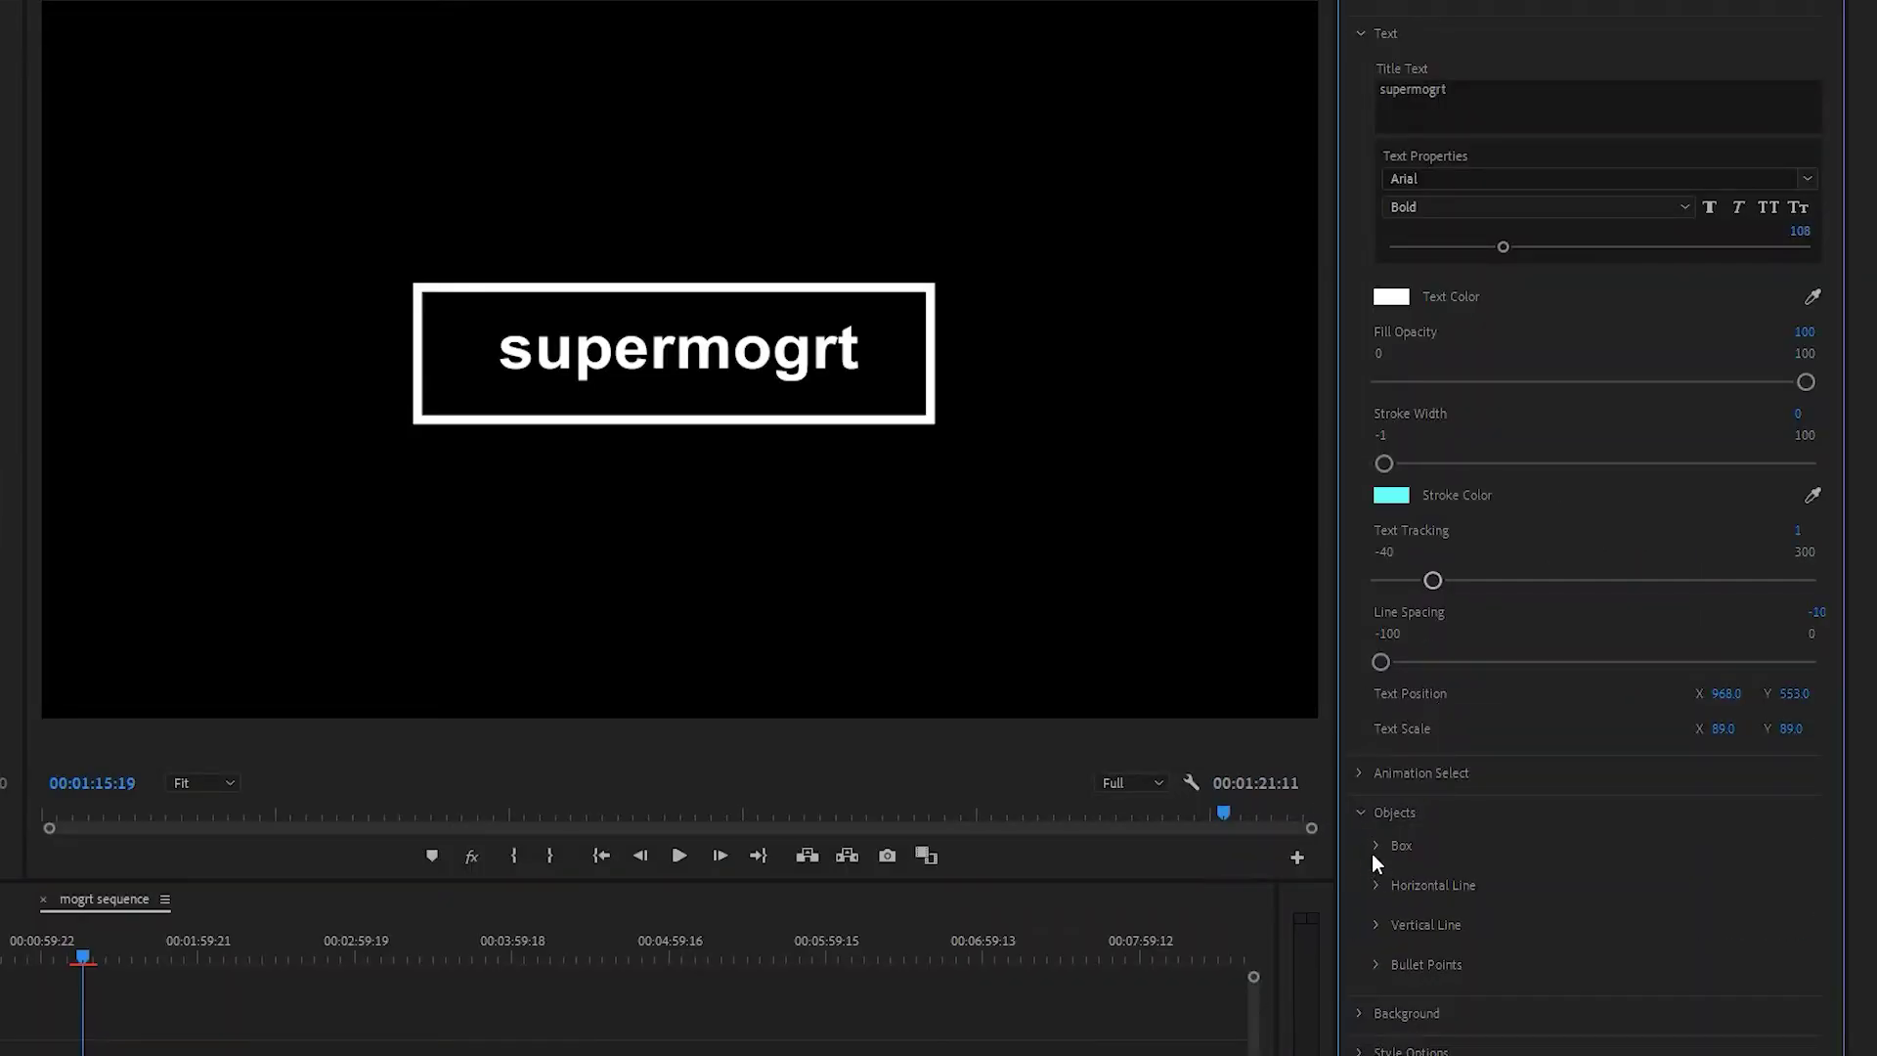
click(1374, 846)
click(1380, 878)
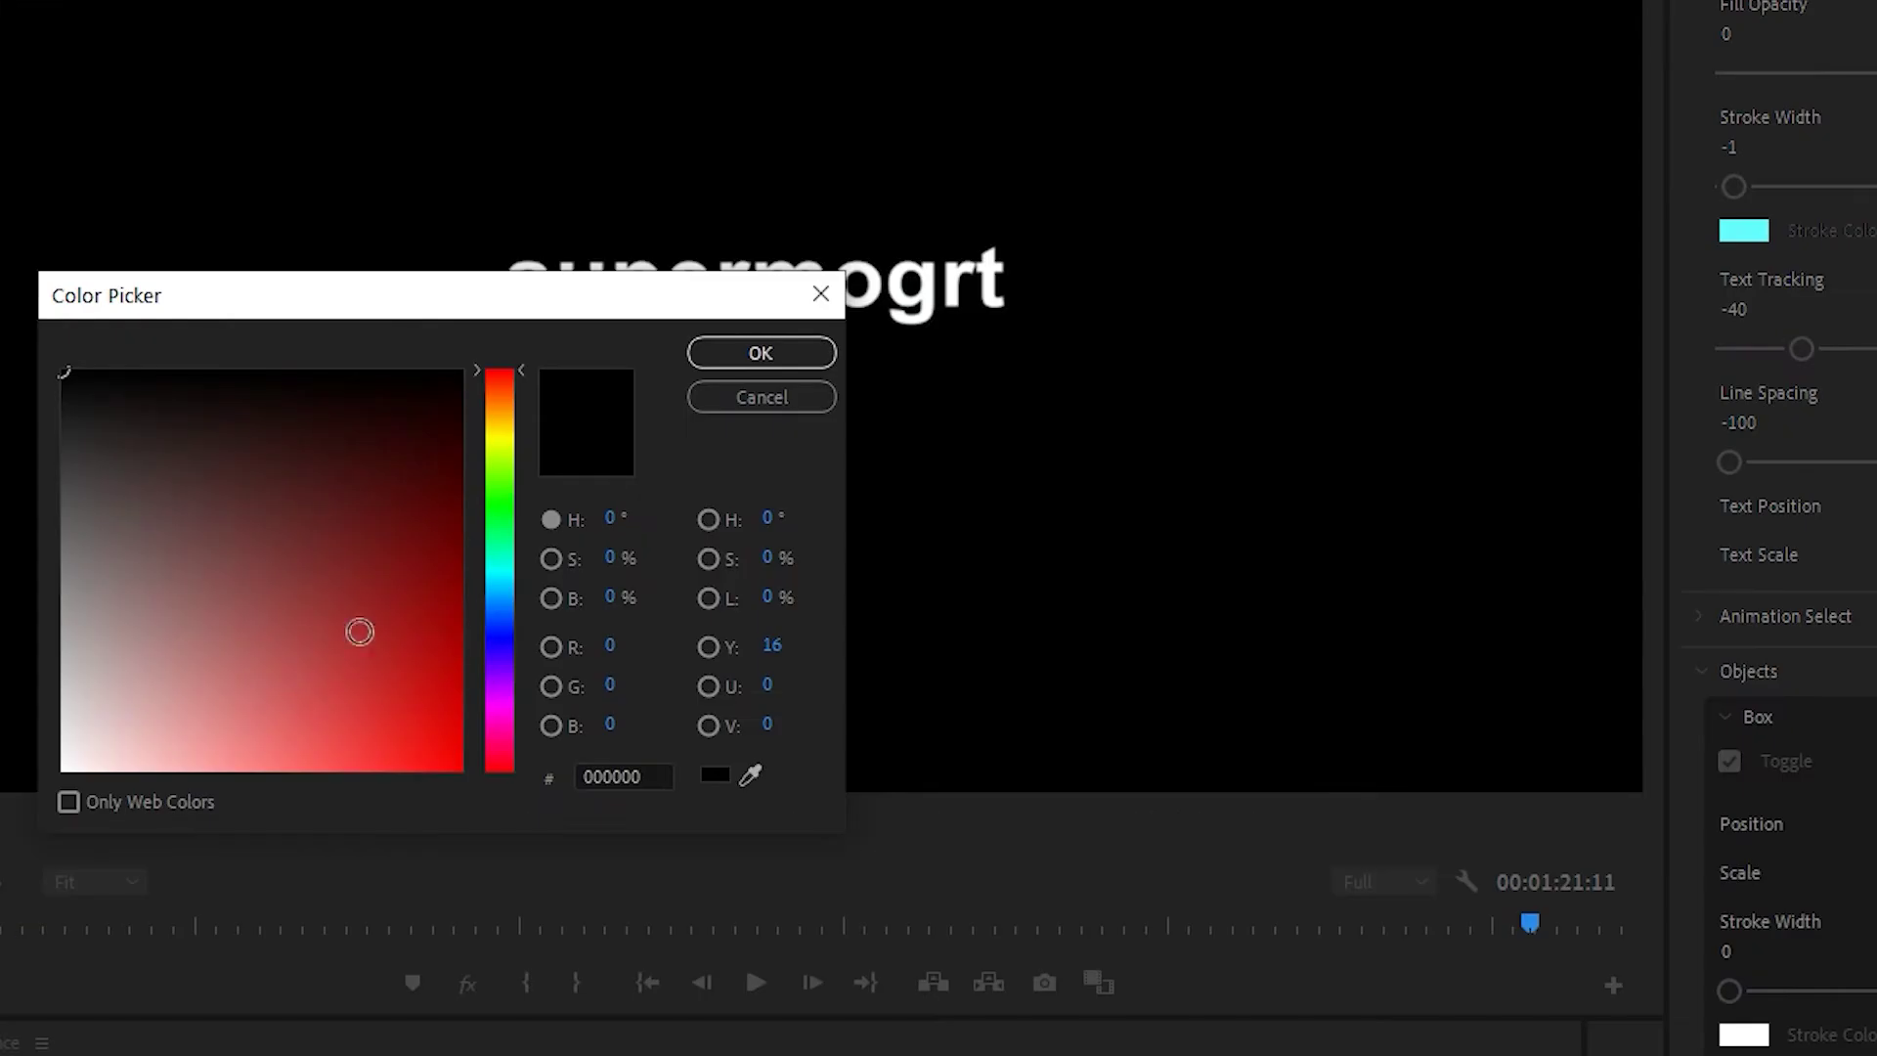
click(337, 733)
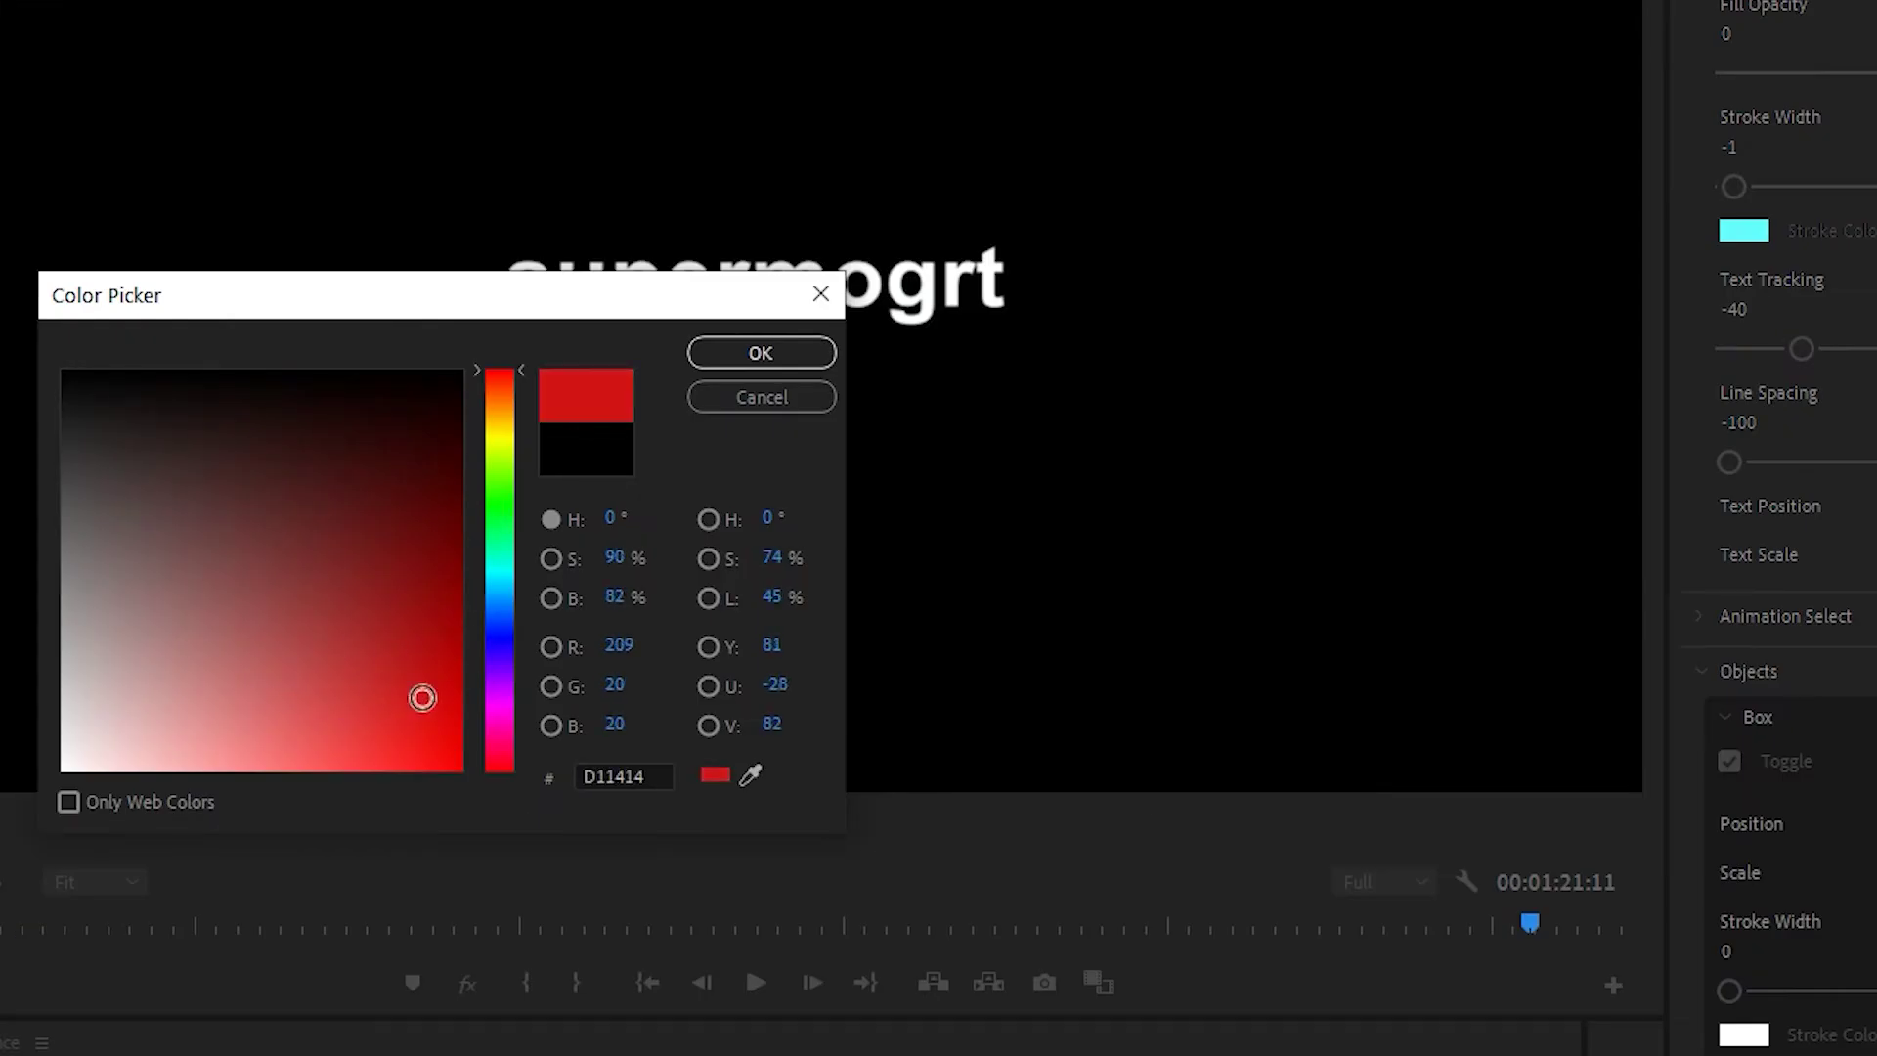
click(771, 351)
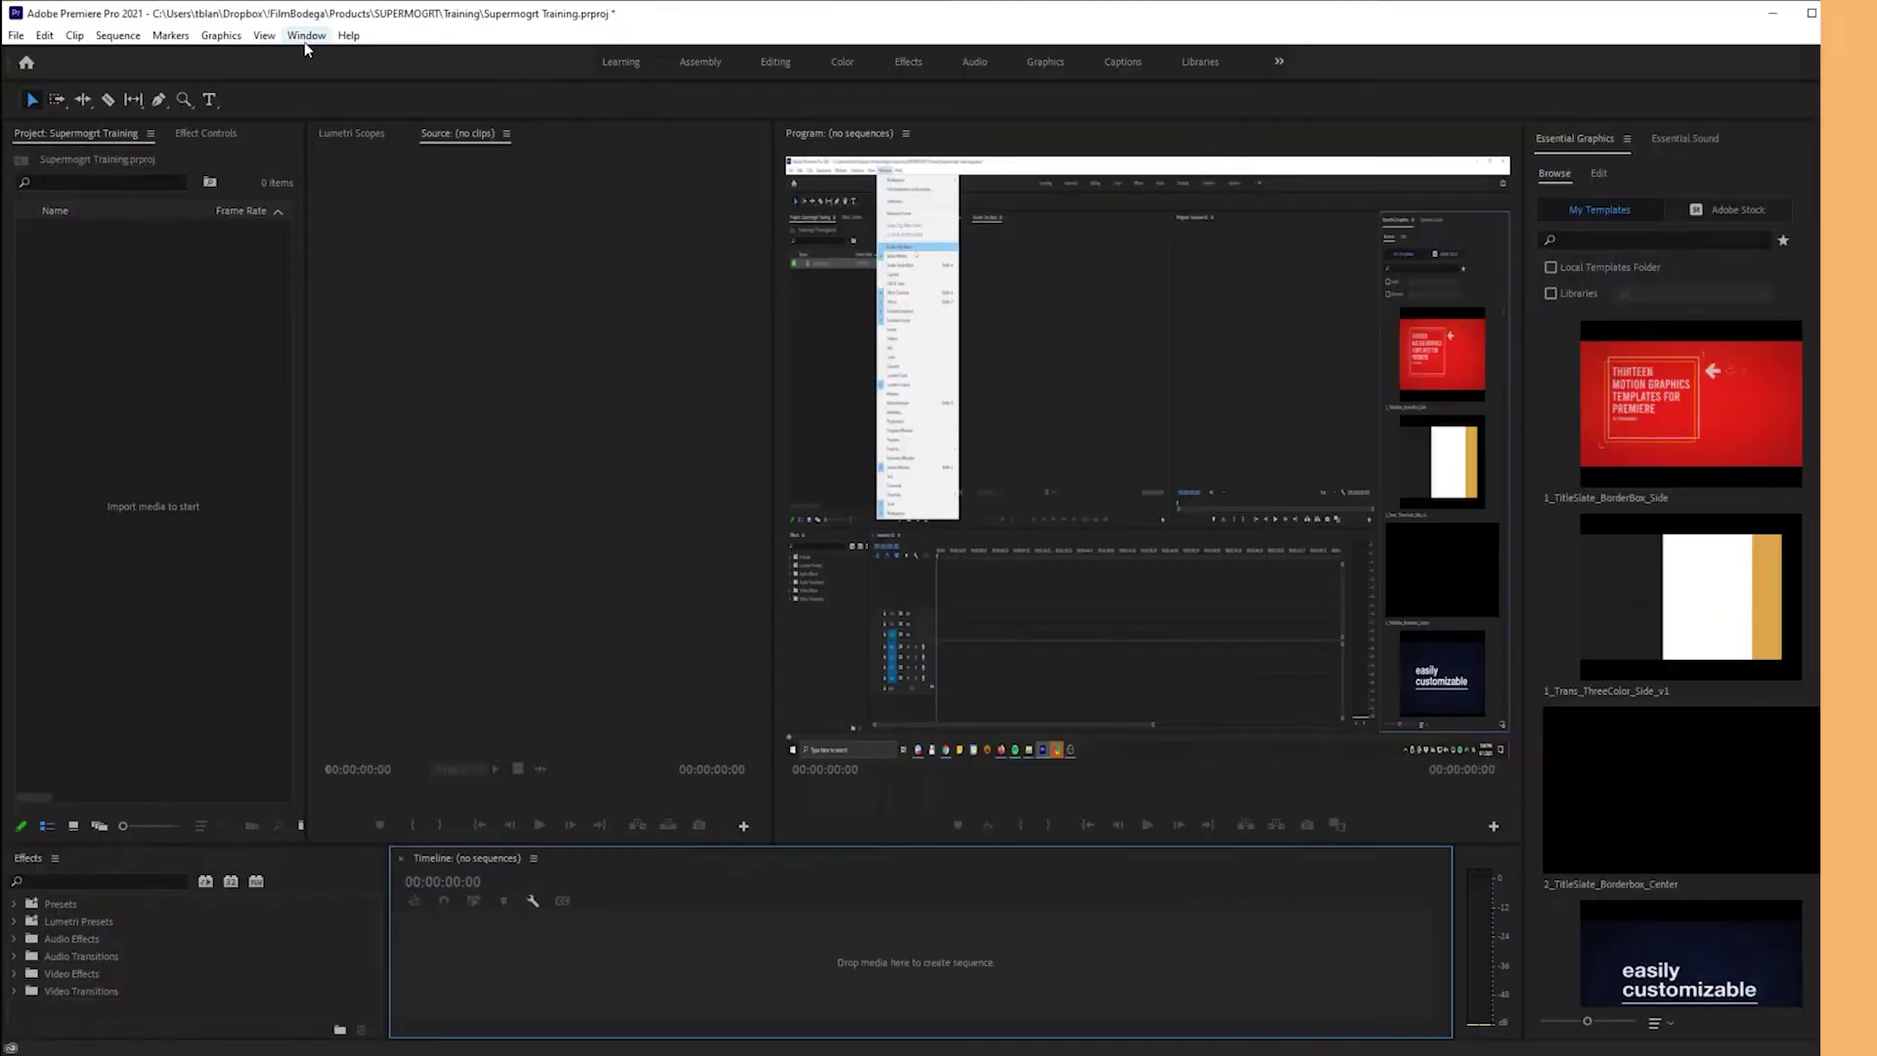
Step: Show the Essential Graphics panel from the Window menu
click(306, 36)
mouse_move(349, 36)
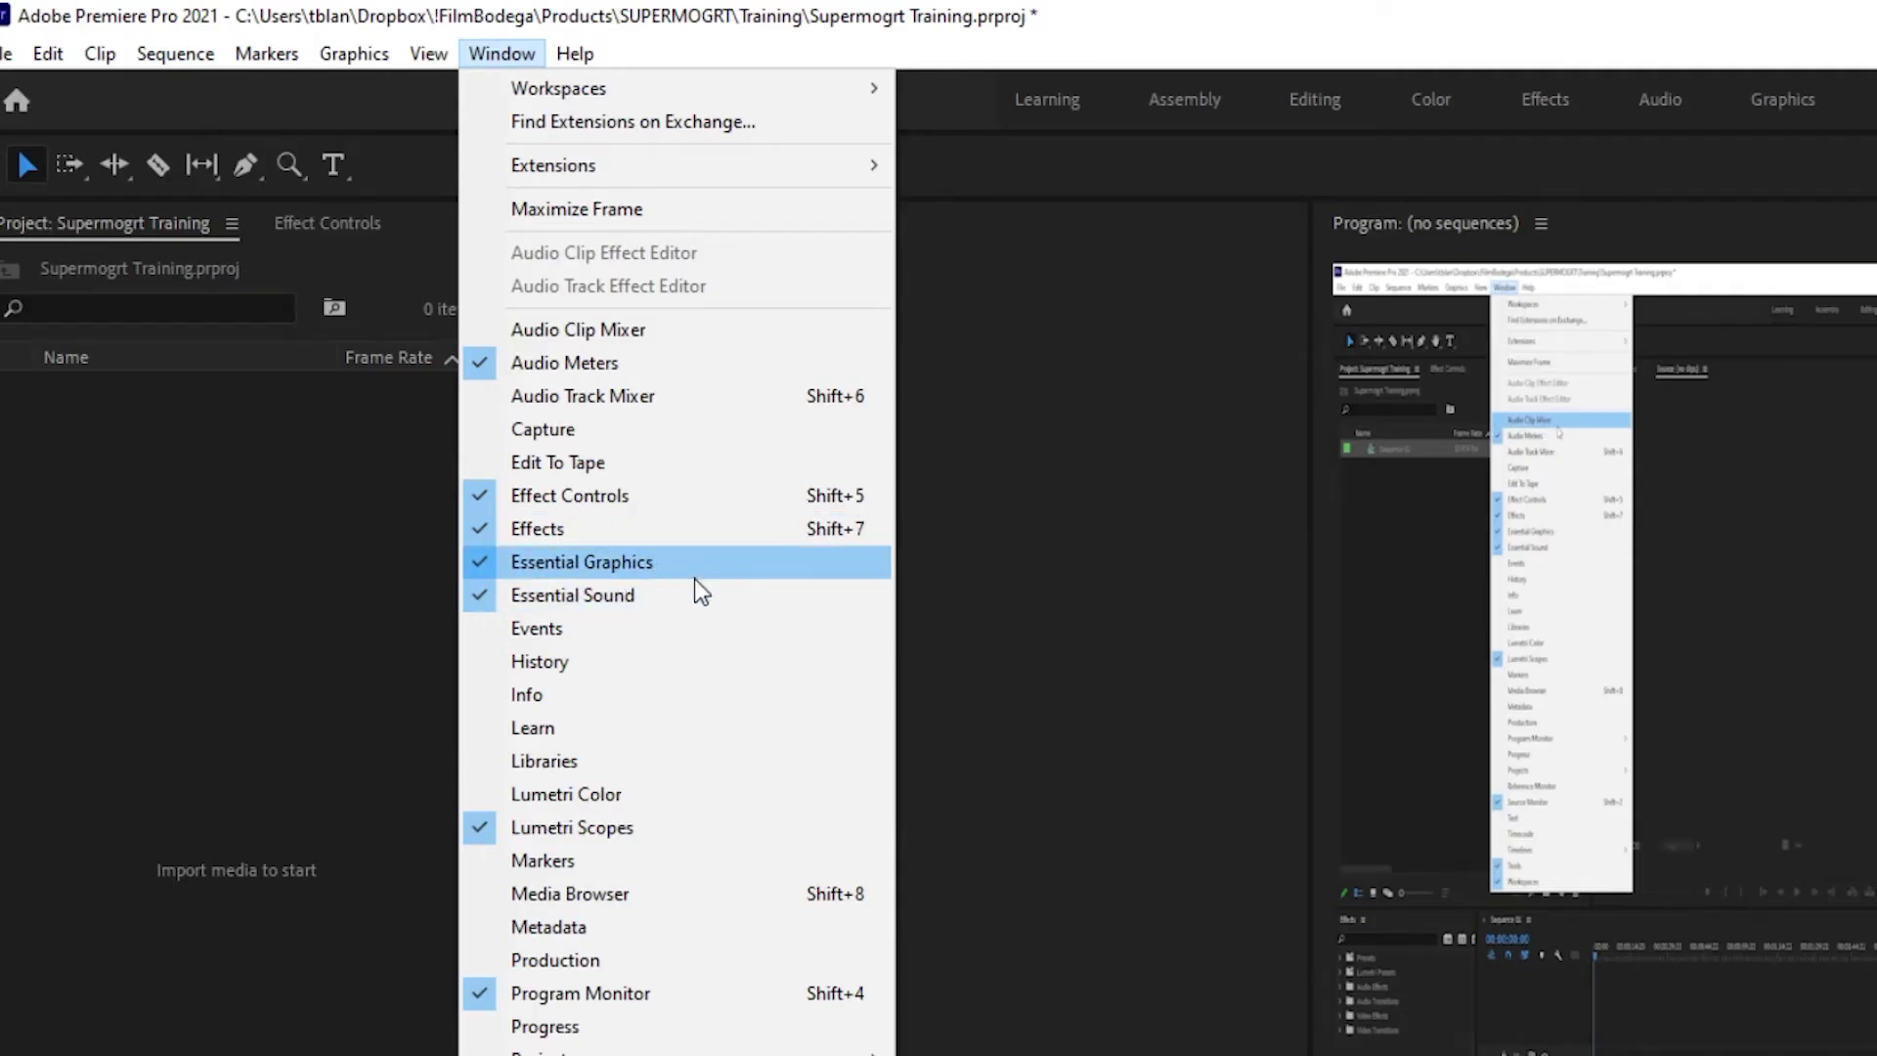
click(635, 565)
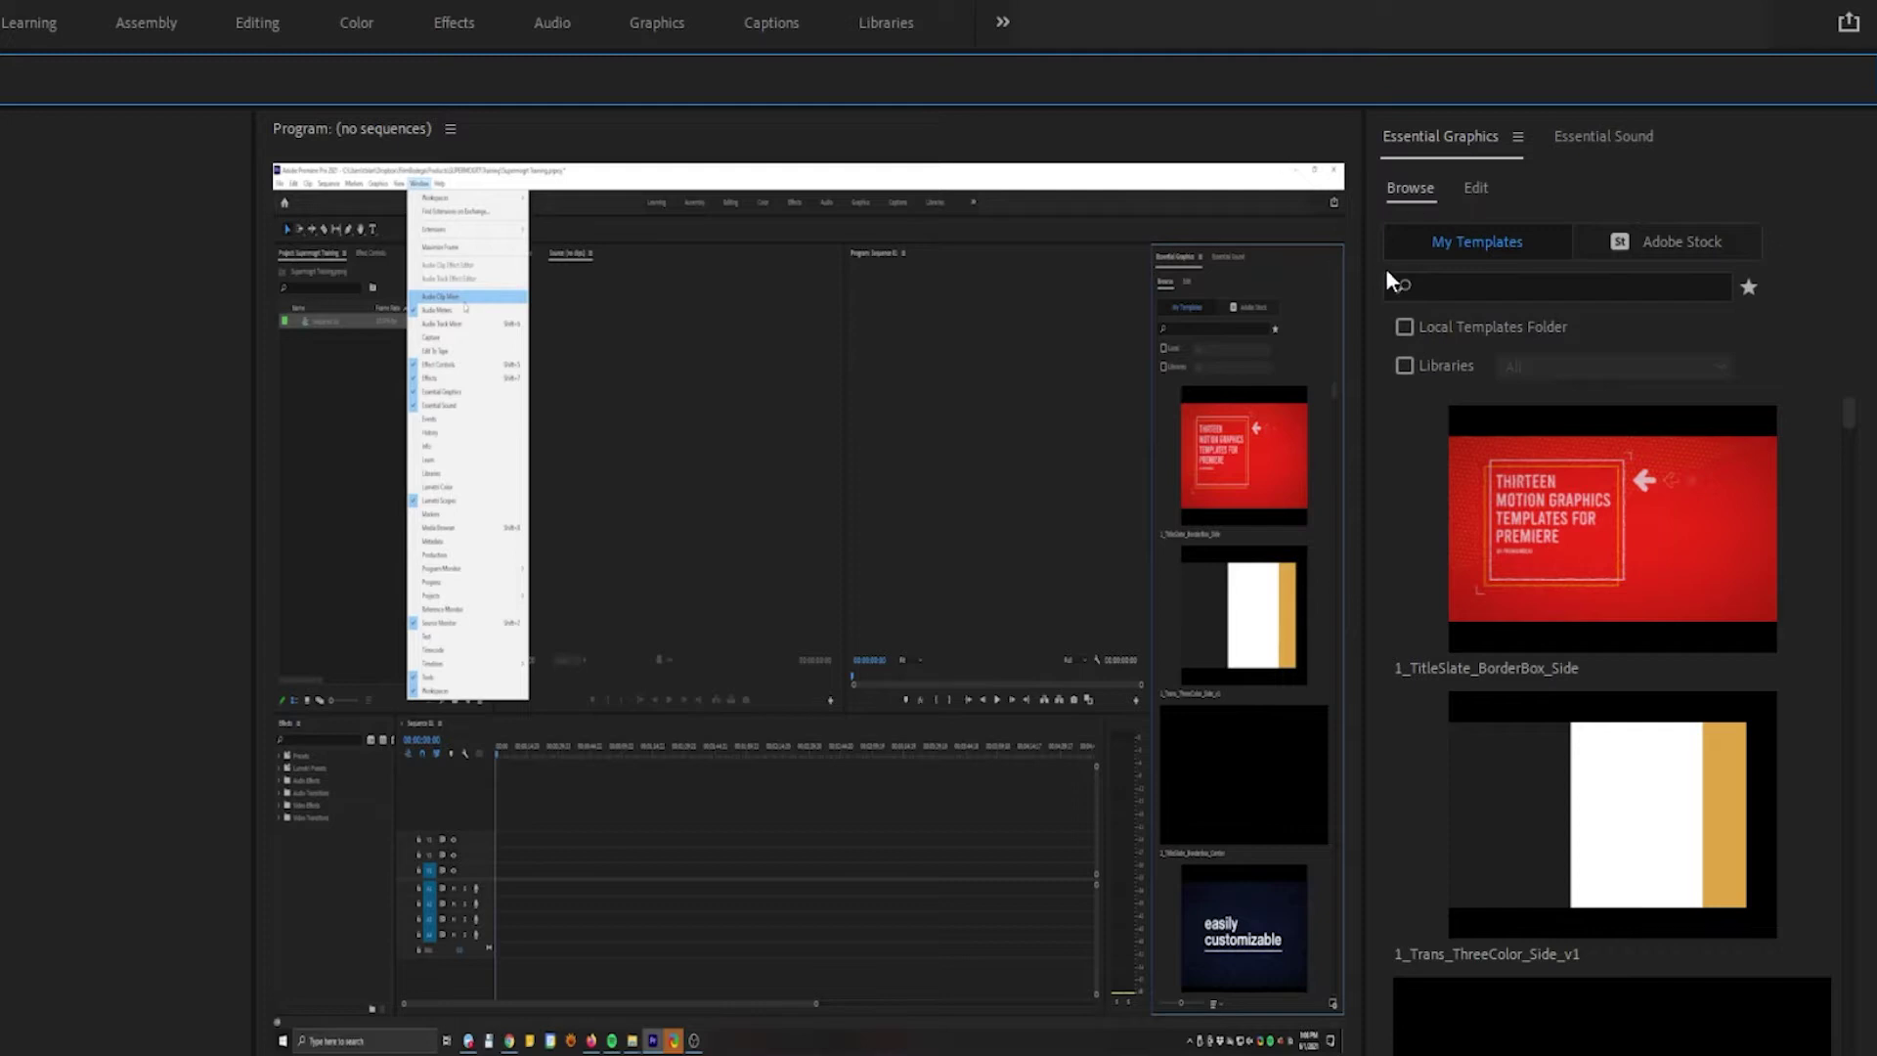
Step: Browse the templates list and start installing a Motion Graphics template
drag(1847, 420, 1867, 645)
scroll(1867, 646, down, 5)
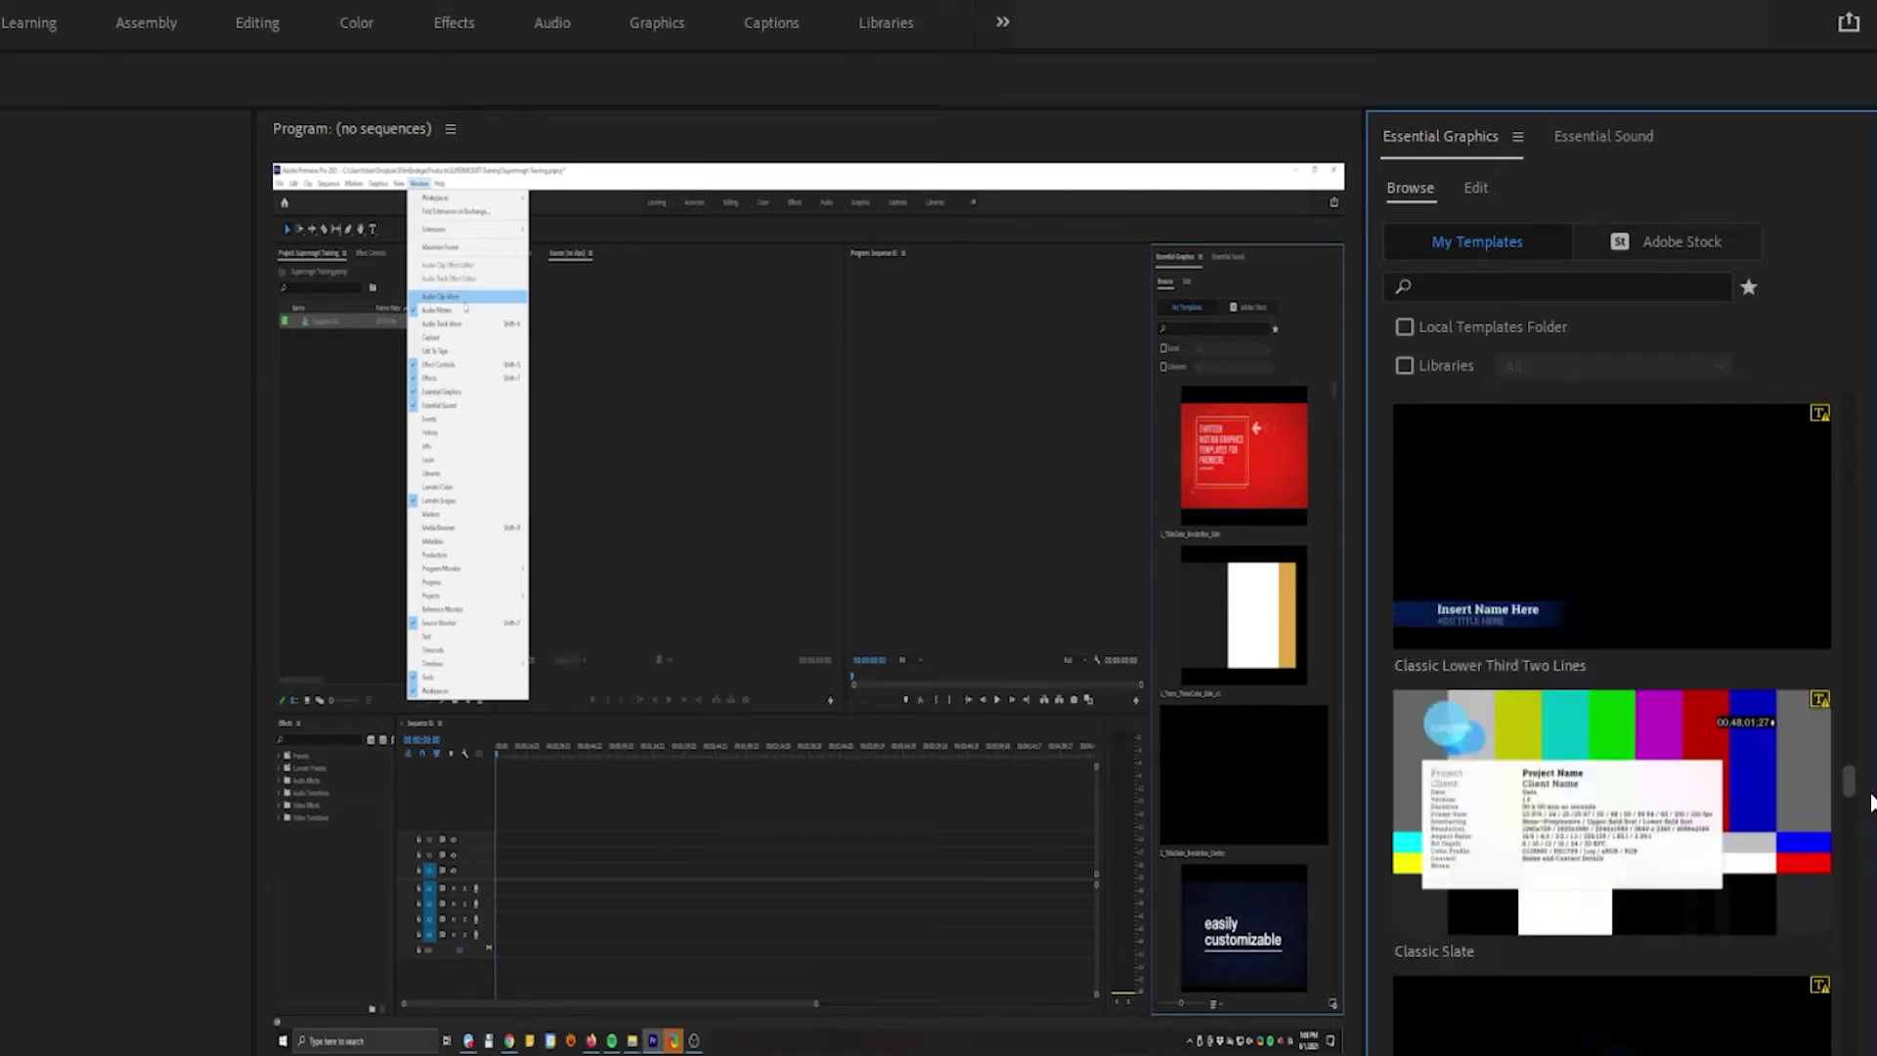
scroll(1867, 645, up, 4)
scroll(1872, 645, up, 5)
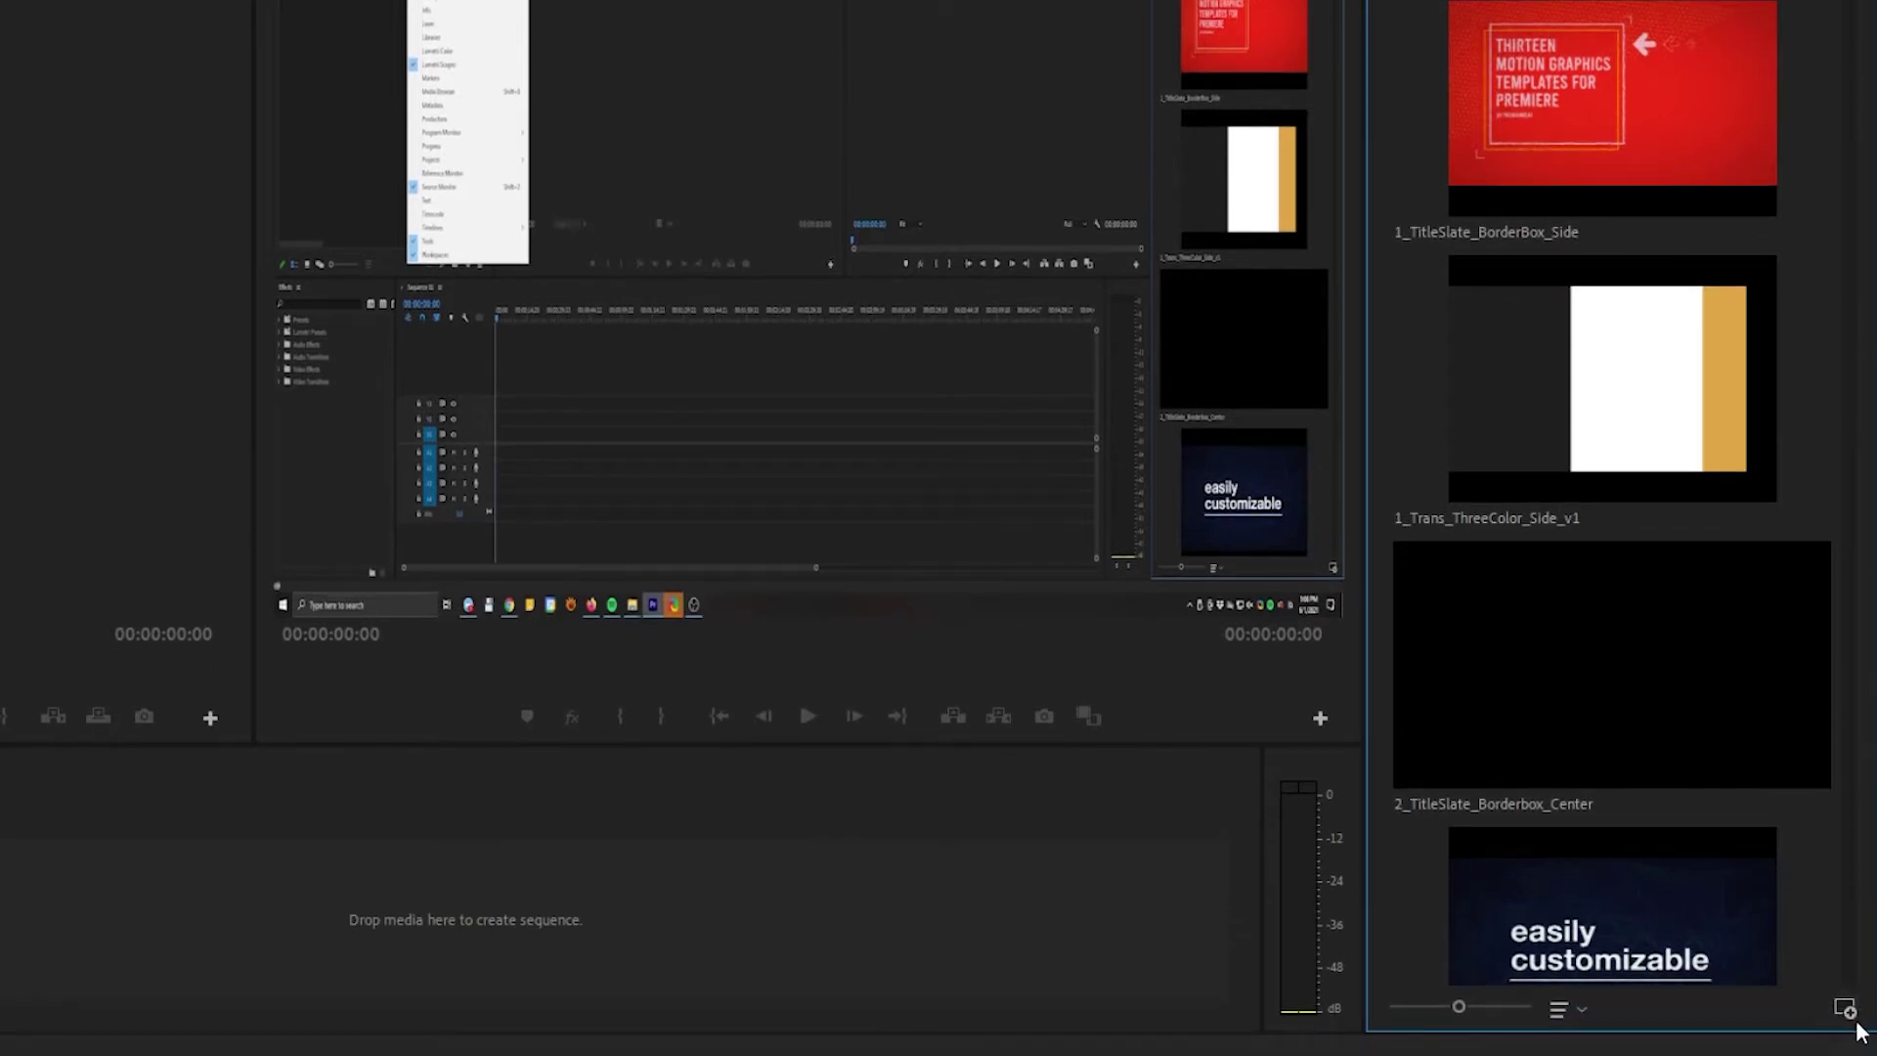
click(1844, 1007)
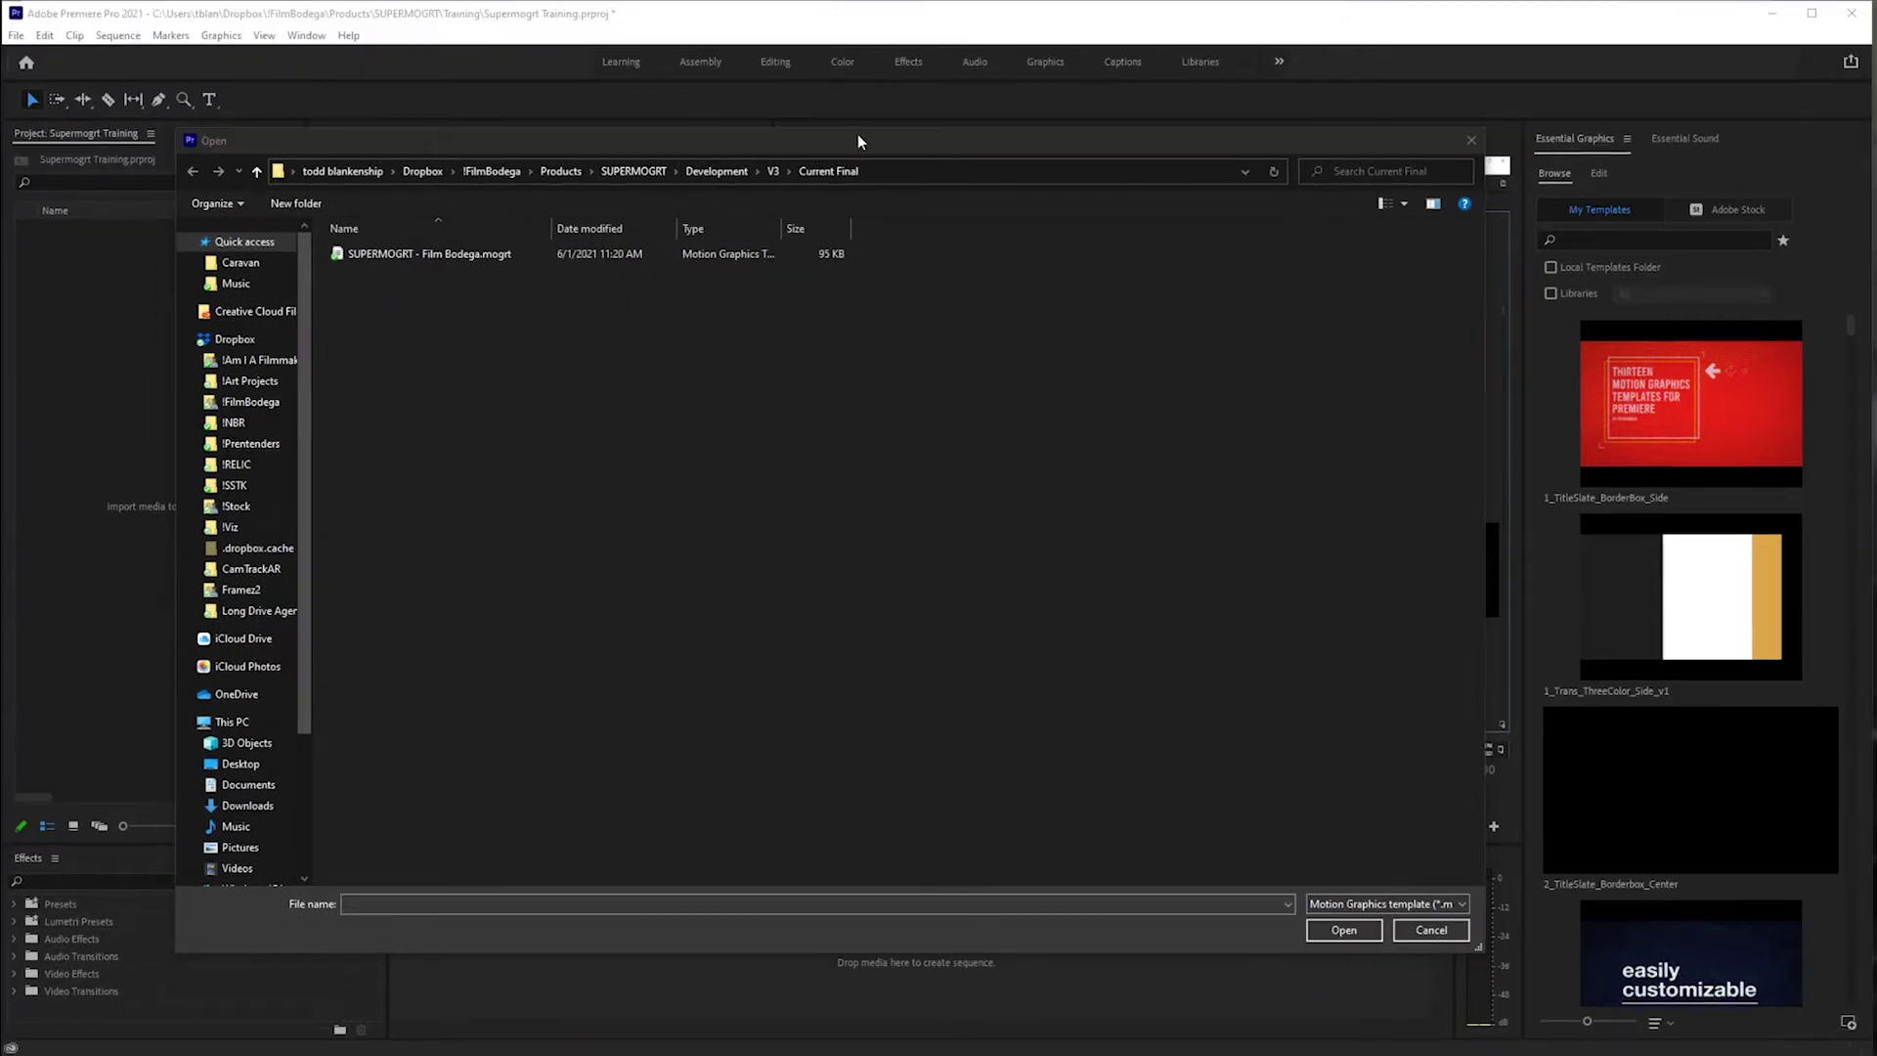
Step: Cancel the install dialog and drag SUPERMOGRT - Film Bodega.mogrt from File Explorer into Essential Graphics
drag(859, 142, 1042, 185)
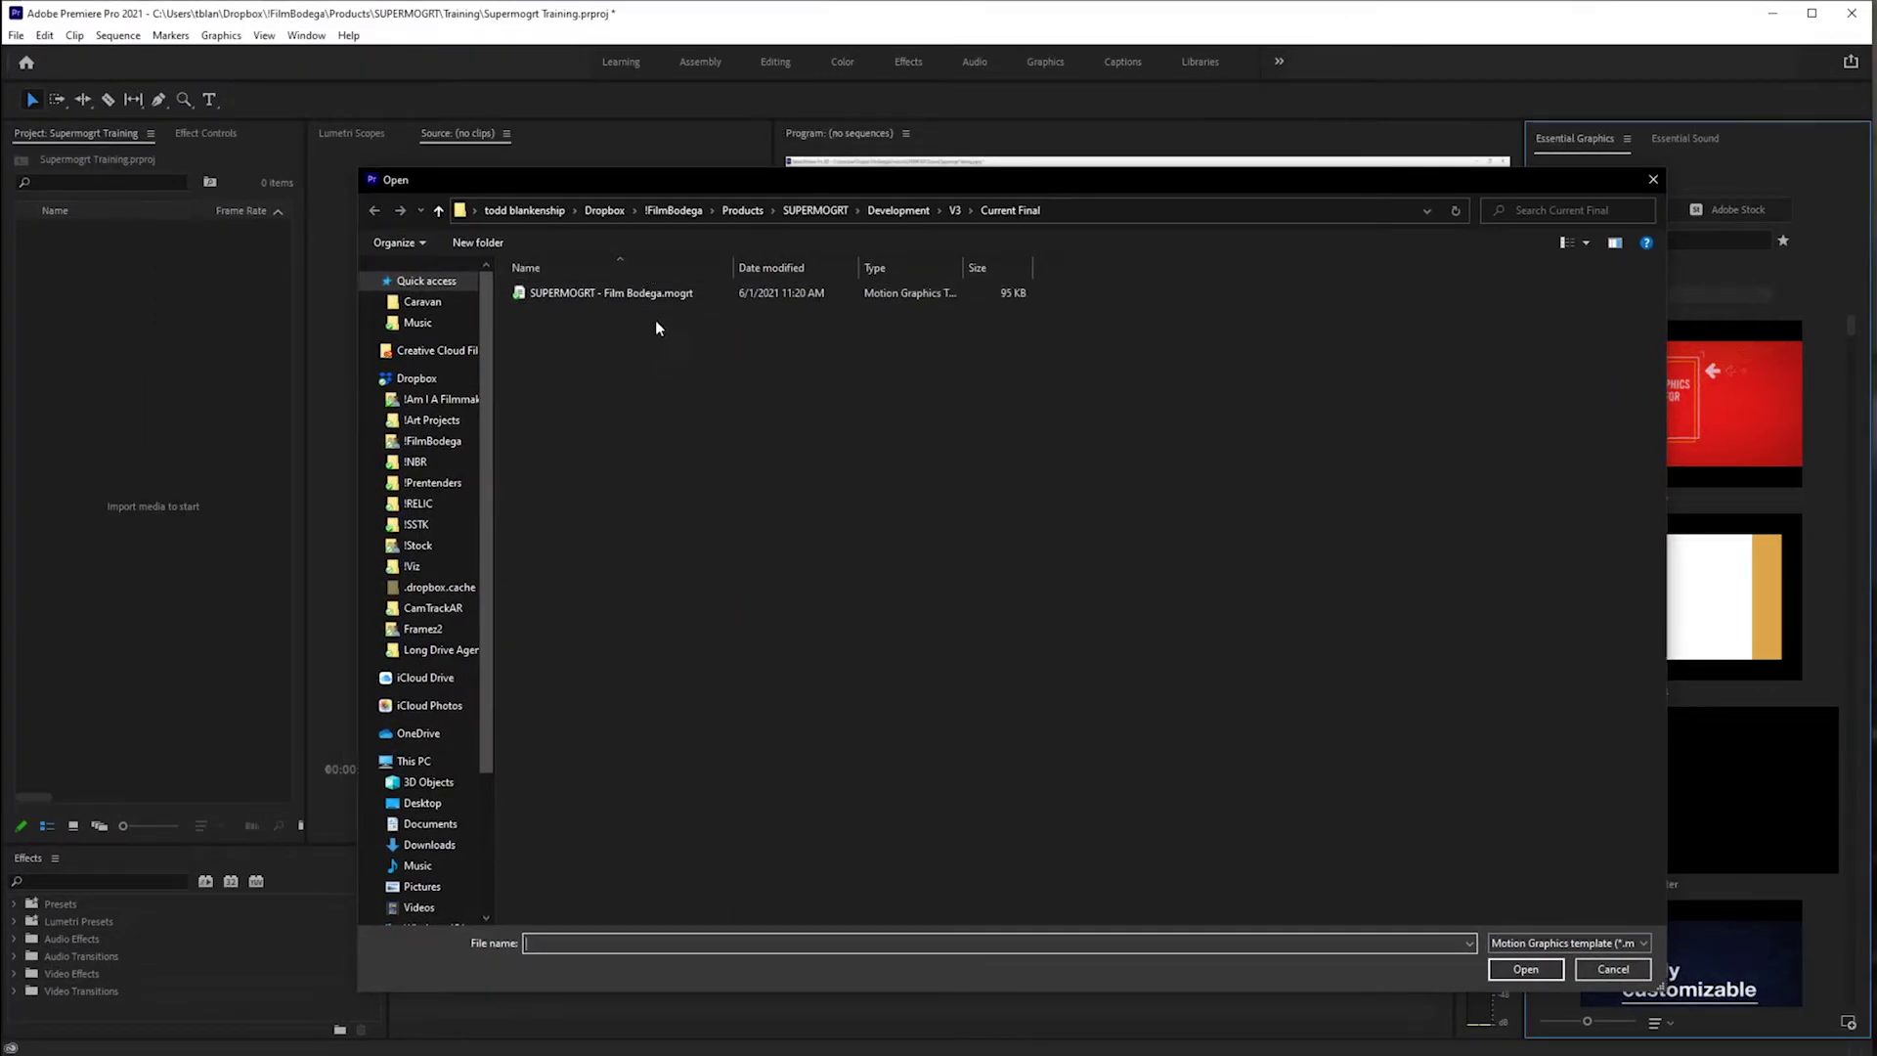
click(1613, 969)
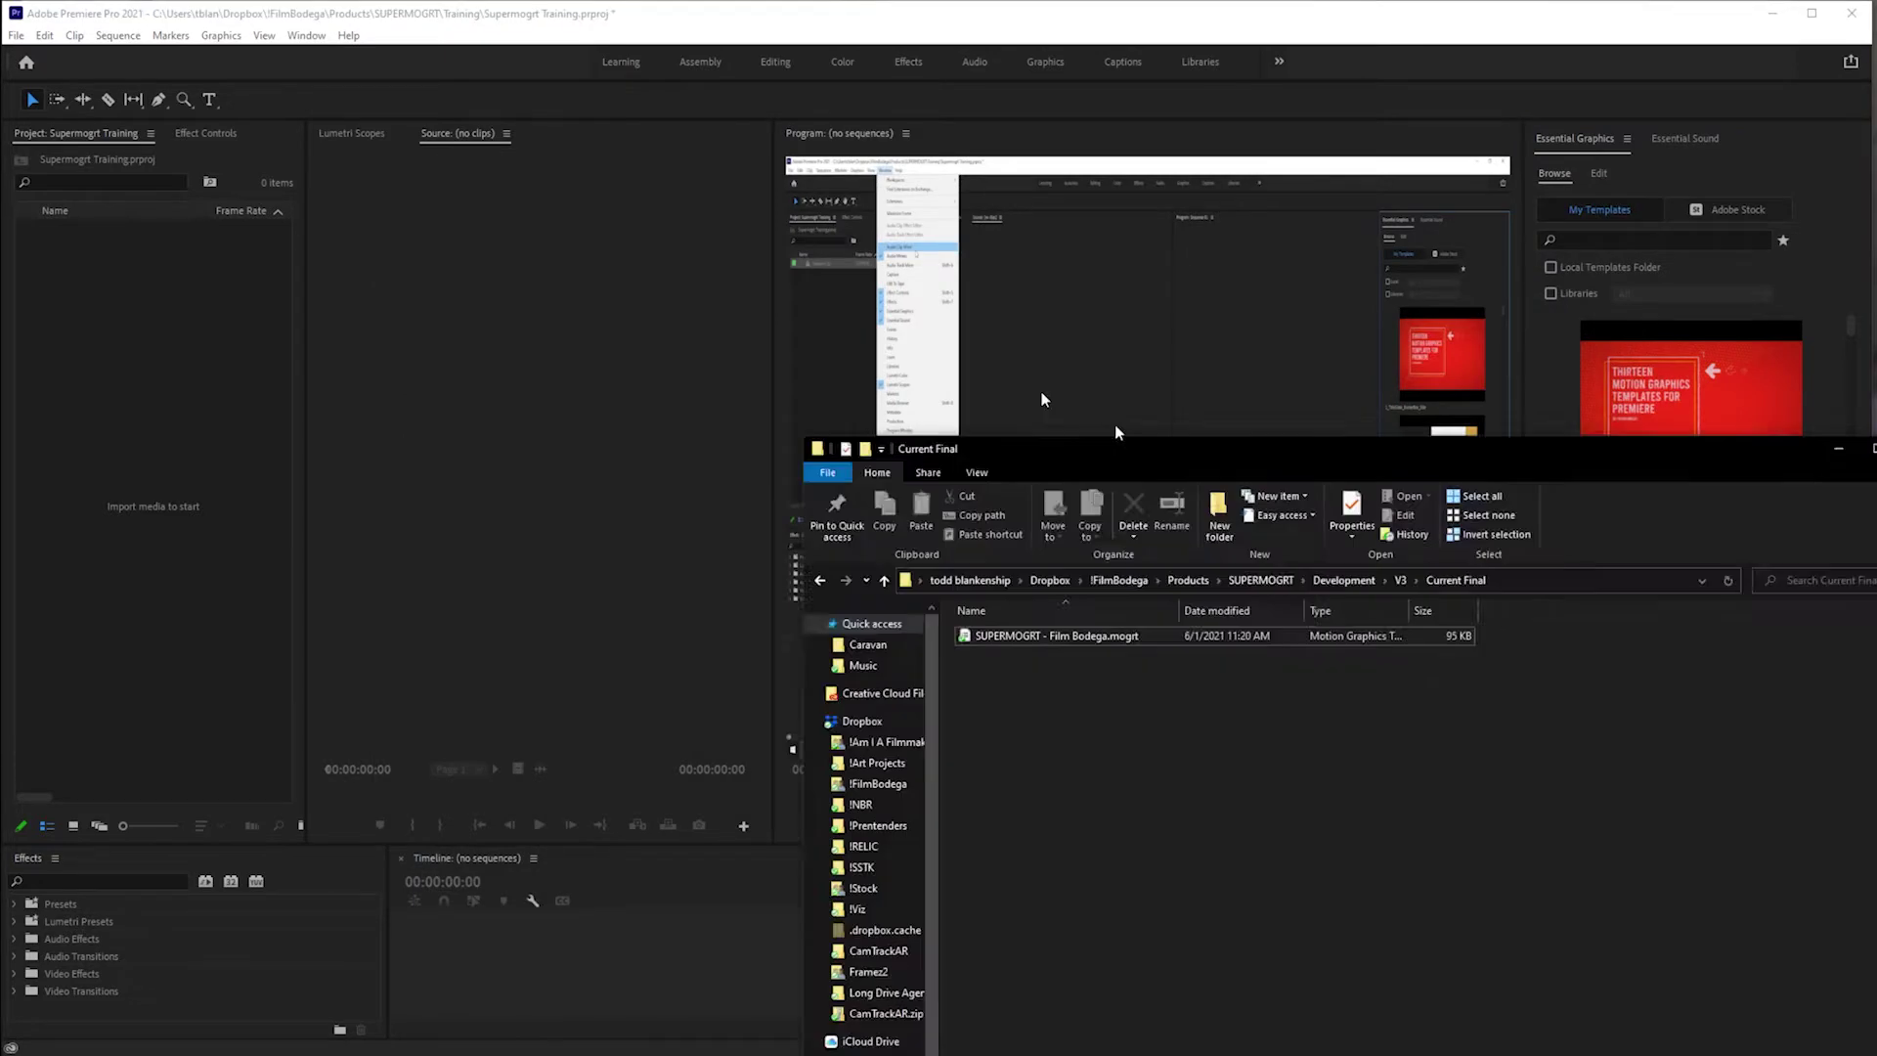
drag(230, 267, 1702, 594)
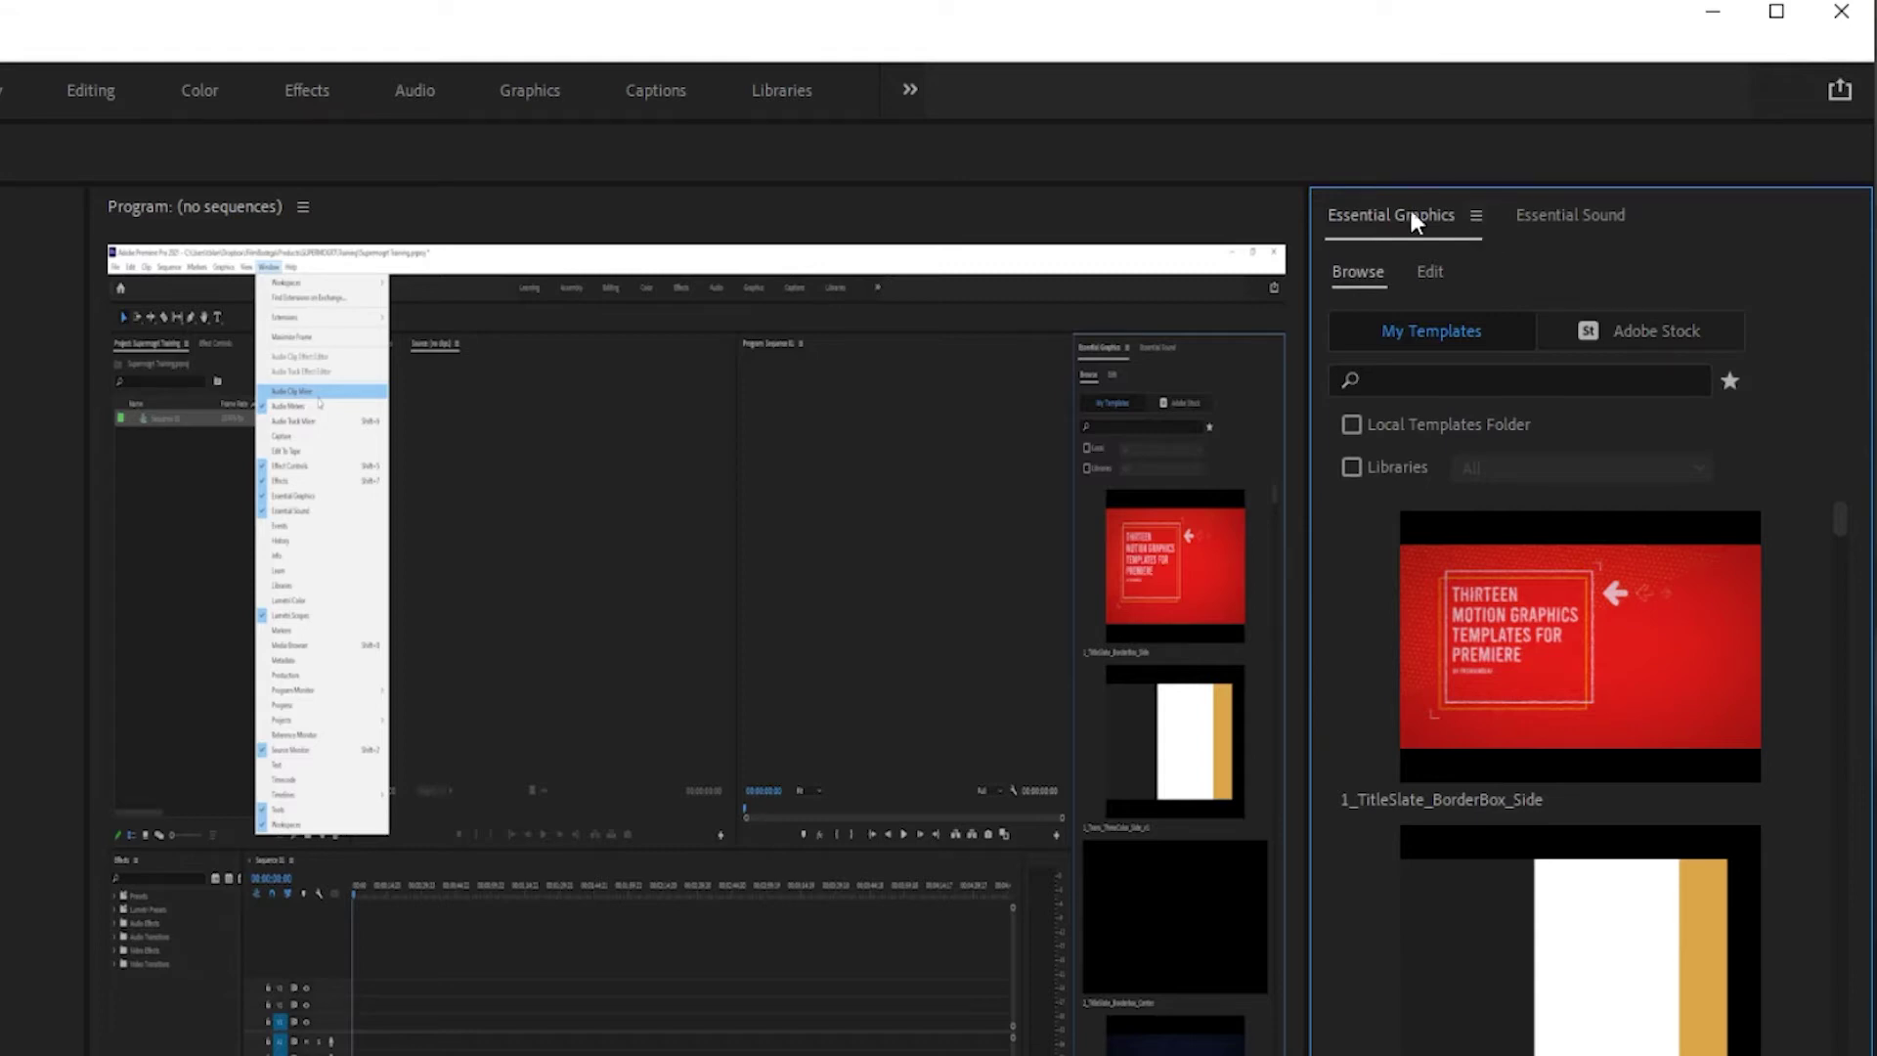
Step: Open Manage Additional Folders from the Essential Graphics menu and add a new folder
click(1476, 215)
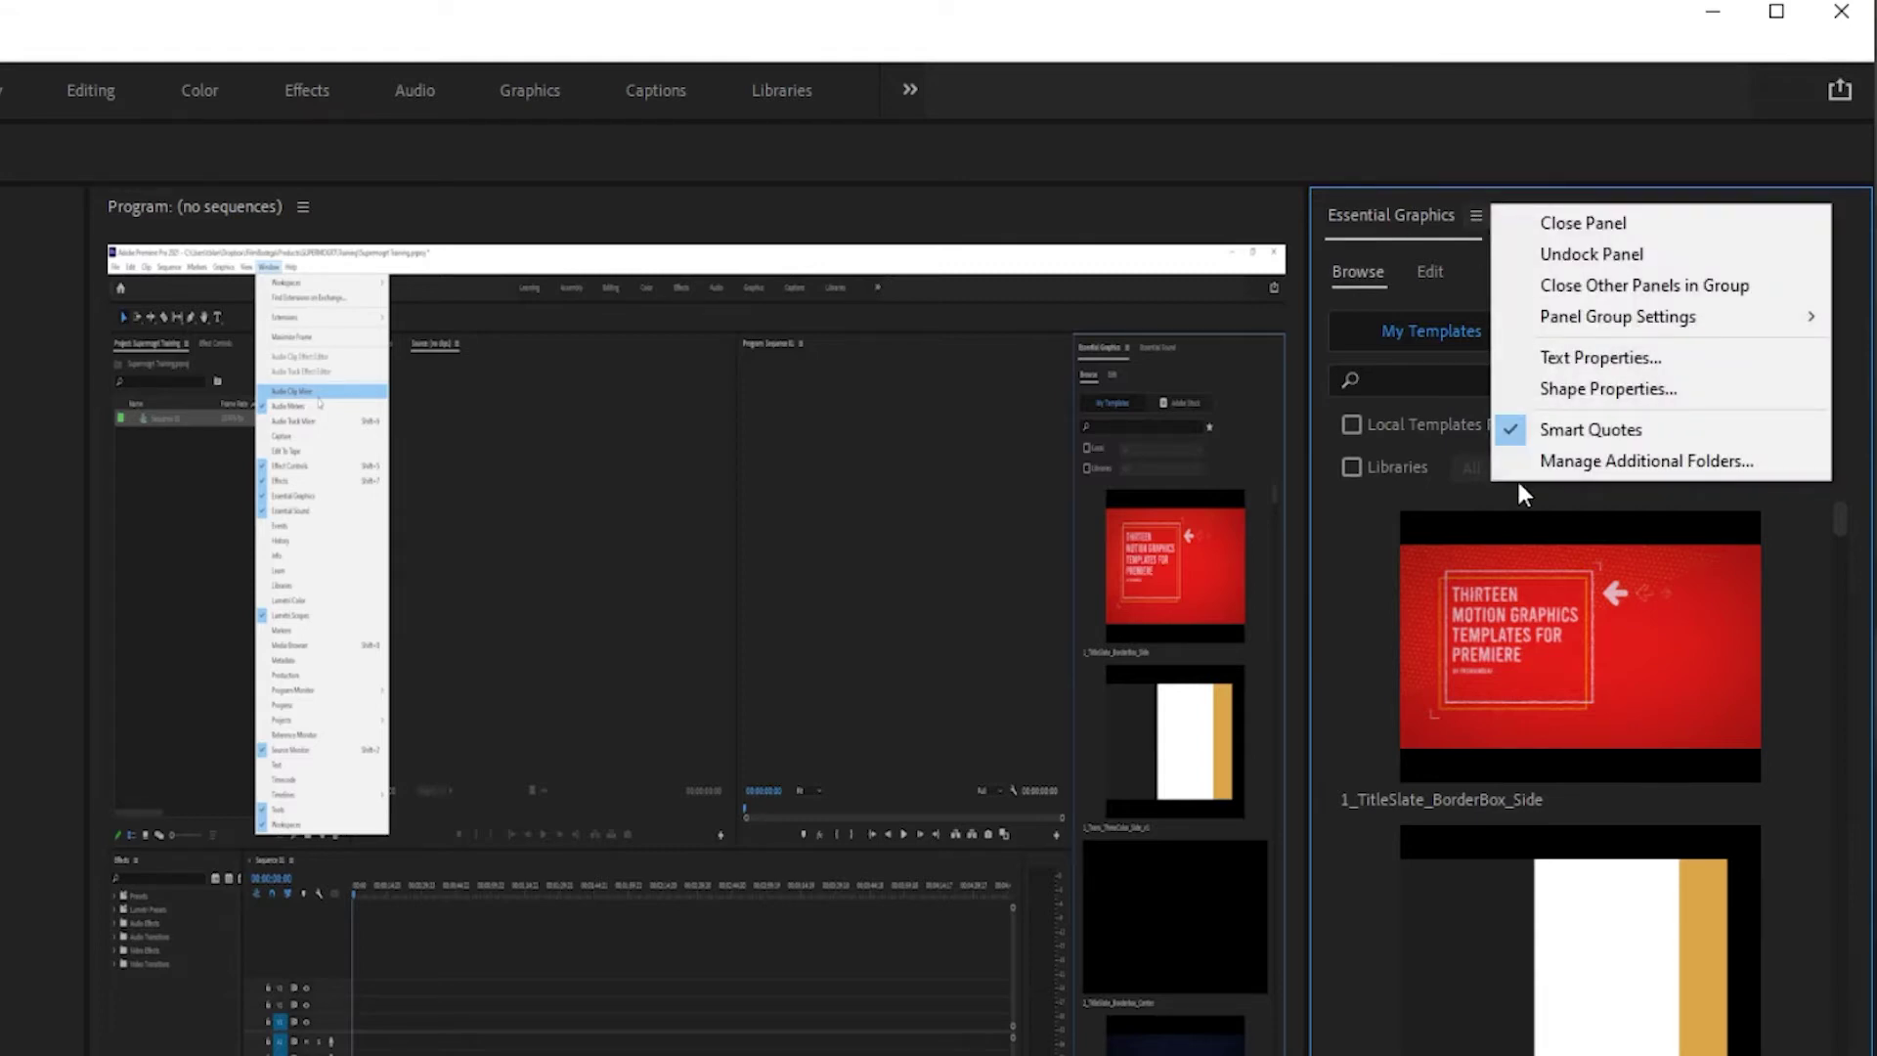
click(1611, 460)
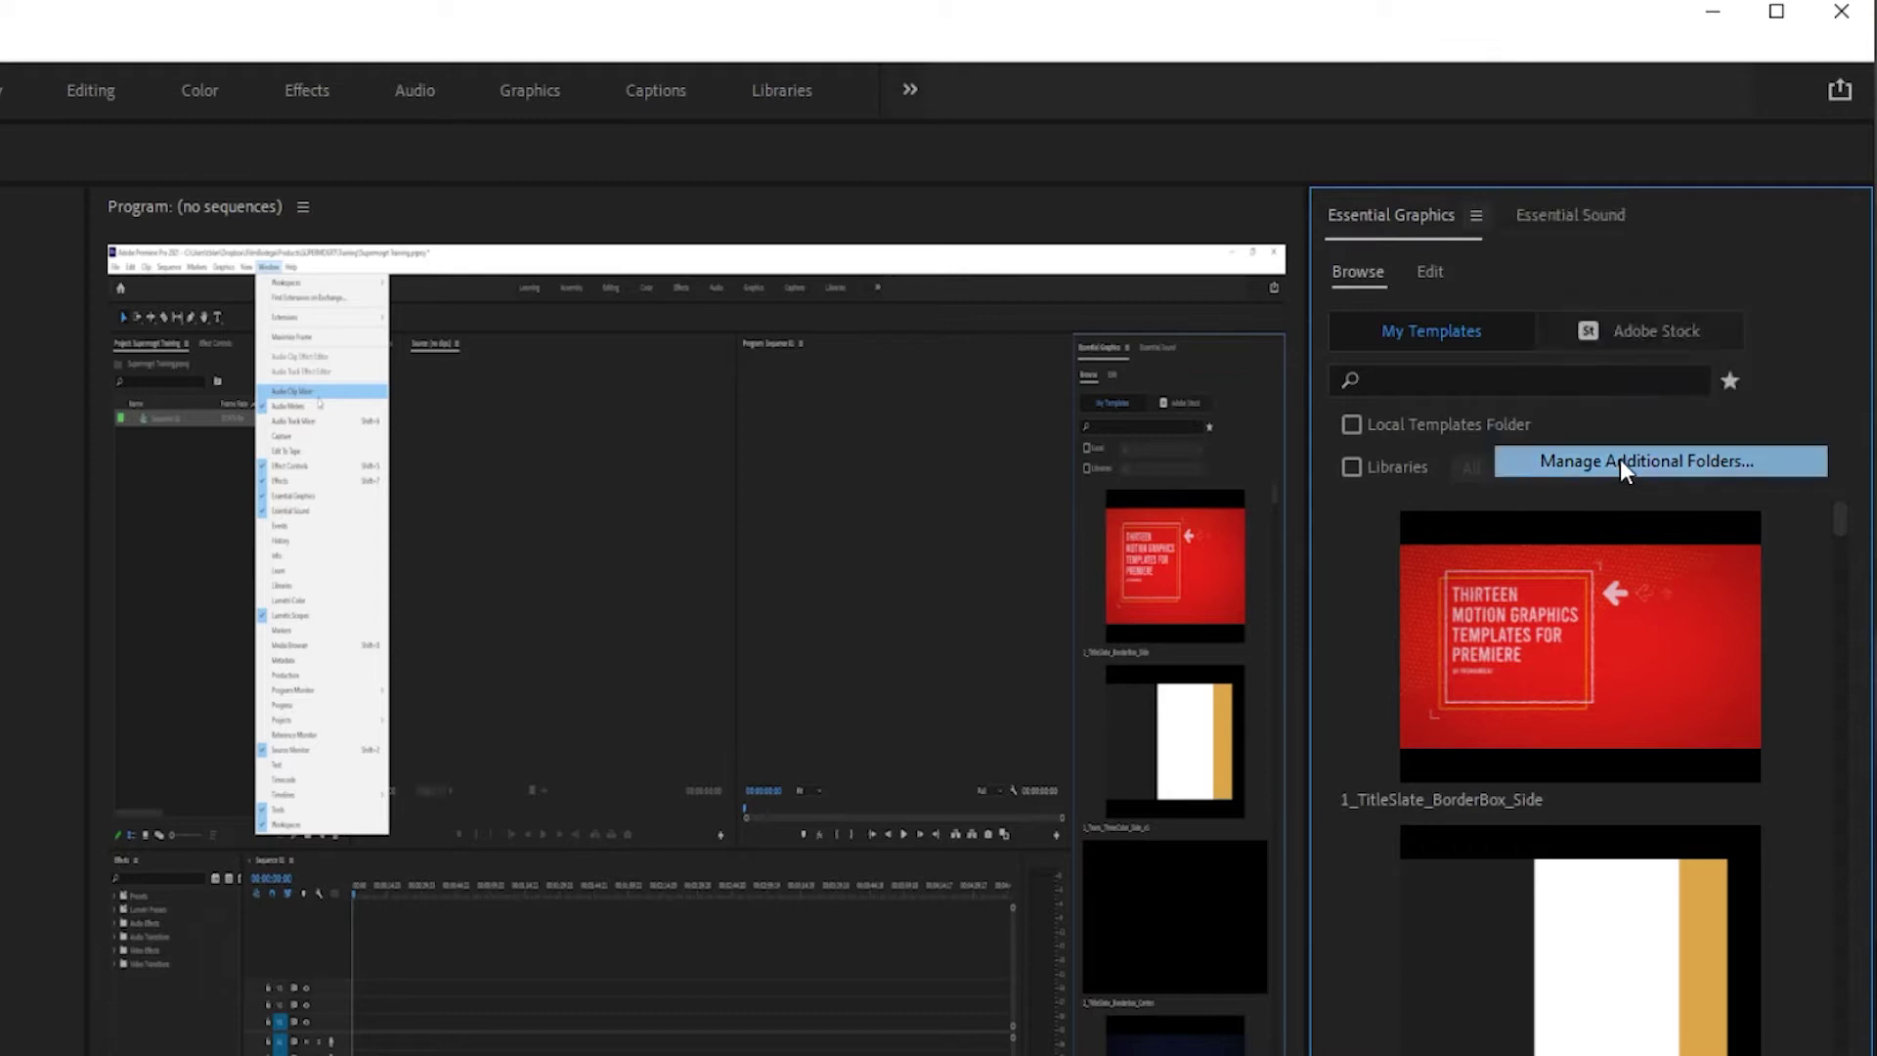
drag(396, 583, 613, 557)
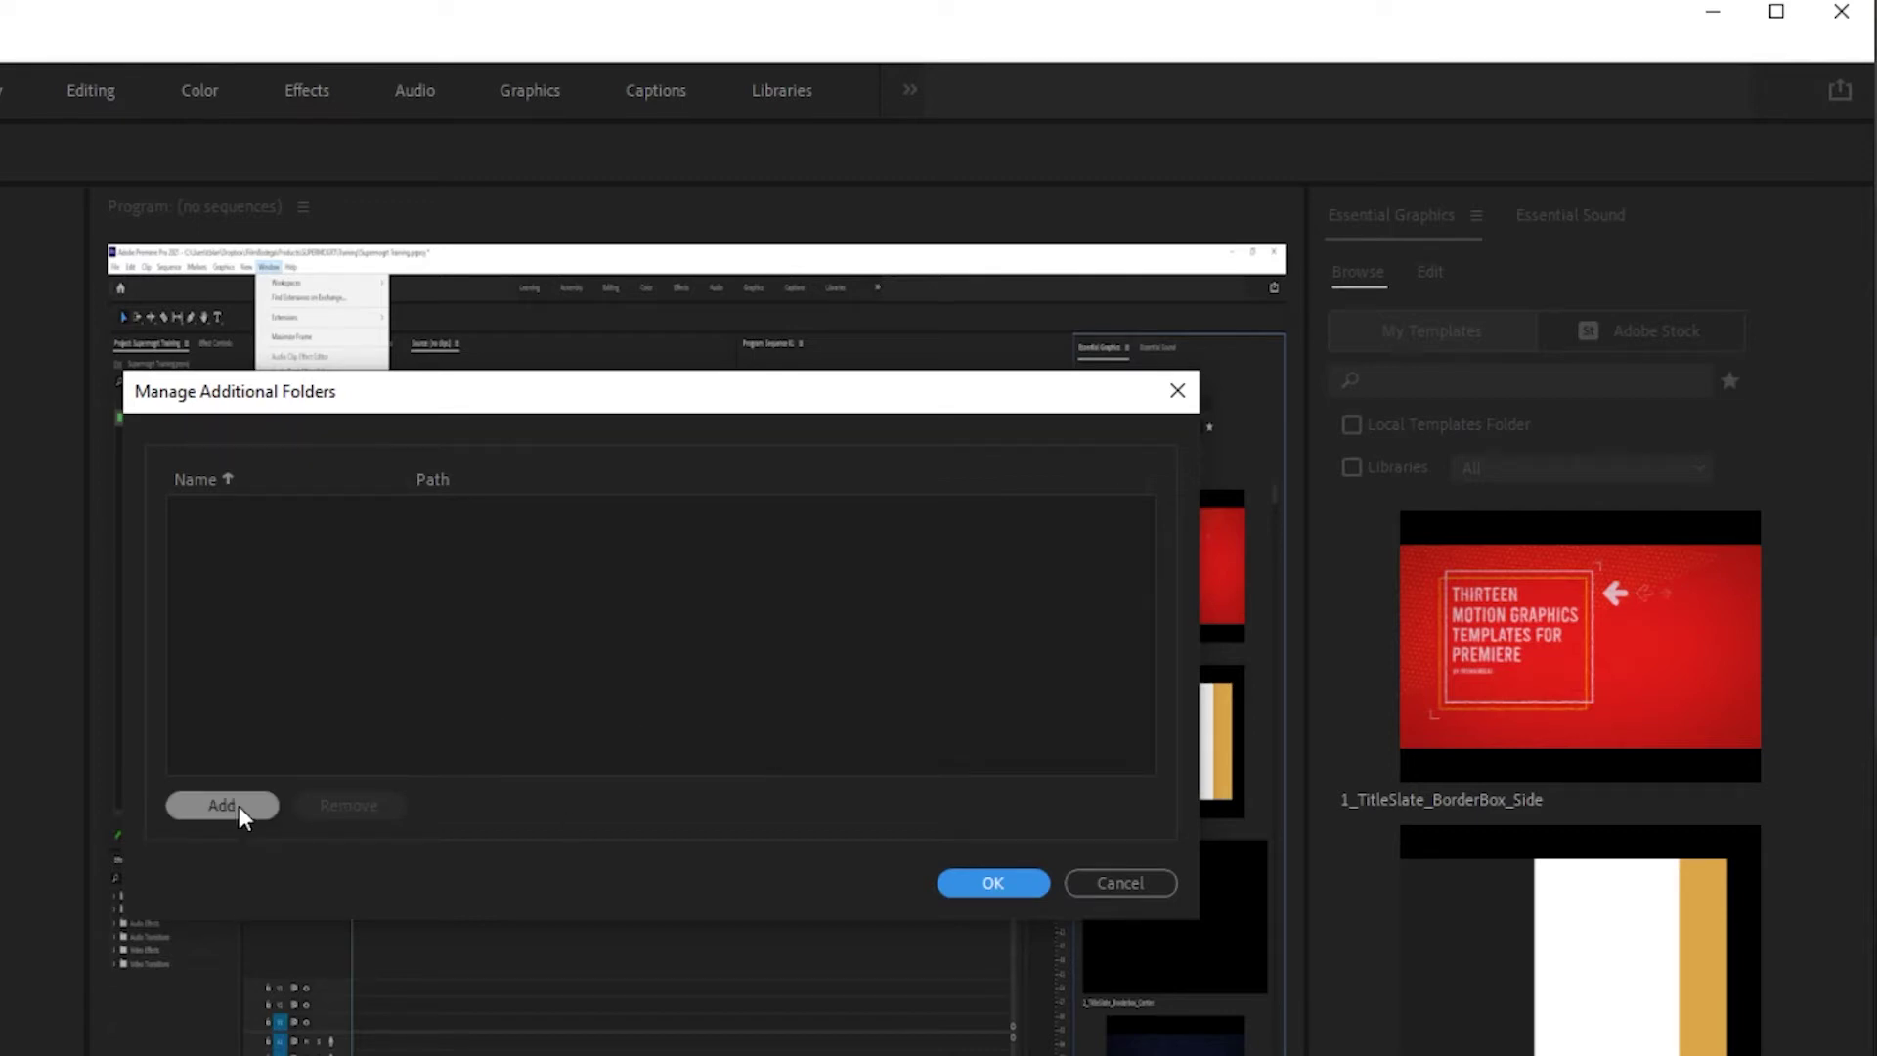
click(211, 807)
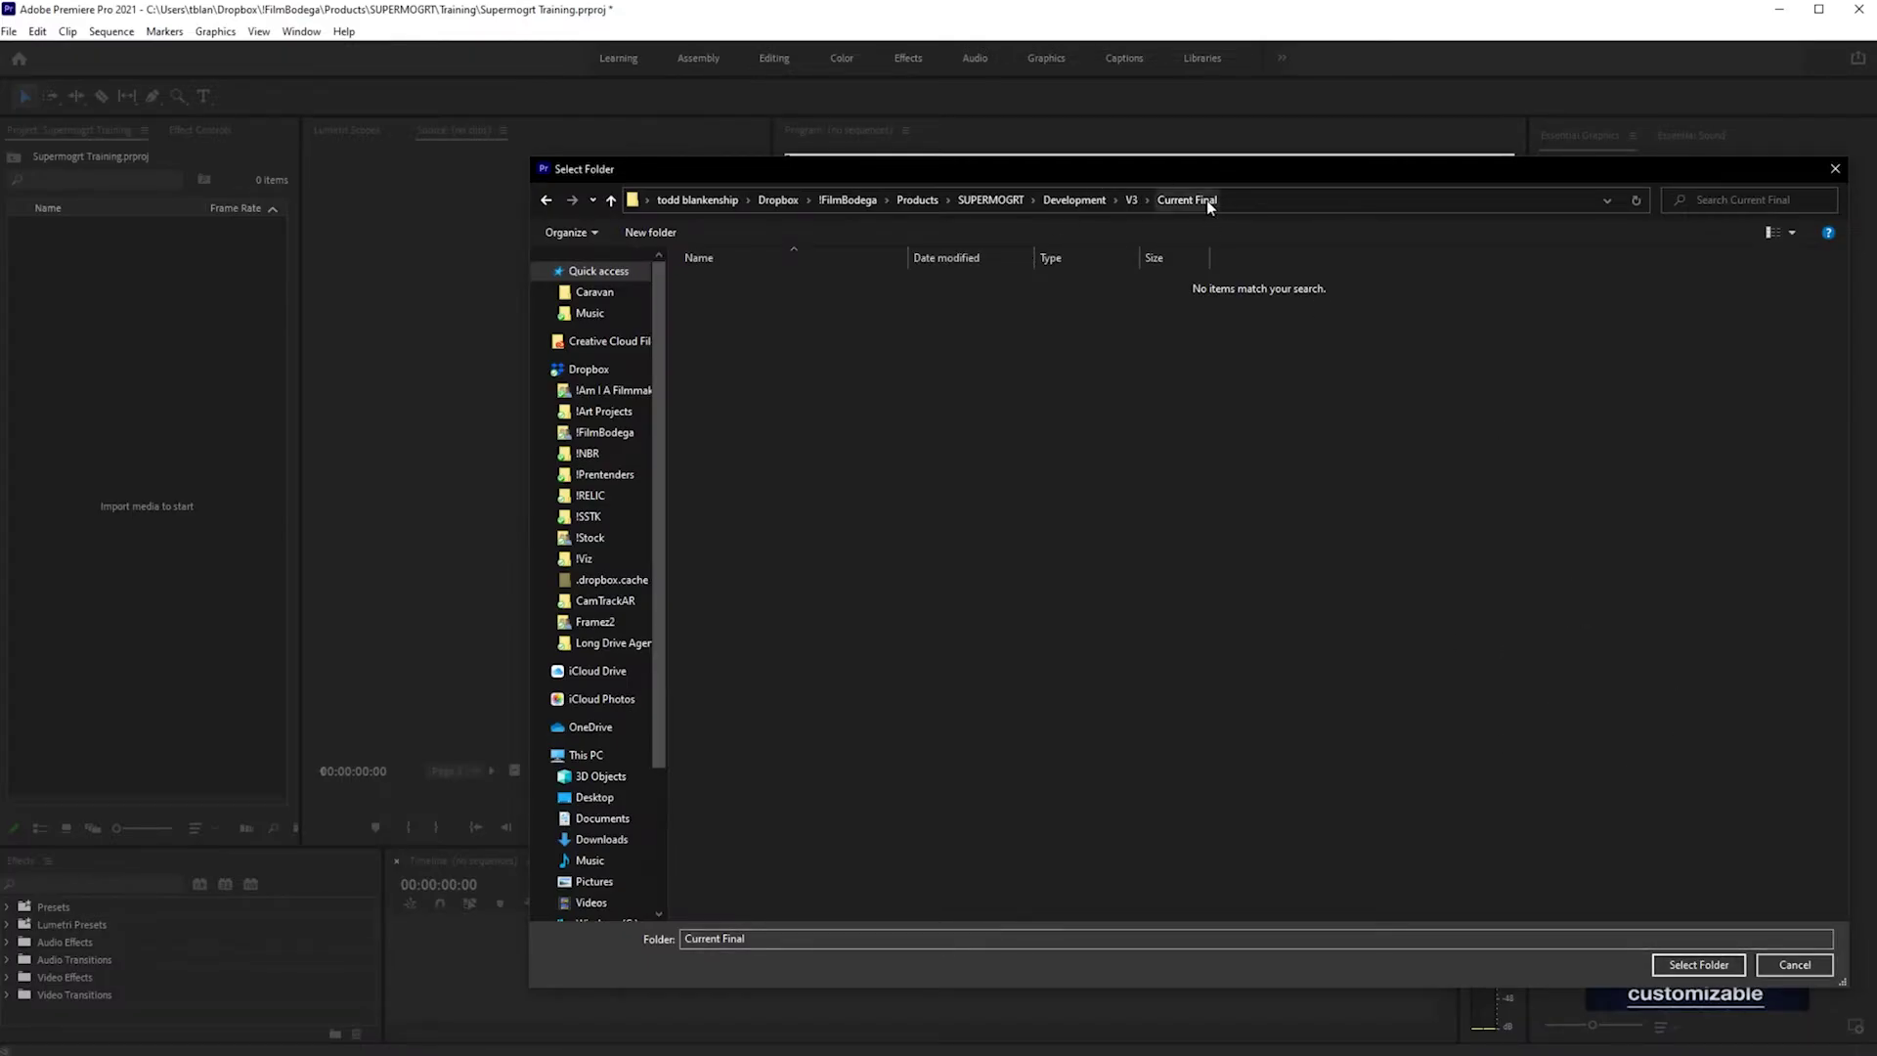
Step: Select Current Final as the additional templates folder and confirm with OK
click(1701, 964)
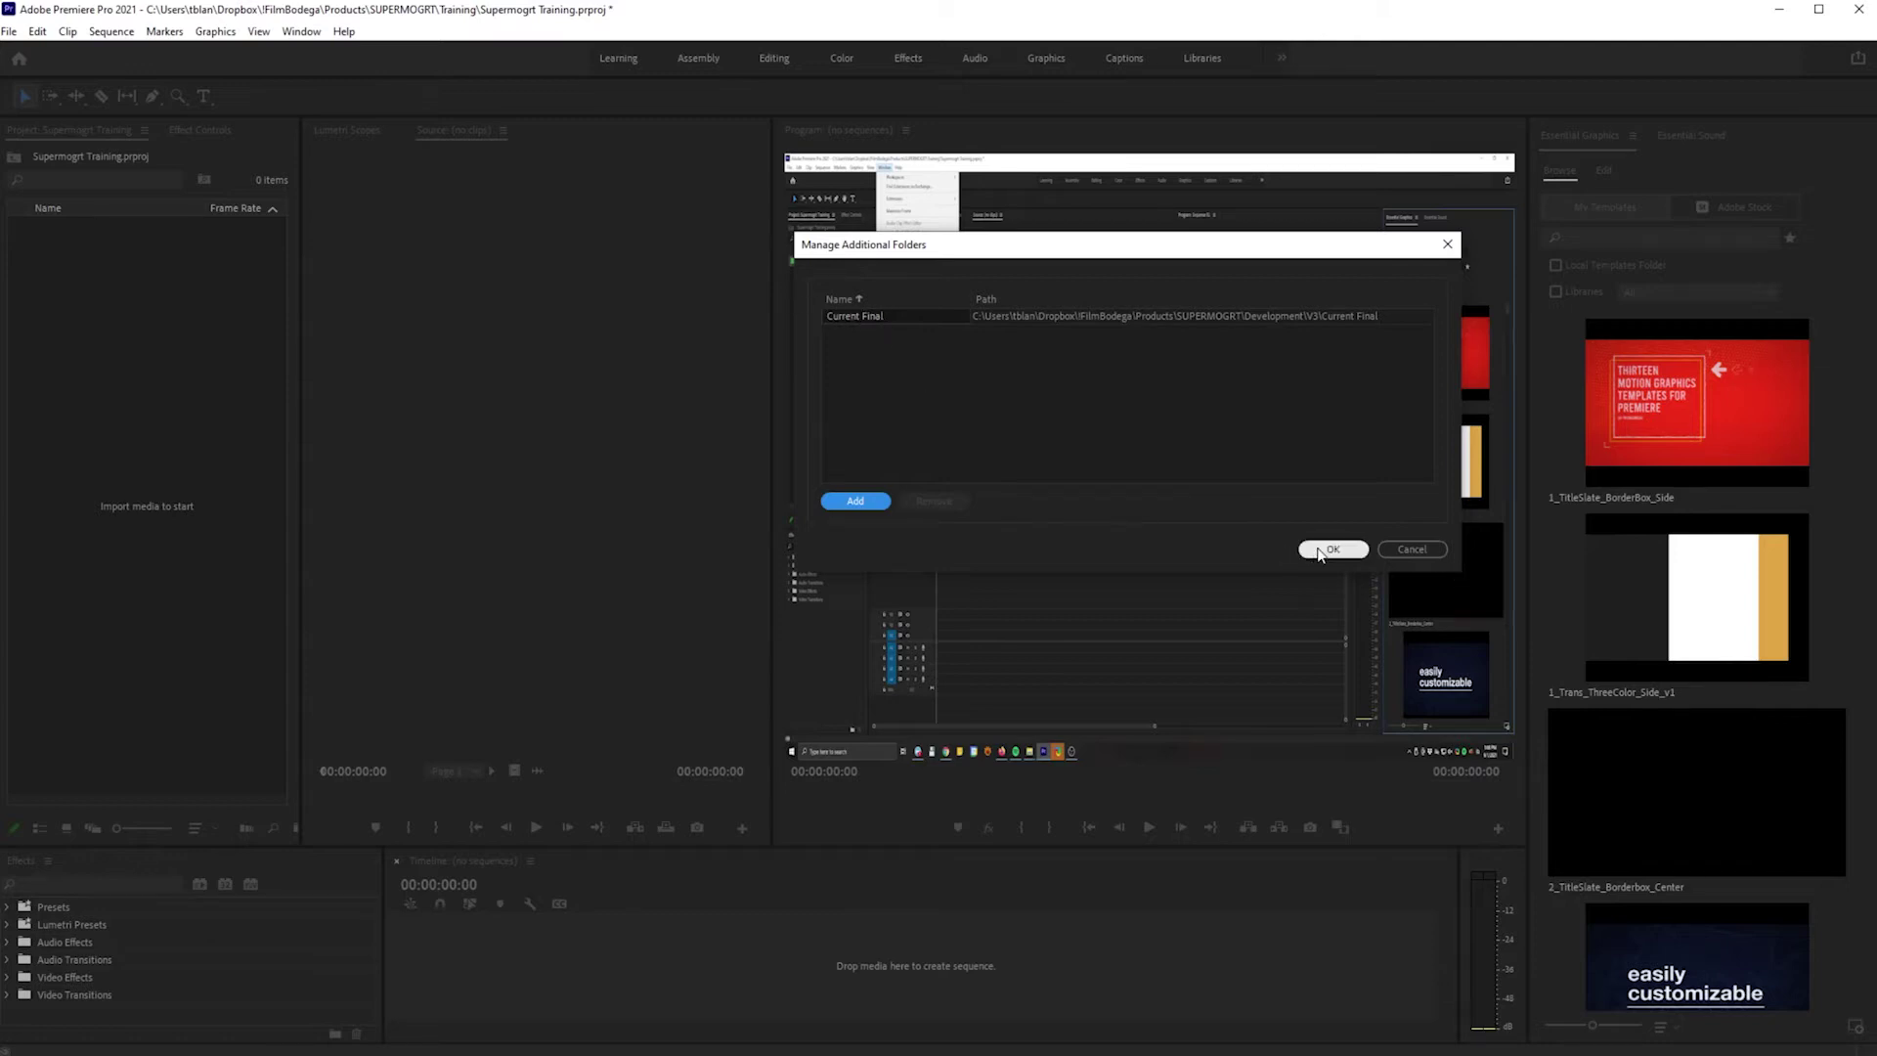
click(1331, 550)
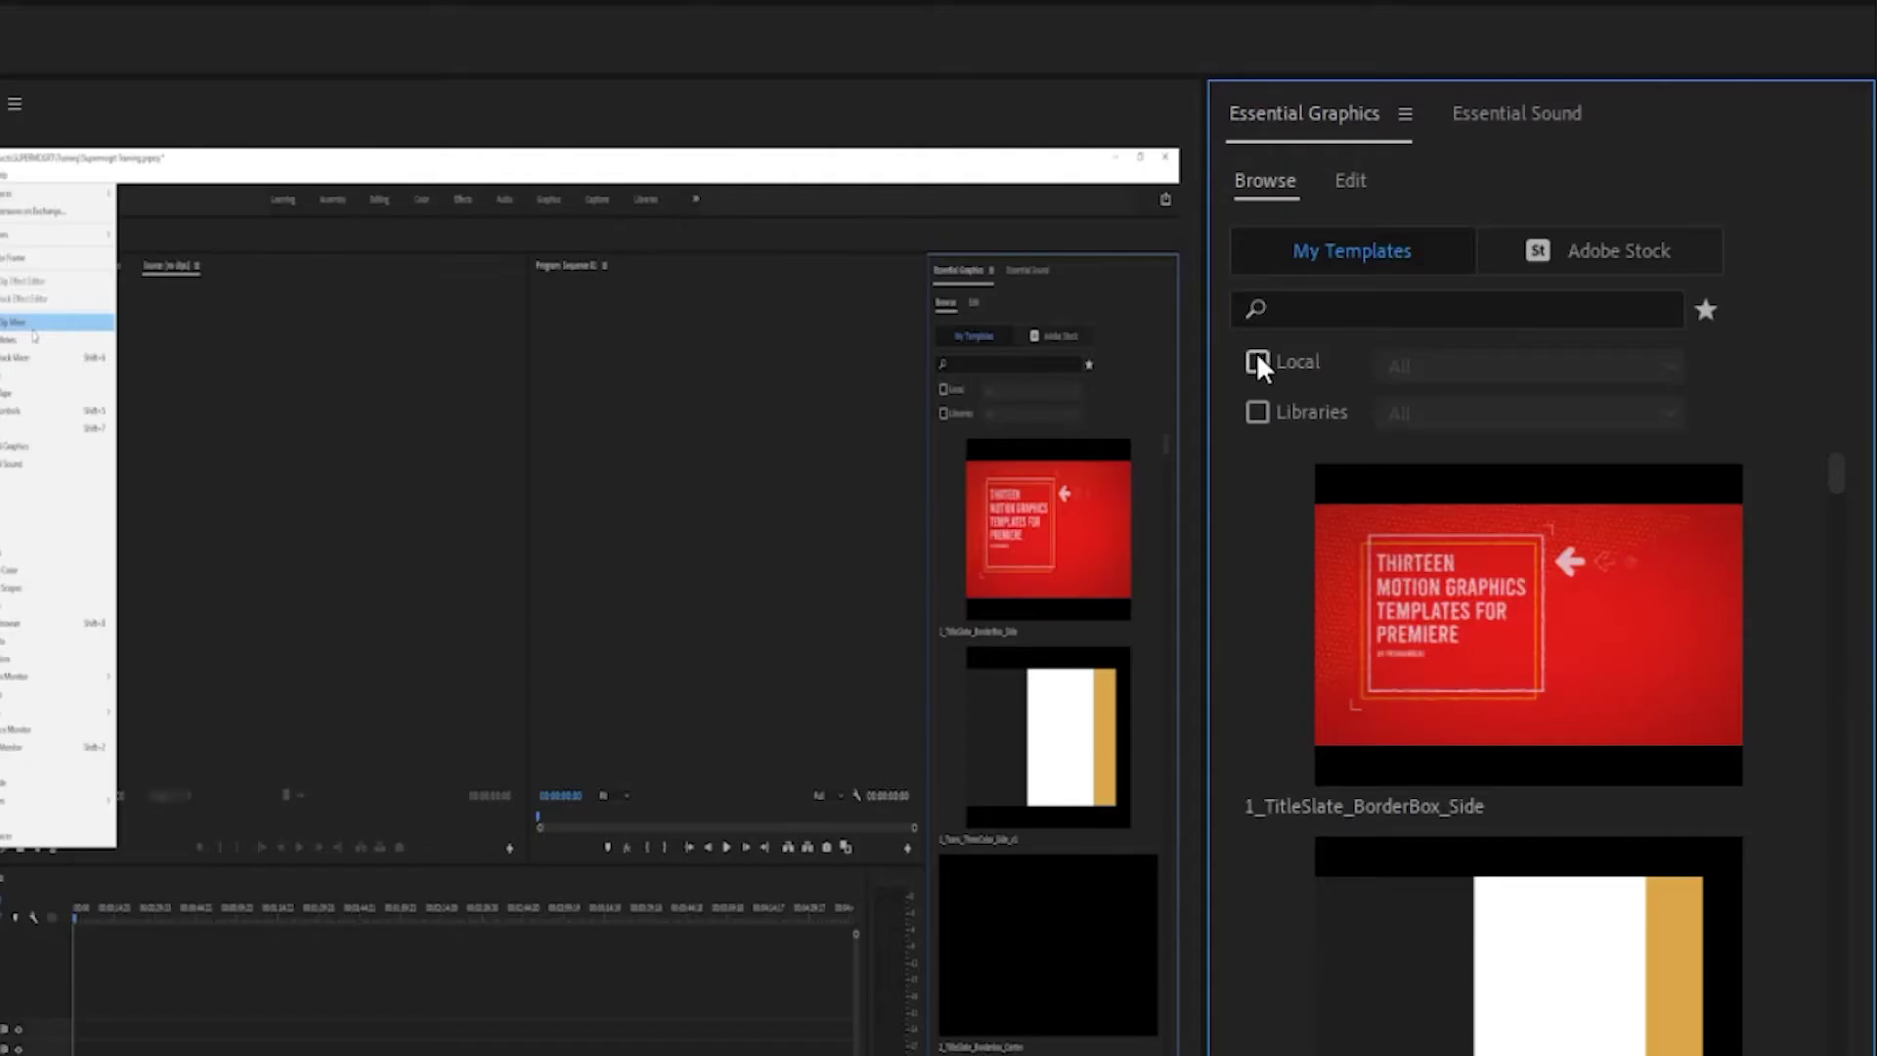
Step: Filter the browser to Local templates in Current Final and widen the Essential Graphics panel
click(1261, 361)
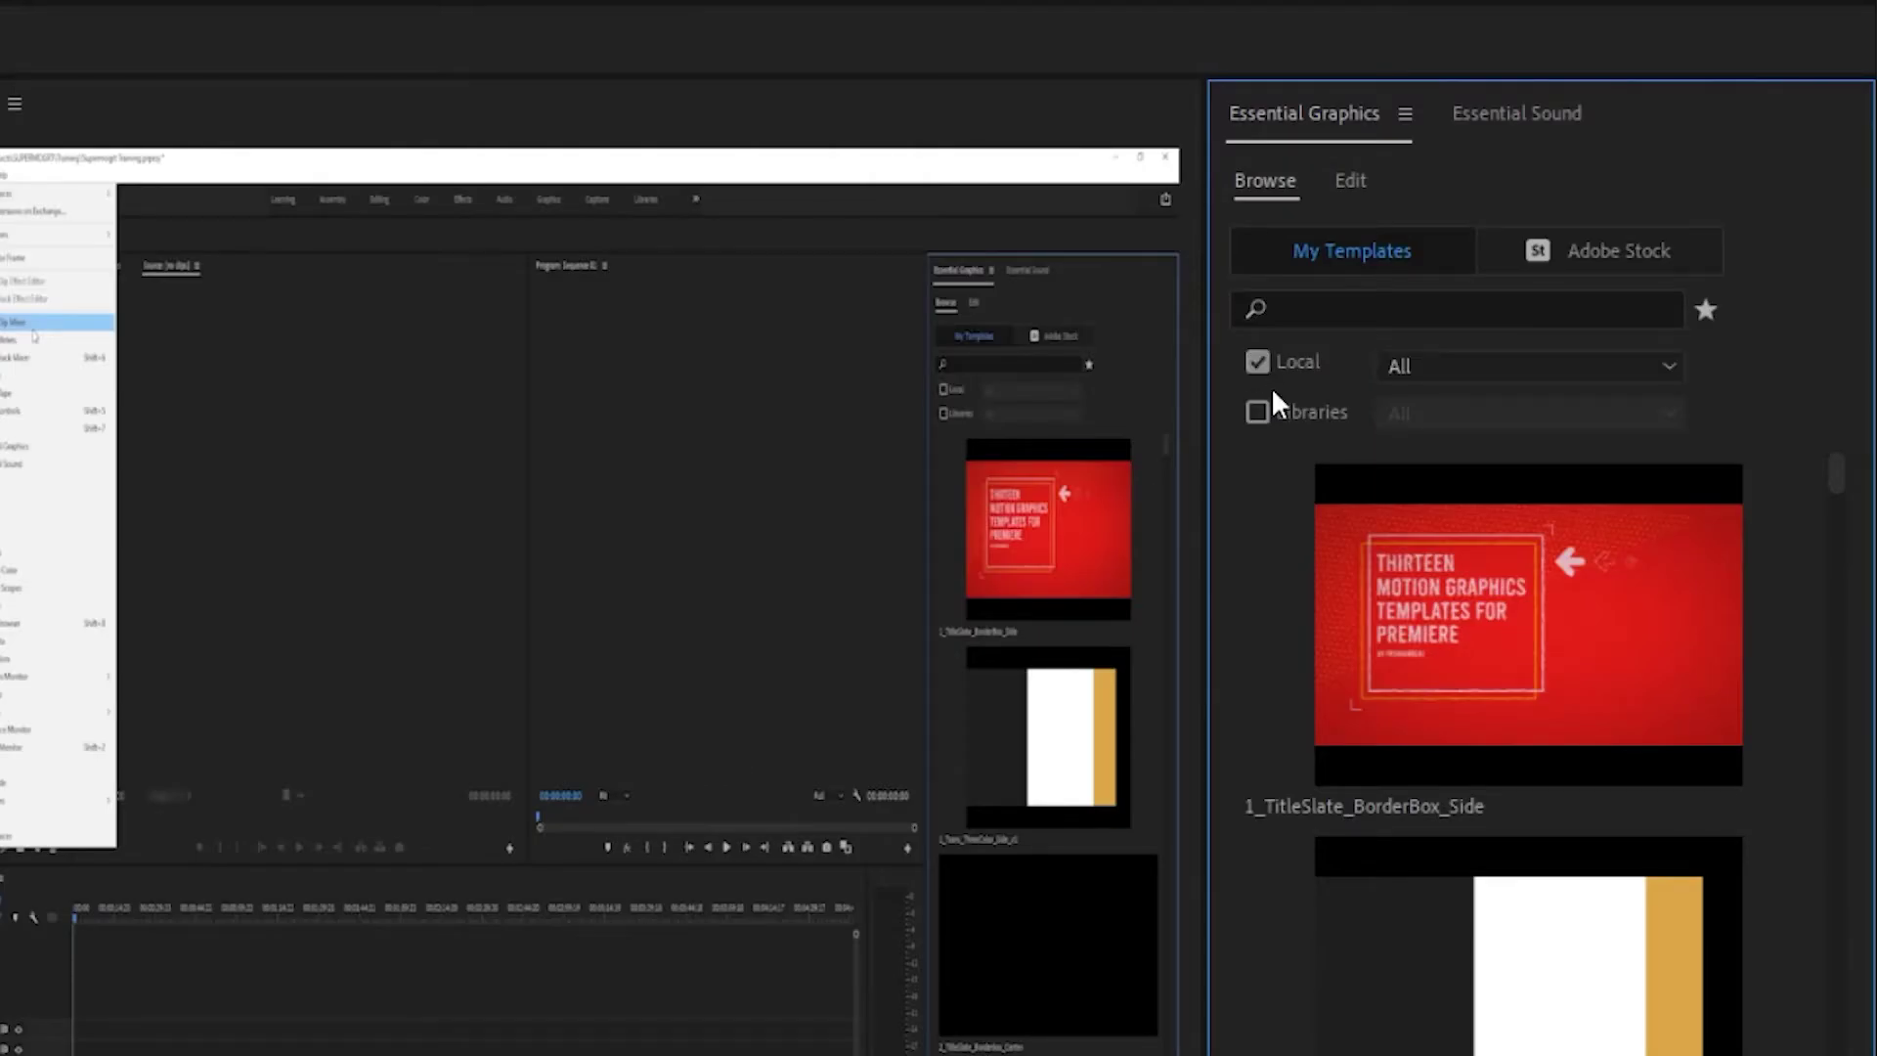
click(1449, 367)
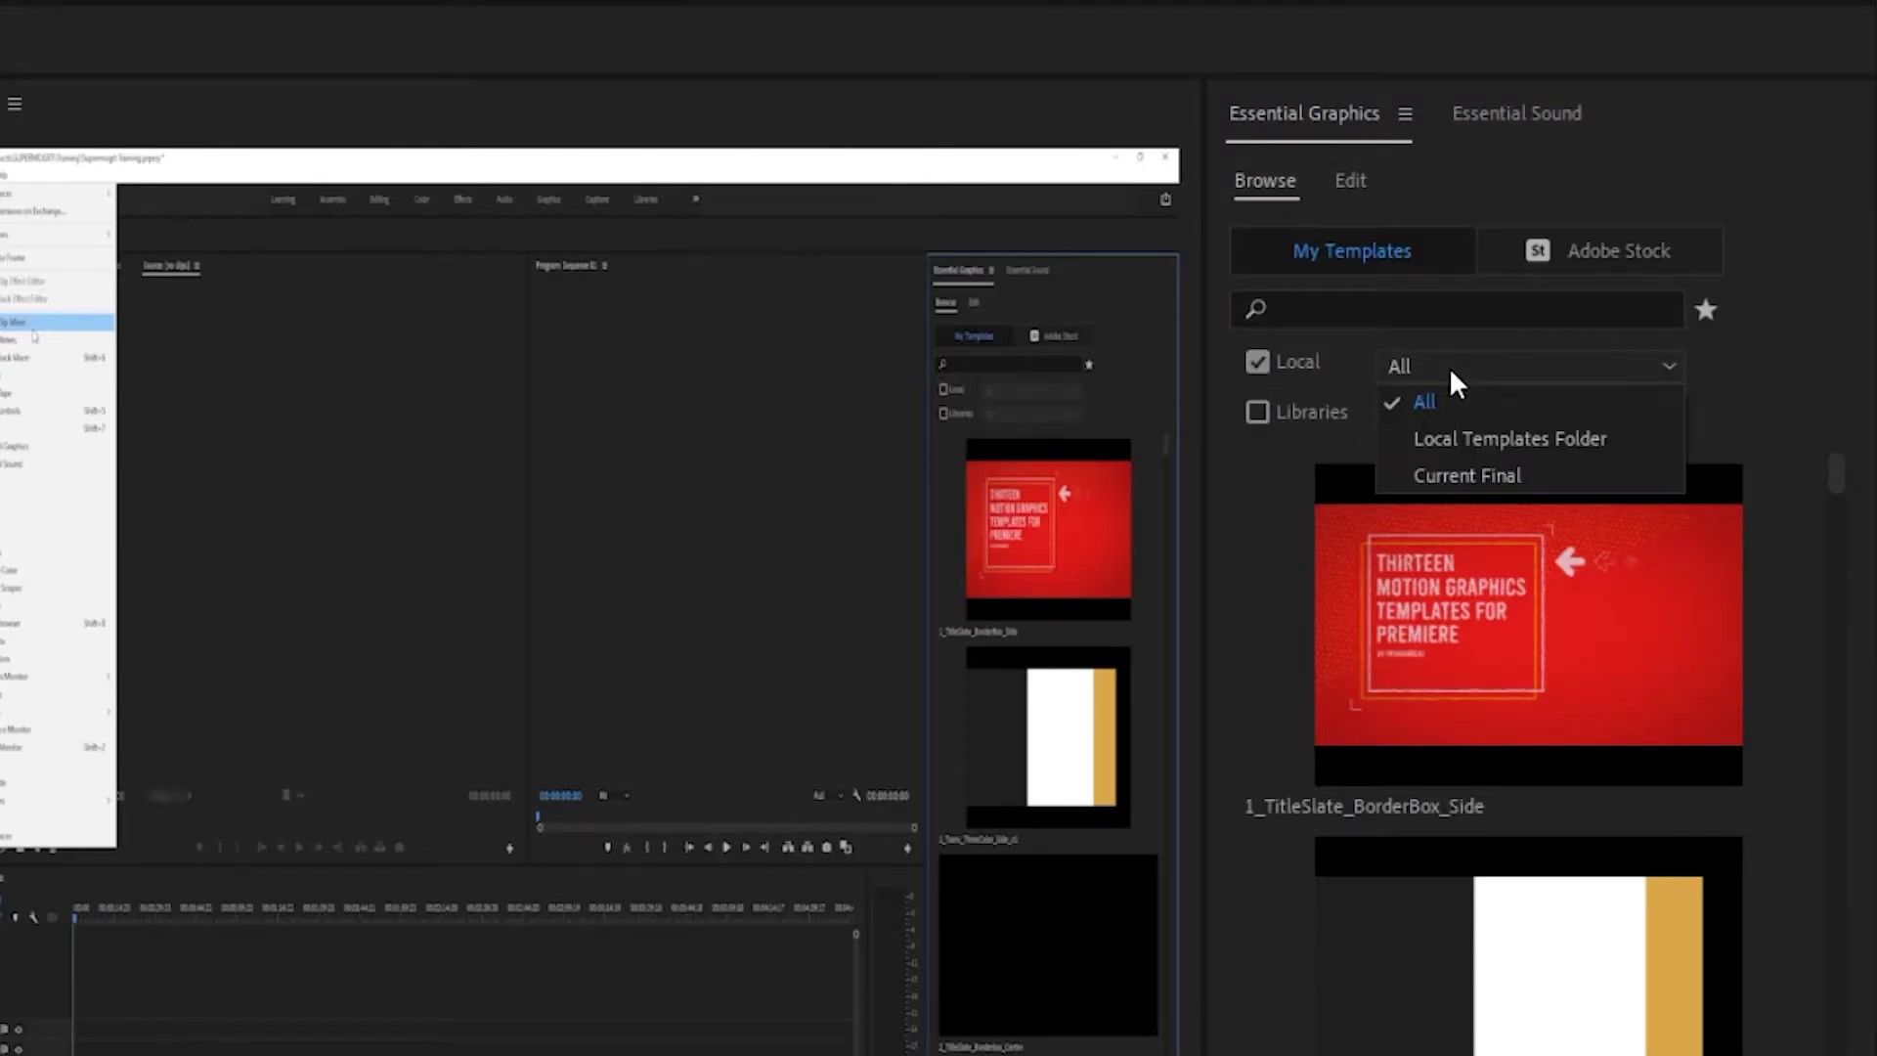
click(1459, 483)
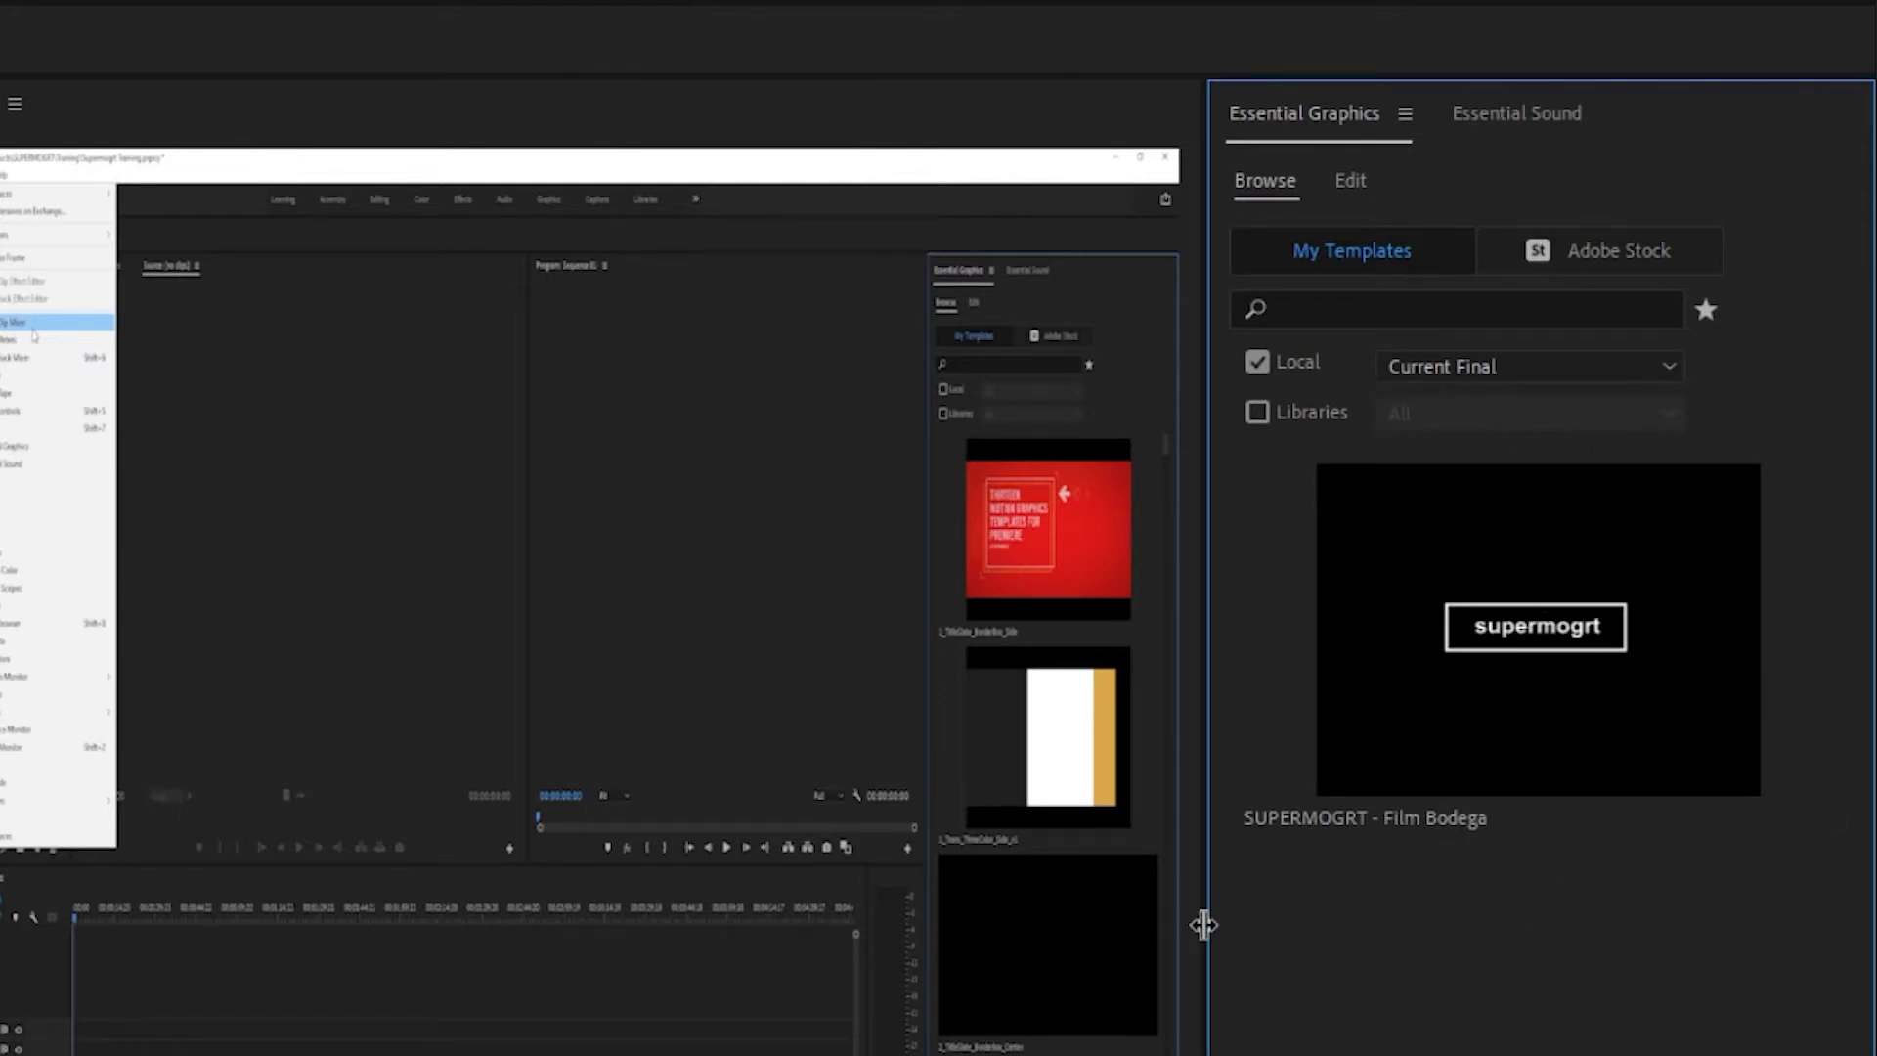
drag(1207, 926, 1160, 970)
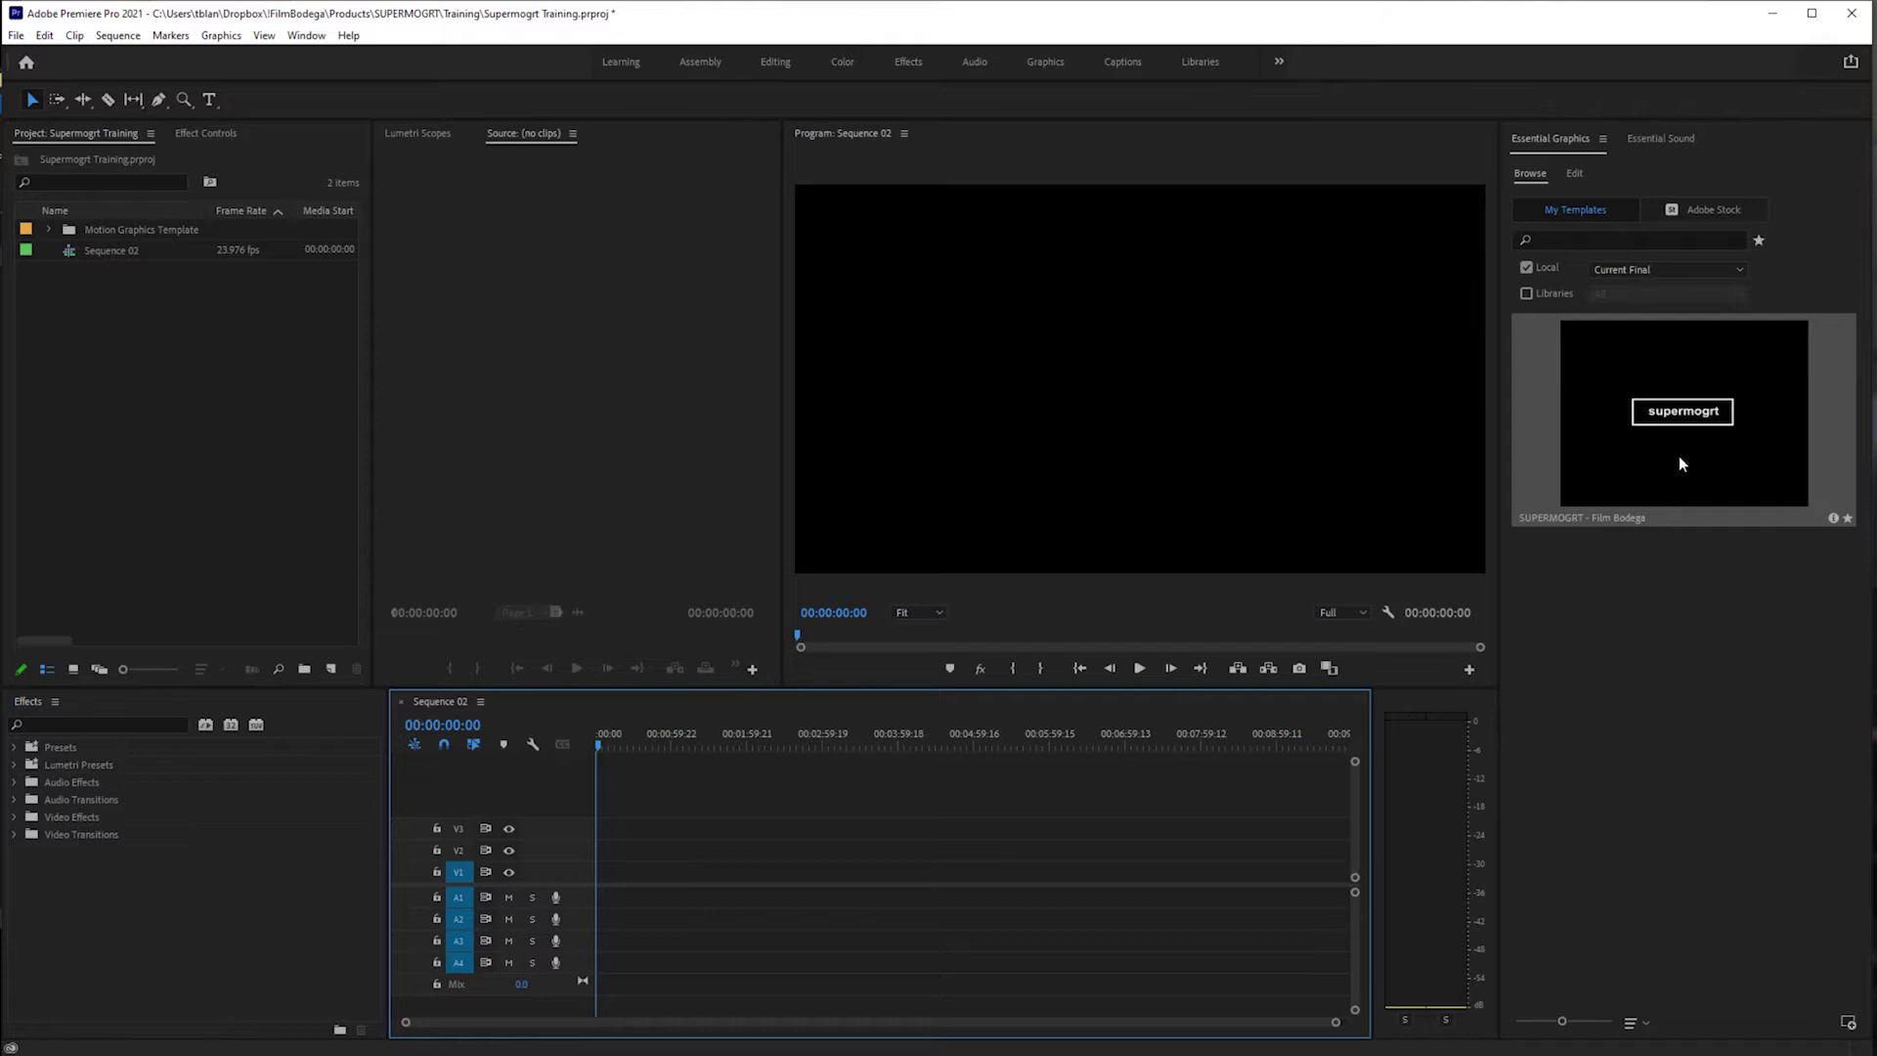
Step: Place SUPERMOGRT - Film Bodega on V1 at the sequence start and zoom in to preview it
drag(1680, 457, 608, 884)
key(z)
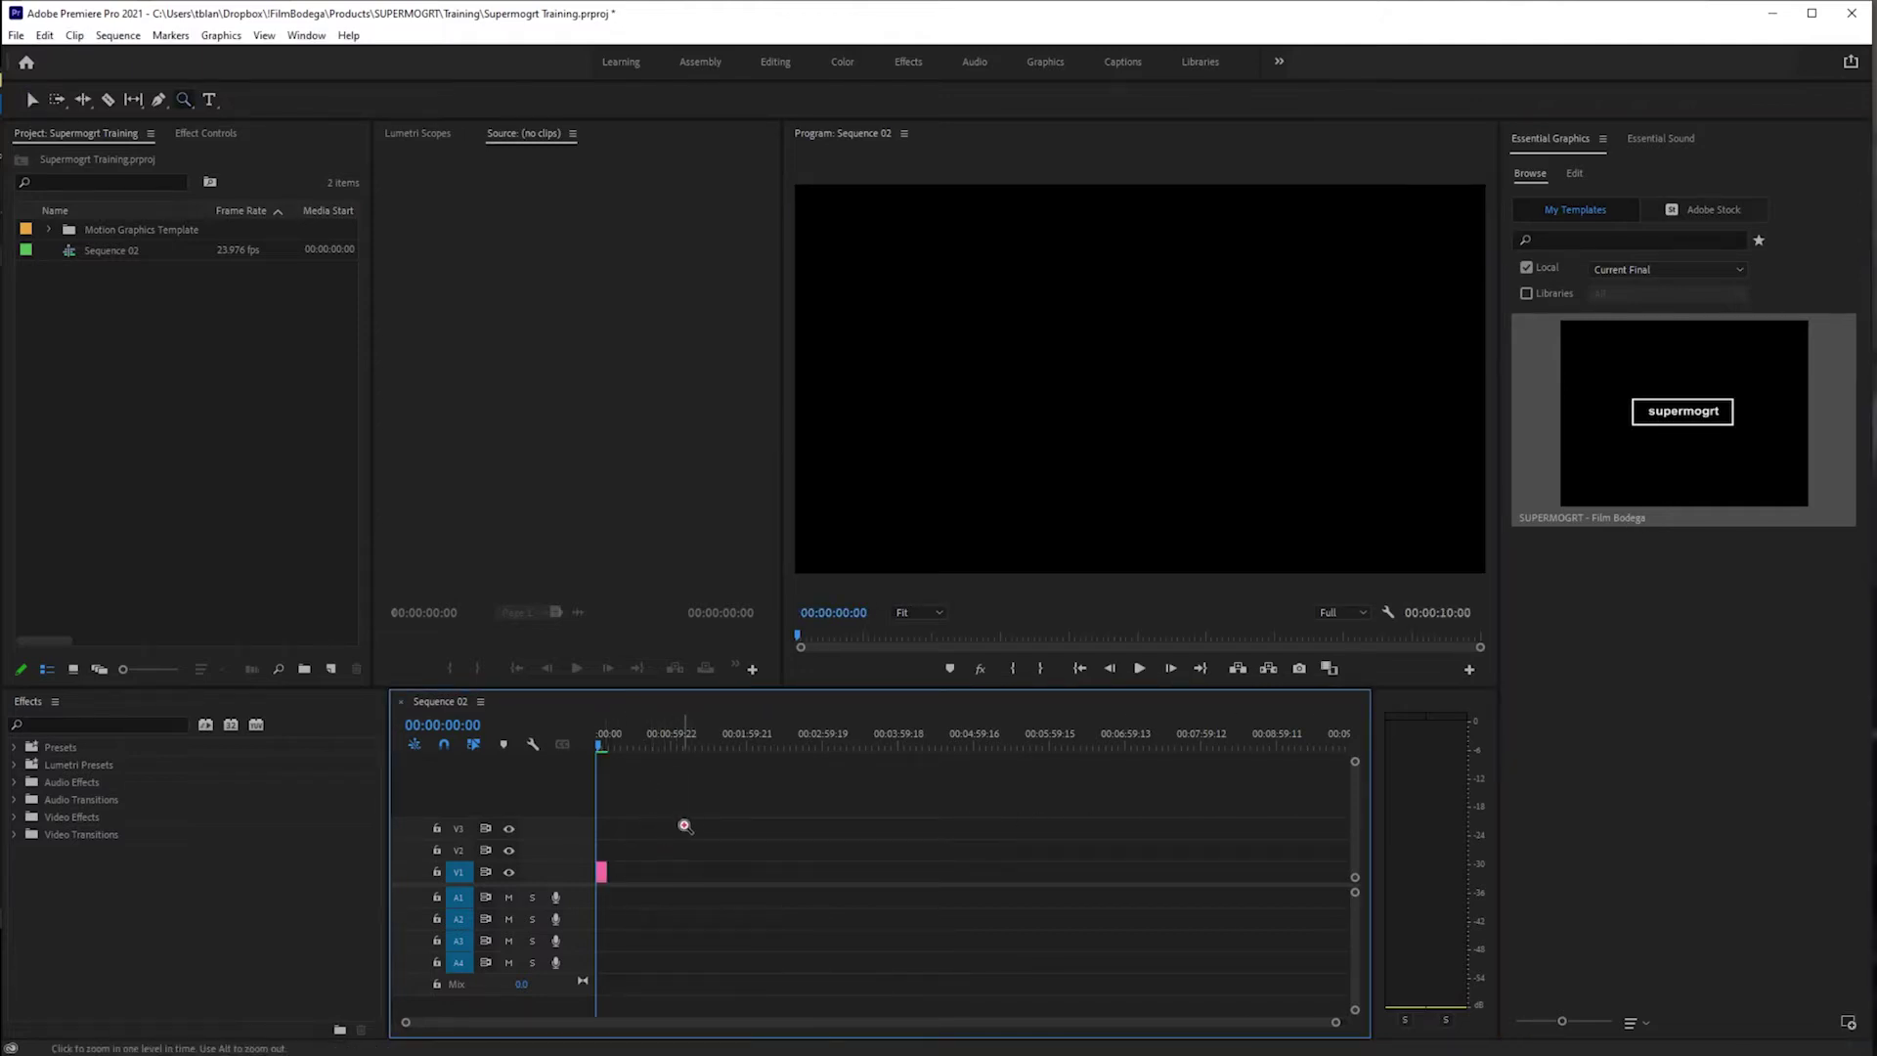
click(630, 850)
click(803, 811)
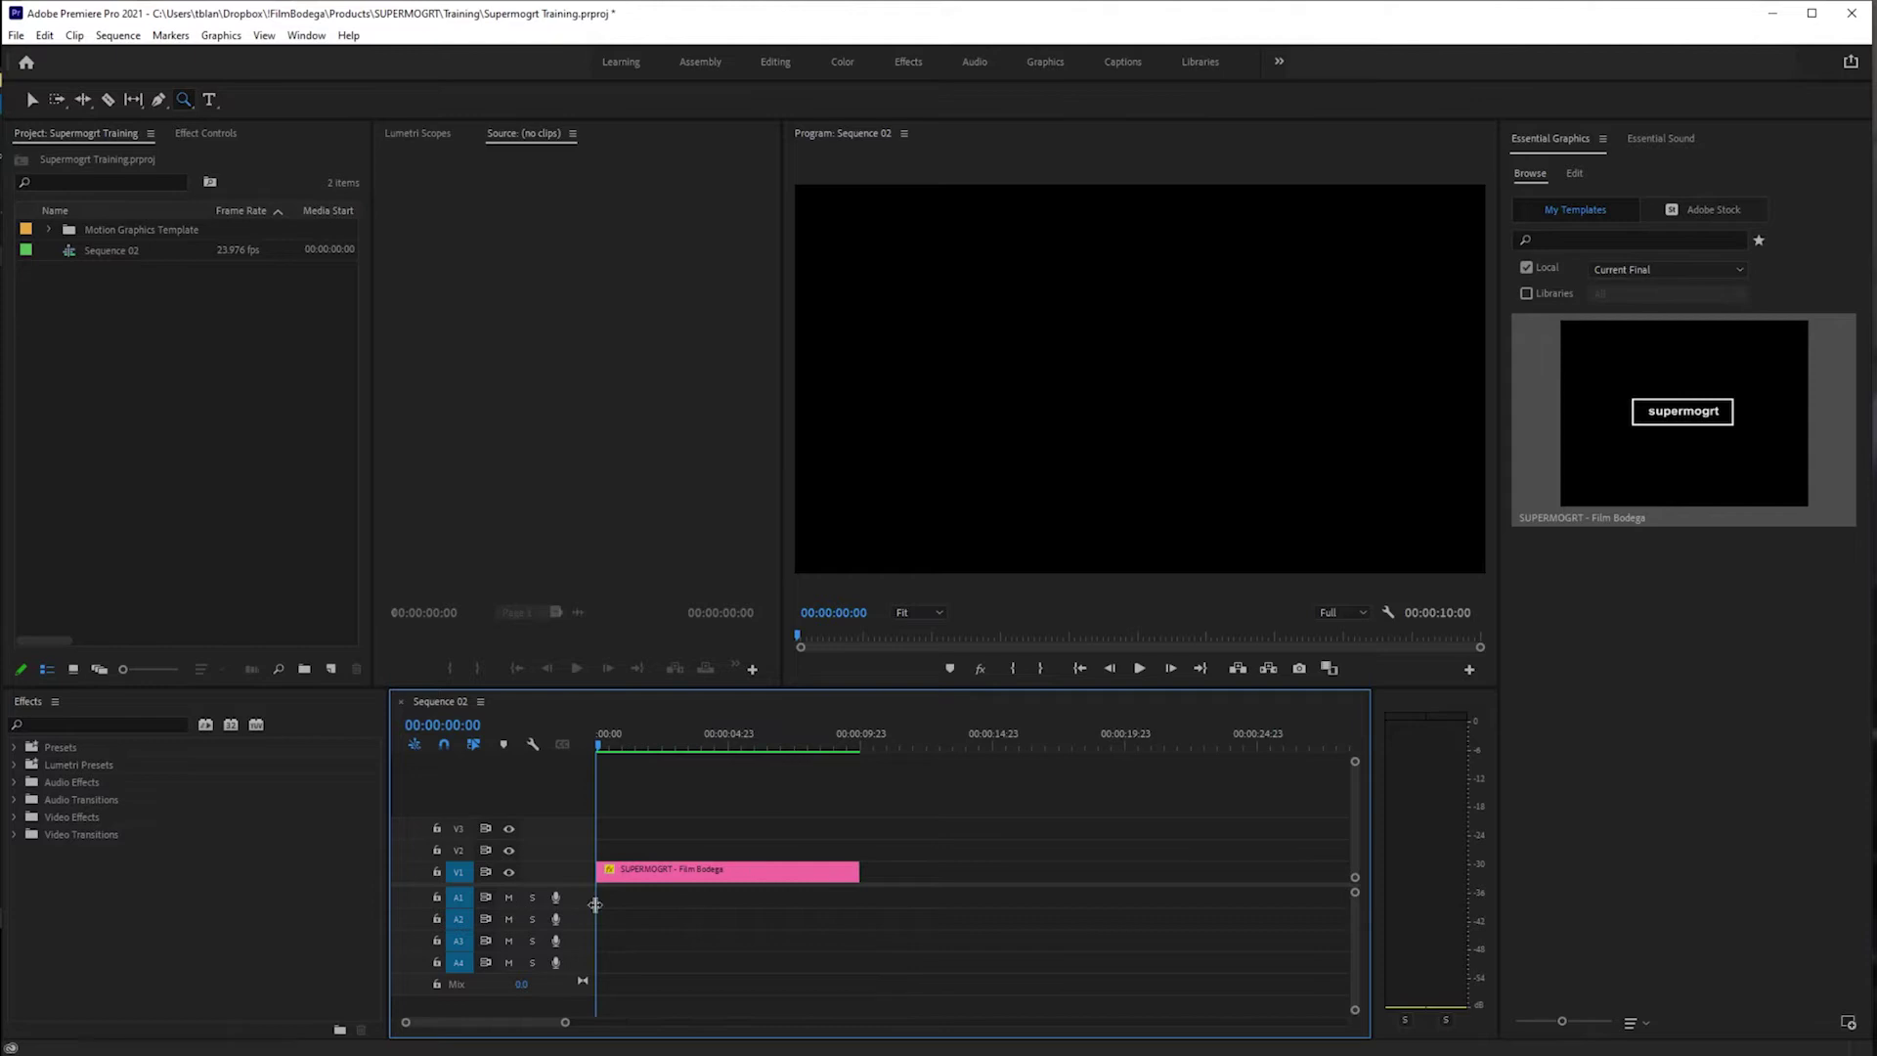
key(v)
click(720, 734)
key(minus)
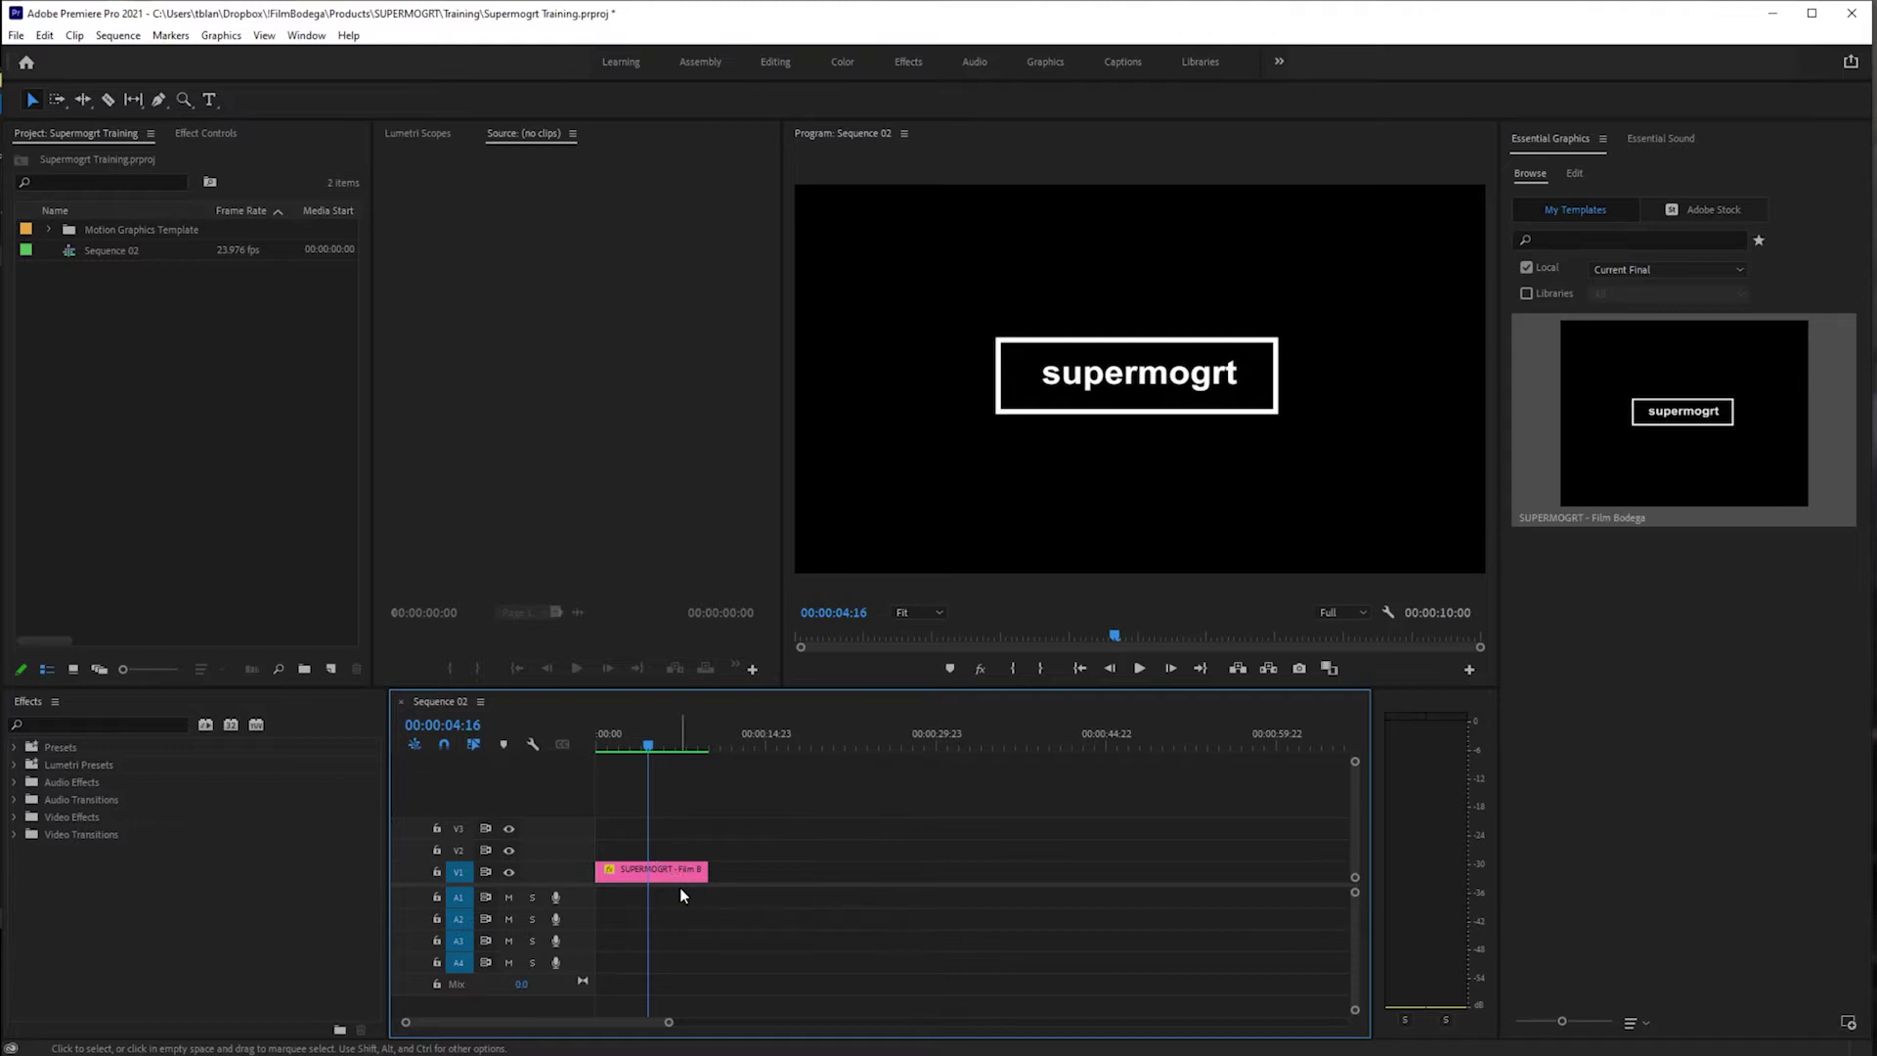
Step: Copy the title clip about 15 seconds later on V1 and preview both copies
drag(656, 871, 830, 872)
click(843, 745)
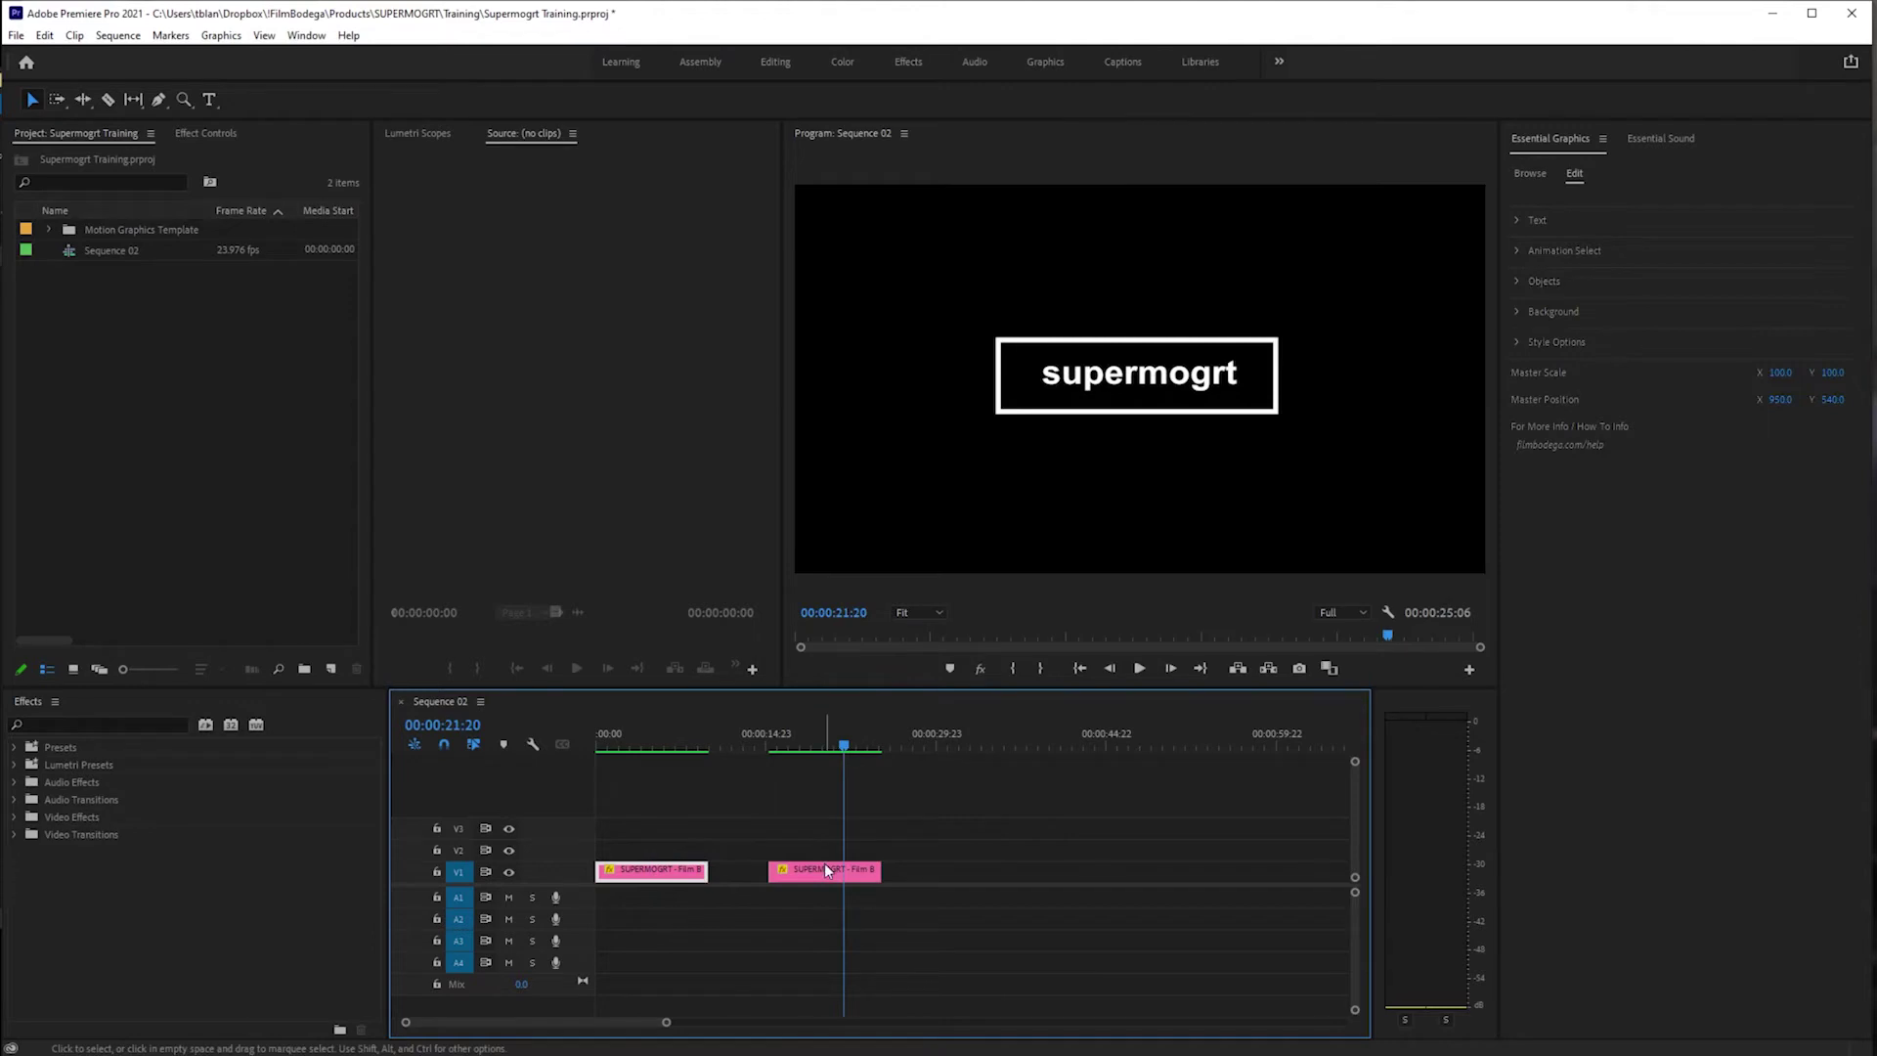
click(824, 868)
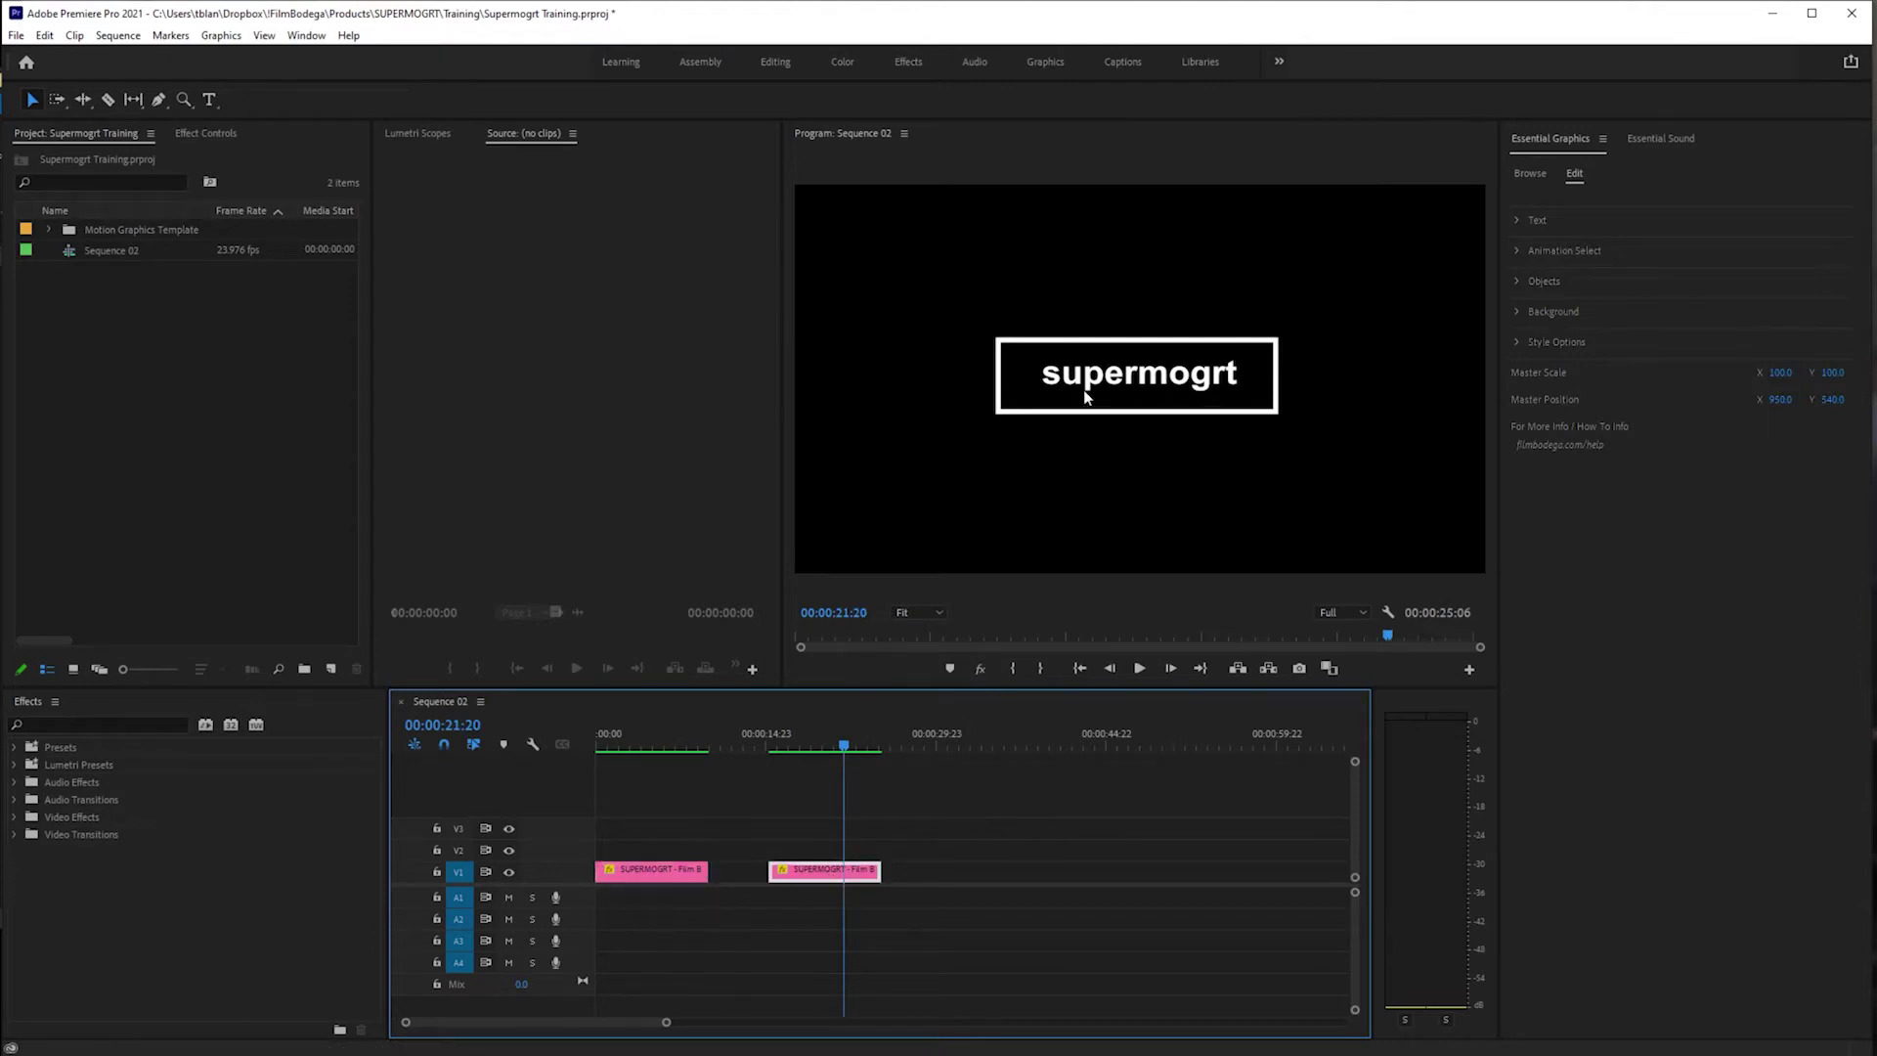
click(678, 745)
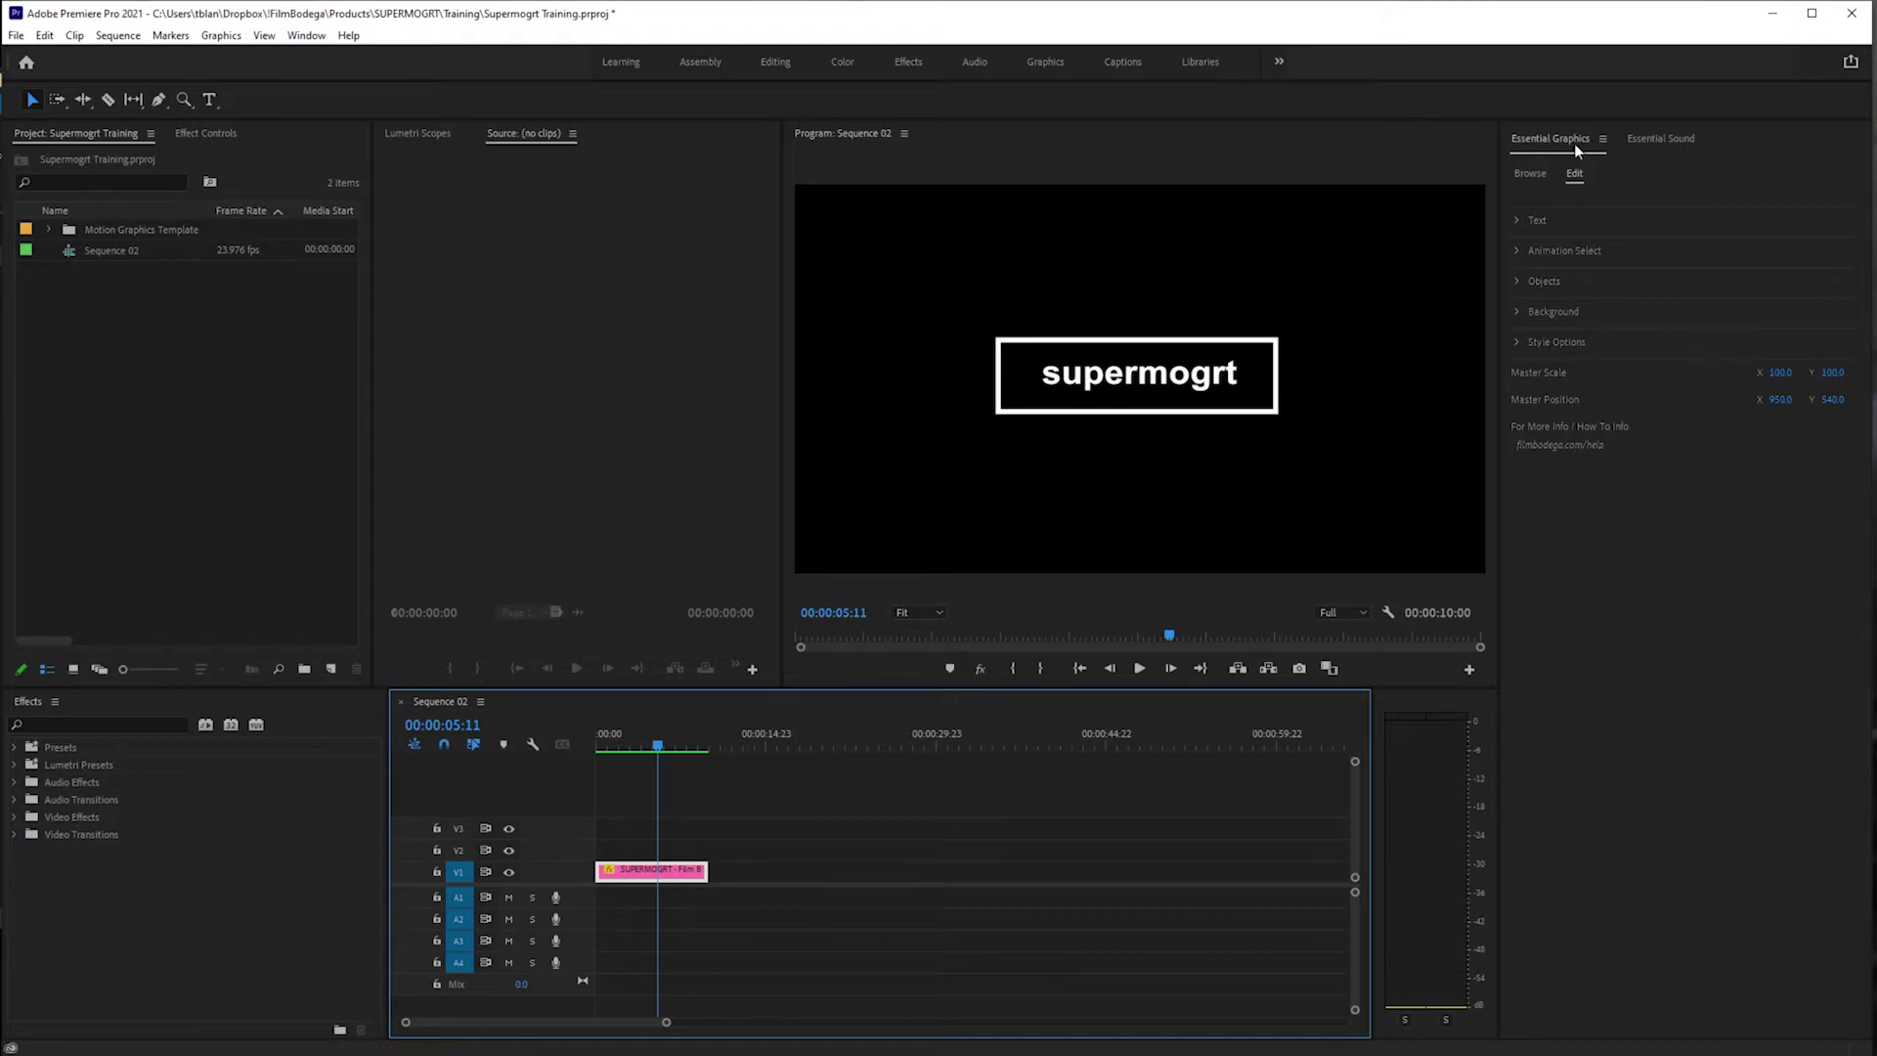
click(1525, 173)
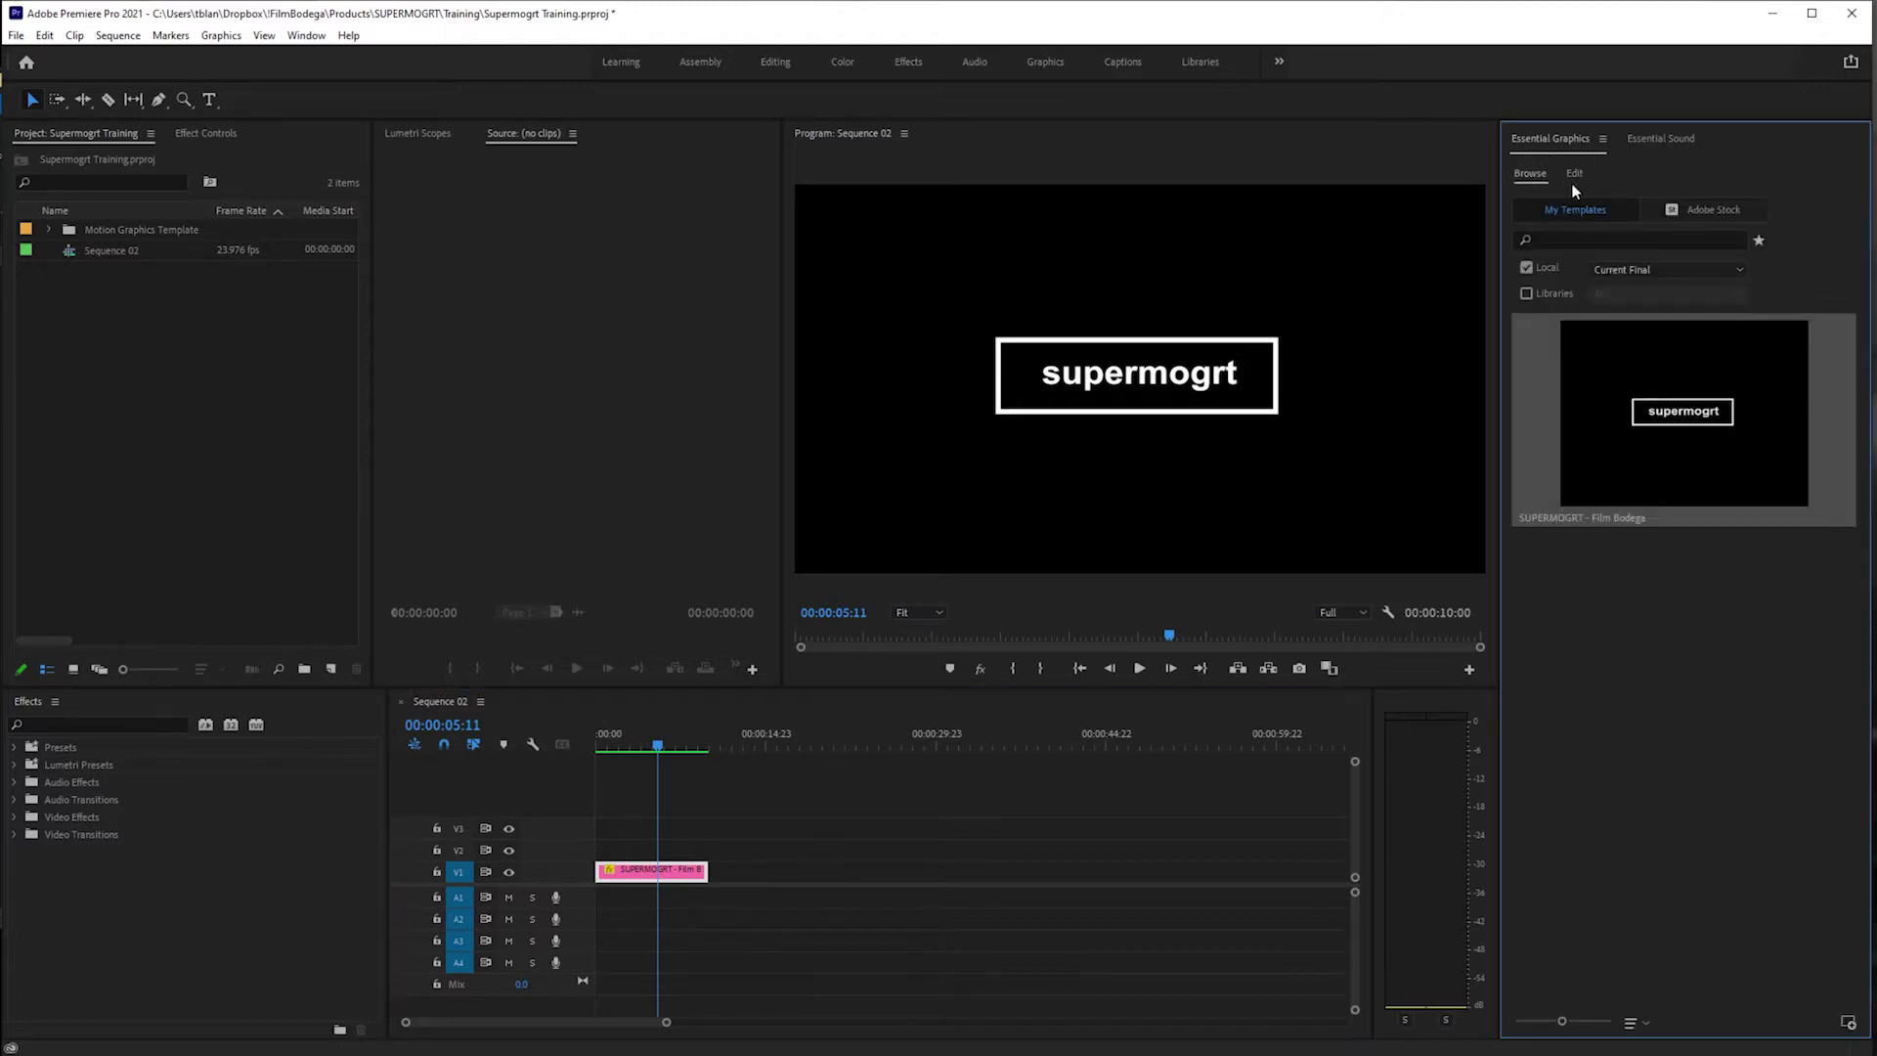
Step: Switch to Edit and review the Text, Animation Select, Objects, Background and Style Options groups
click(1574, 173)
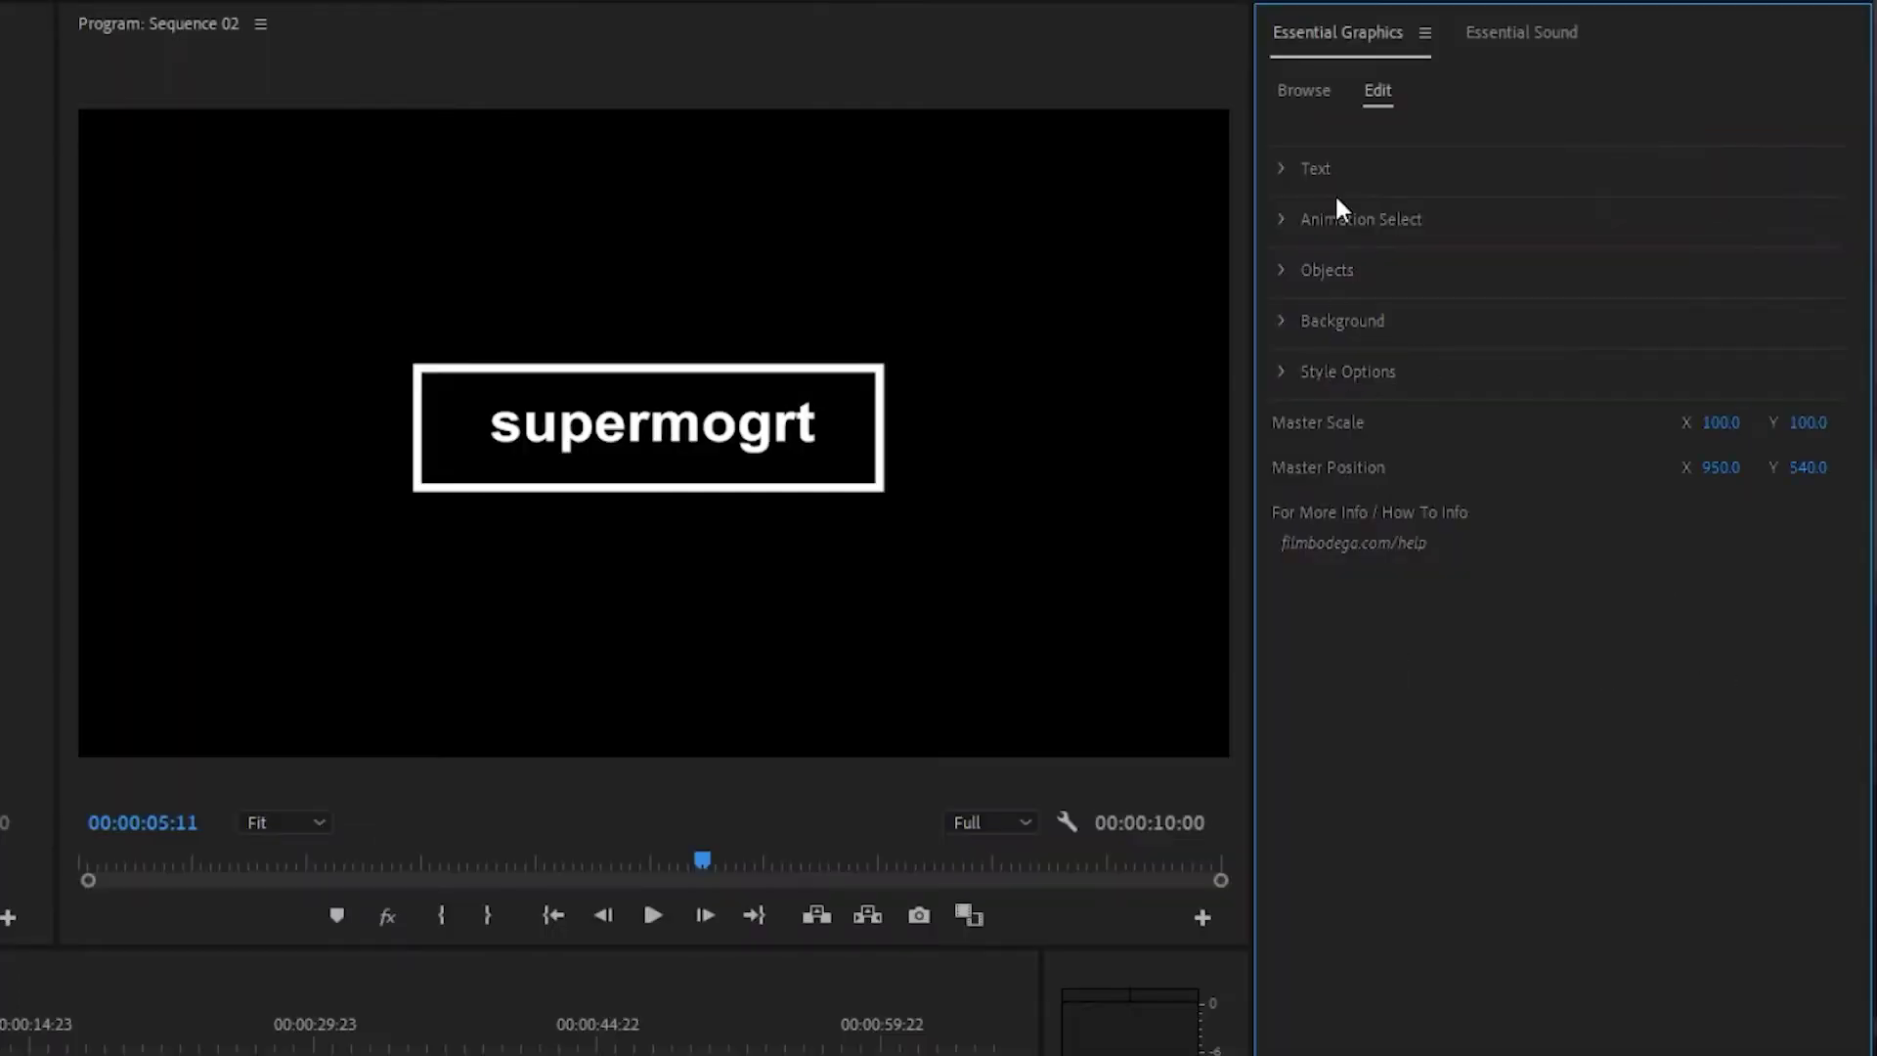
click(1282, 170)
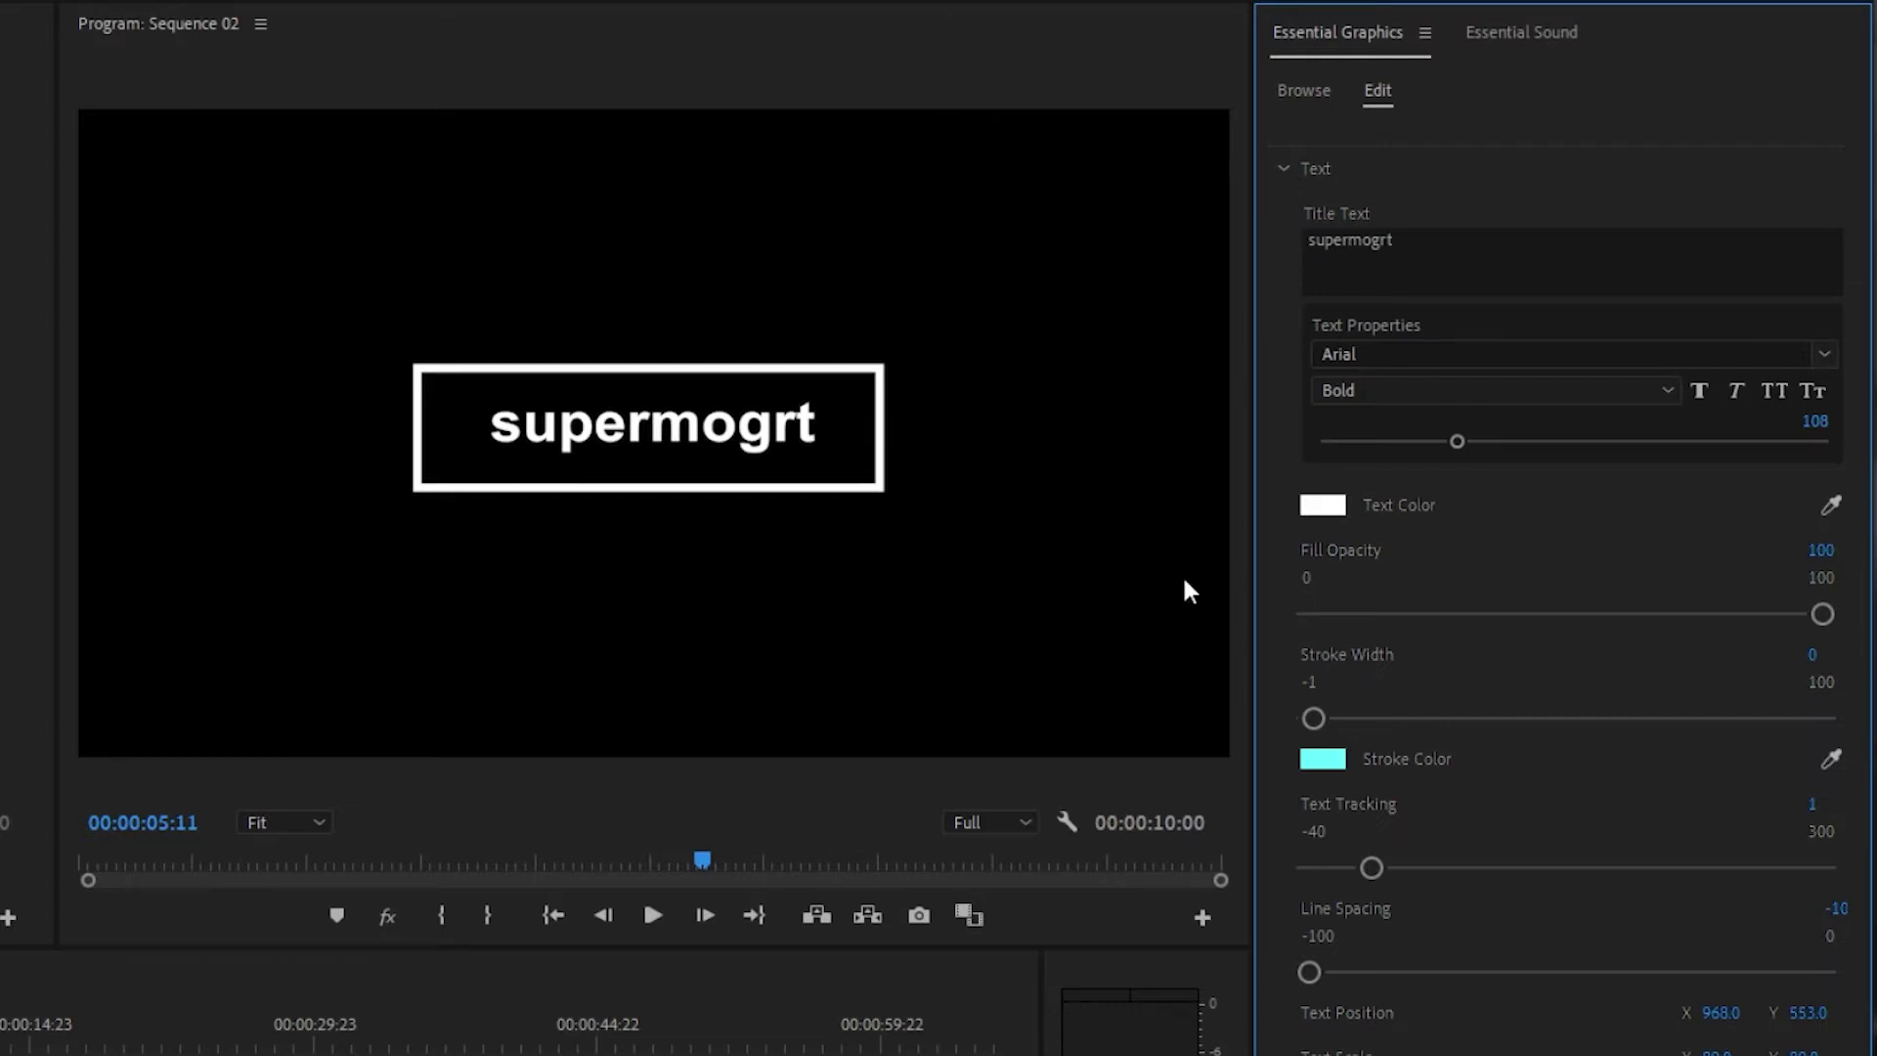
click(1282, 170)
click(1282, 219)
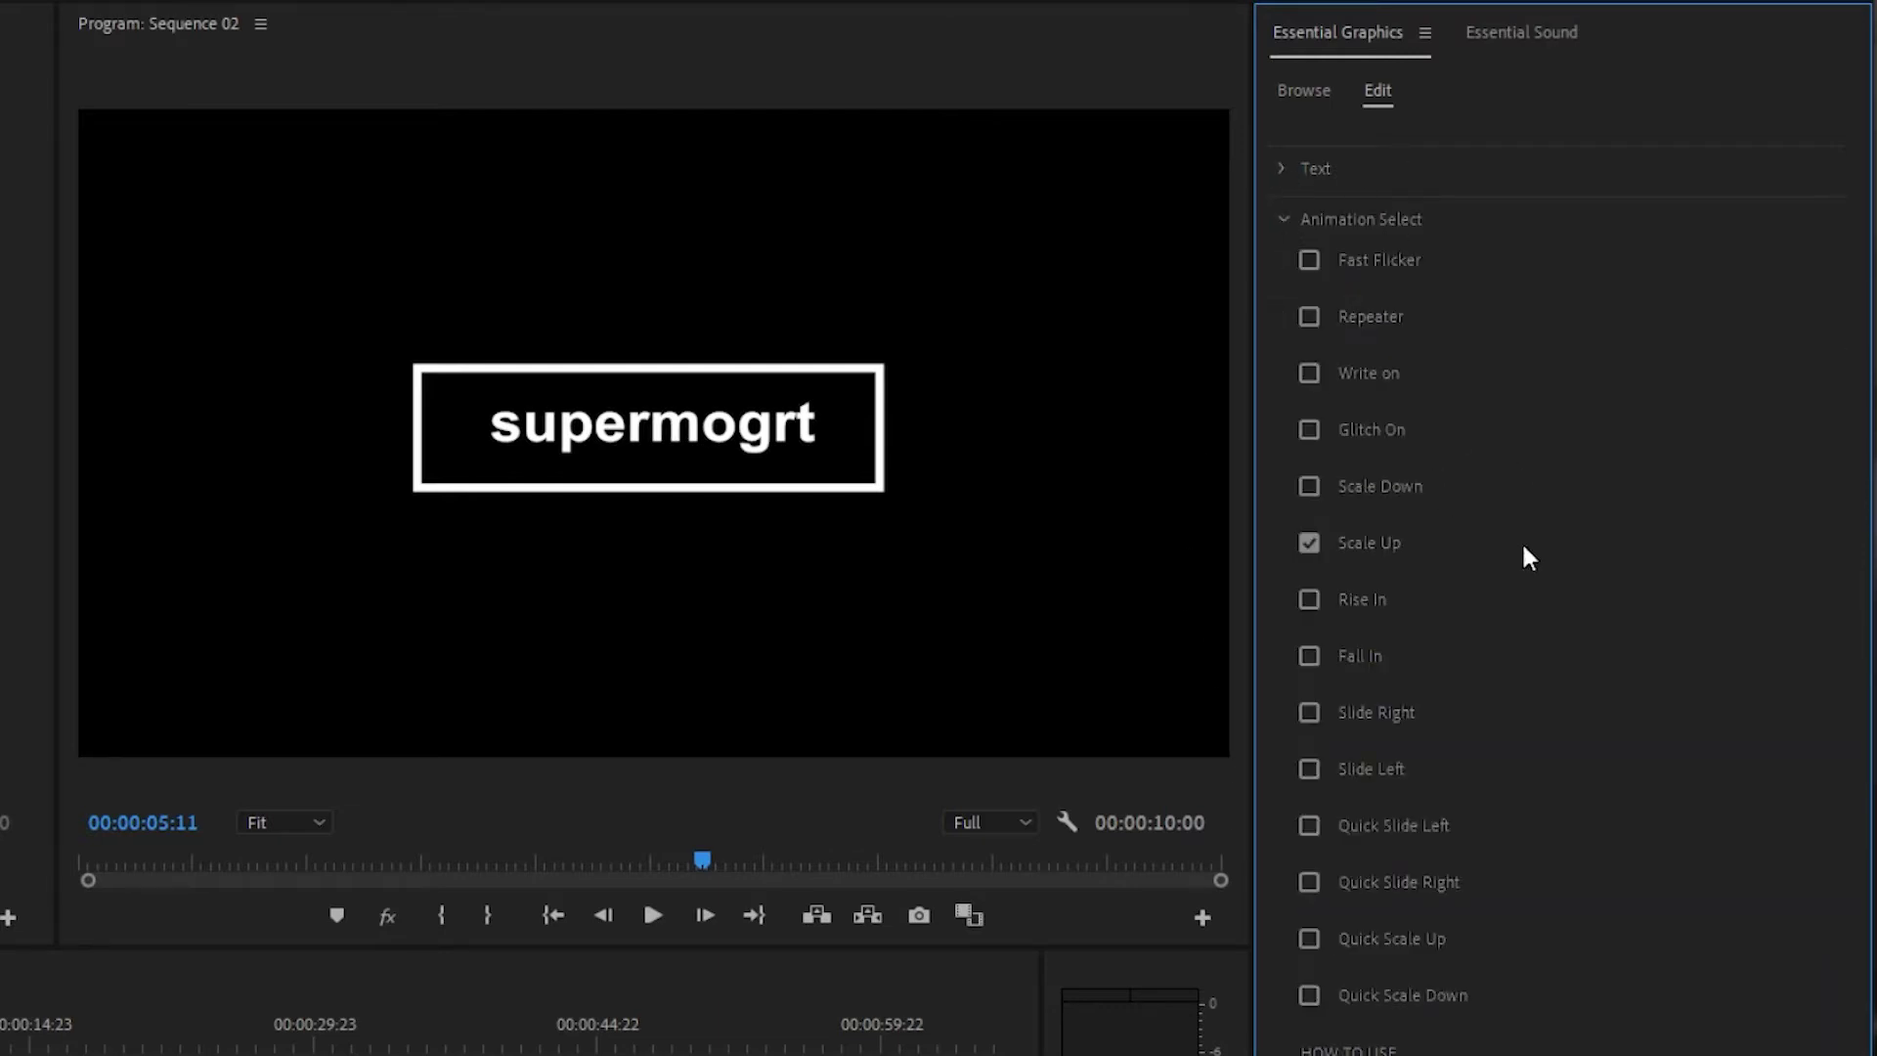
click(1282, 221)
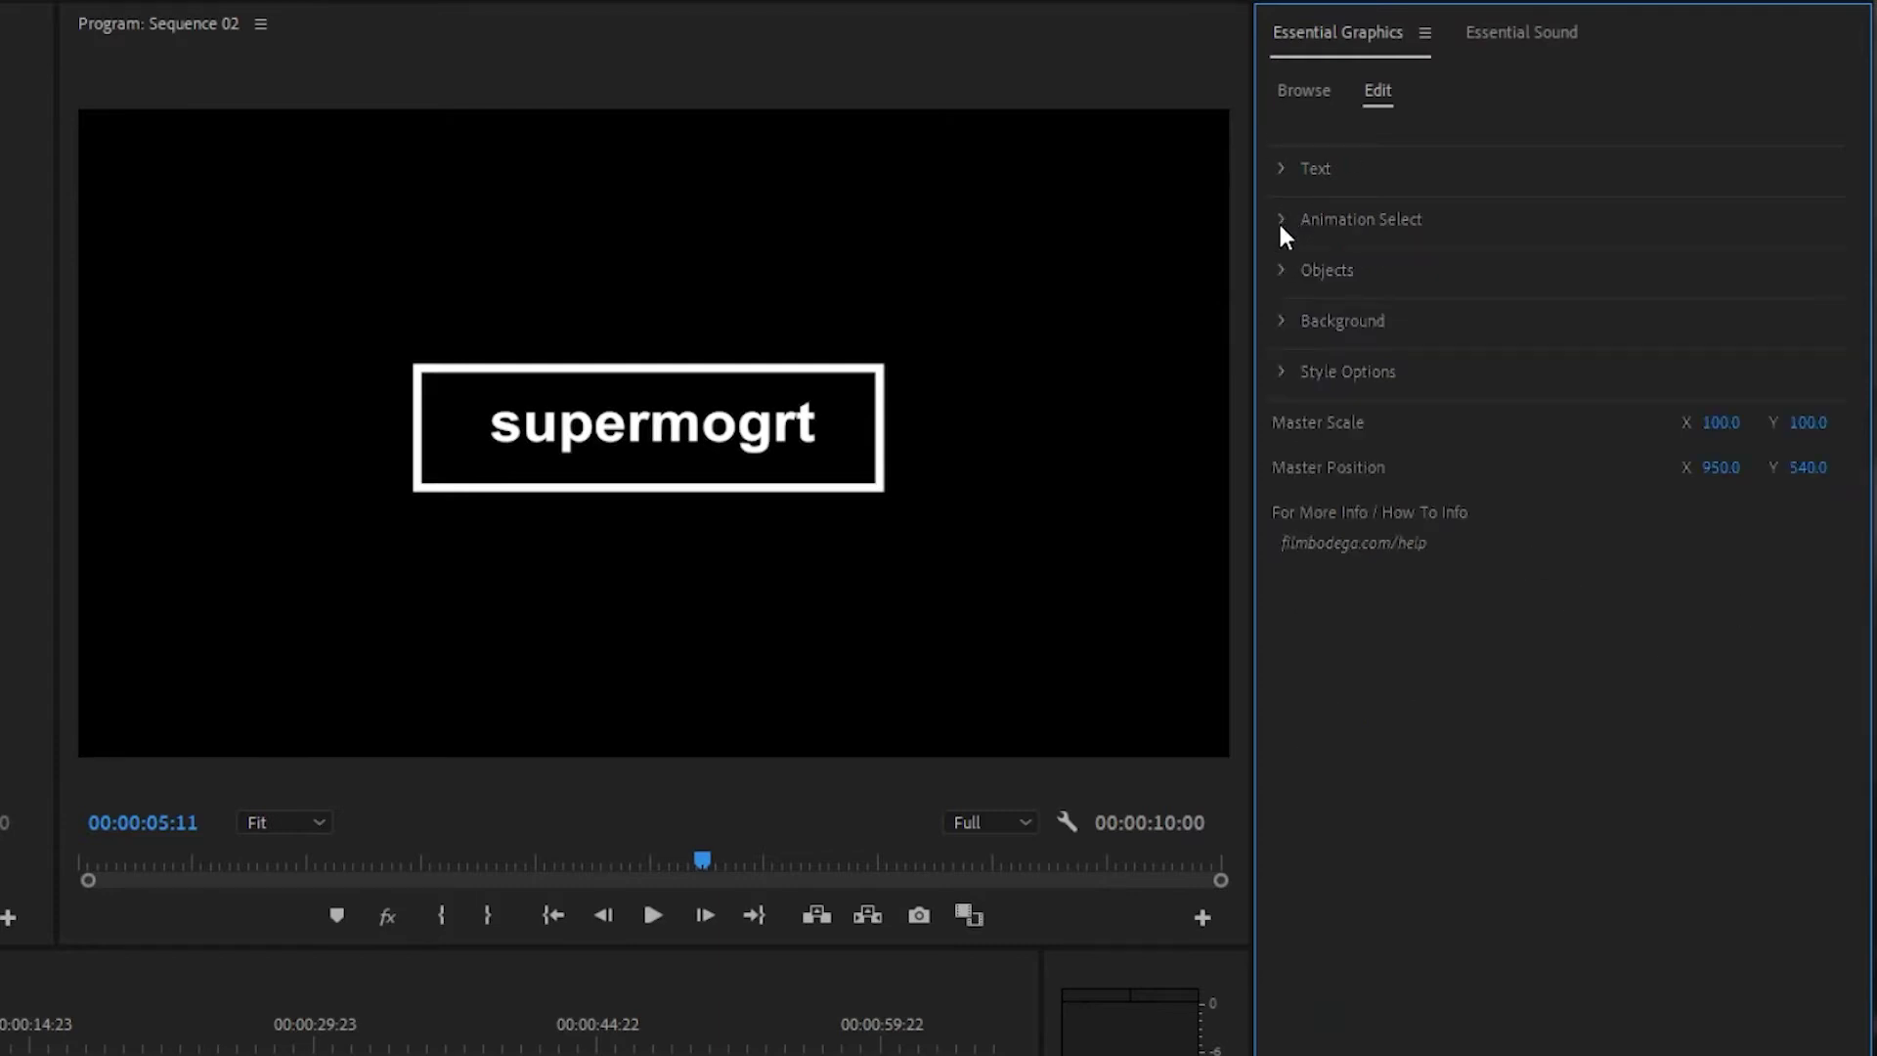
click(1283, 274)
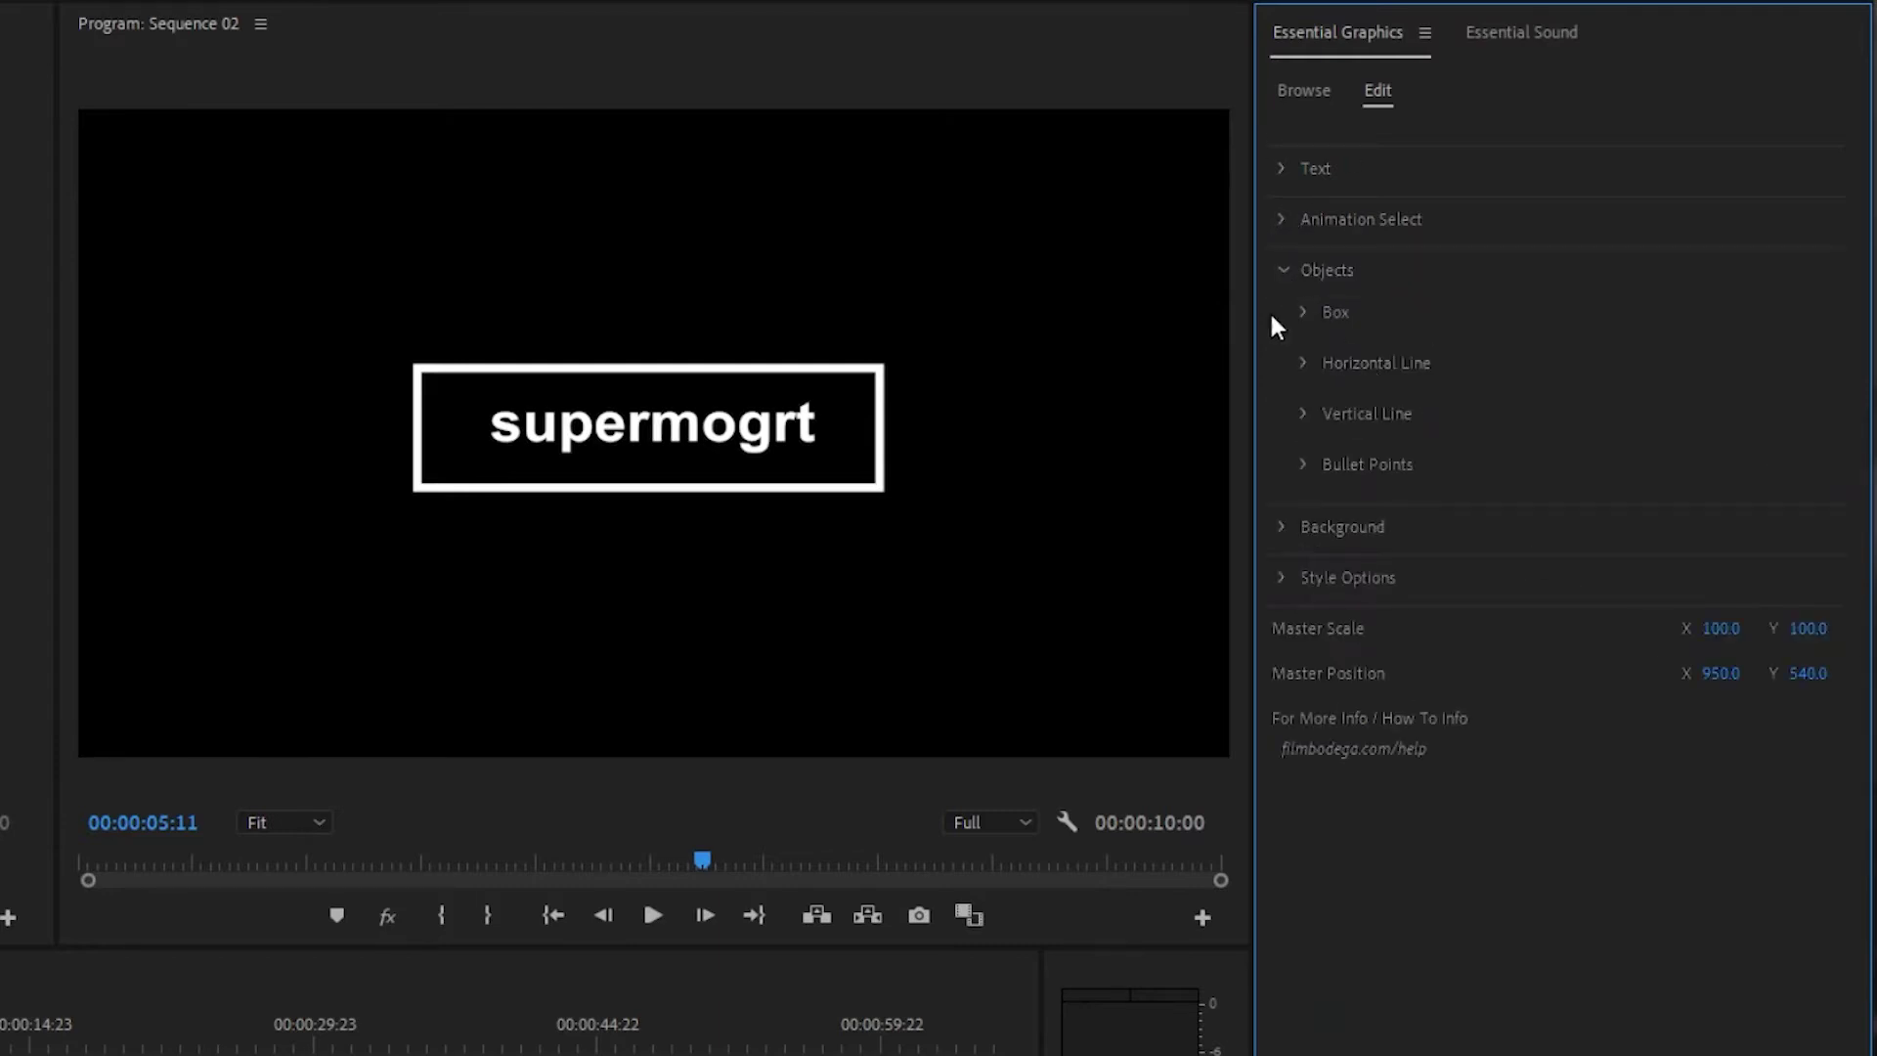
click(1282, 271)
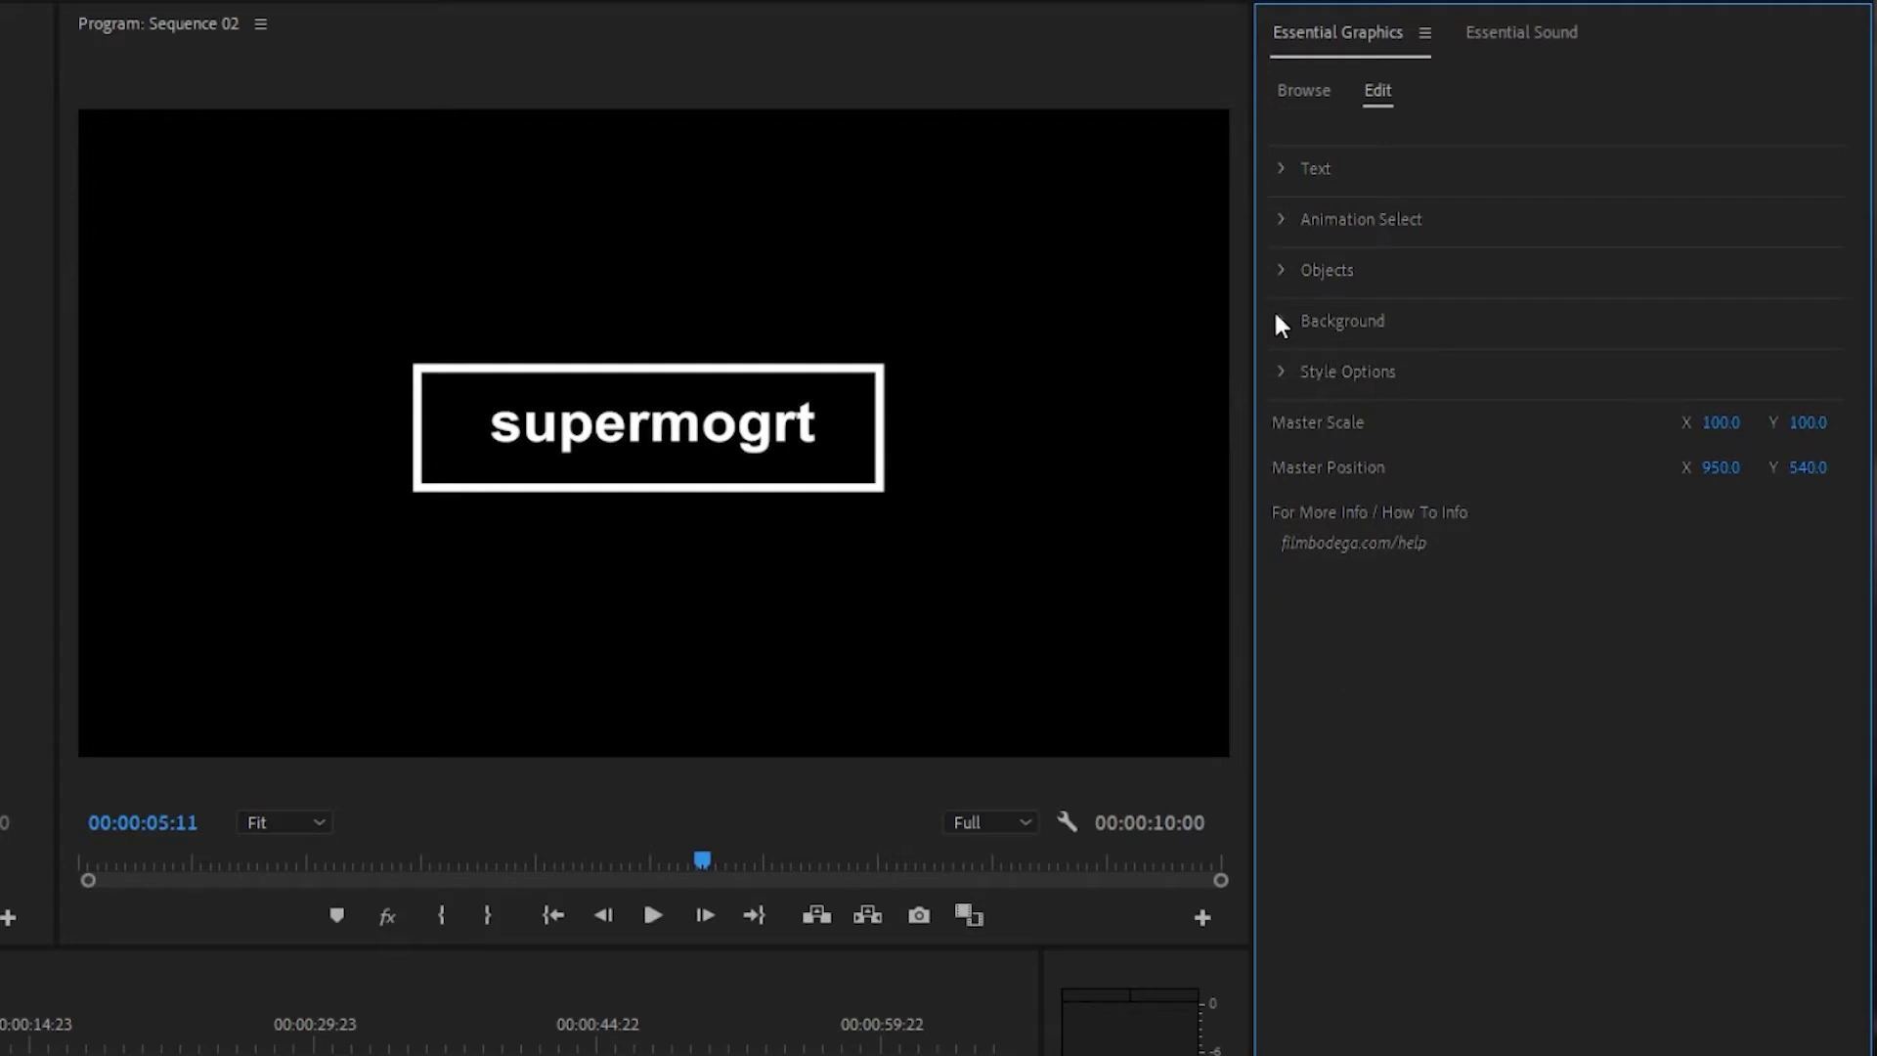
click(1281, 322)
click(1277, 320)
click(1279, 372)
click(1280, 372)
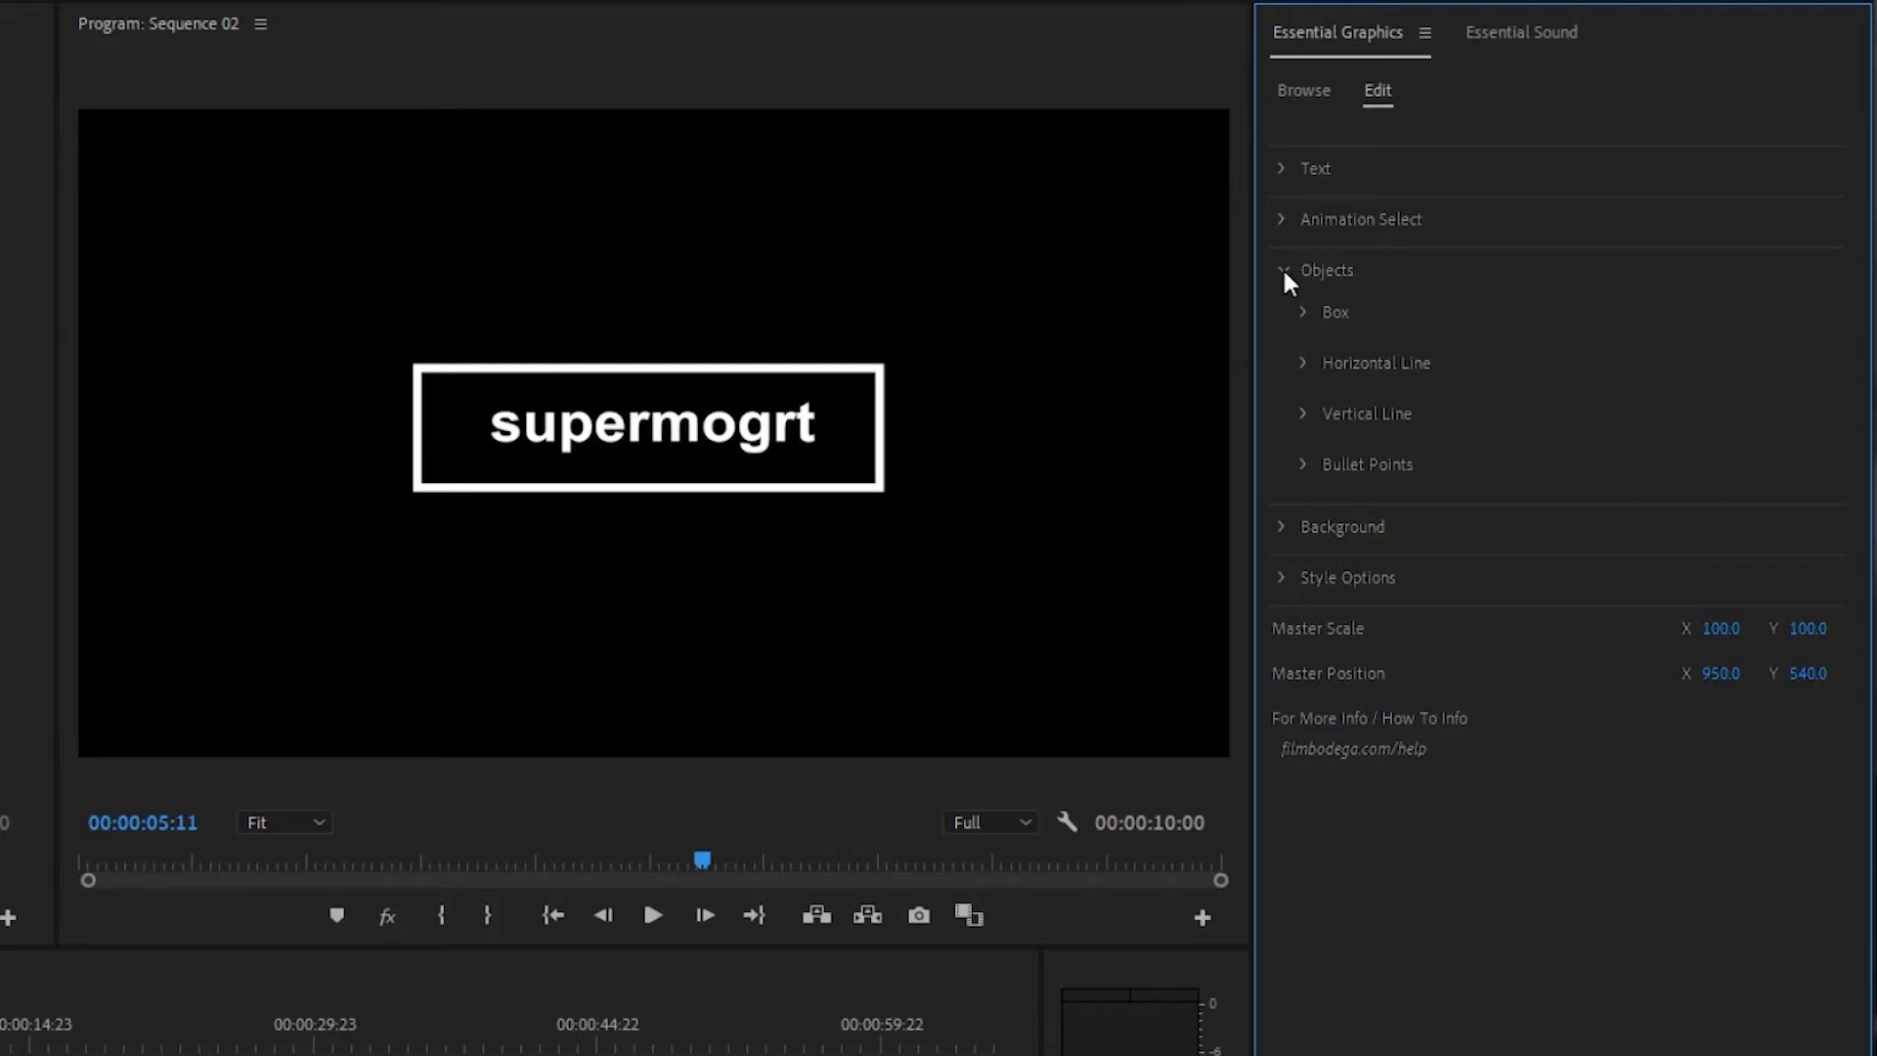
Step: Turn off the box around the title under Objects > Box
click(1282, 268)
click(1281, 268)
click(1306, 313)
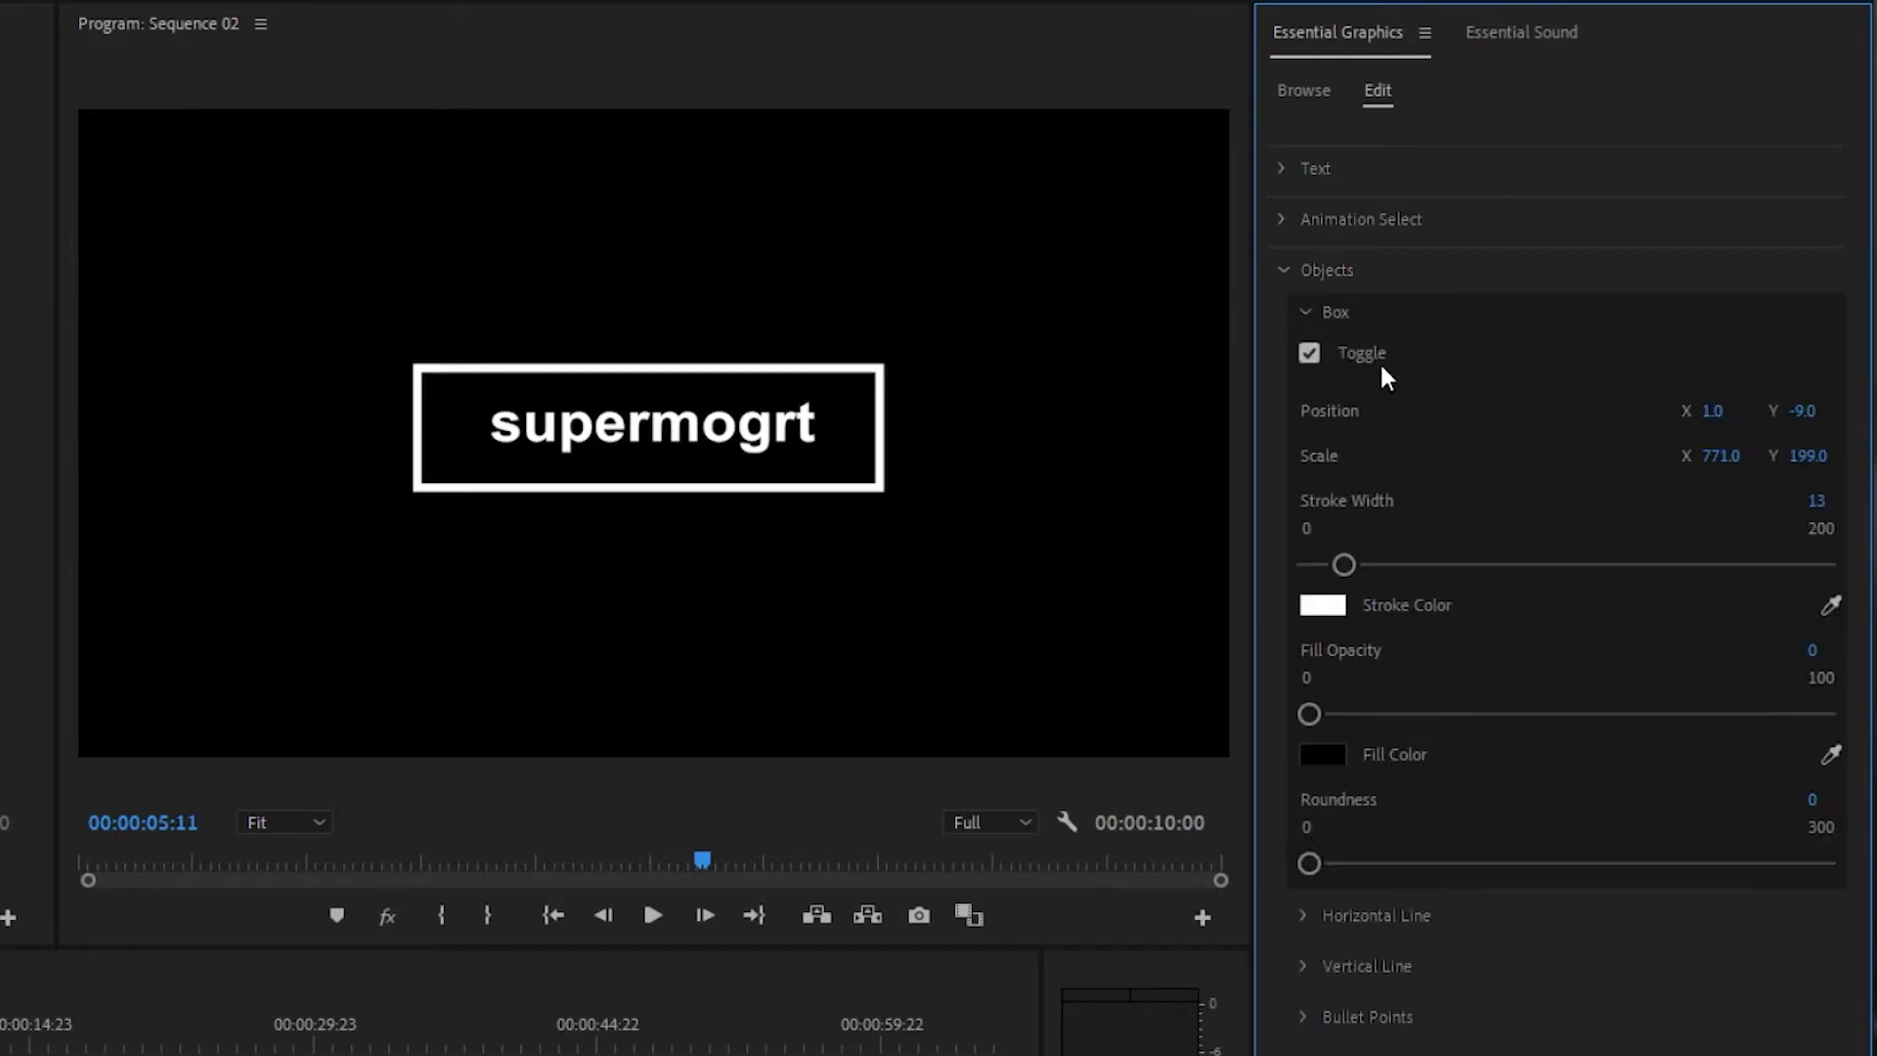
click(1309, 354)
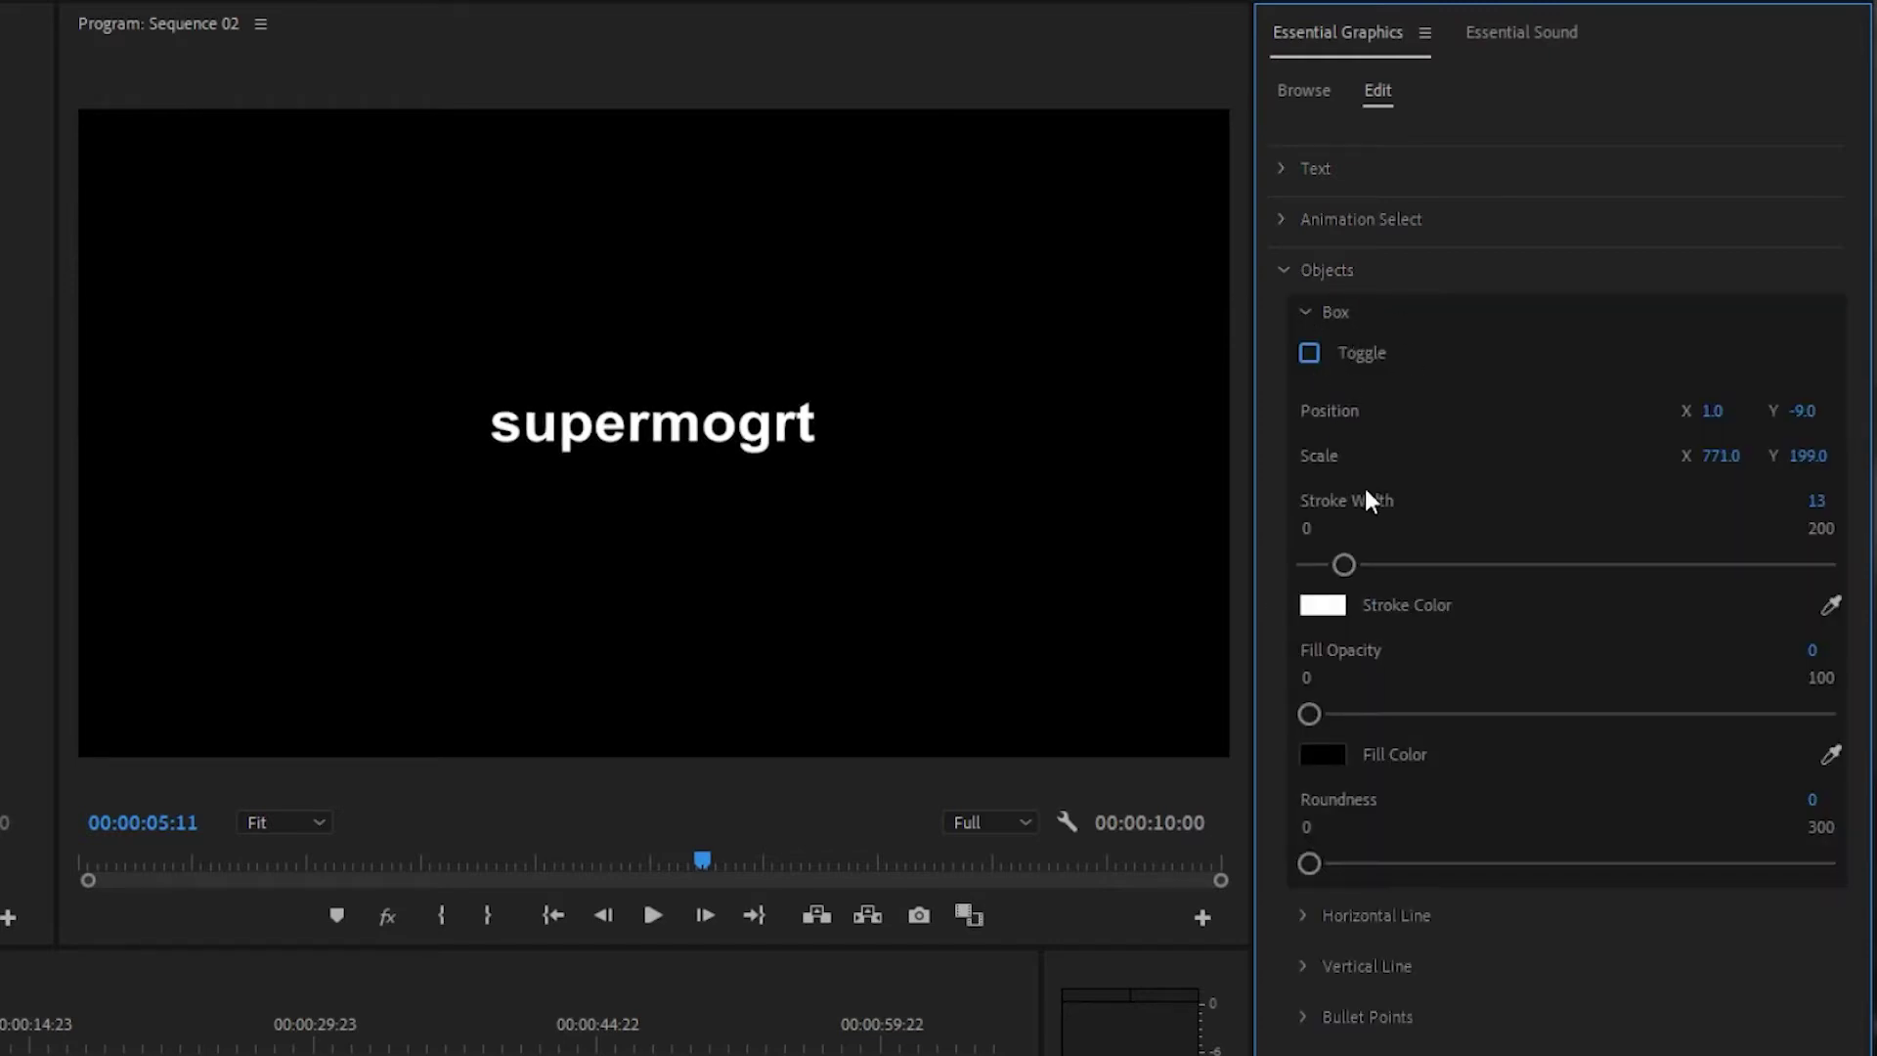
click(1304, 313)
click(1282, 270)
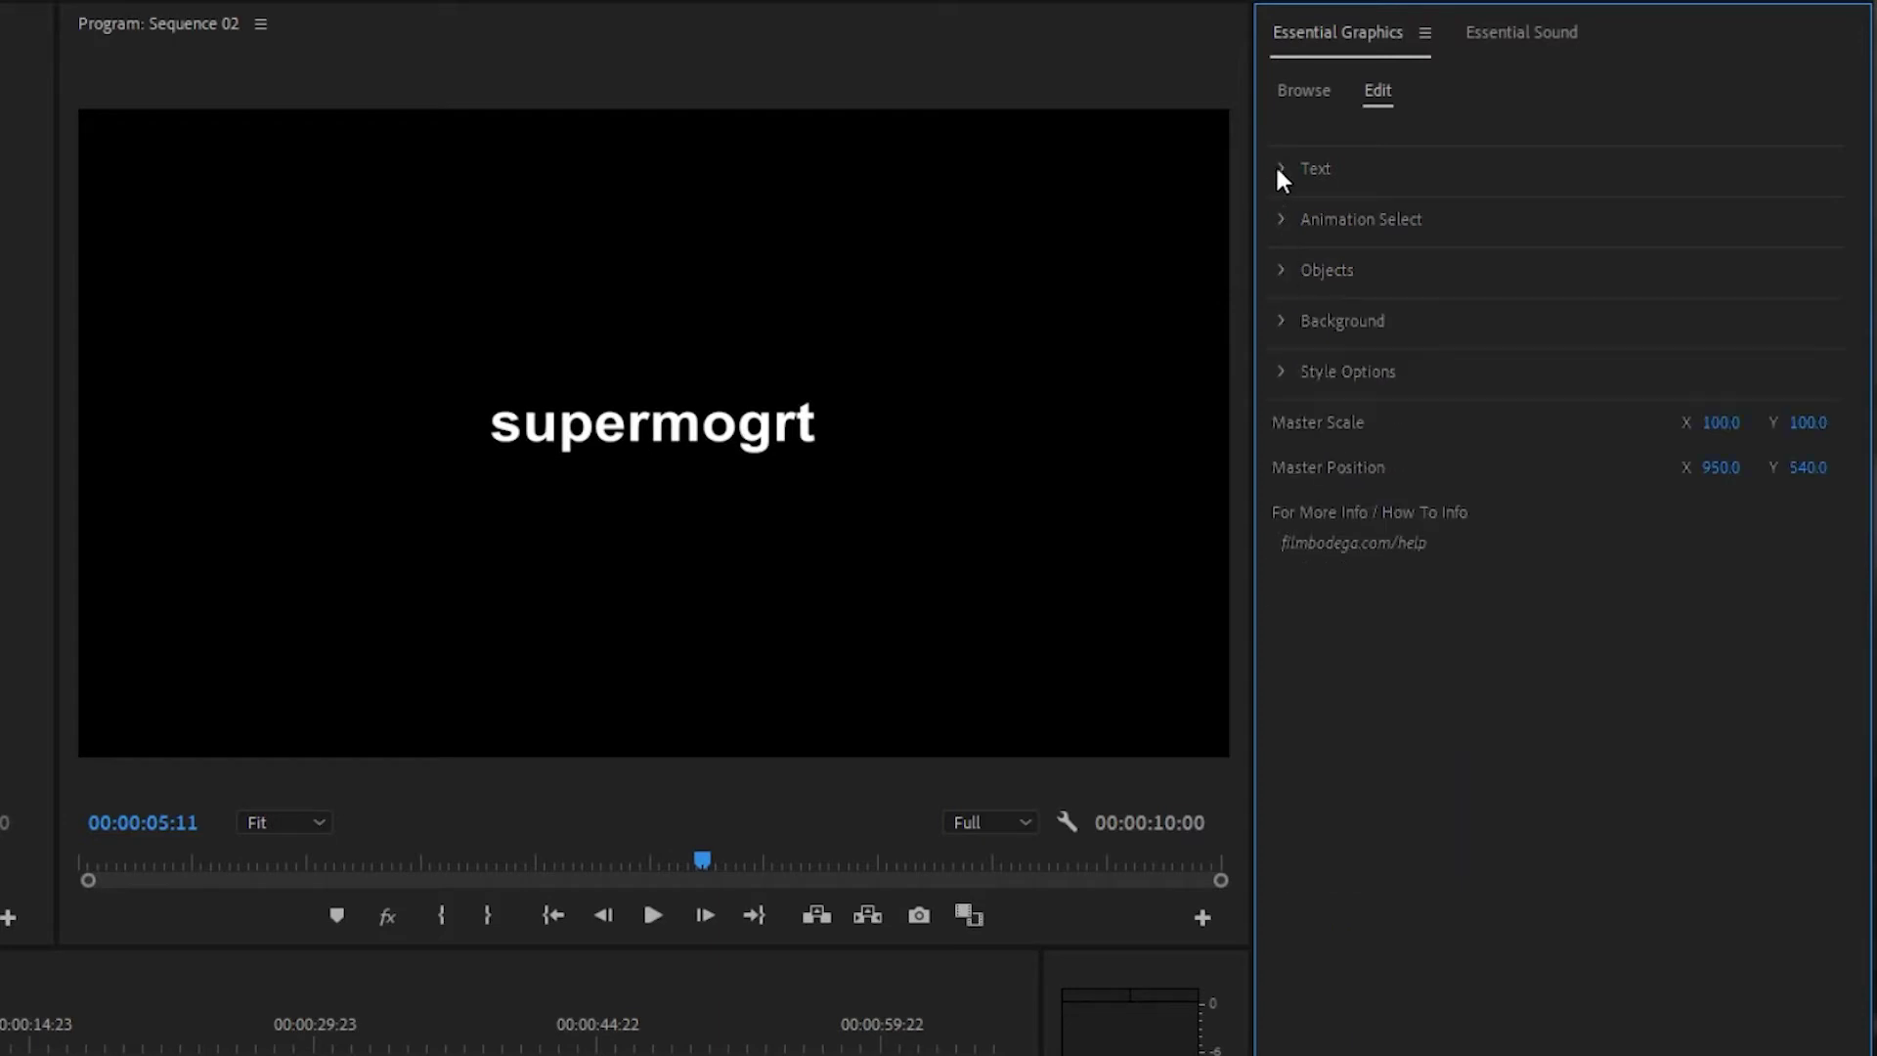
Step: Replace the title text with 'Film Bodega'
click(1281, 170)
click(1449, 283)
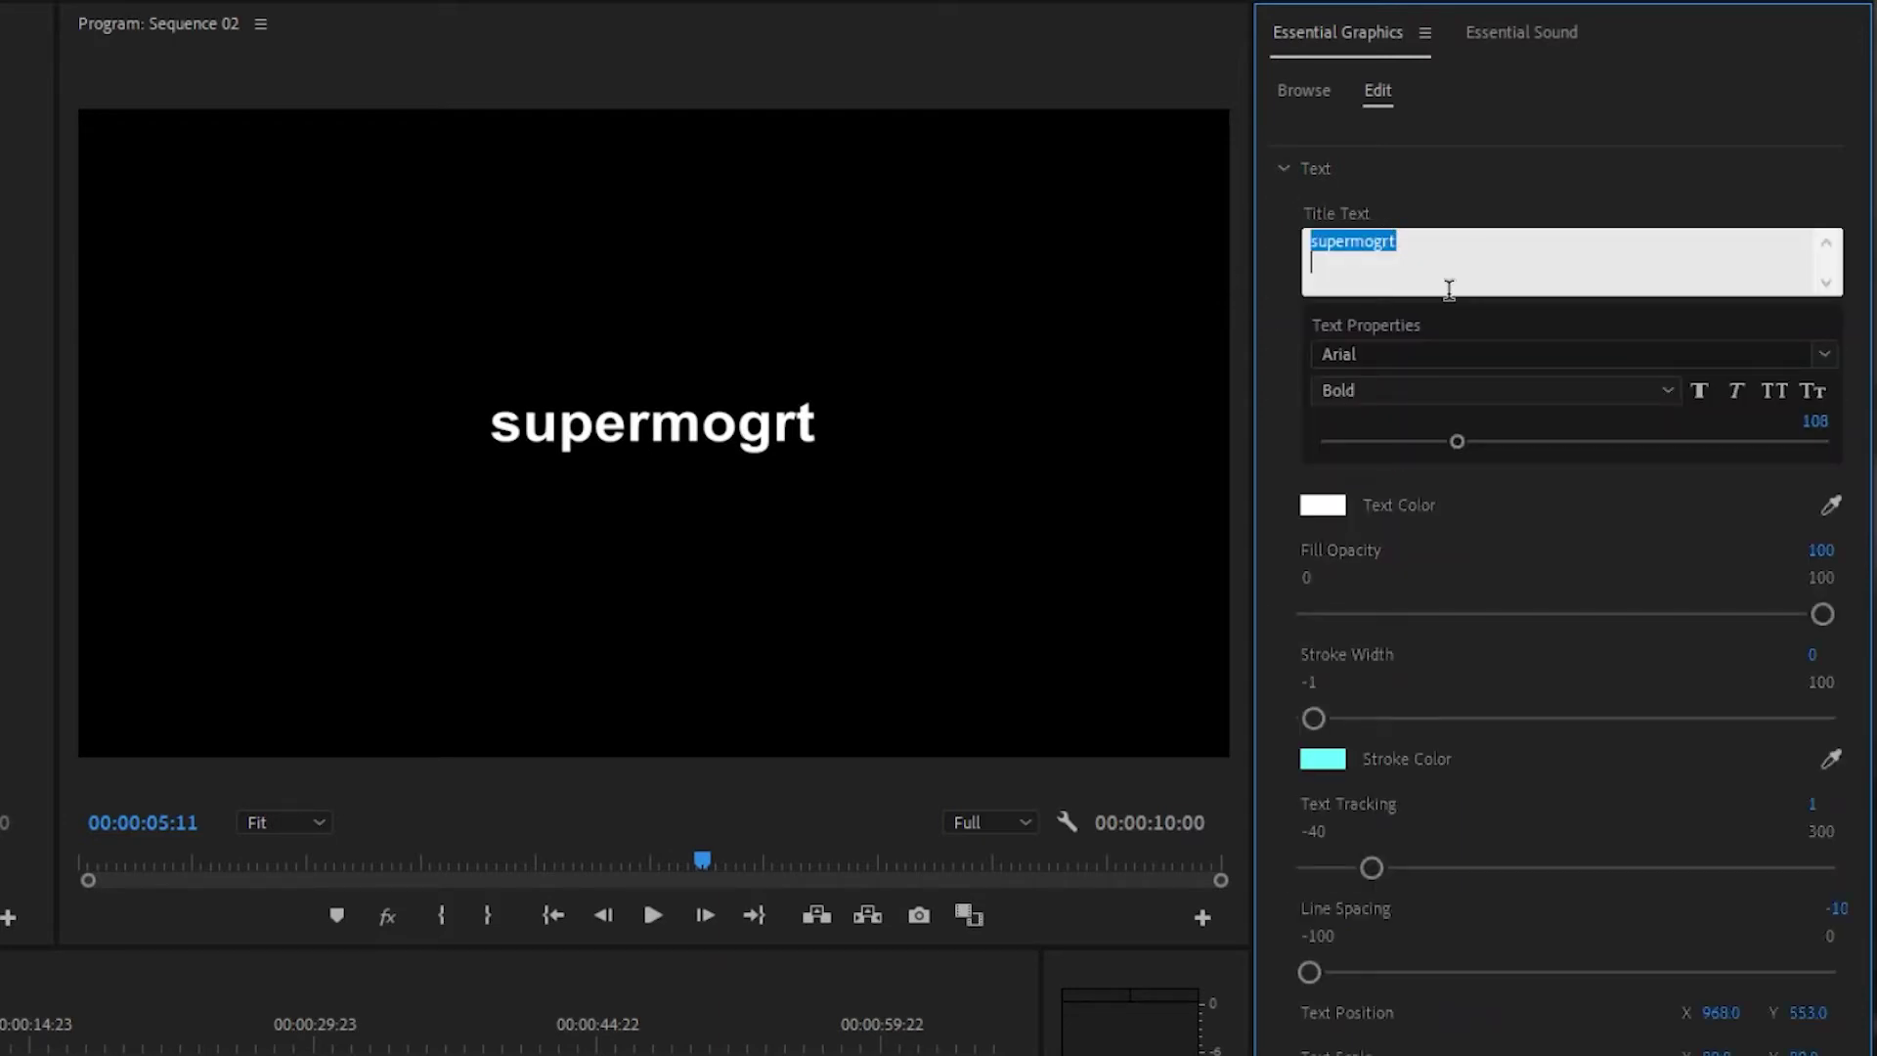
text(Film Bodega)
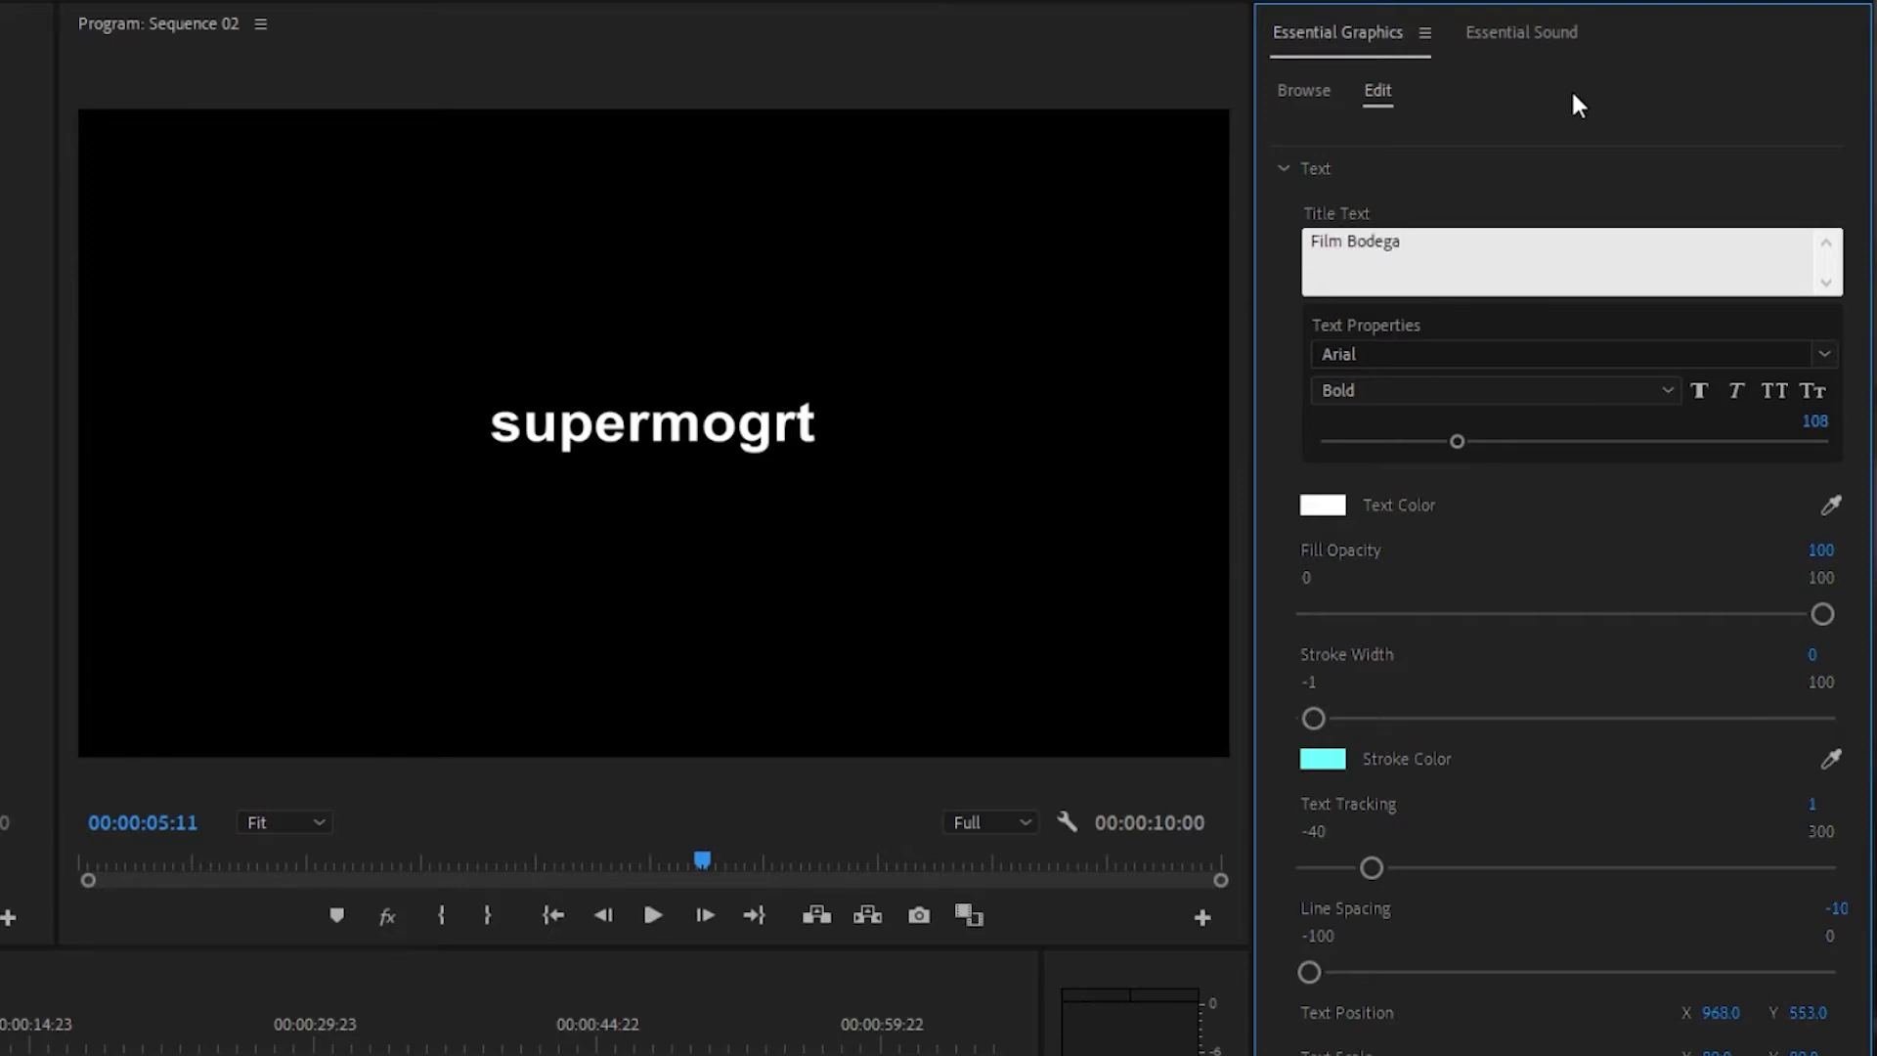
click(1522, 164)
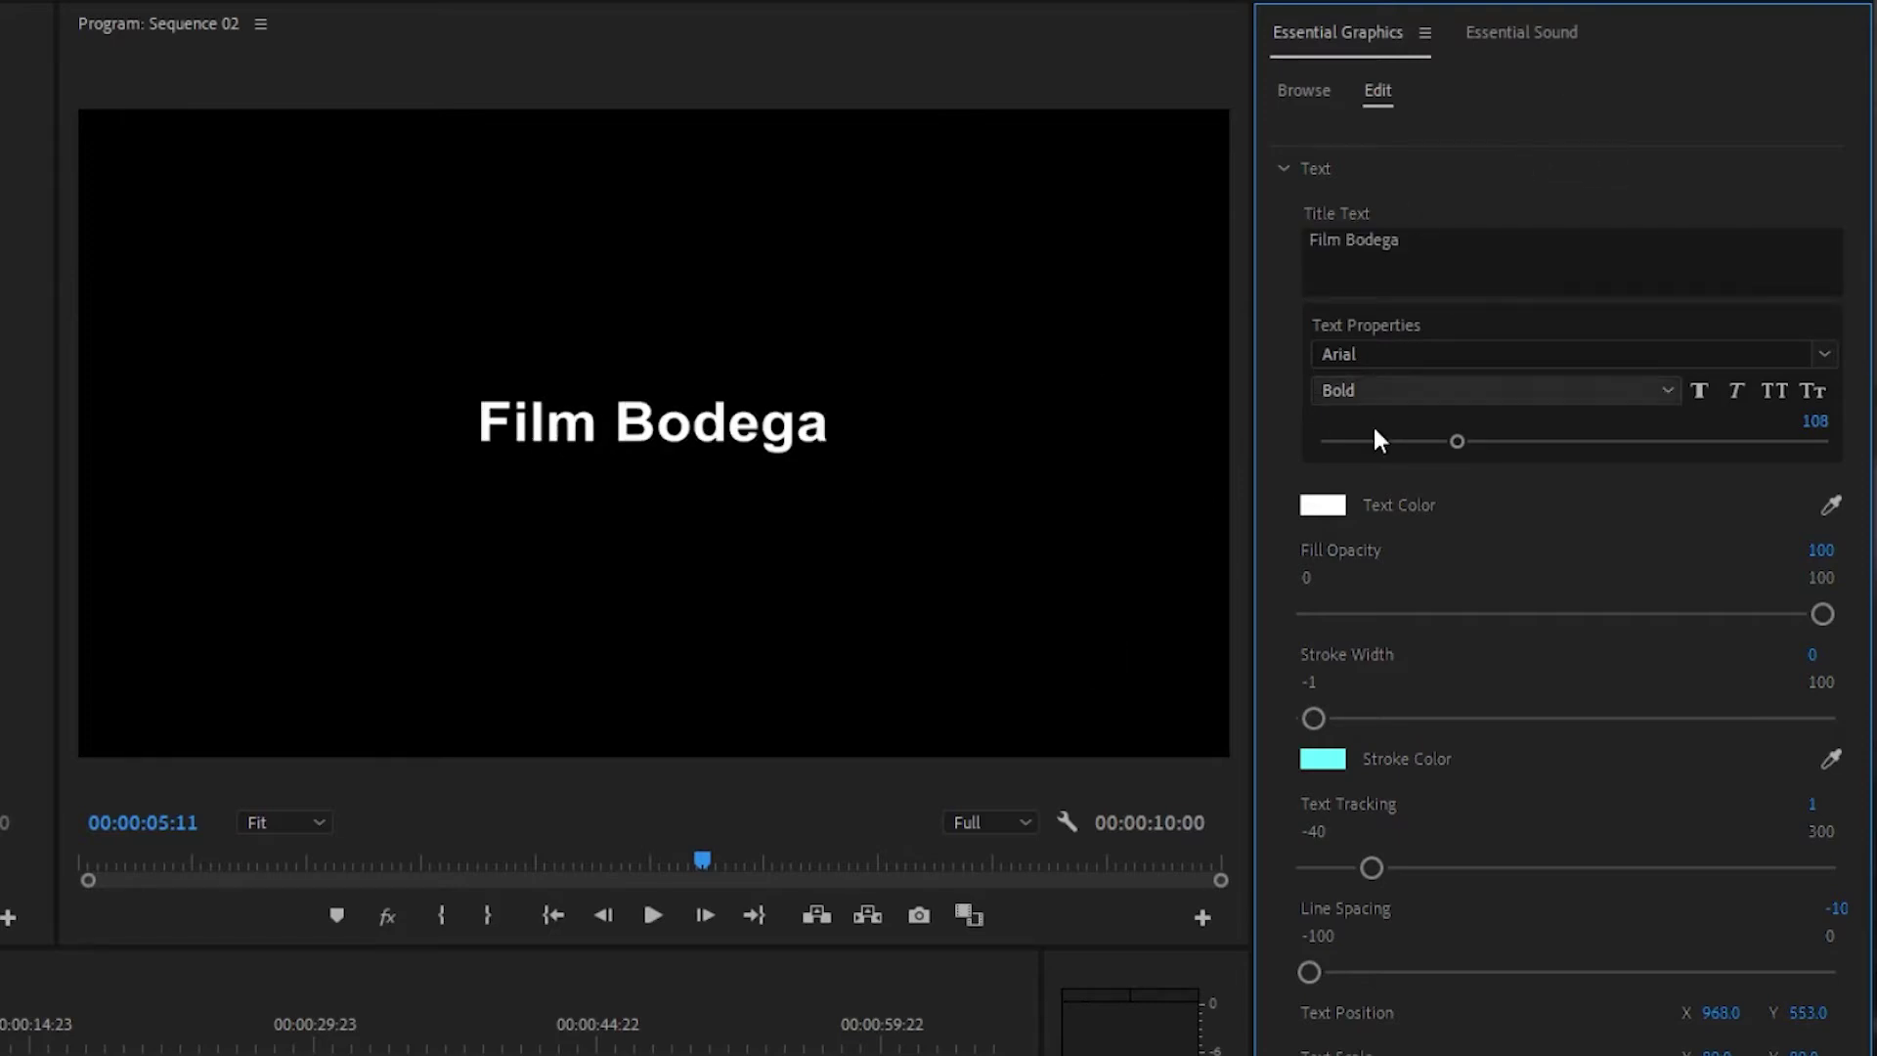
Step: Set the title font to Visby CF Heavy and enlarge it to about 160
click(1374, 354)
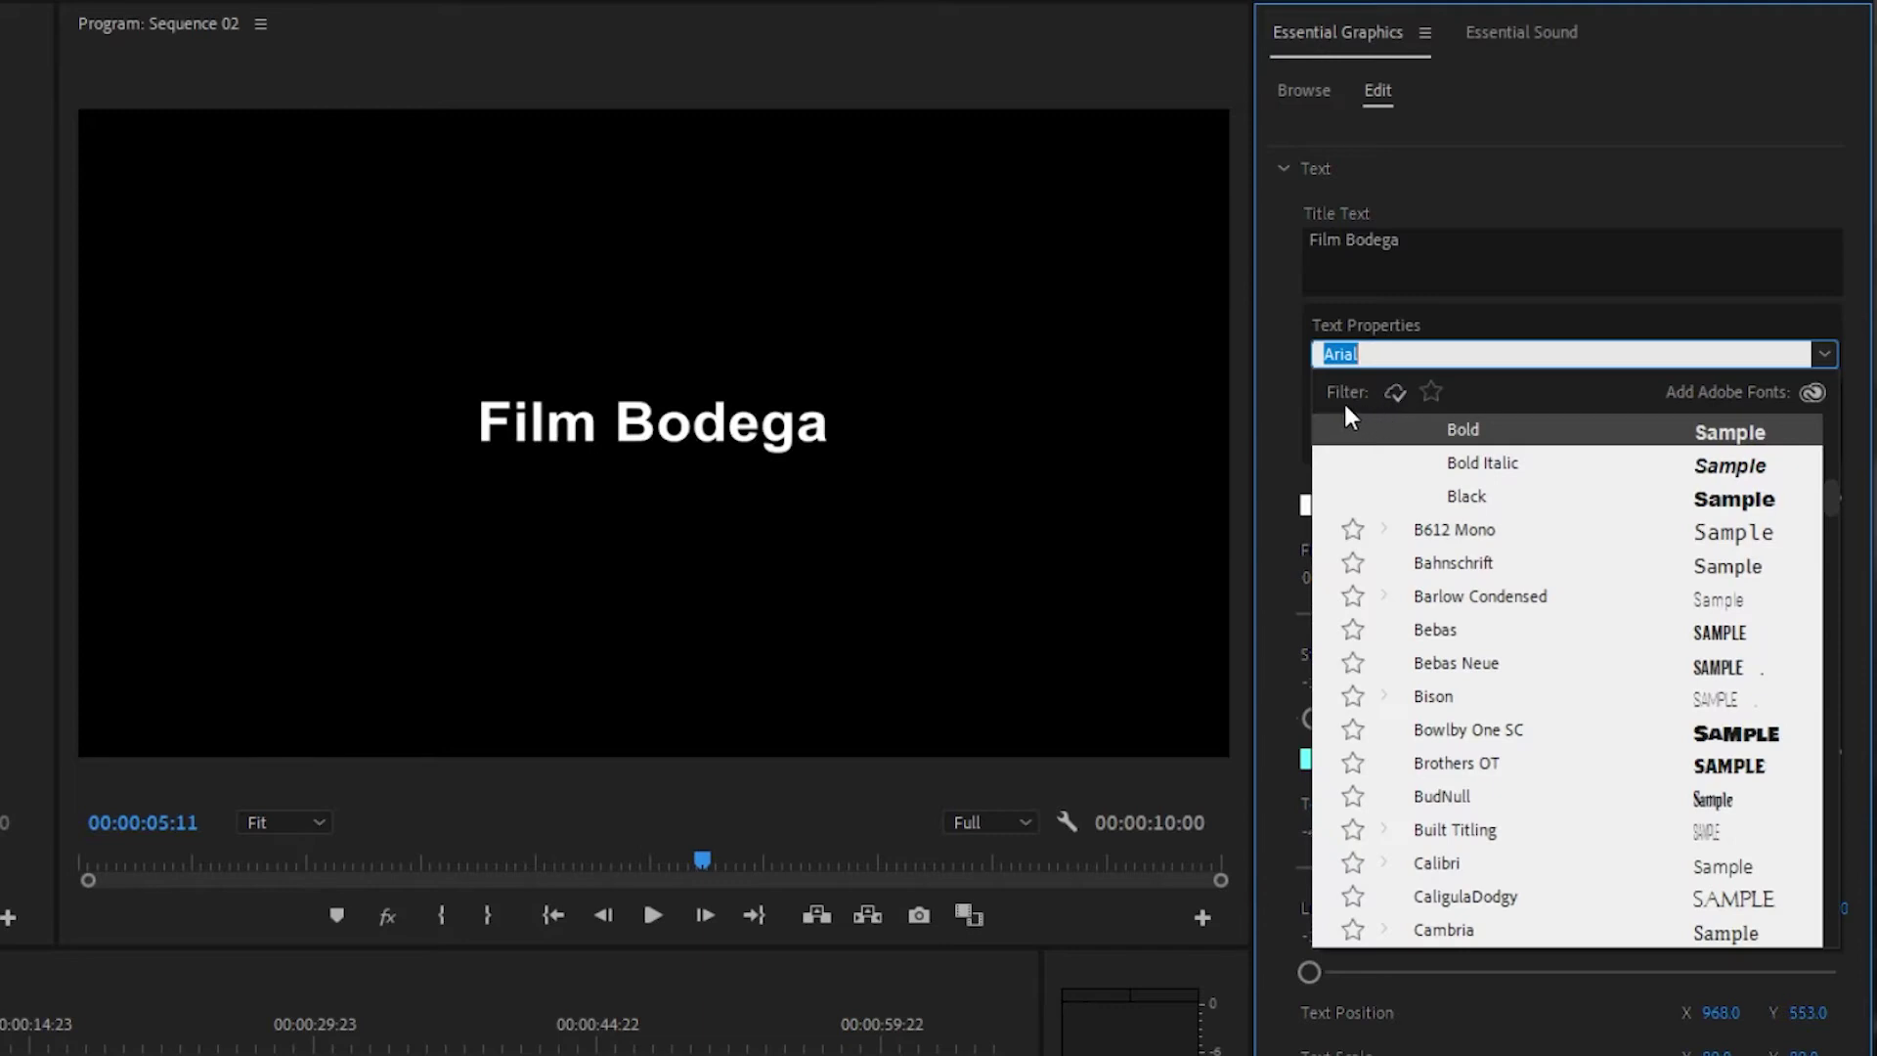
key(BackSpace)
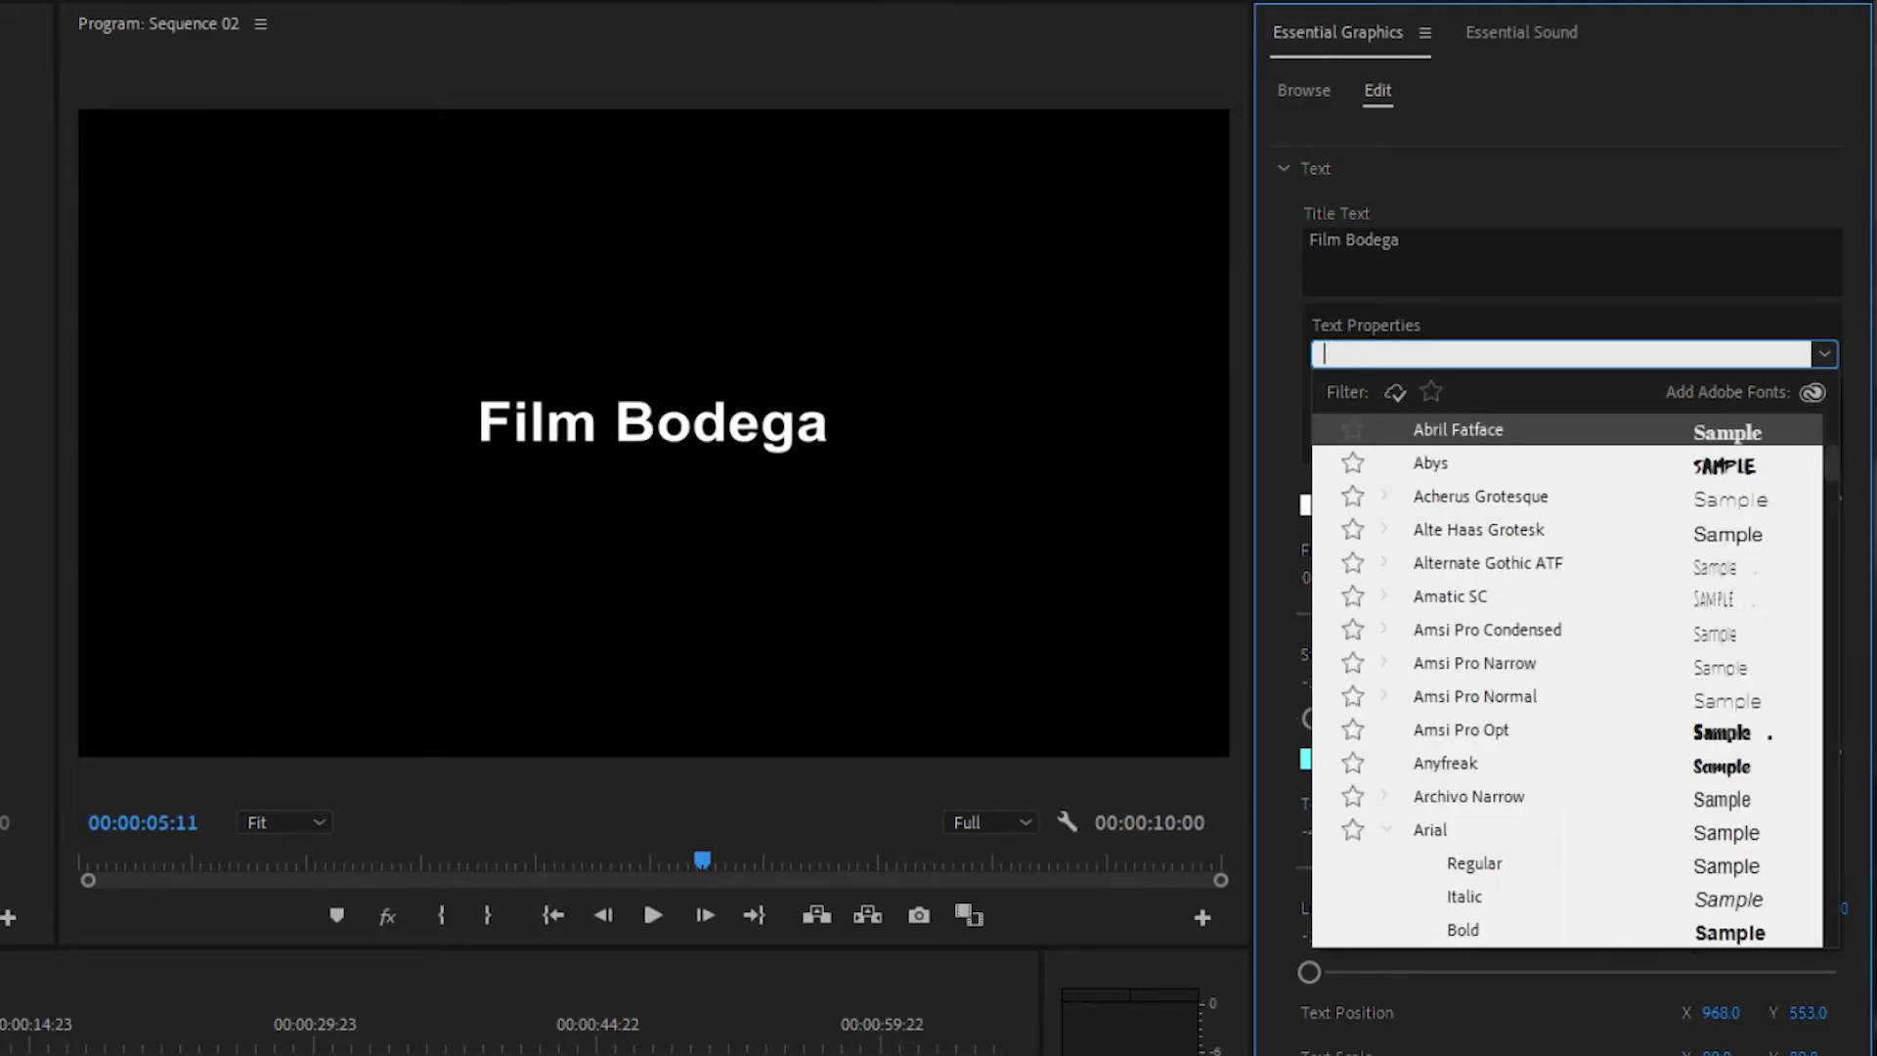
text(visby)
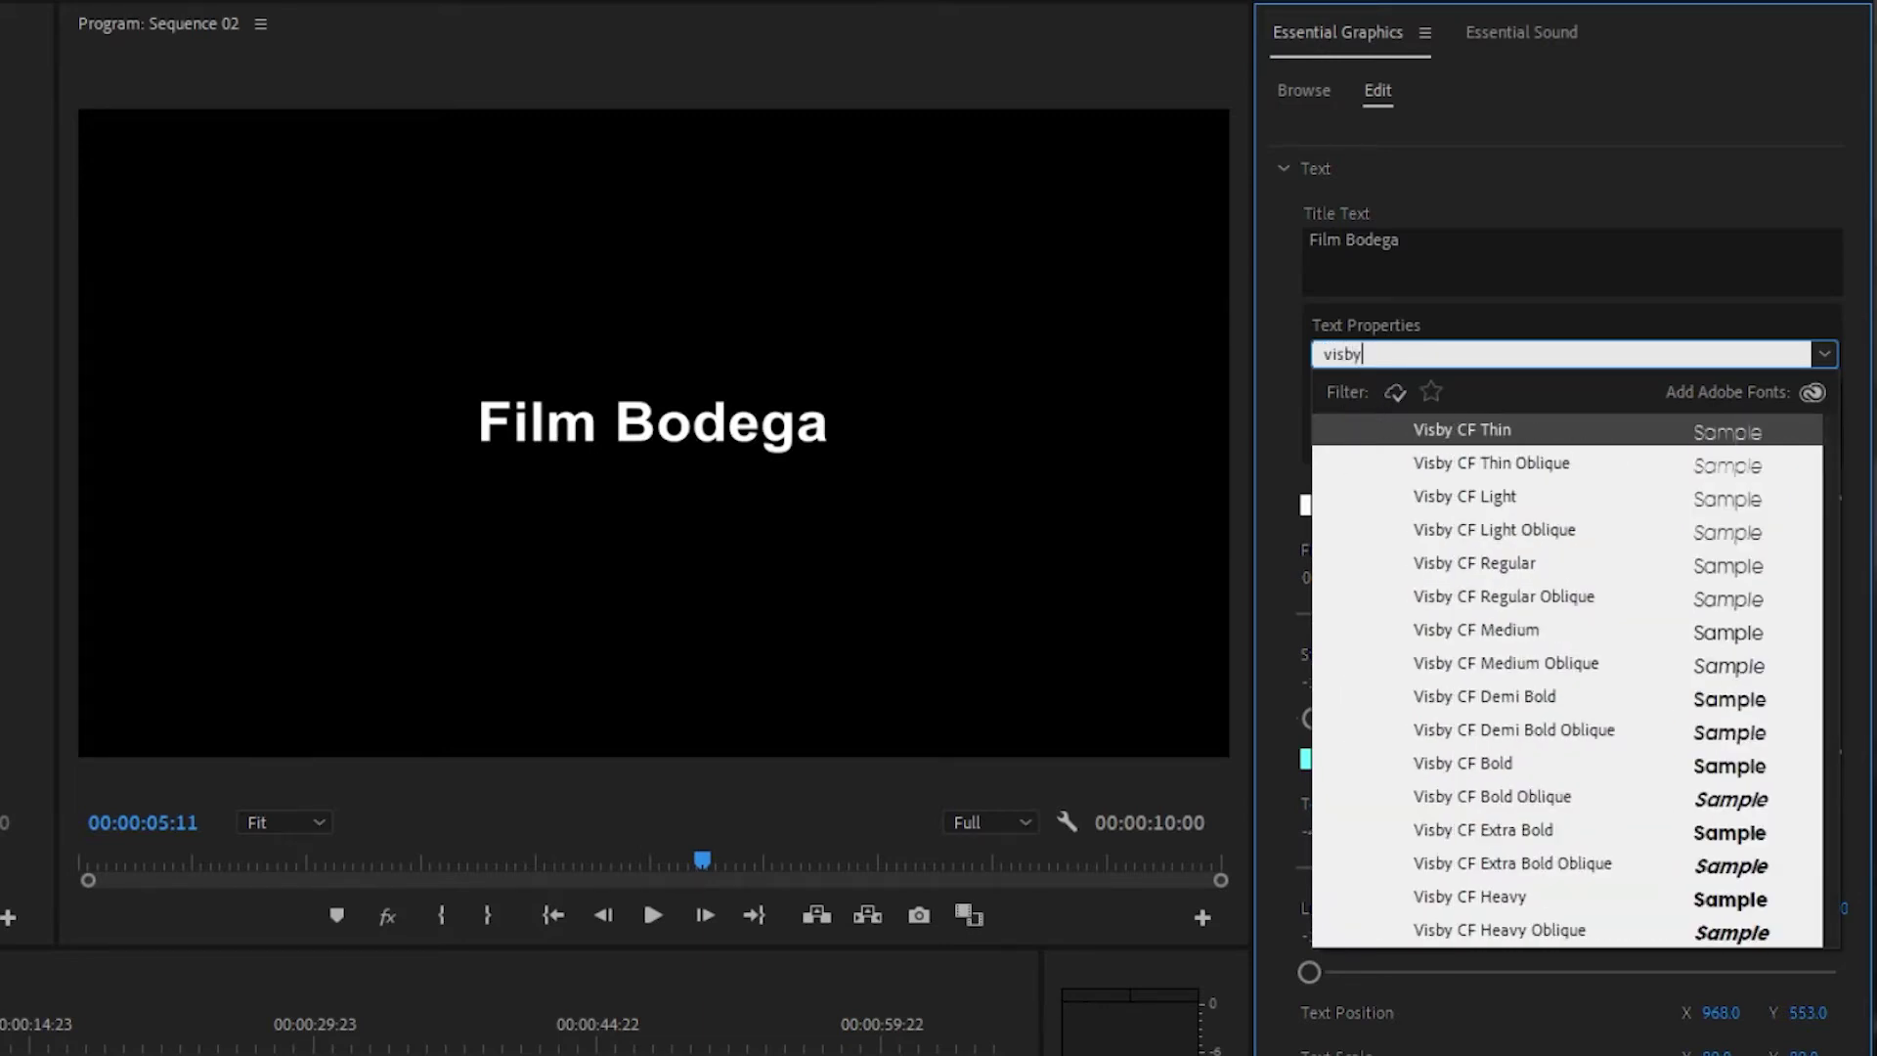
click(1516, 896)
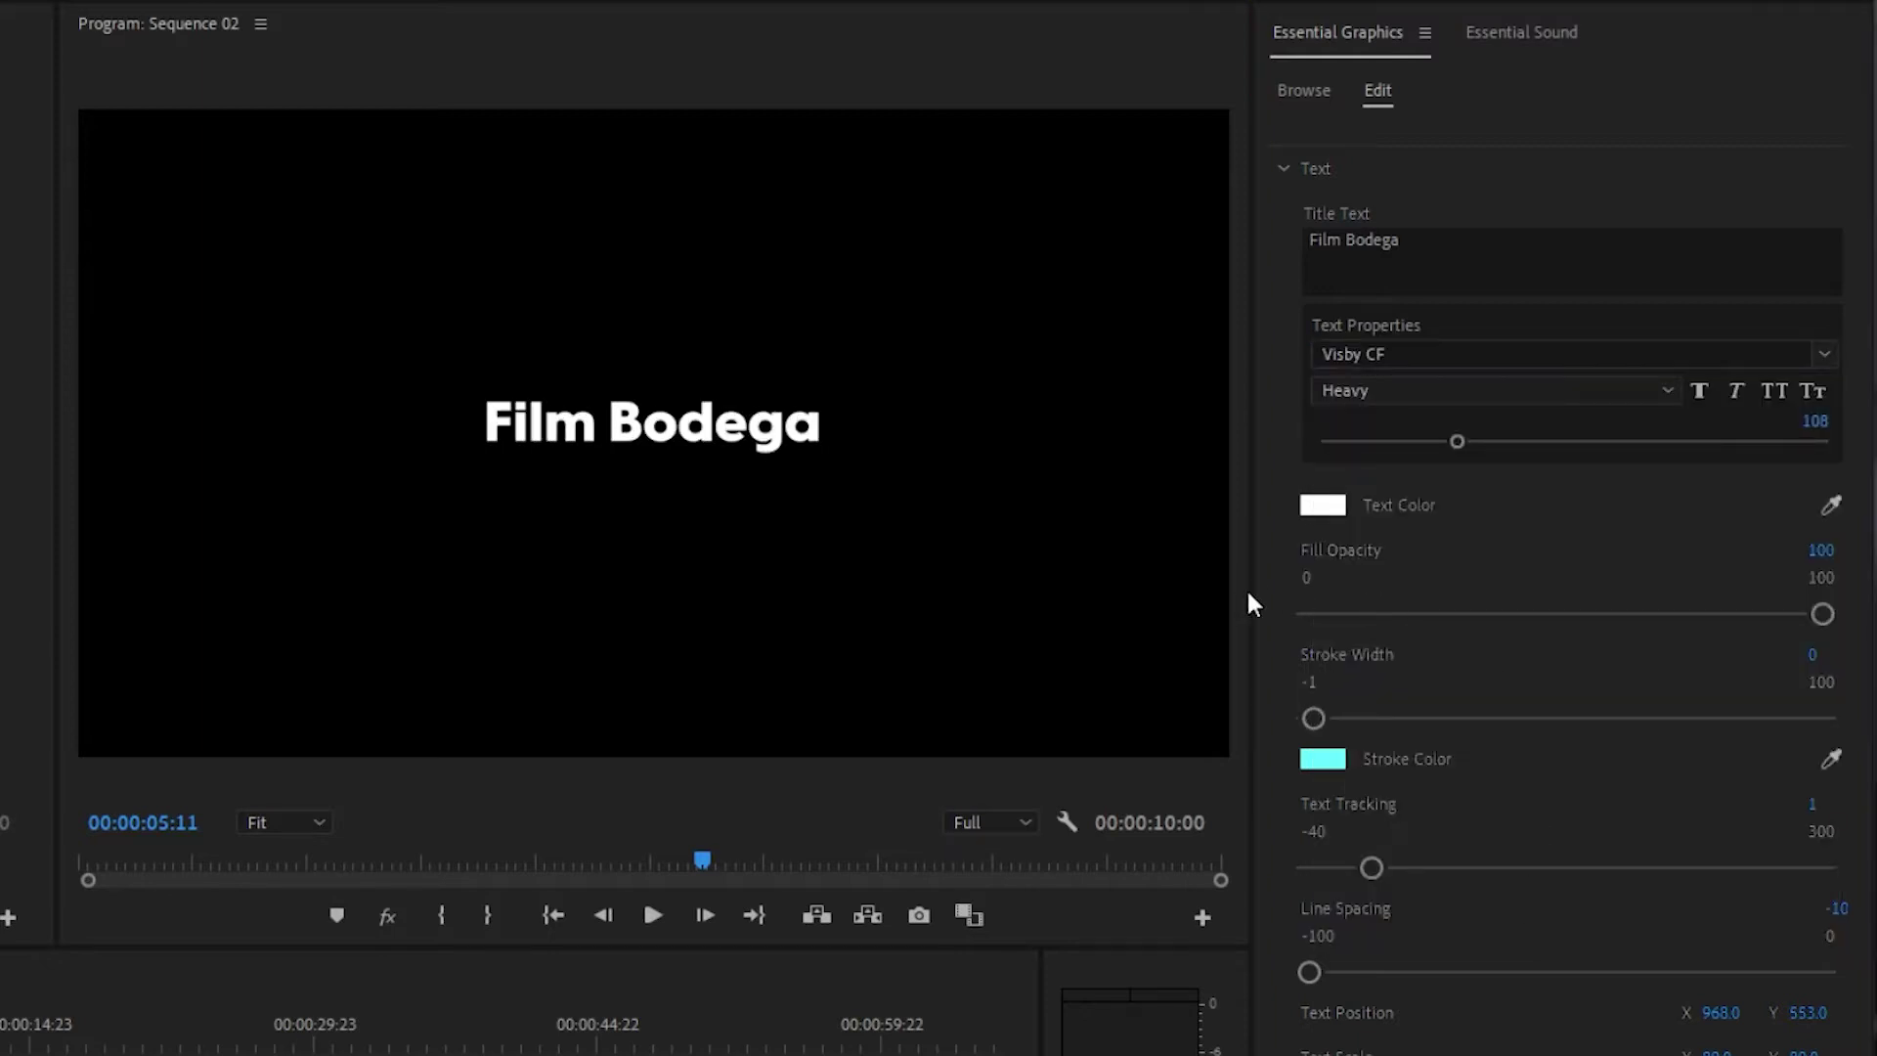
drag(1463, 450, 1546, 455)
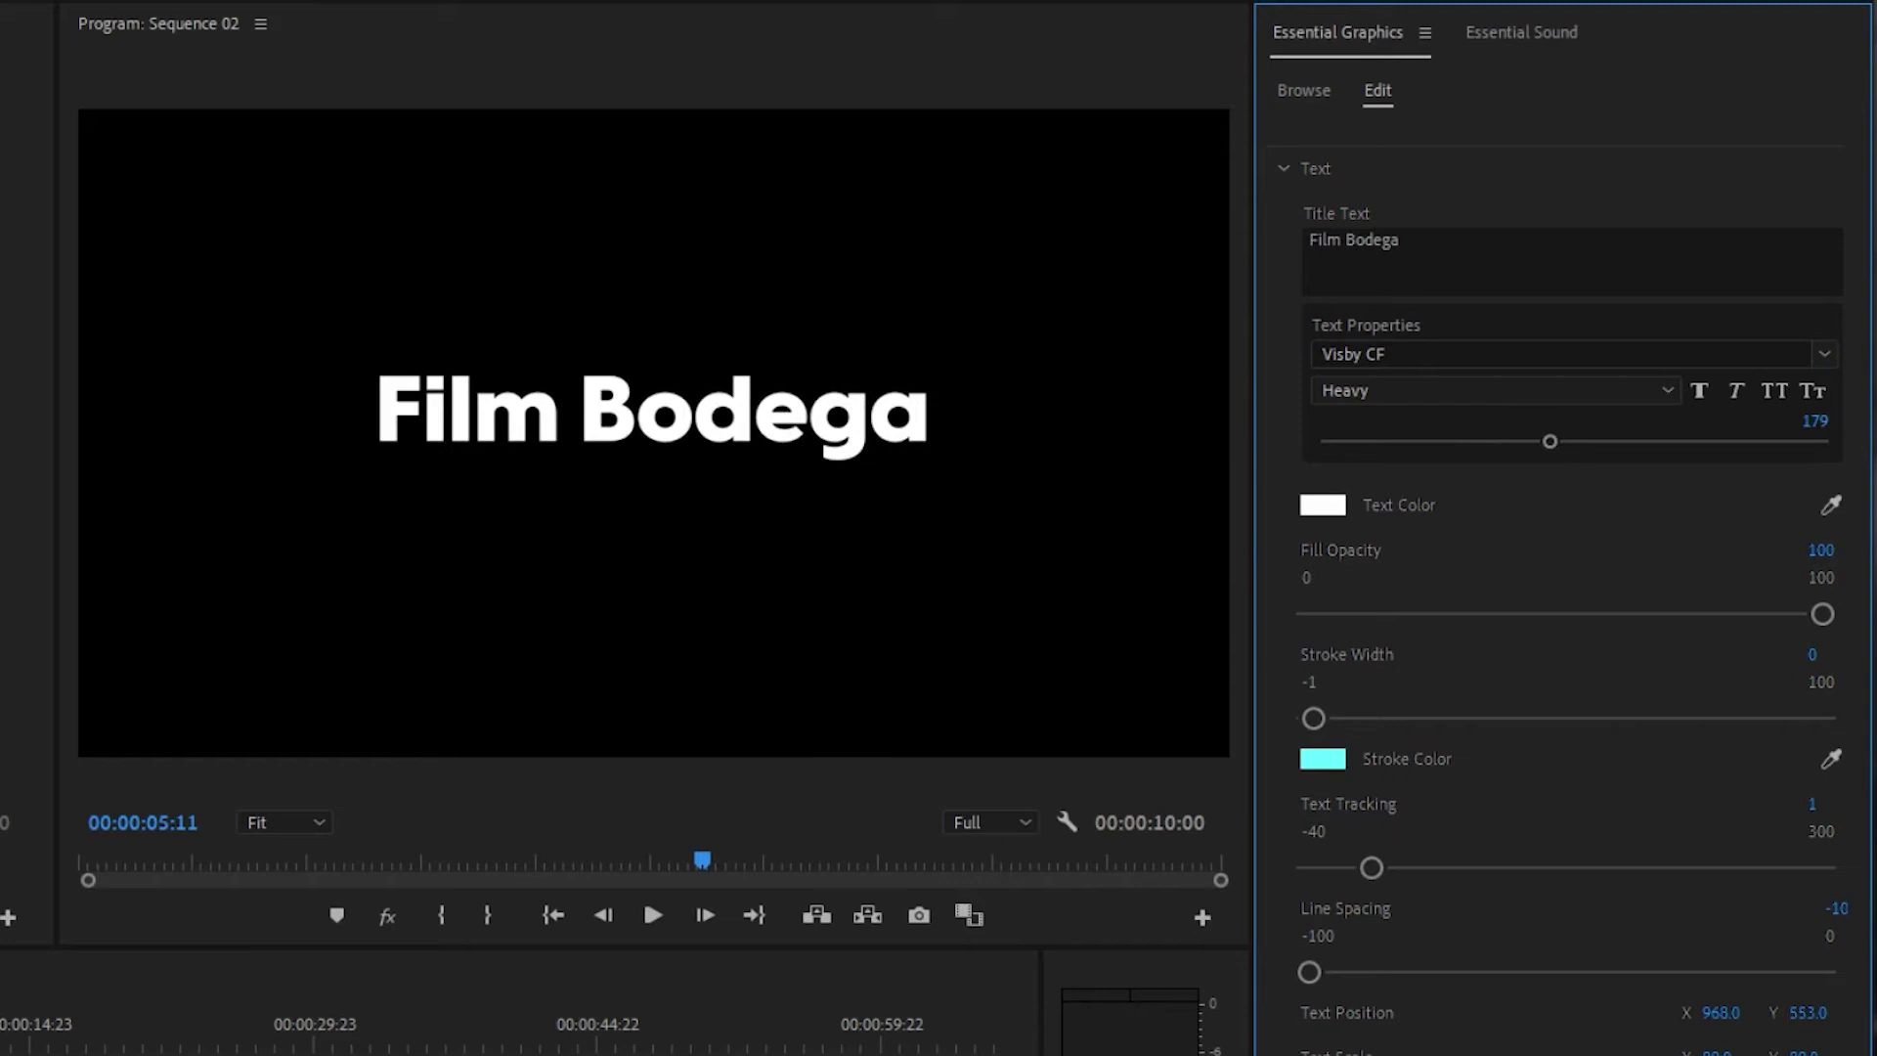
Step: Set the font size to 168, trying Italic and All Caps before turning both off
mouse_move(1554, 440)
mouse_down()
mouse_move(1481, 445)
mouse_move(1533, 441)
mouse_up()
click(1737, 390)
click(1775, 389)
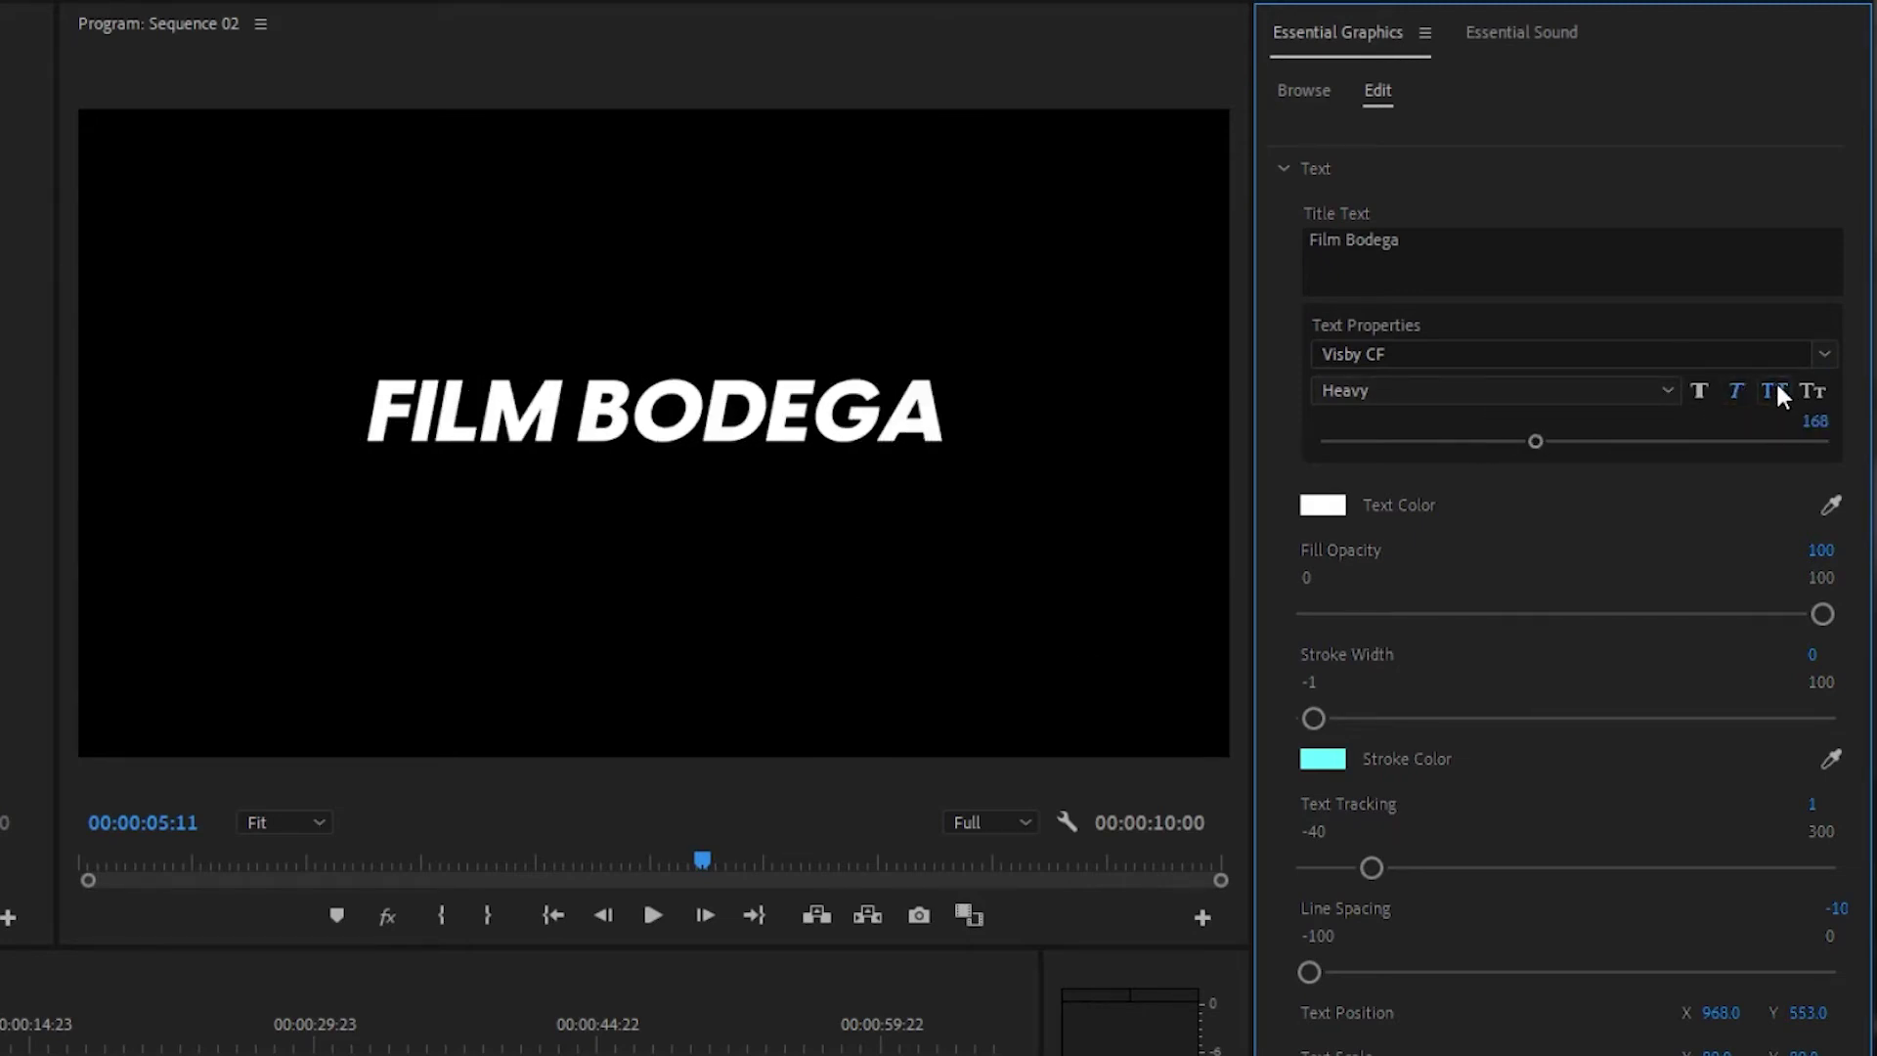
click(1776, 381)
click(1735, 391)
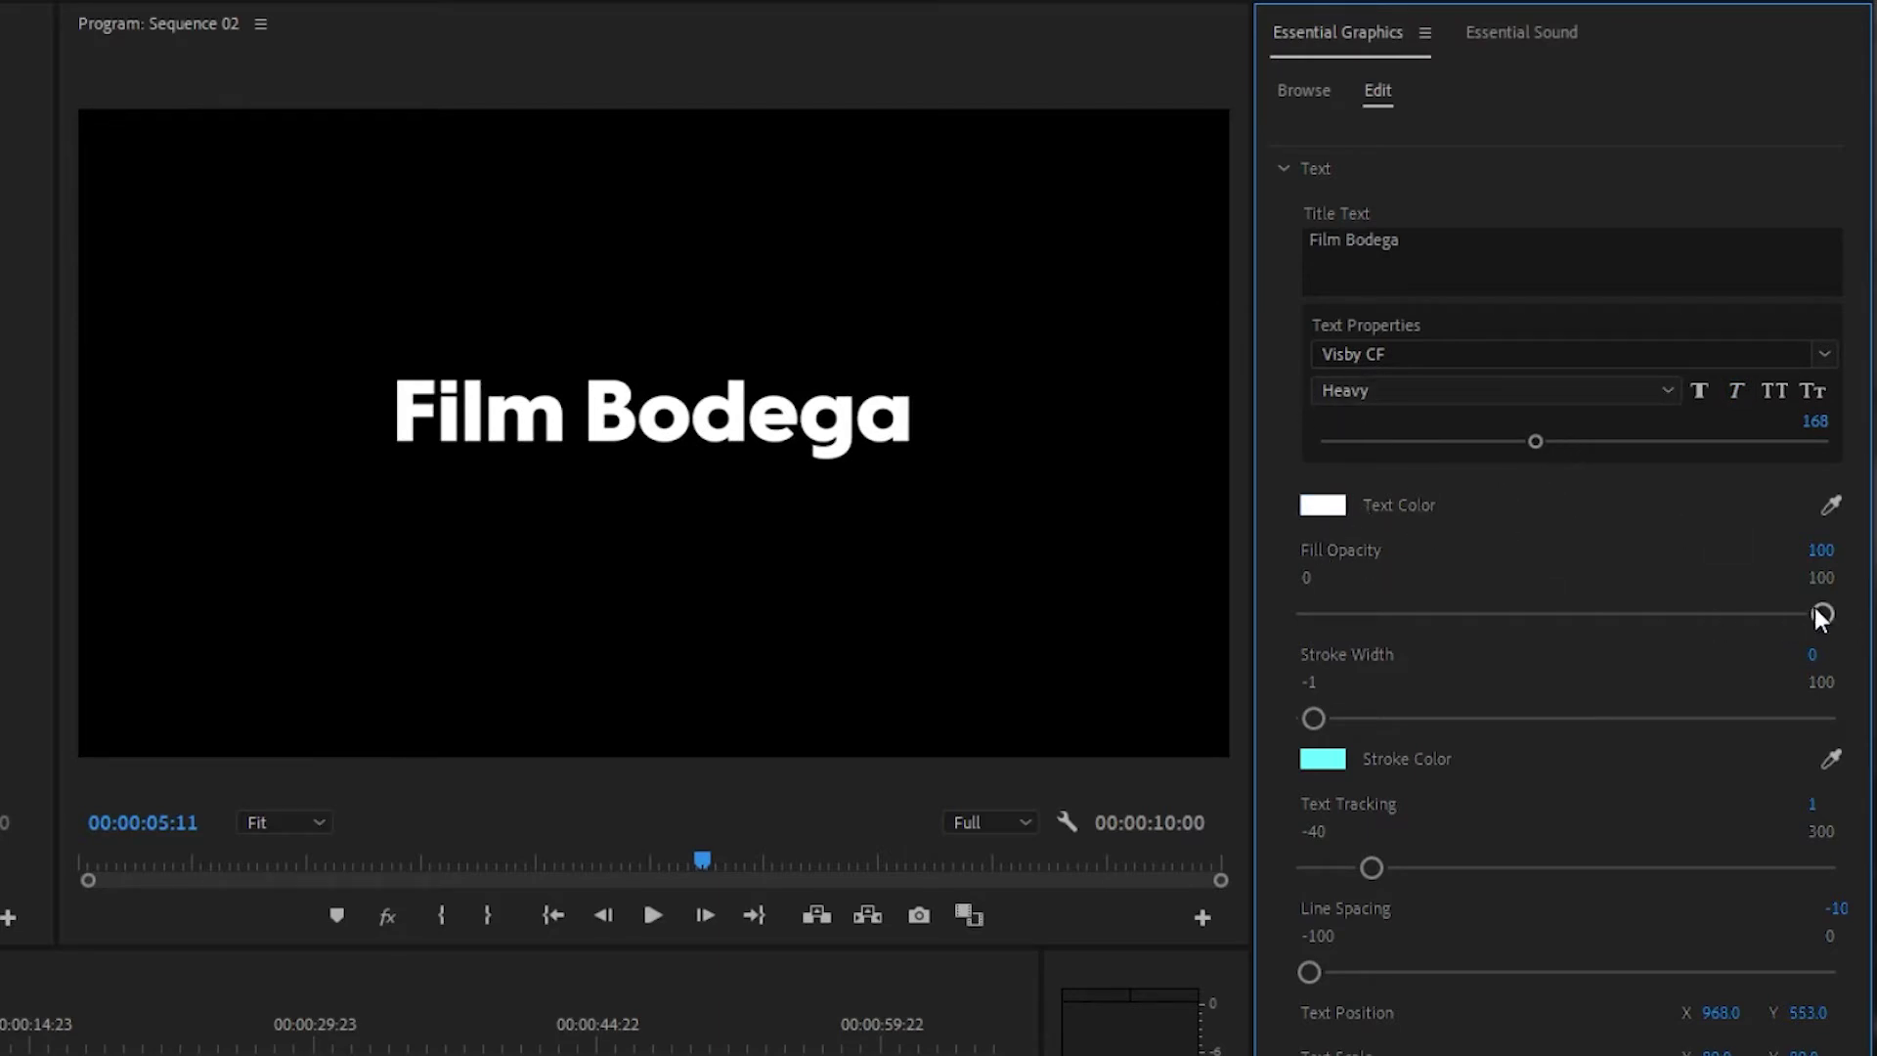
Step: Test a transparent fill and coloured outline, then restore solid white fill with no stroke
drag(1816, 611, 1132, 720)
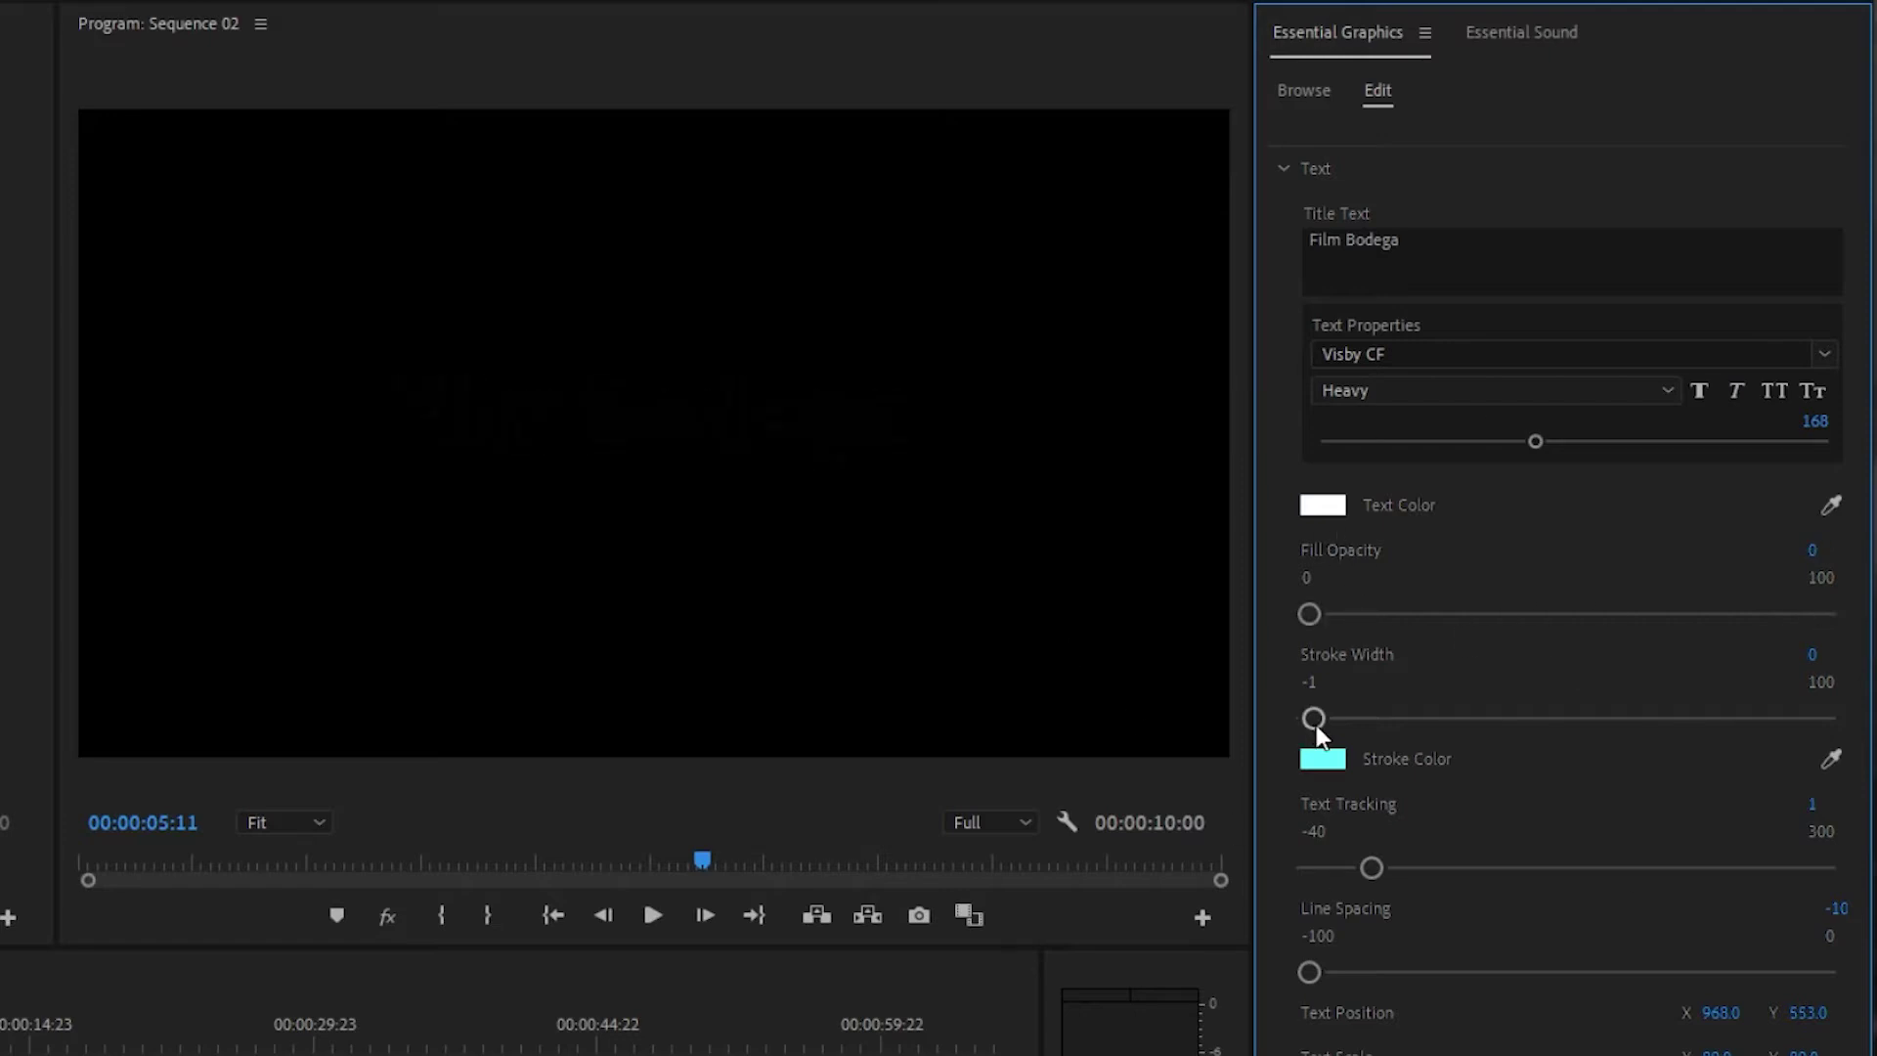
mouse_move(1316, 728)
mouse_down()
mouse_move(1382, 714)
mouse_move(1340, 722)
mouse_up()
click(1324, 761)
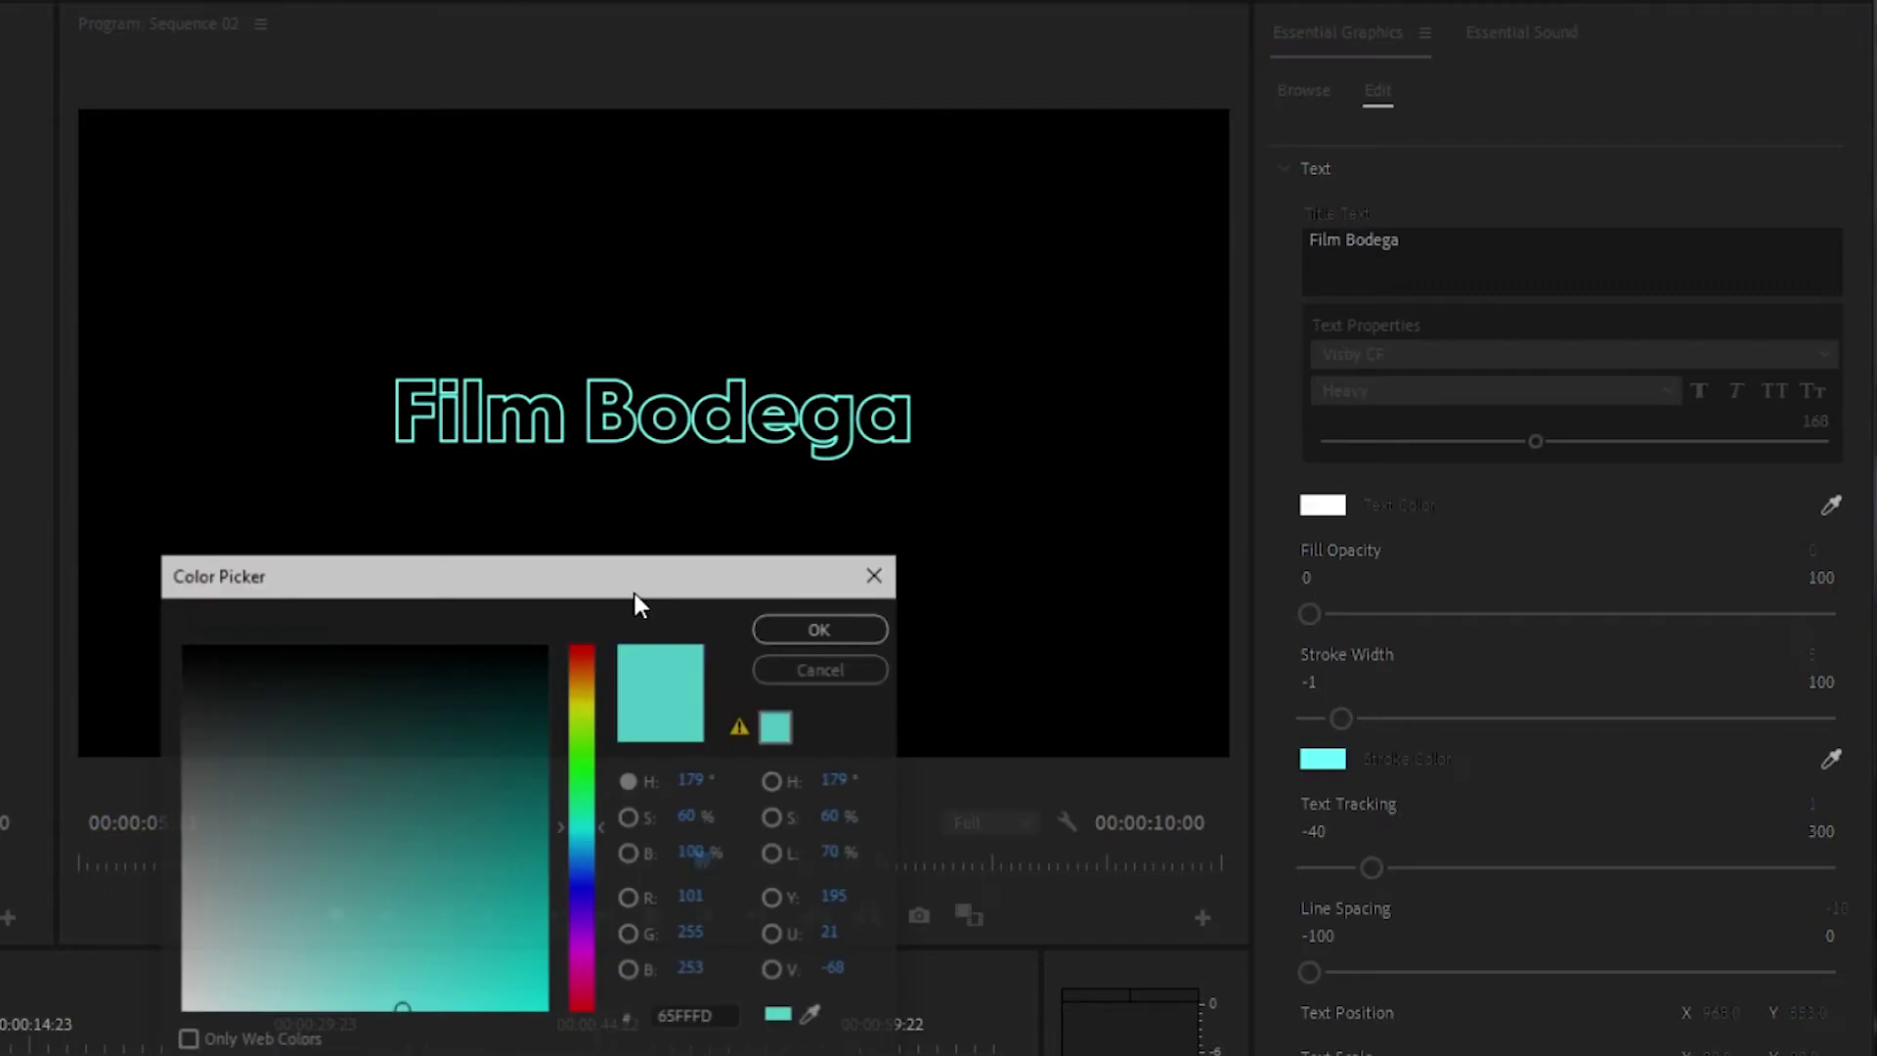
drag(352, 754, 190, 919)
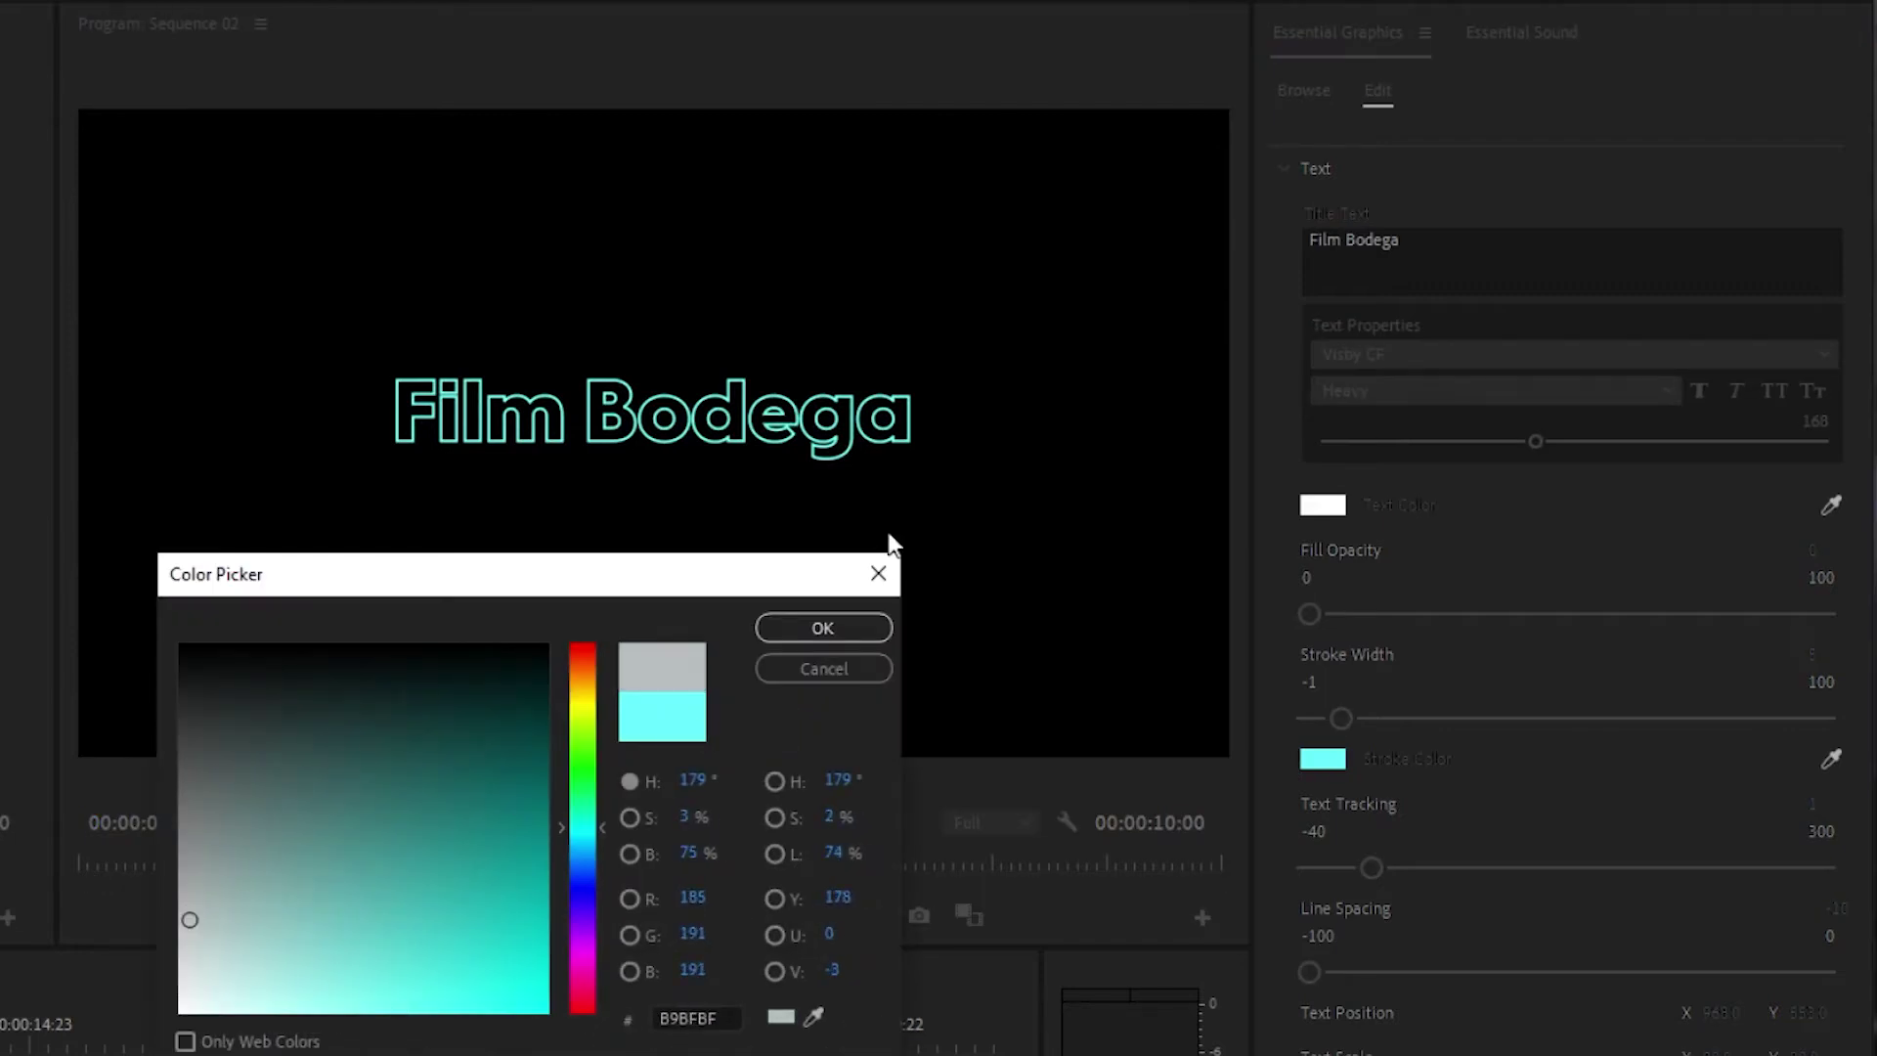
click(816, 666)
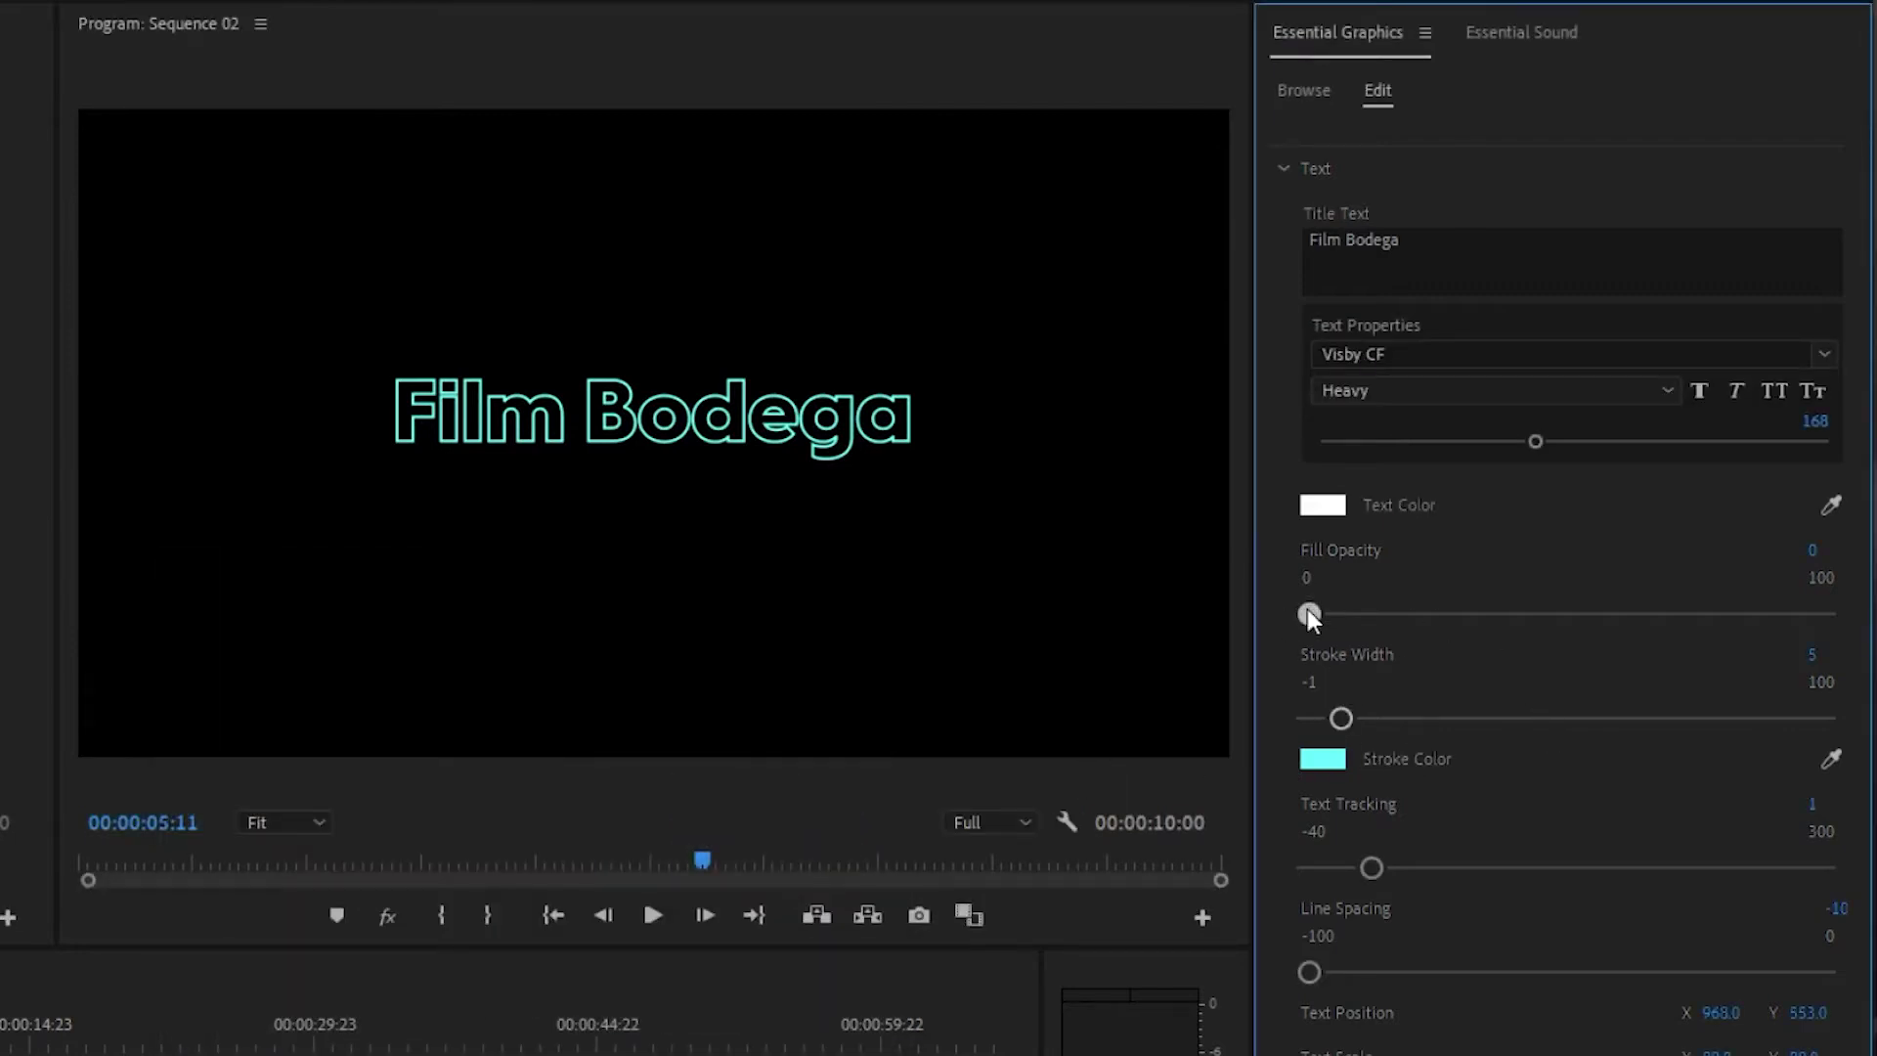
drag(1309, 615, 1824, 616)
drag(1344, 718, 1305, 719)
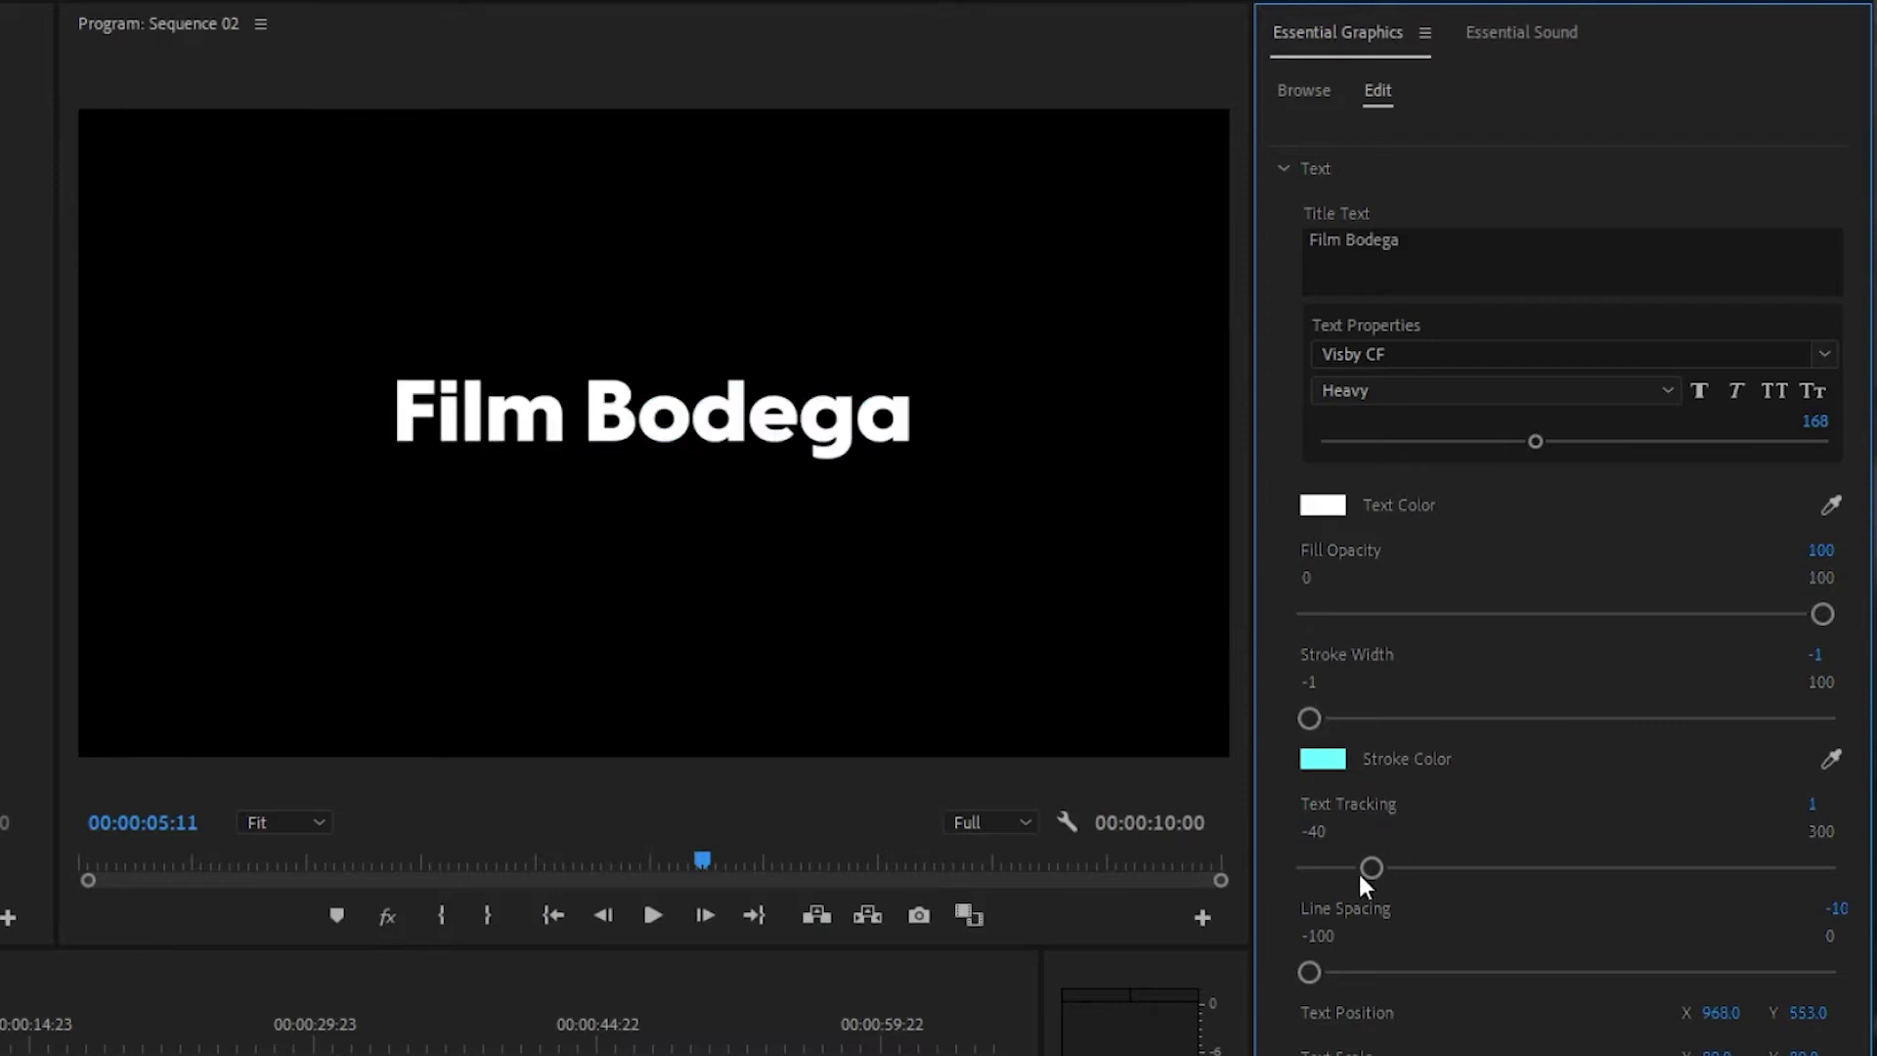
Step: Set Film Bodega's tracking to 5 and line spacing to -47, and shrink its text scale
drag(1371, 867, 1228, 864)
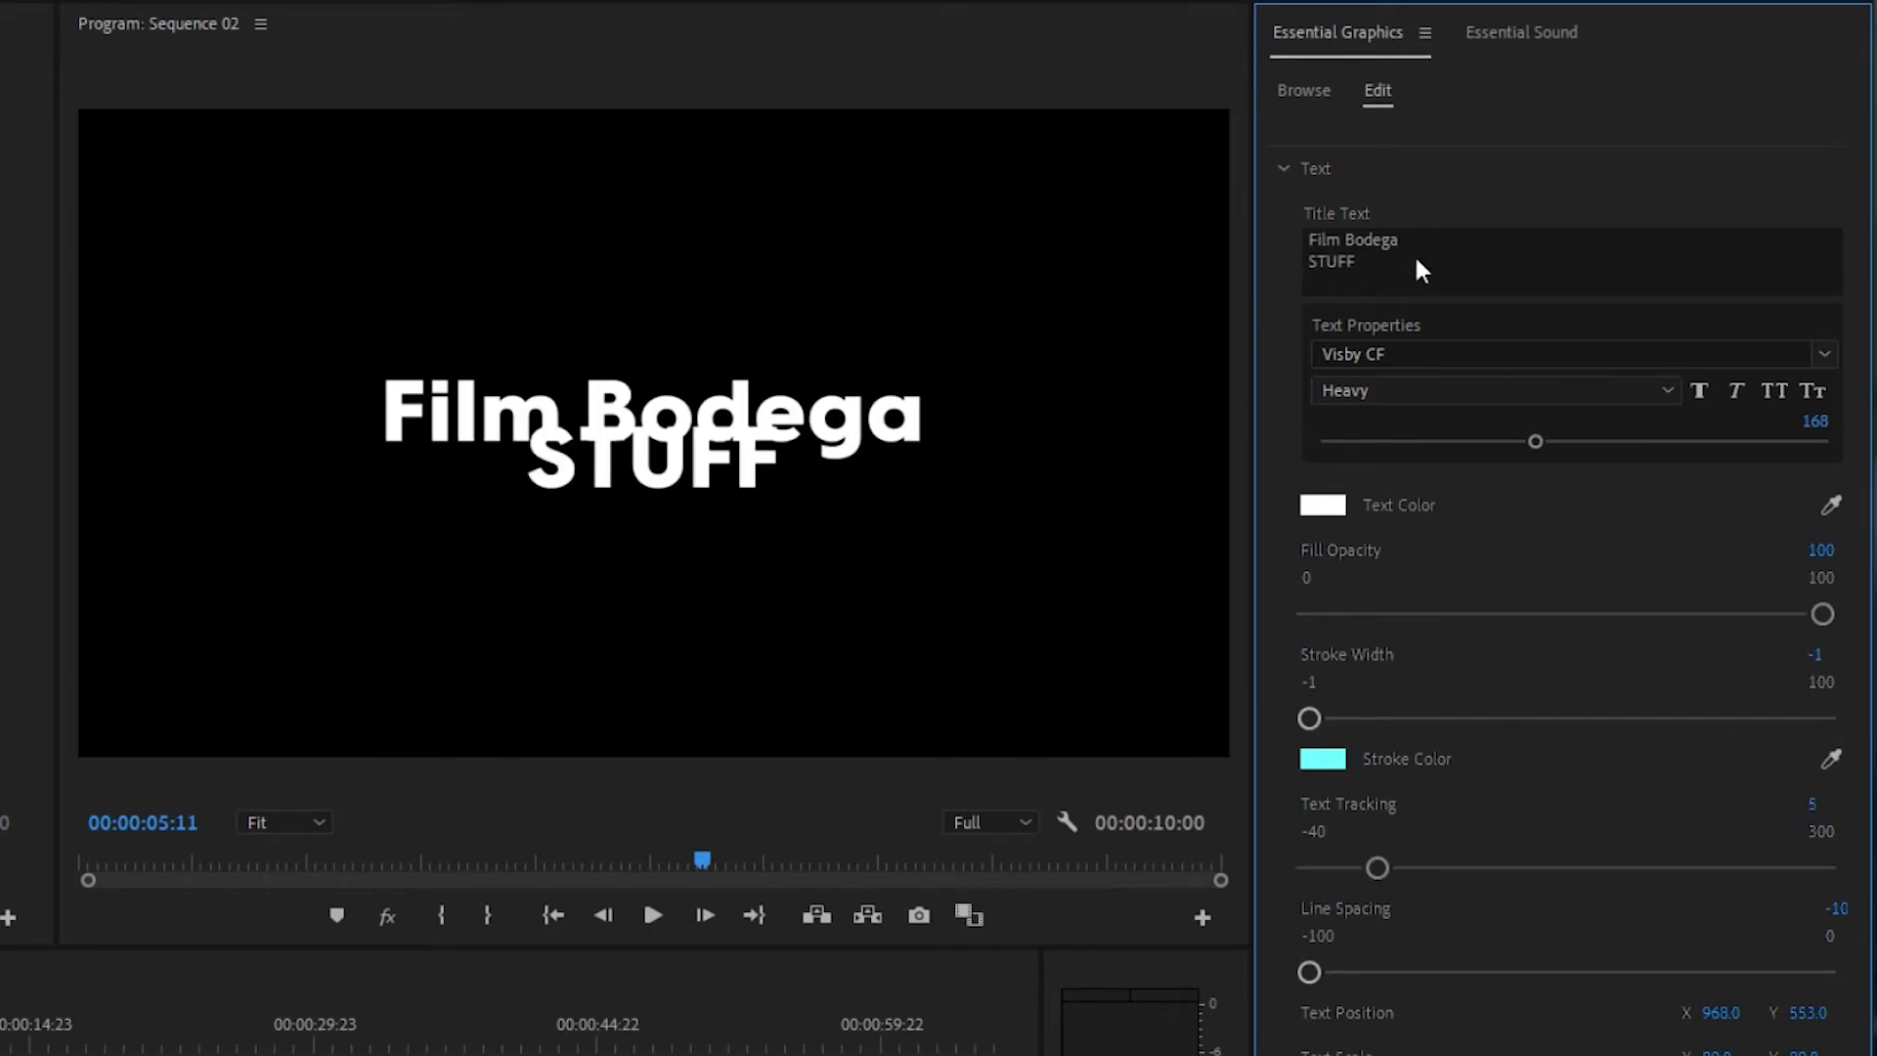
drag(1411, 983, 1674, 972)
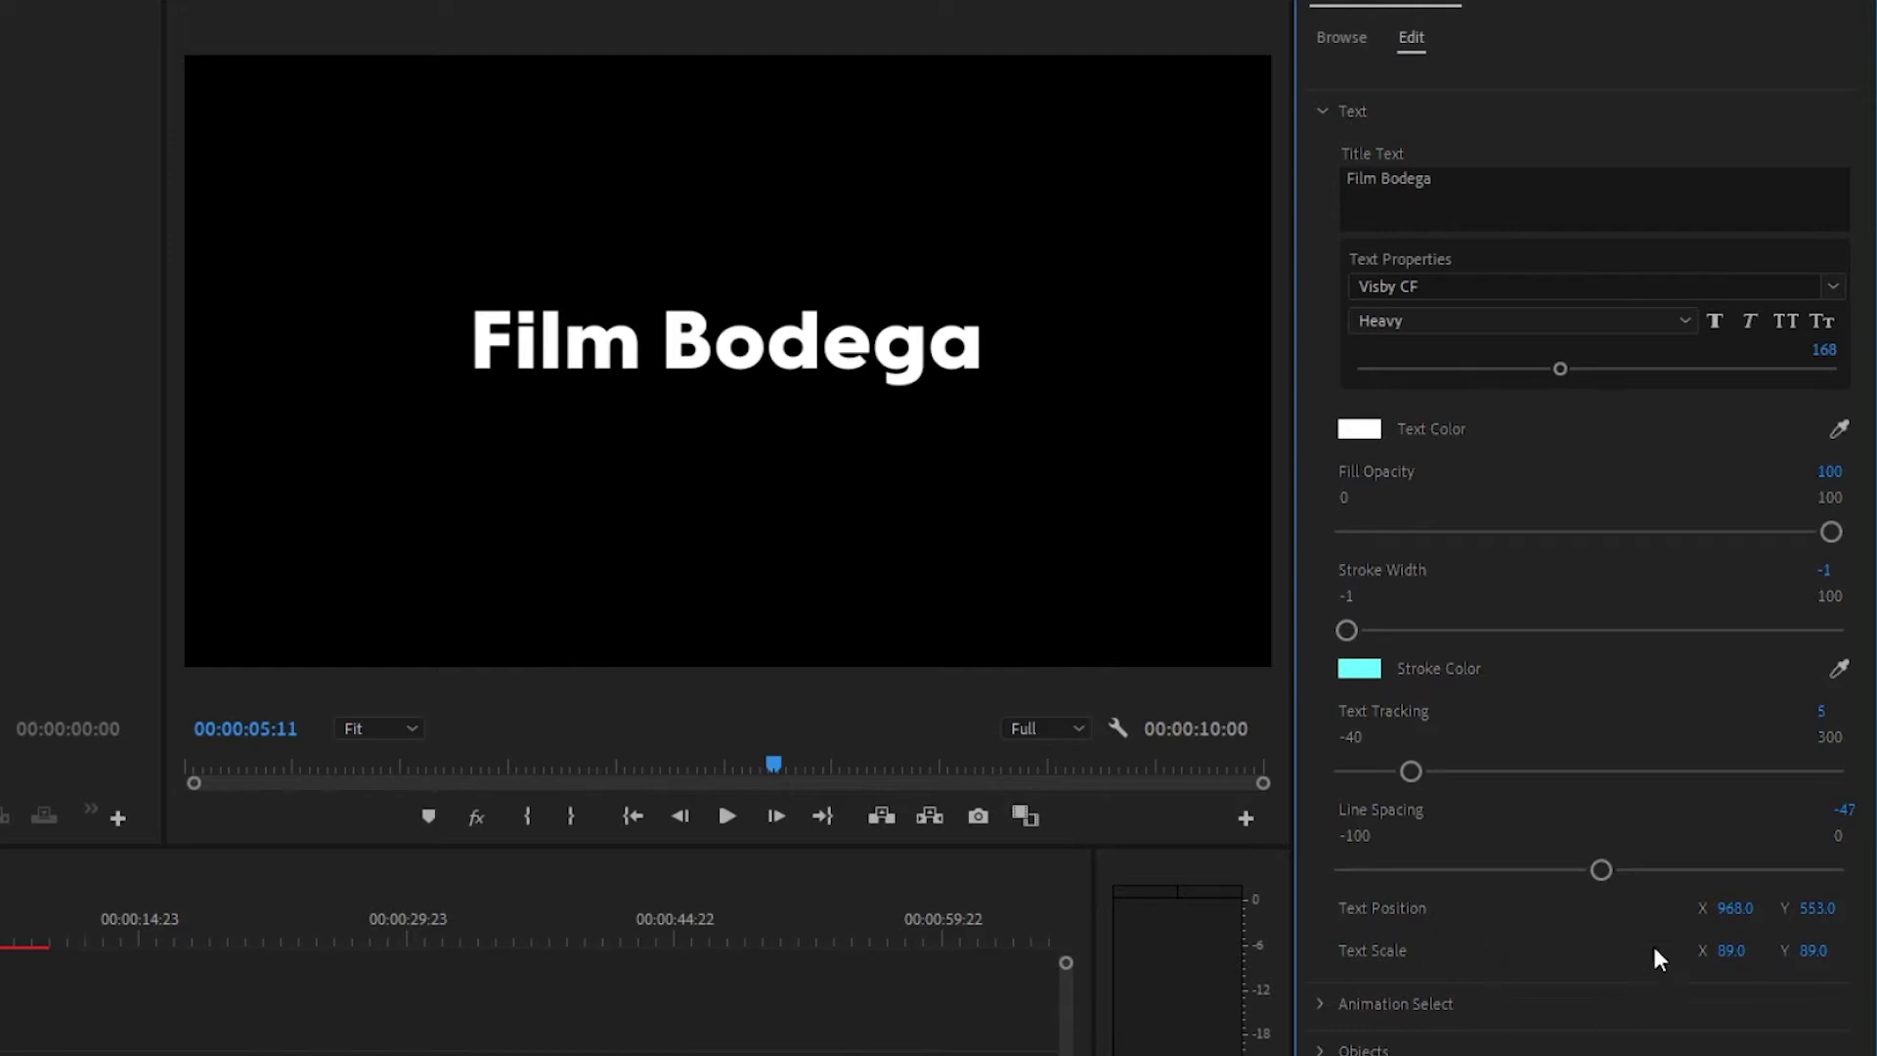
mouse_move(1730, 950)
mouse_down()
mouse_move(1667, 953)
mouse_move(1739, 953)
mouse_up()
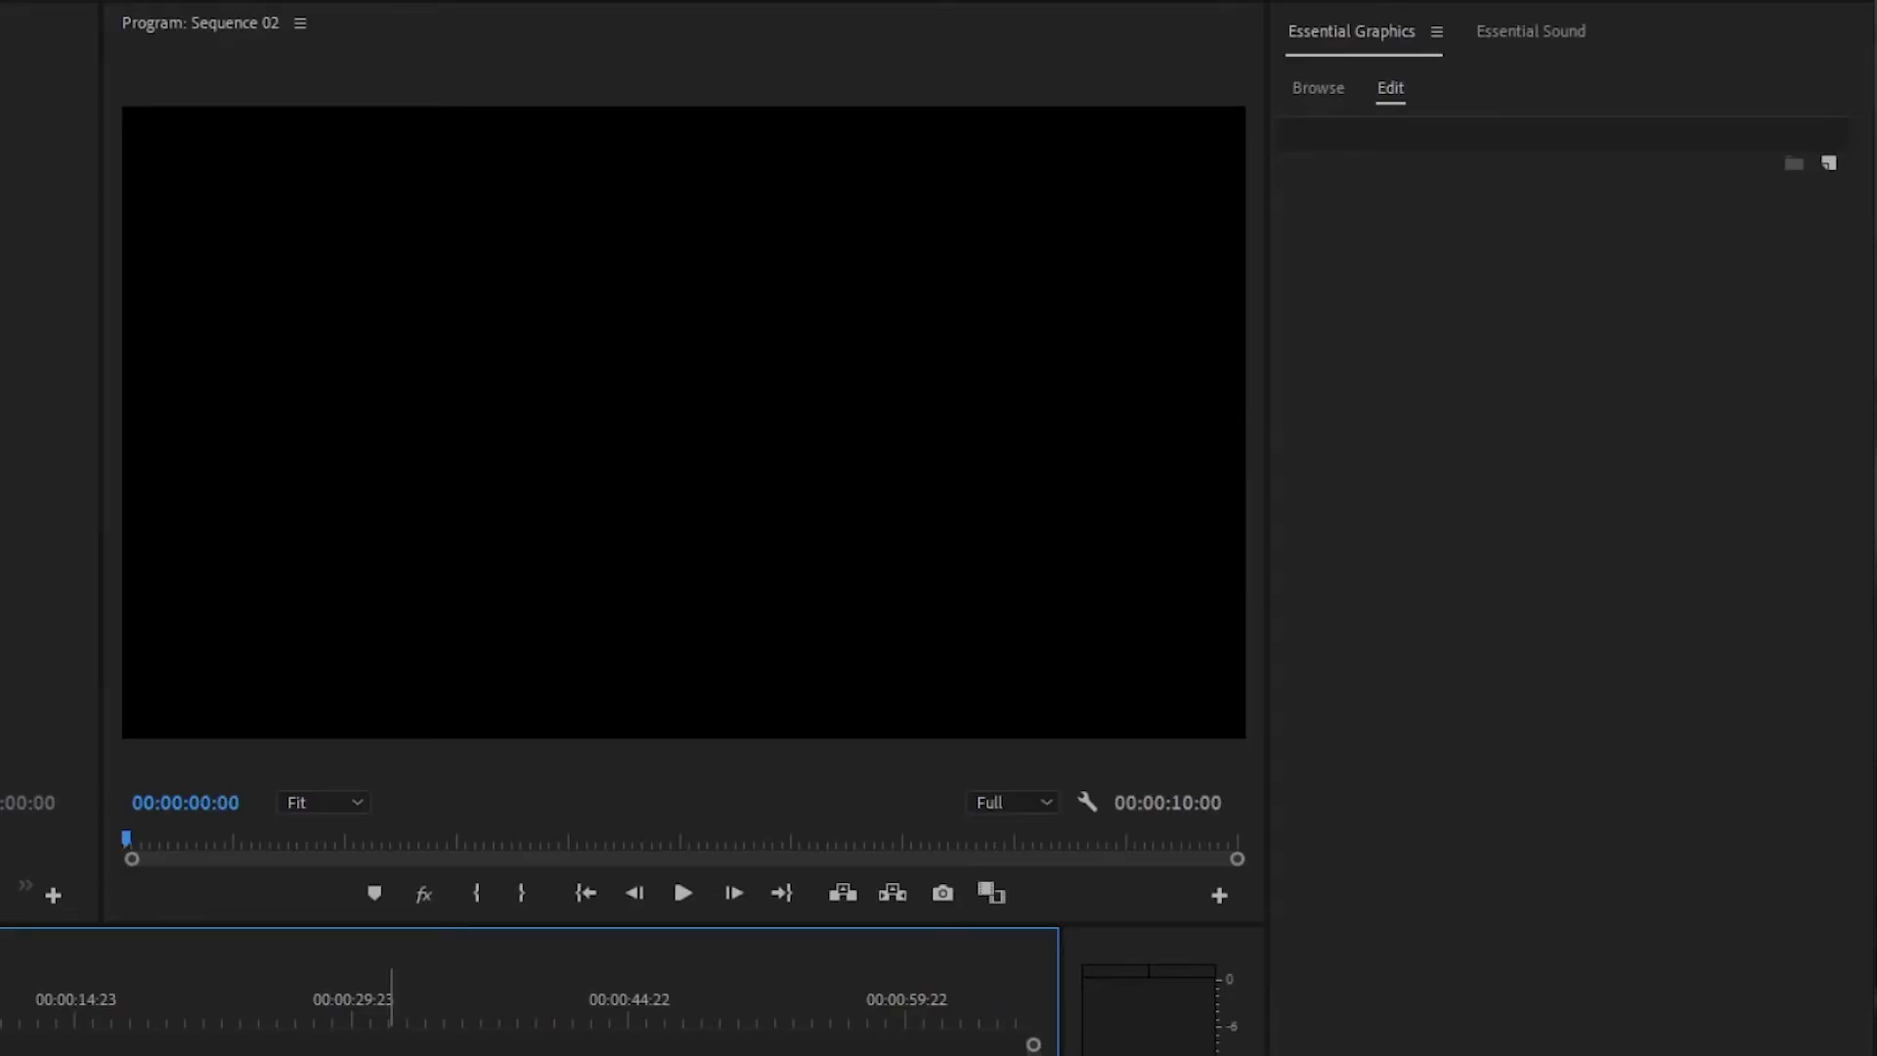
Step: Play the Film Bodega title animation from the start a few times to preview it
key(space)
key(space)
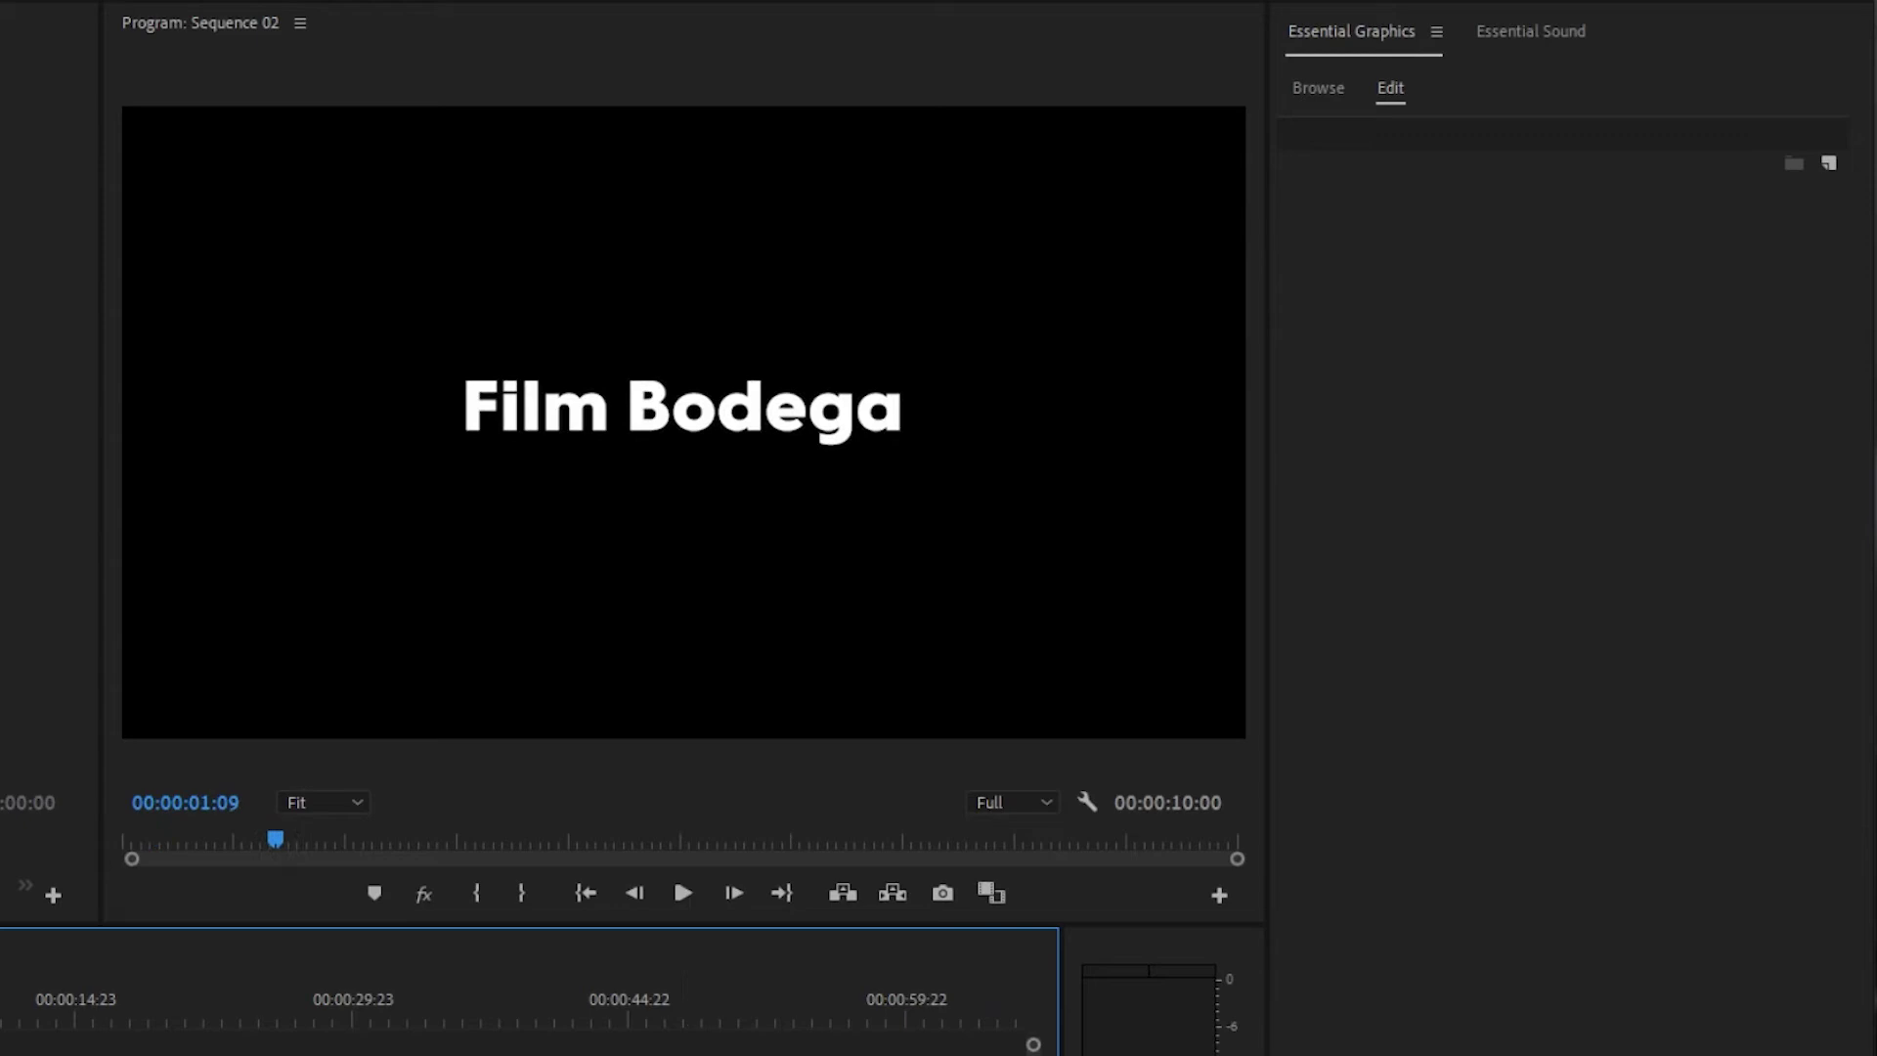
key(Home)
key(space)
key(Home)
key(space)
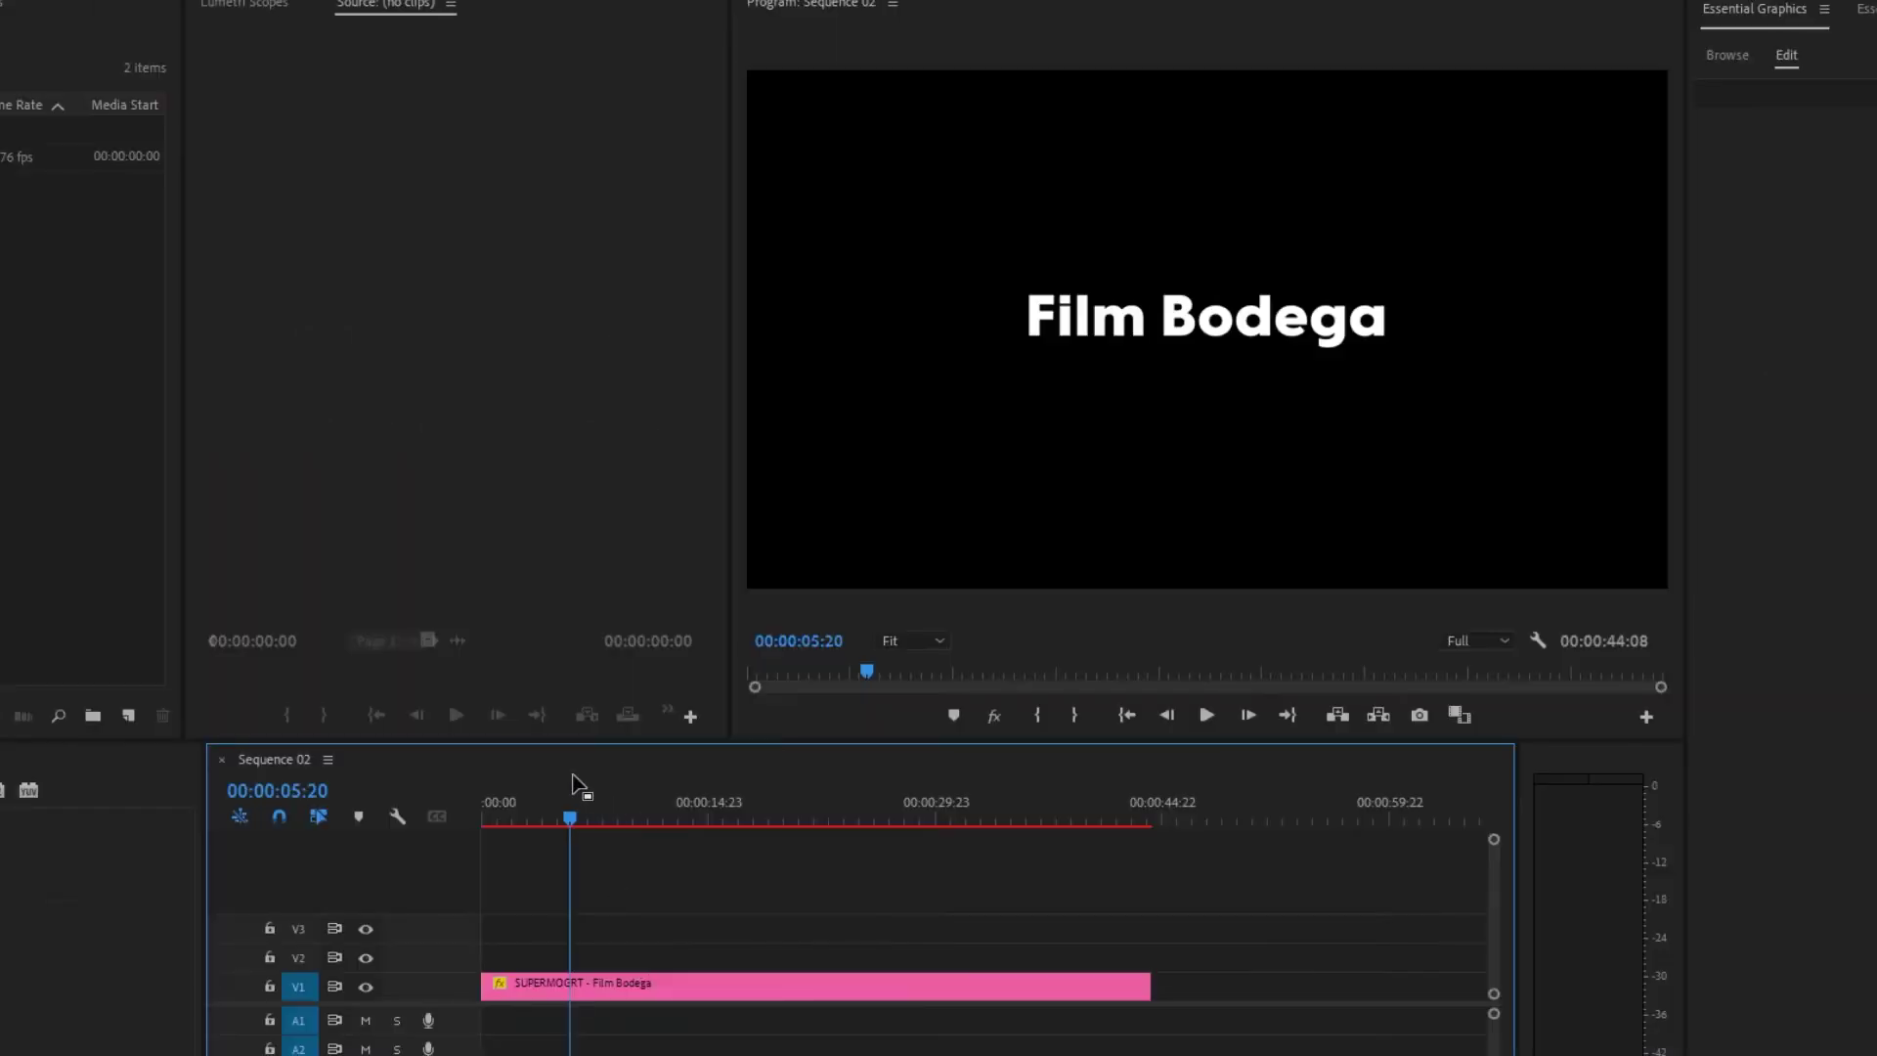
Step: Trim the Film Bodega clip's end back to about nine seconds and park the playhead on it
drag(569, 559, 485, 563)
drag(501, 821, 1121, 881)
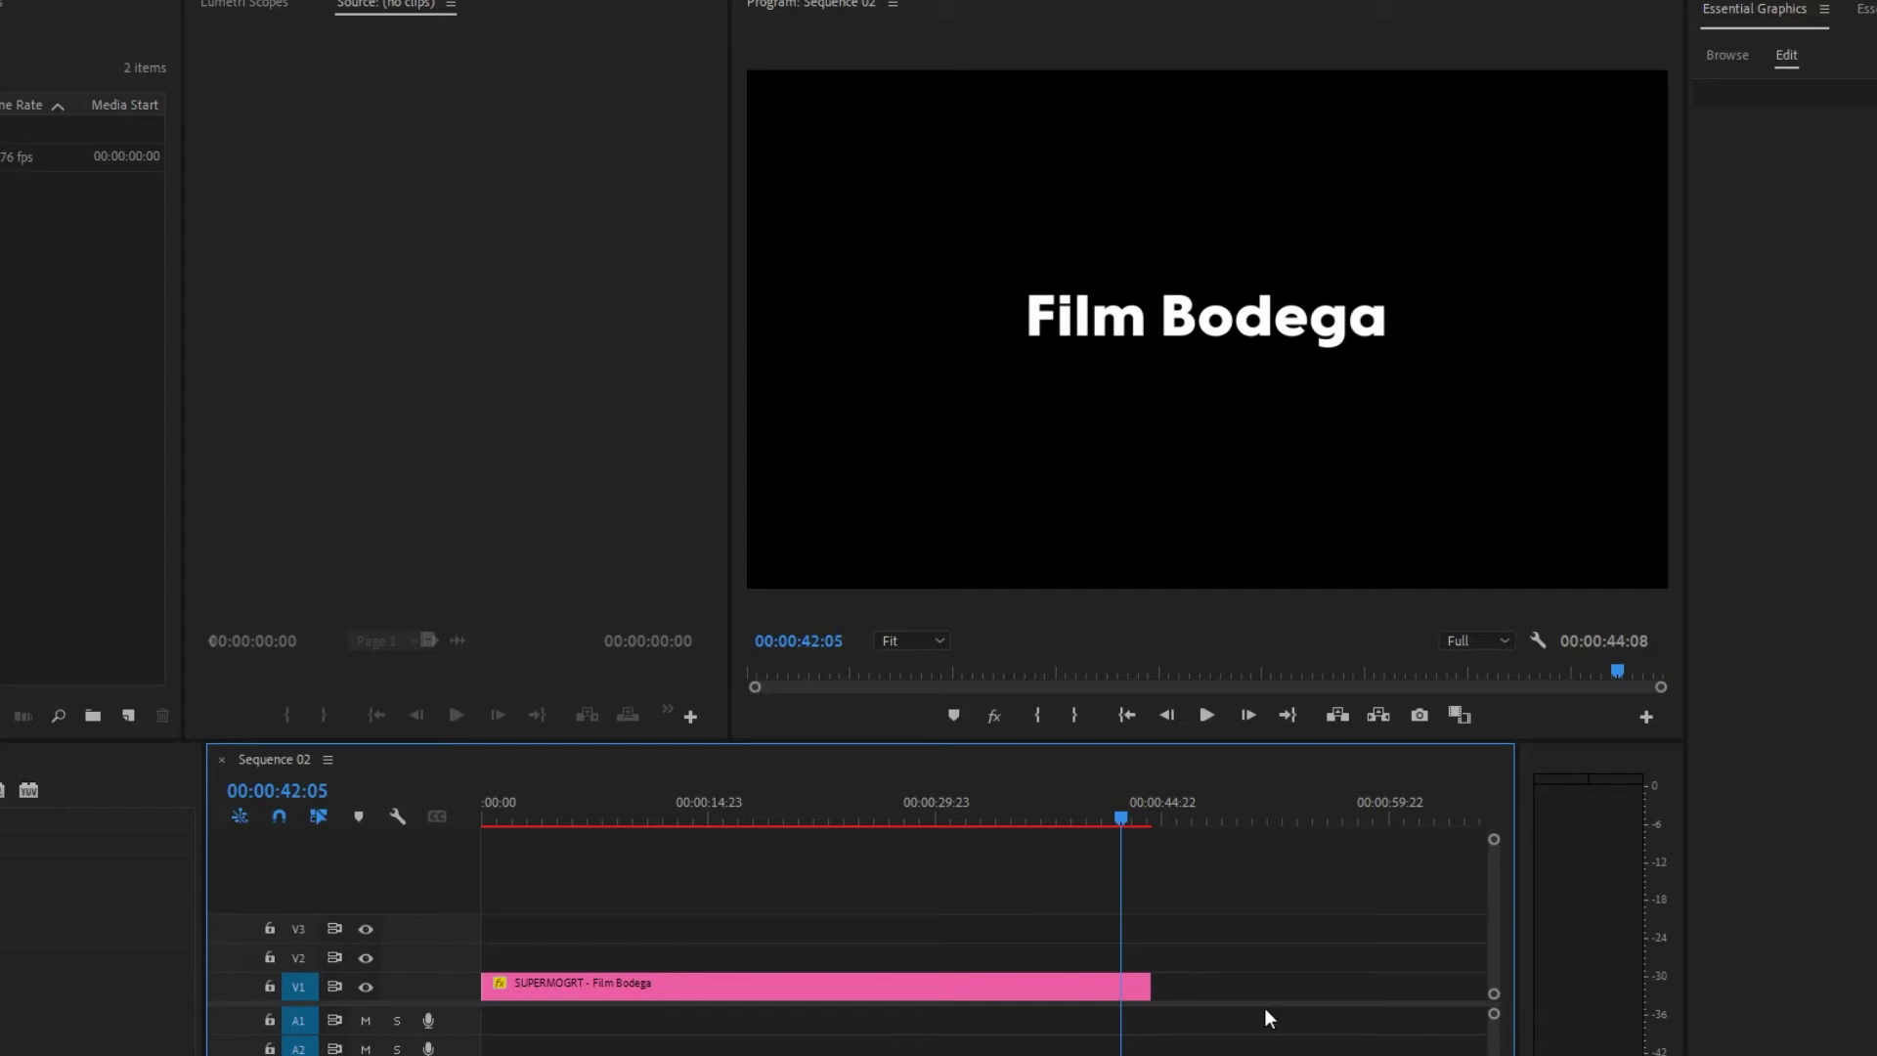
drag(1150, 985, 1124, 985)
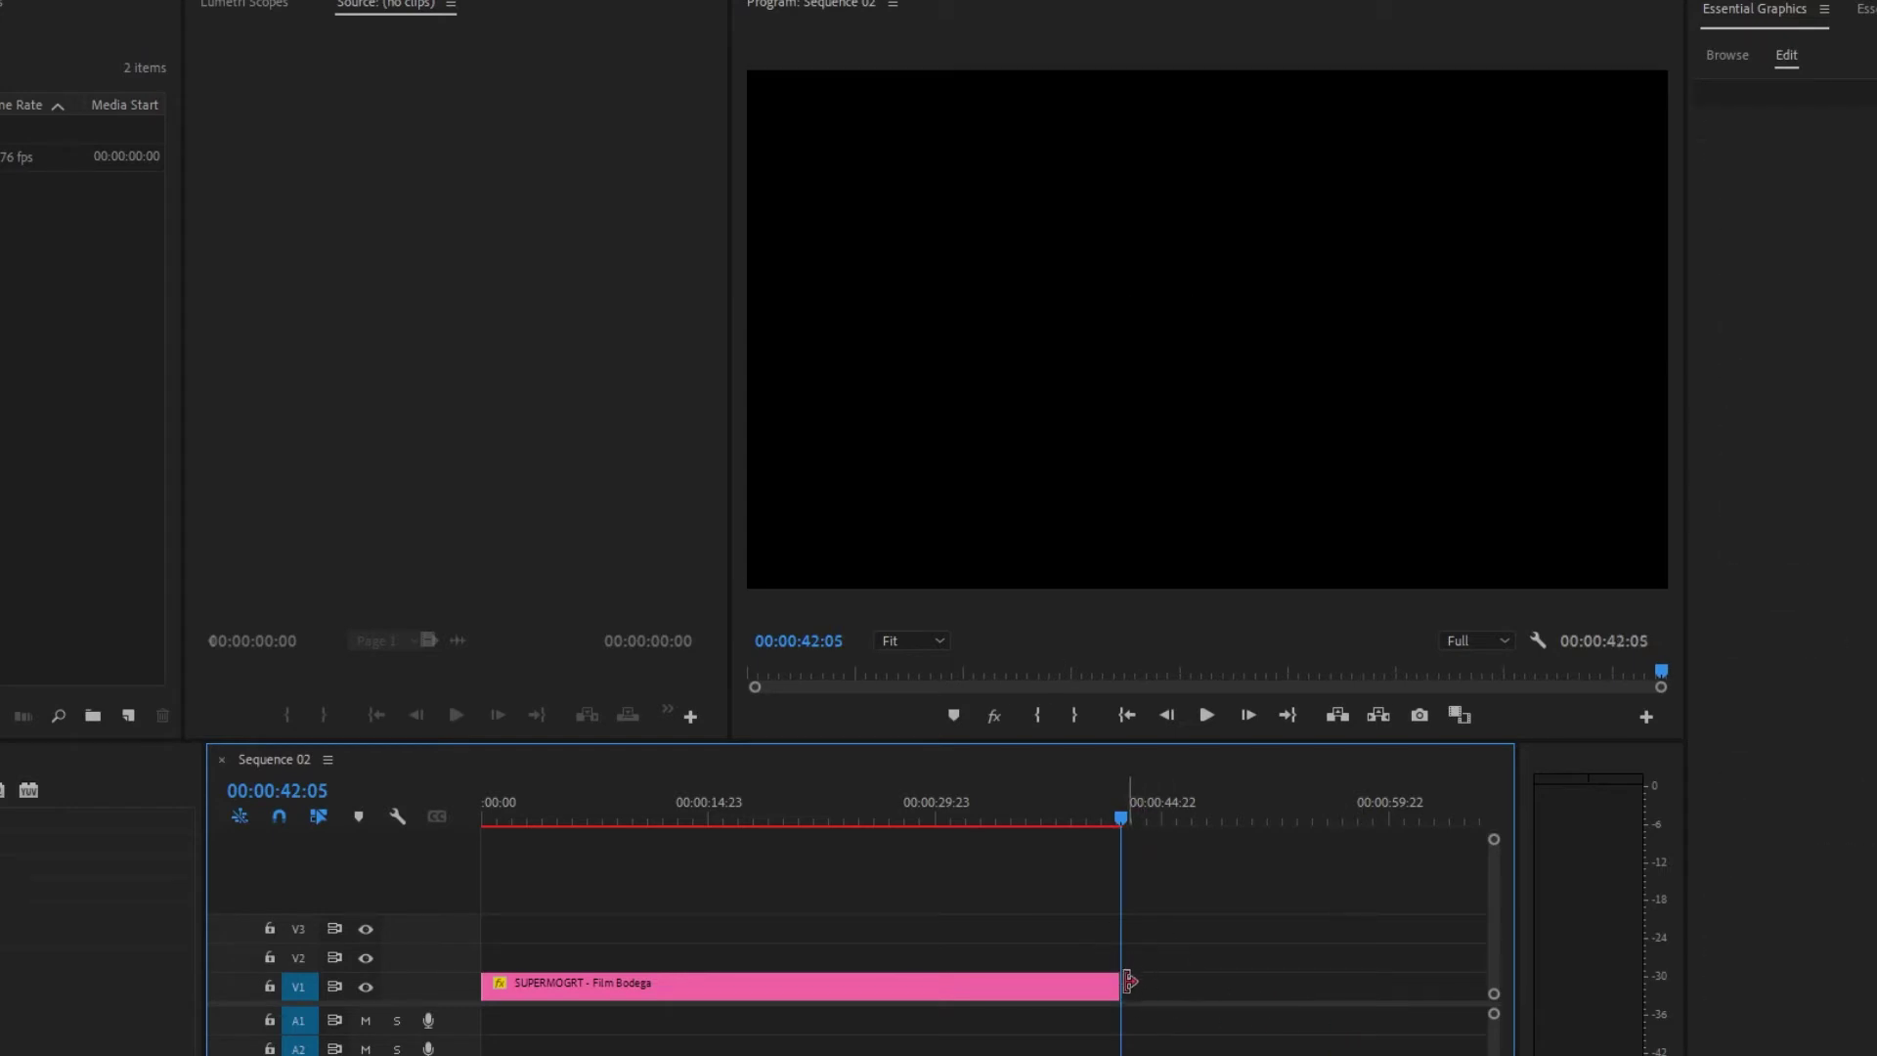
drag(1128, 984, 621, 986)
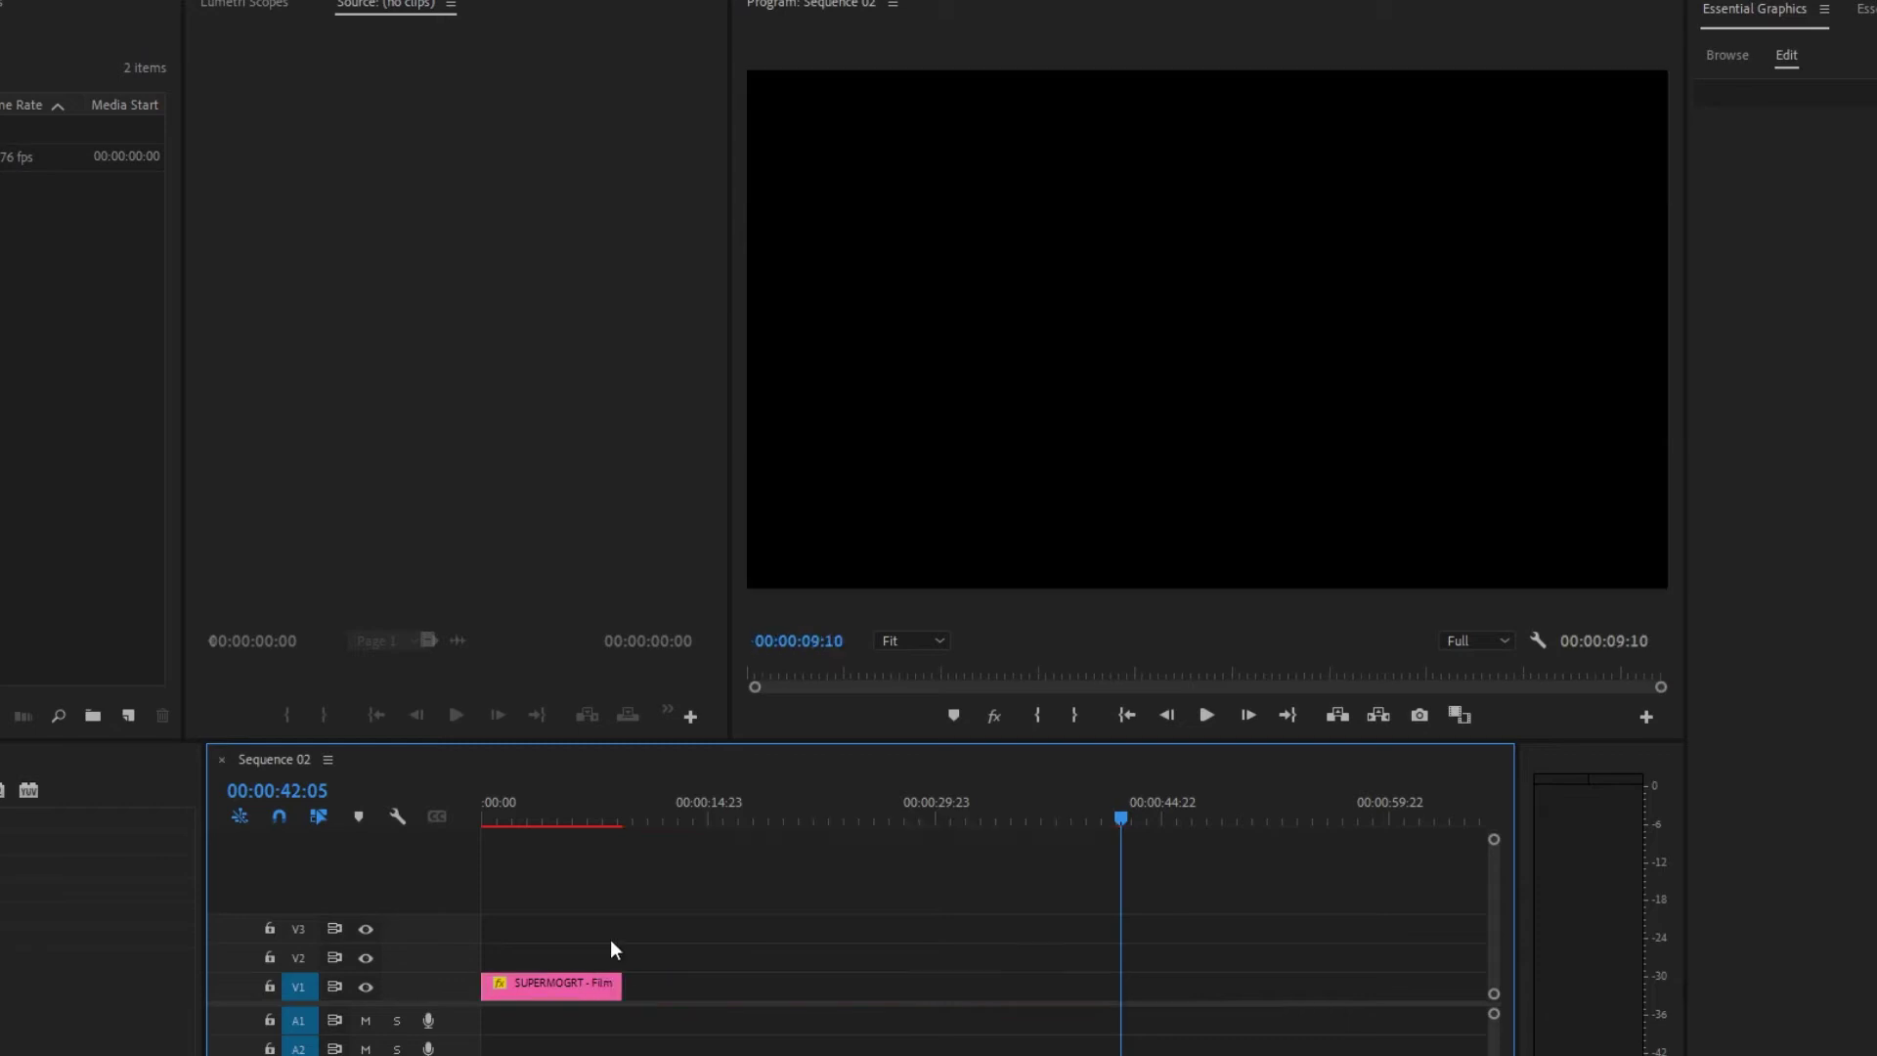
drag(601, 819, 626, 817)
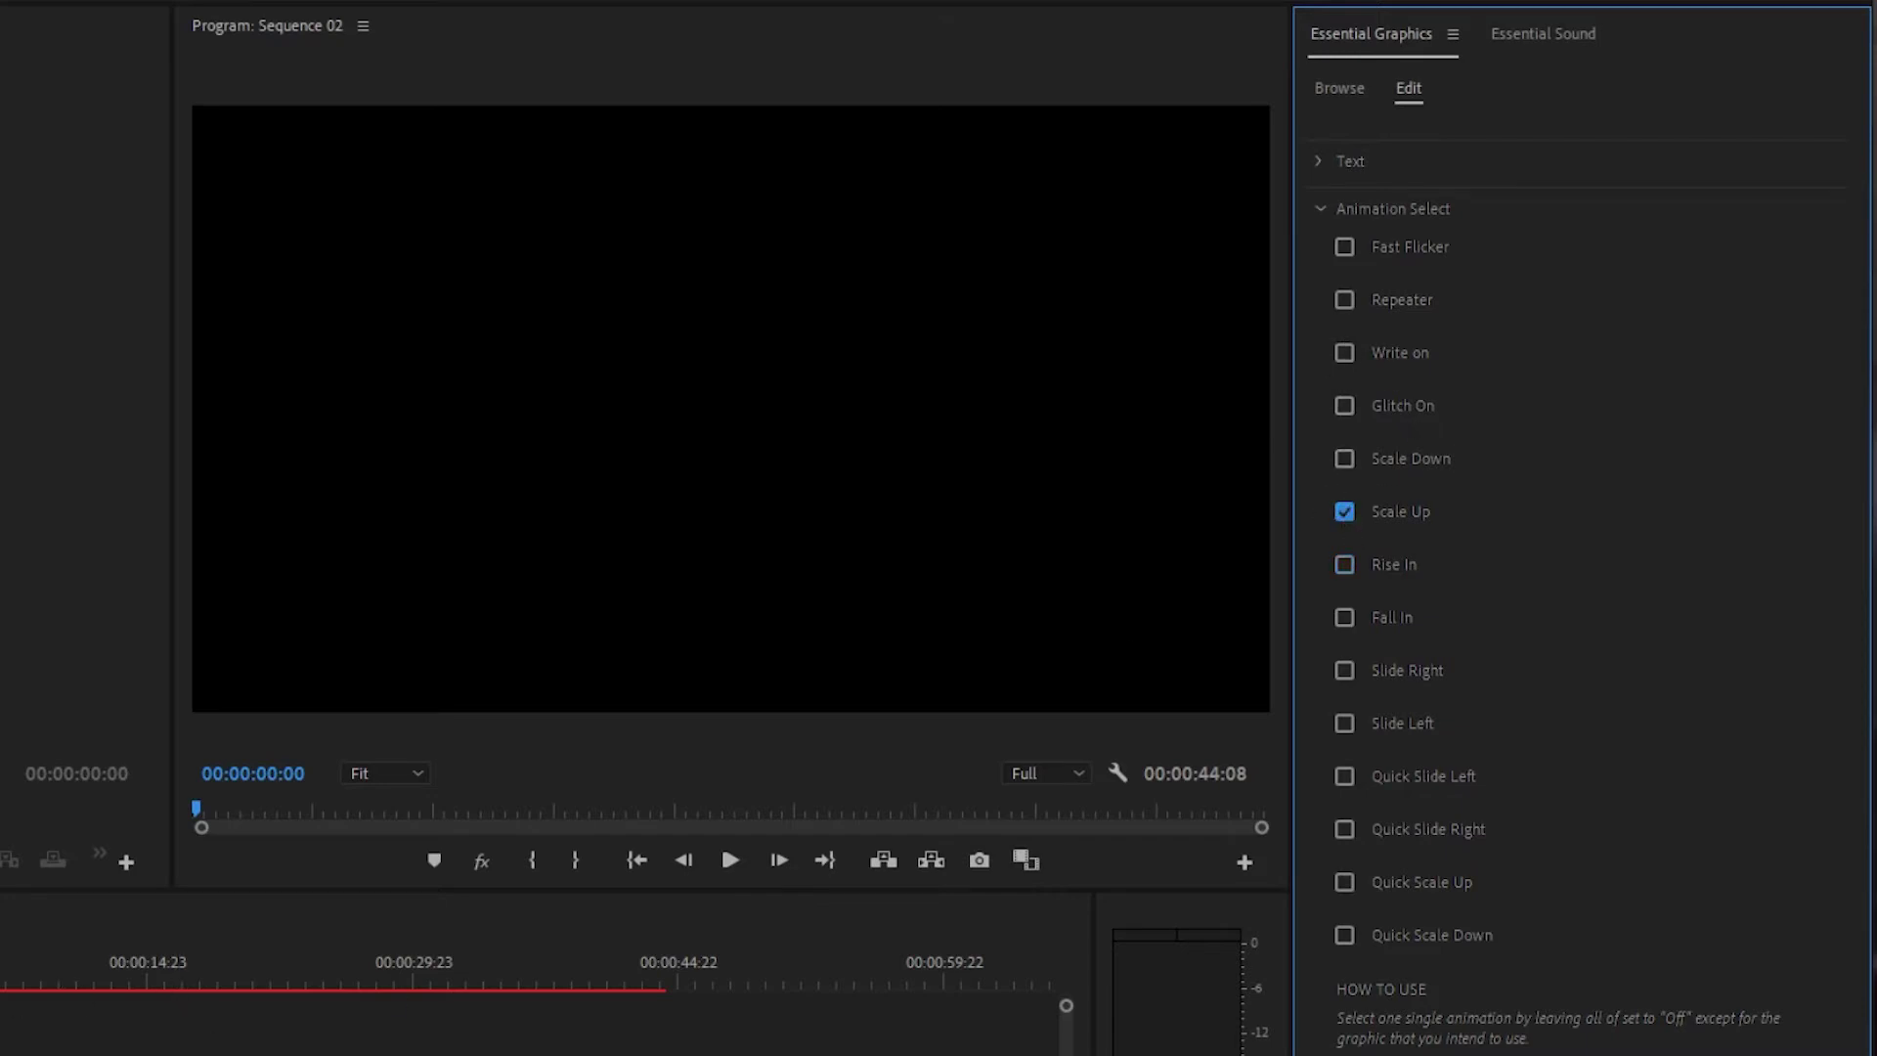
Step: Swap the Scale Up animation for Fall In and preview it from the start
key(space)
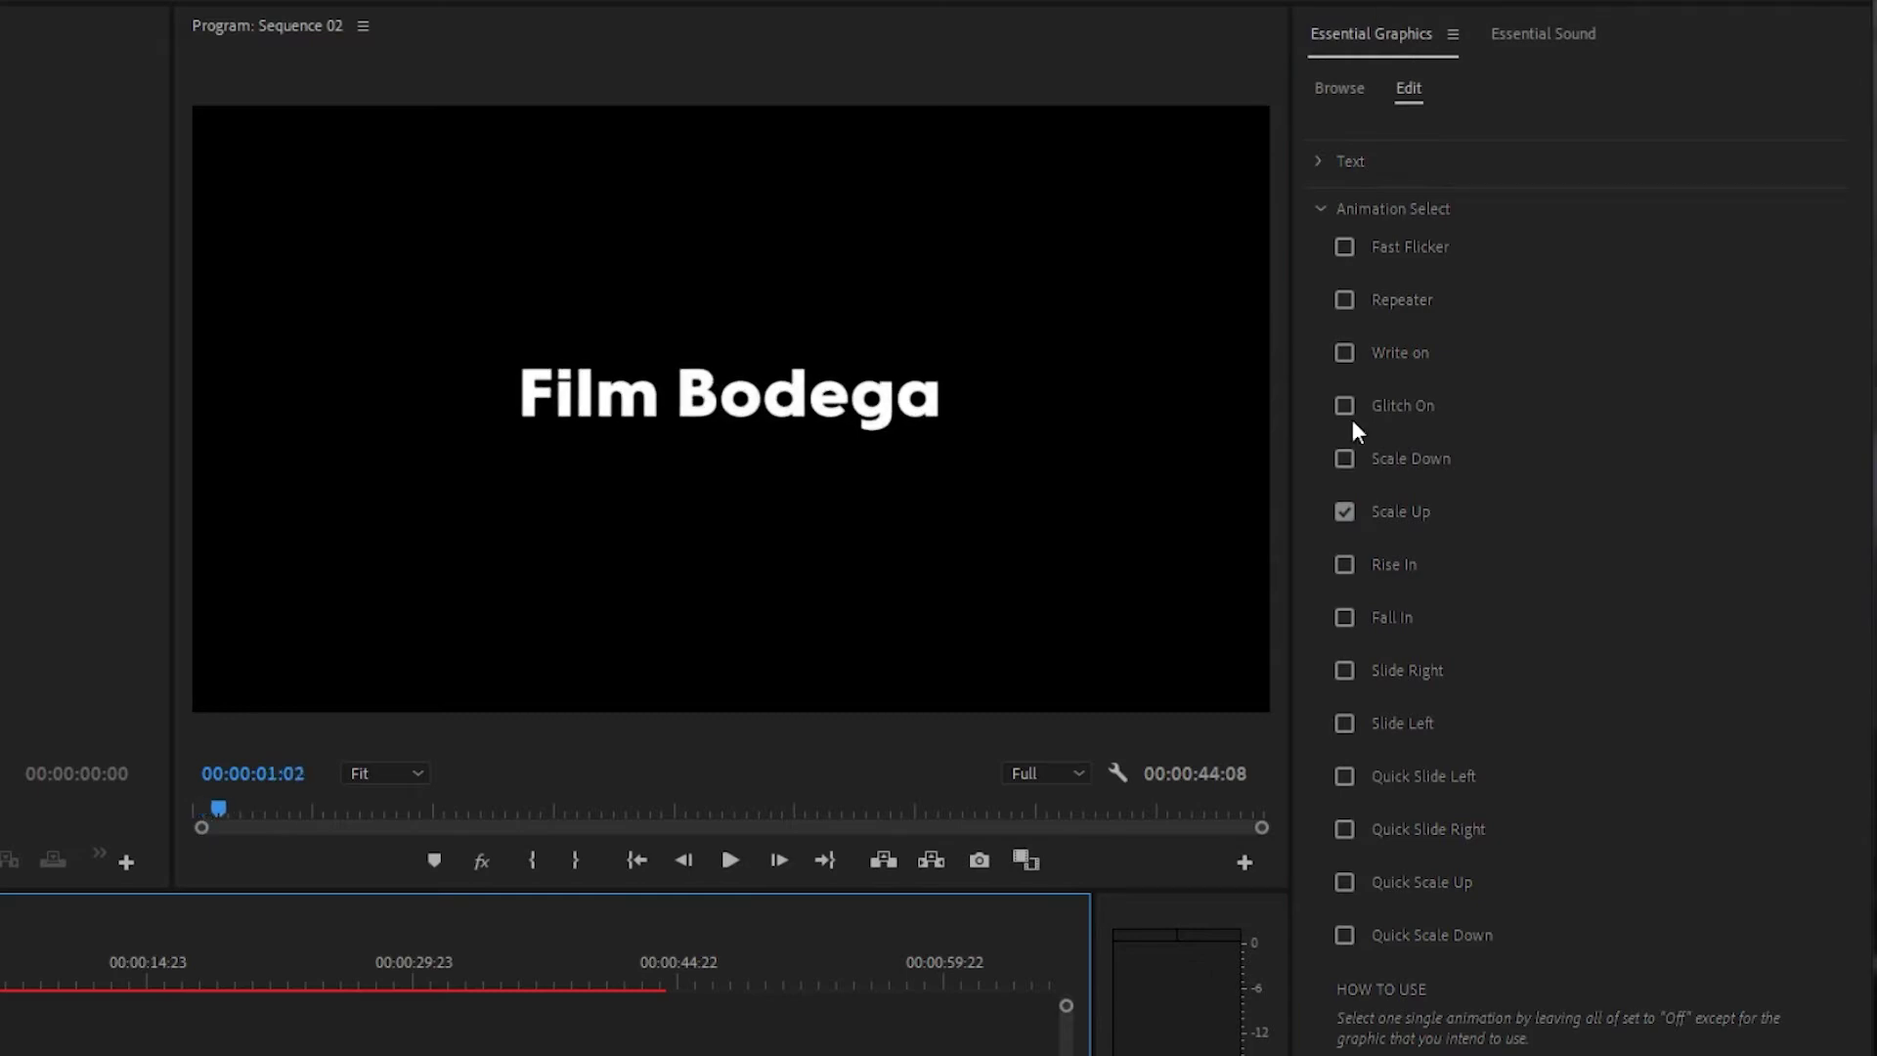
click(1347, 511)
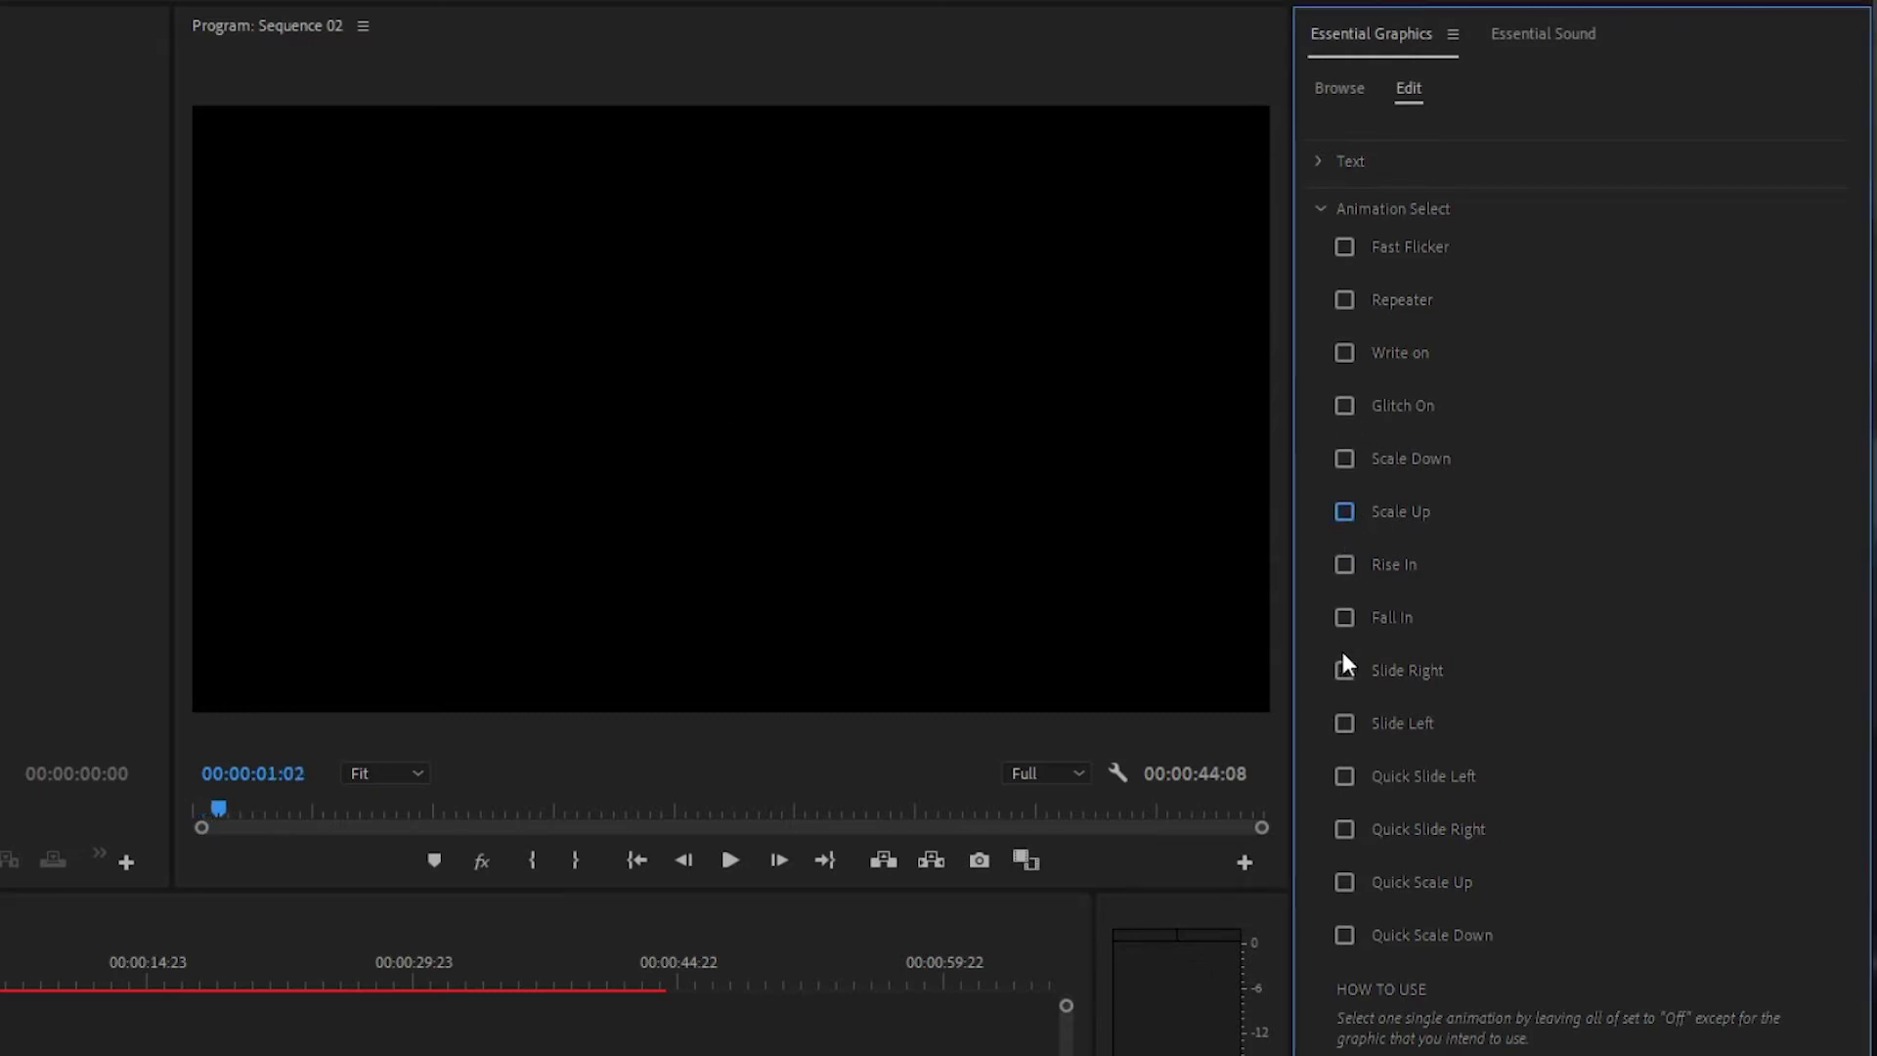
click(1345, 618)
key(shift+3)
key(Home)
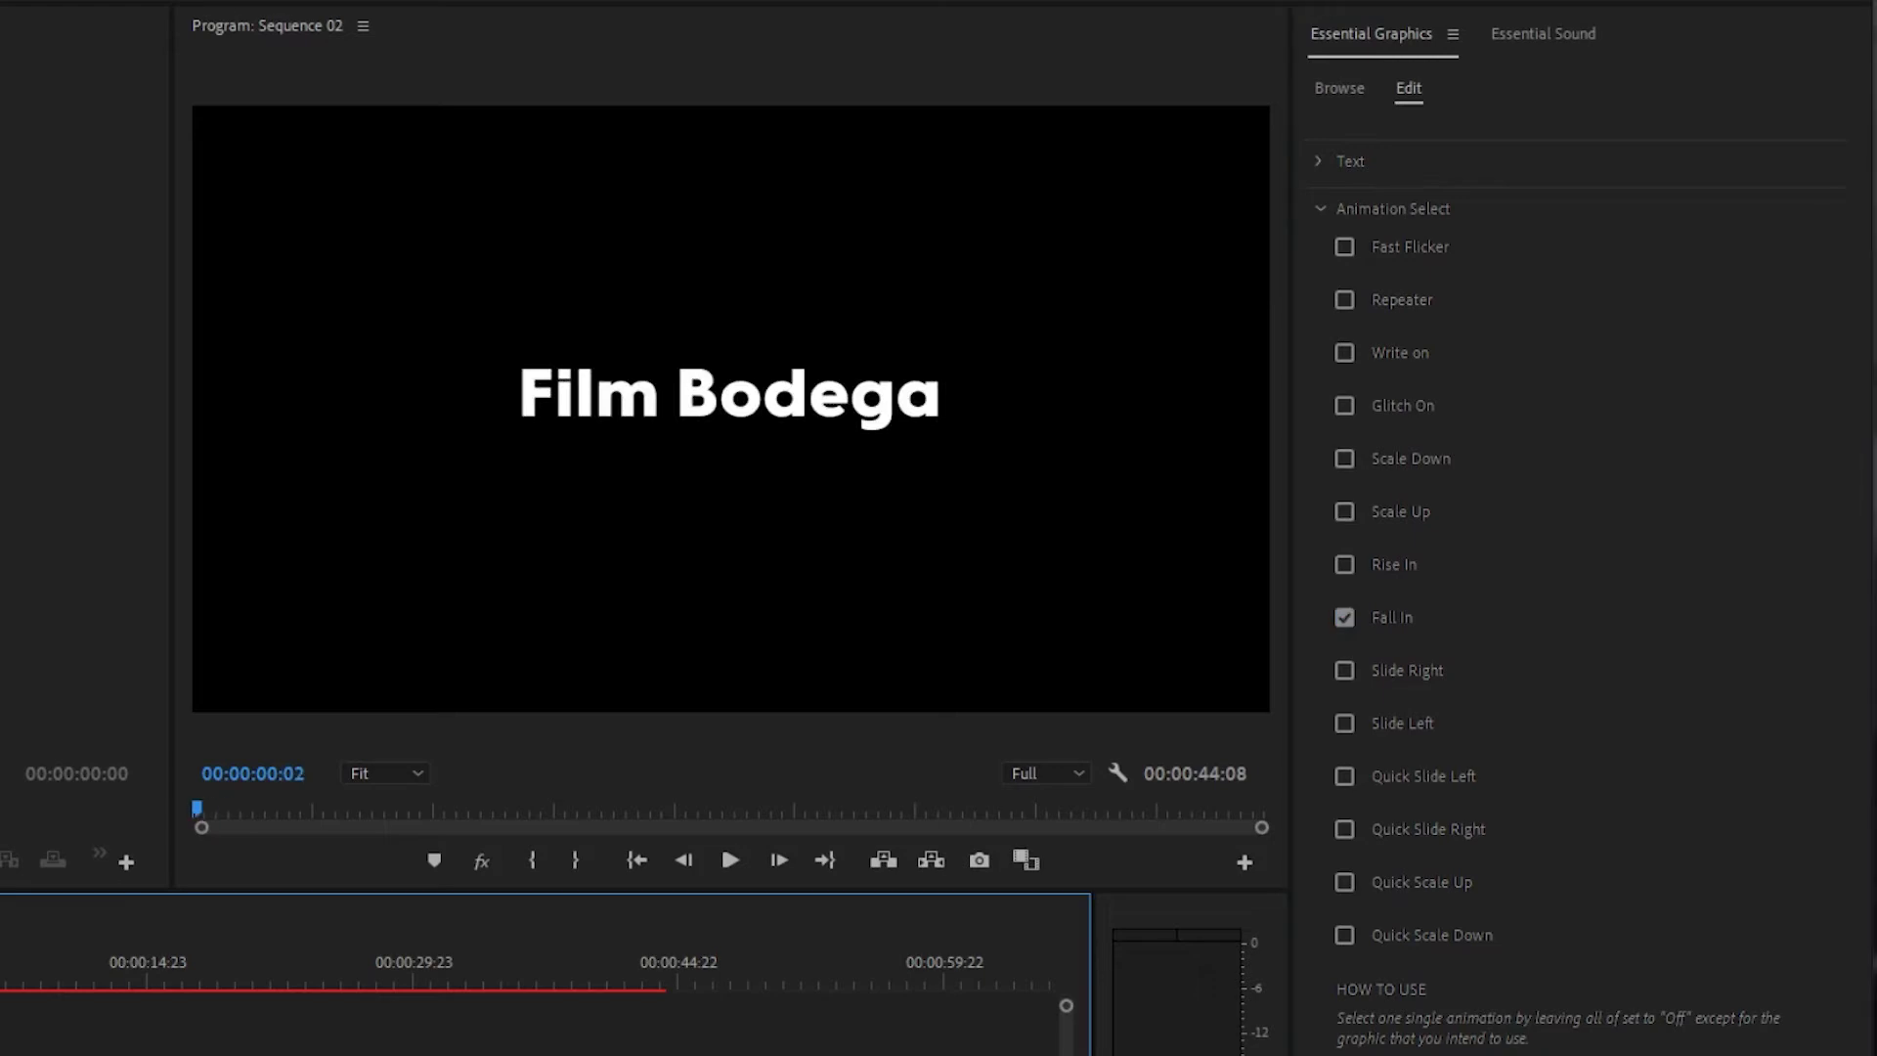
key(space)
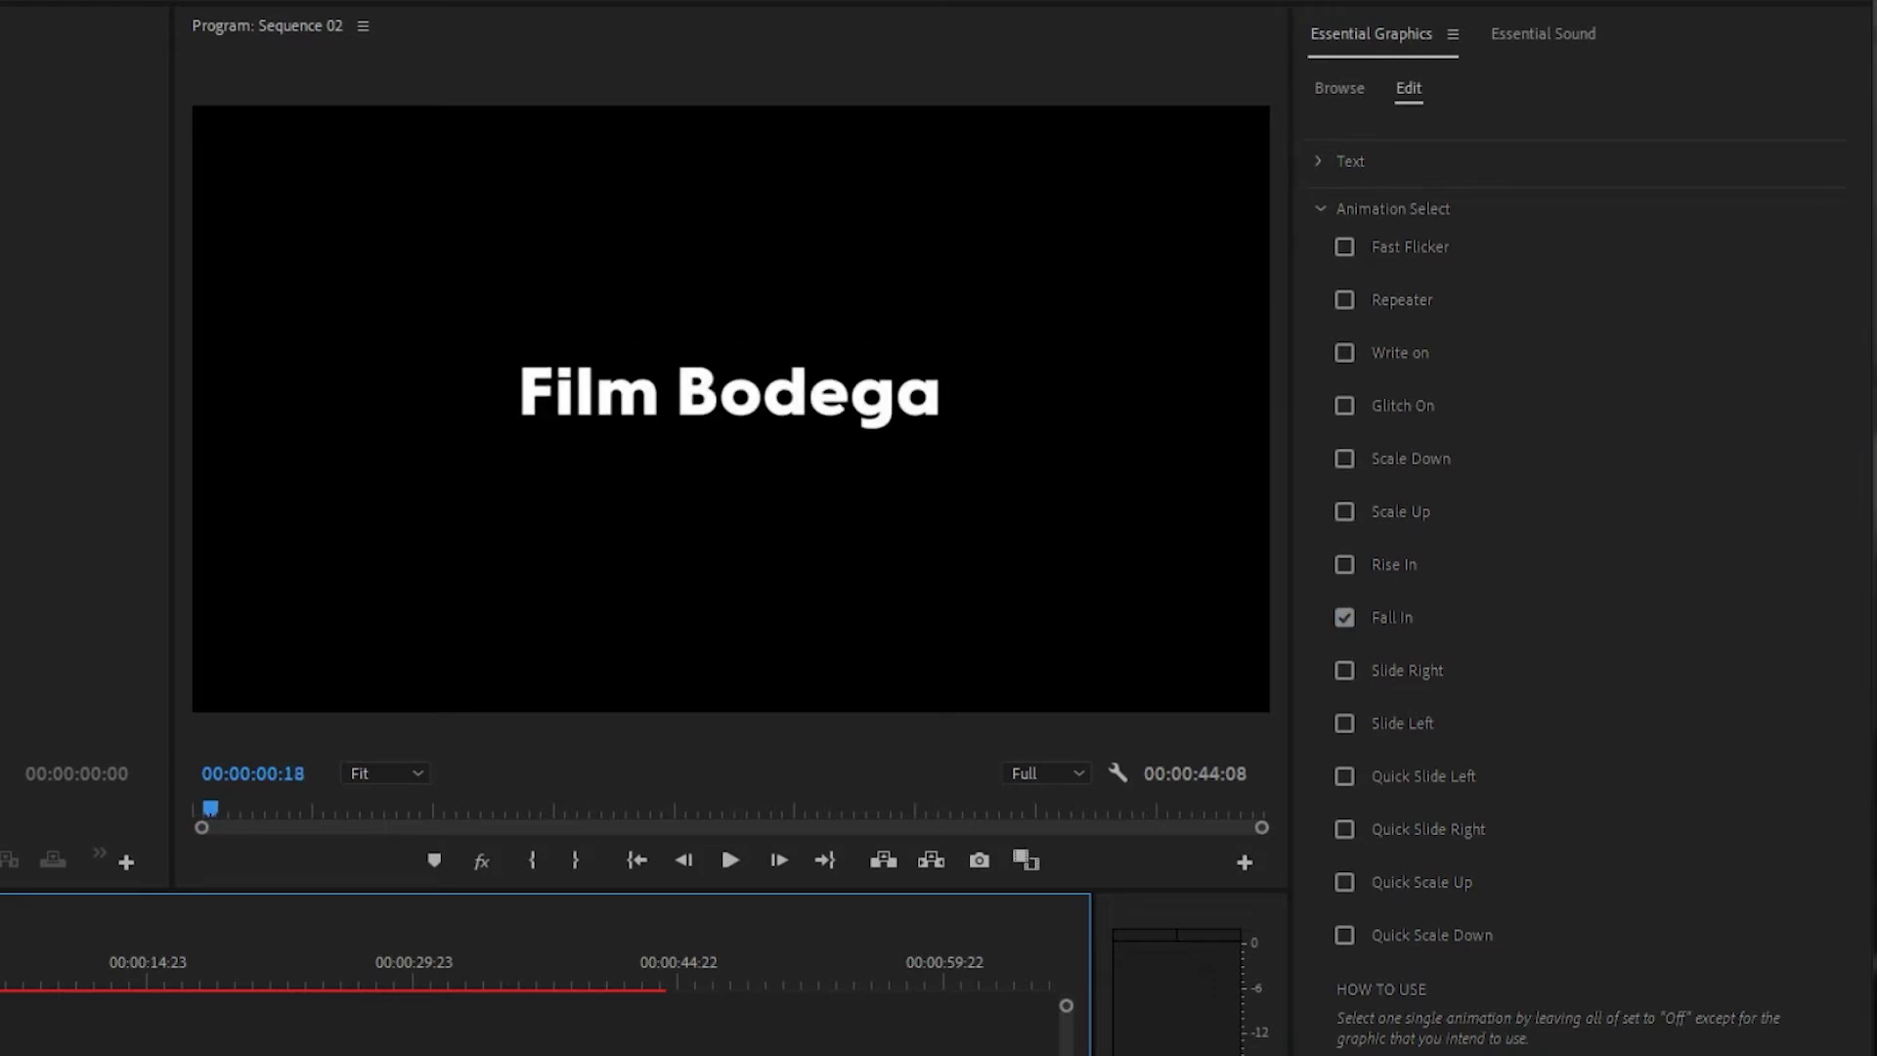
key(space)
key(space)
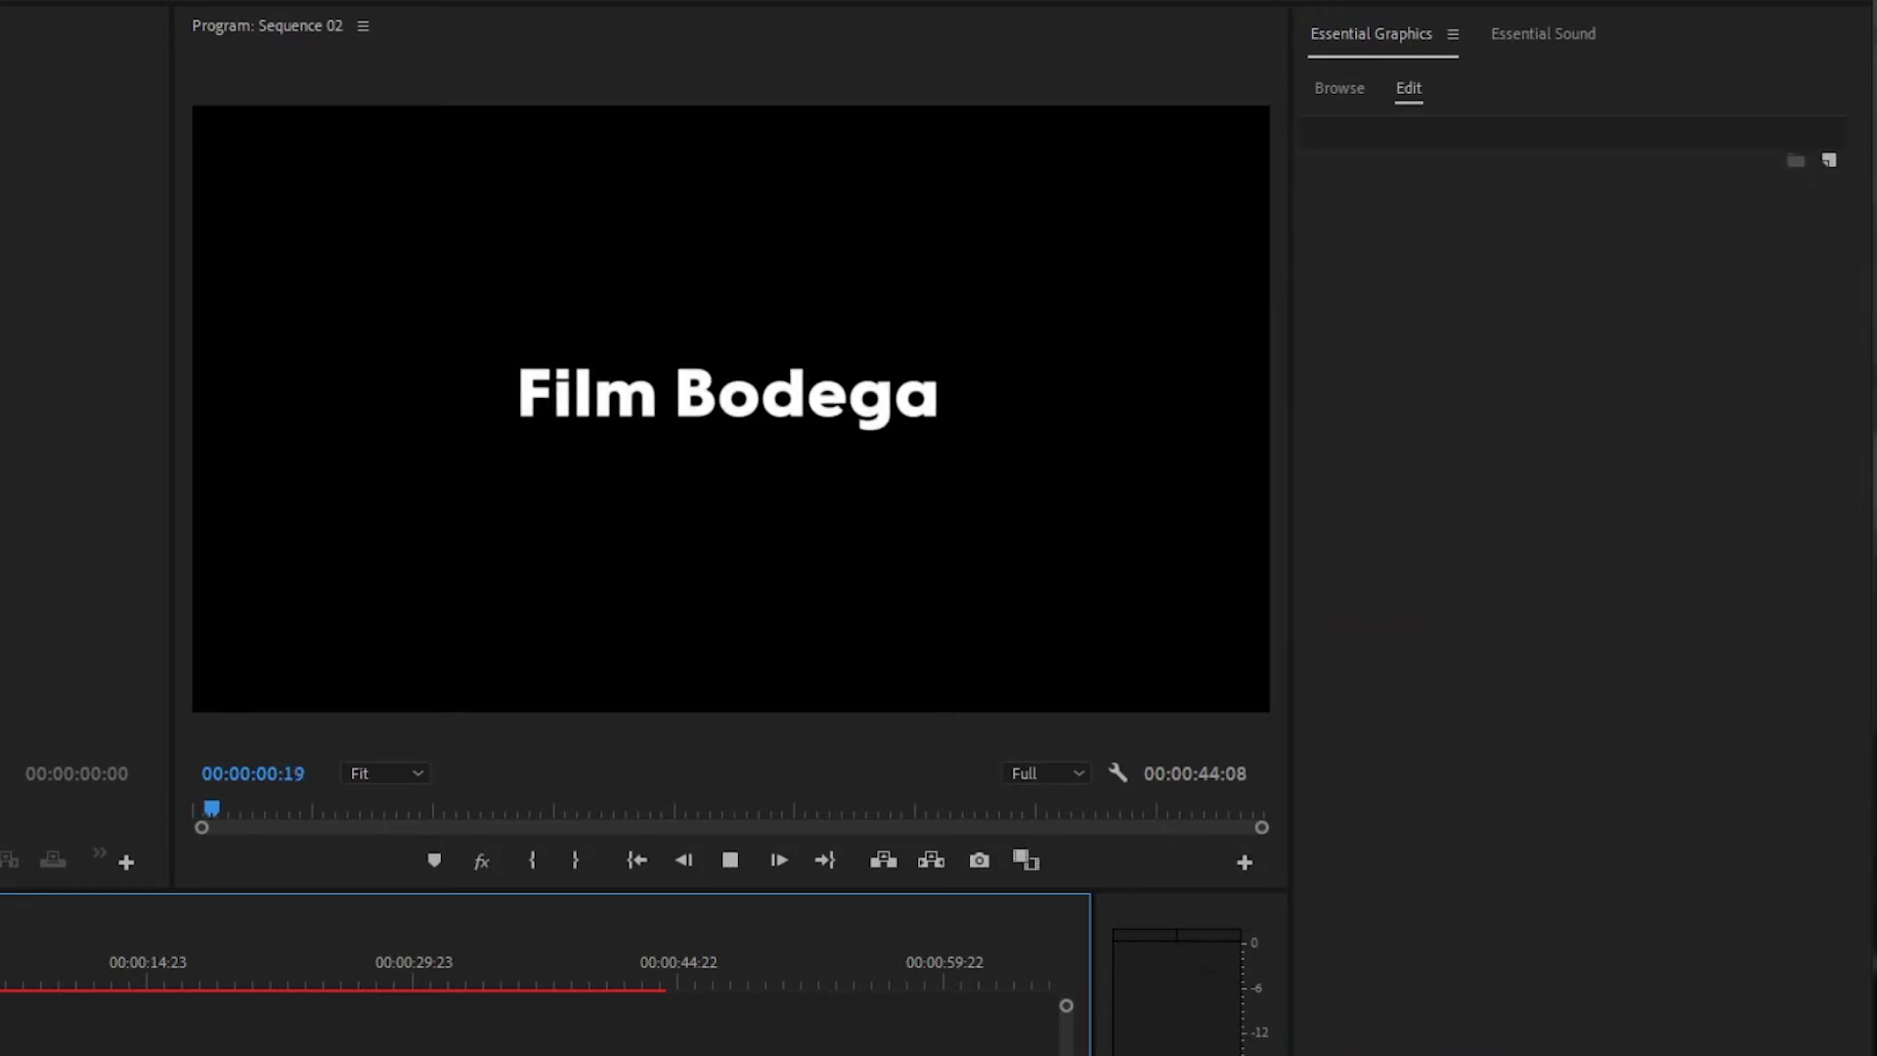
key(space)
key(Home)
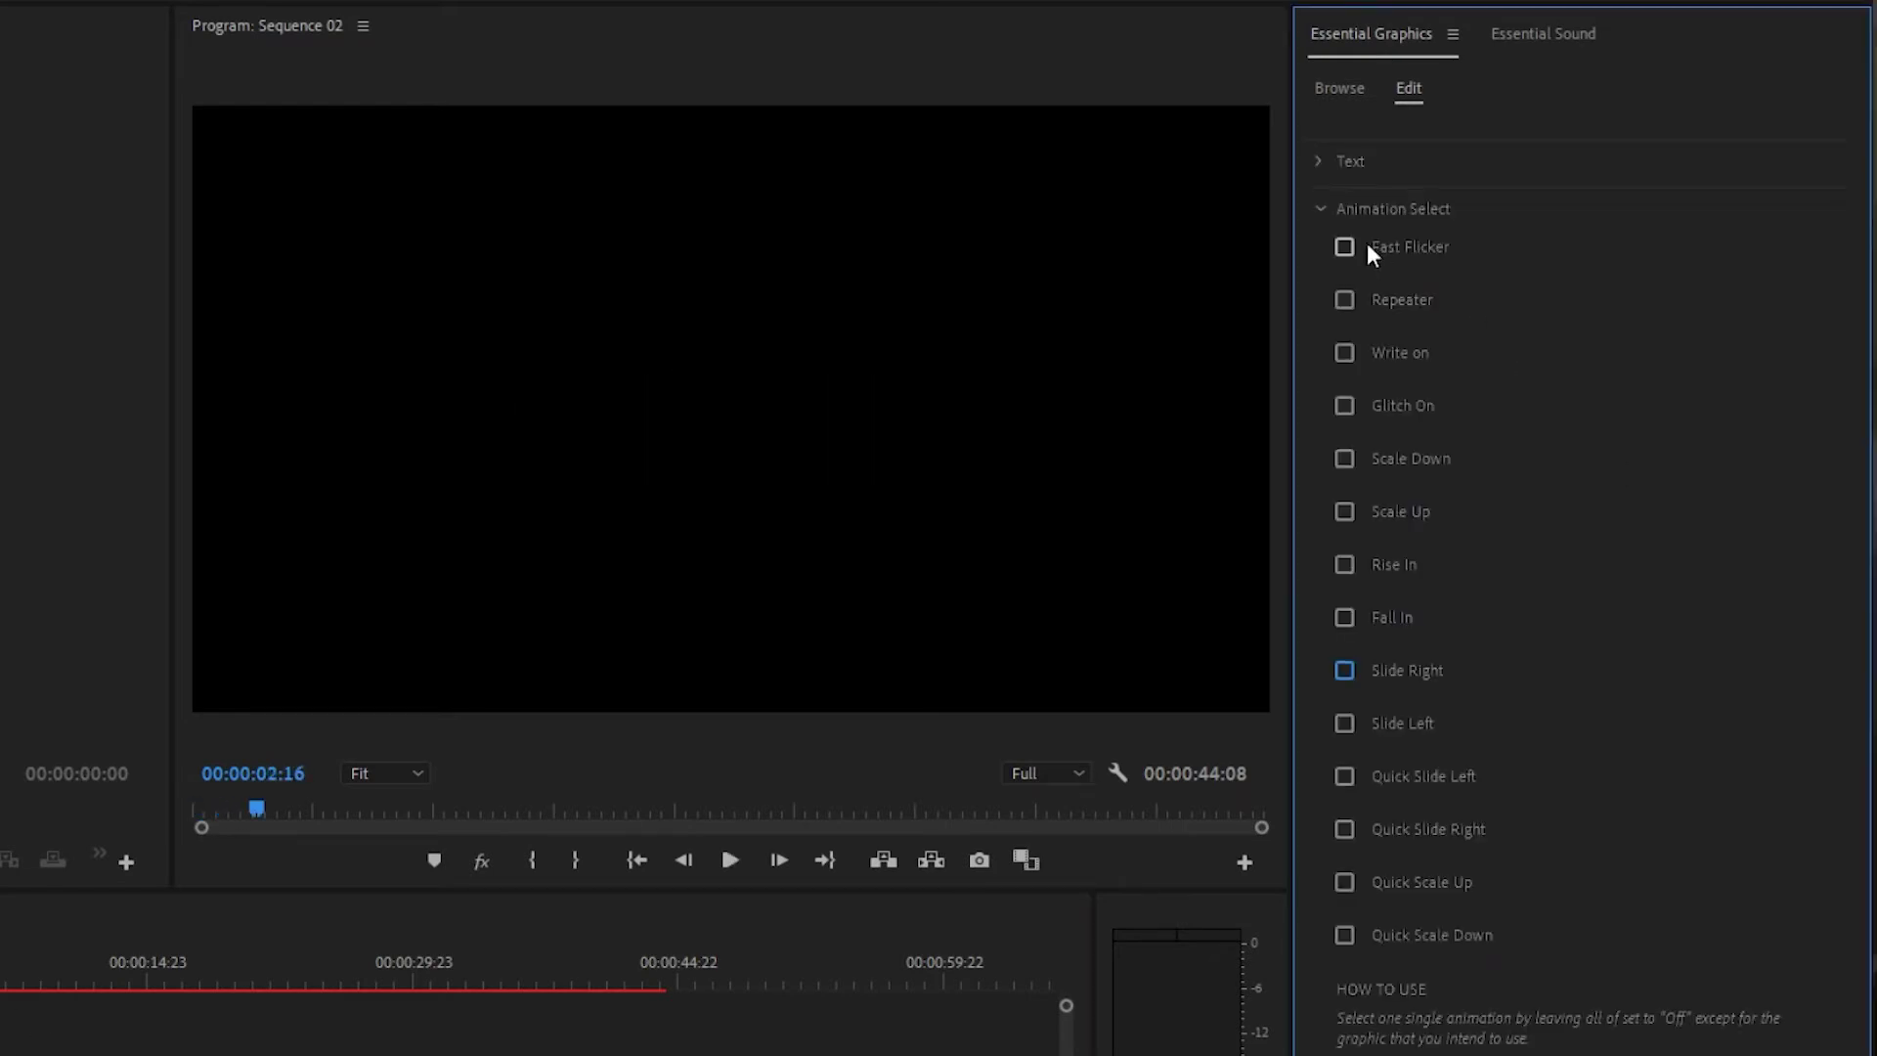
Step: Try Fast Flicker, then Repeater alone, previewing each animation from the start
click(1346, 246)
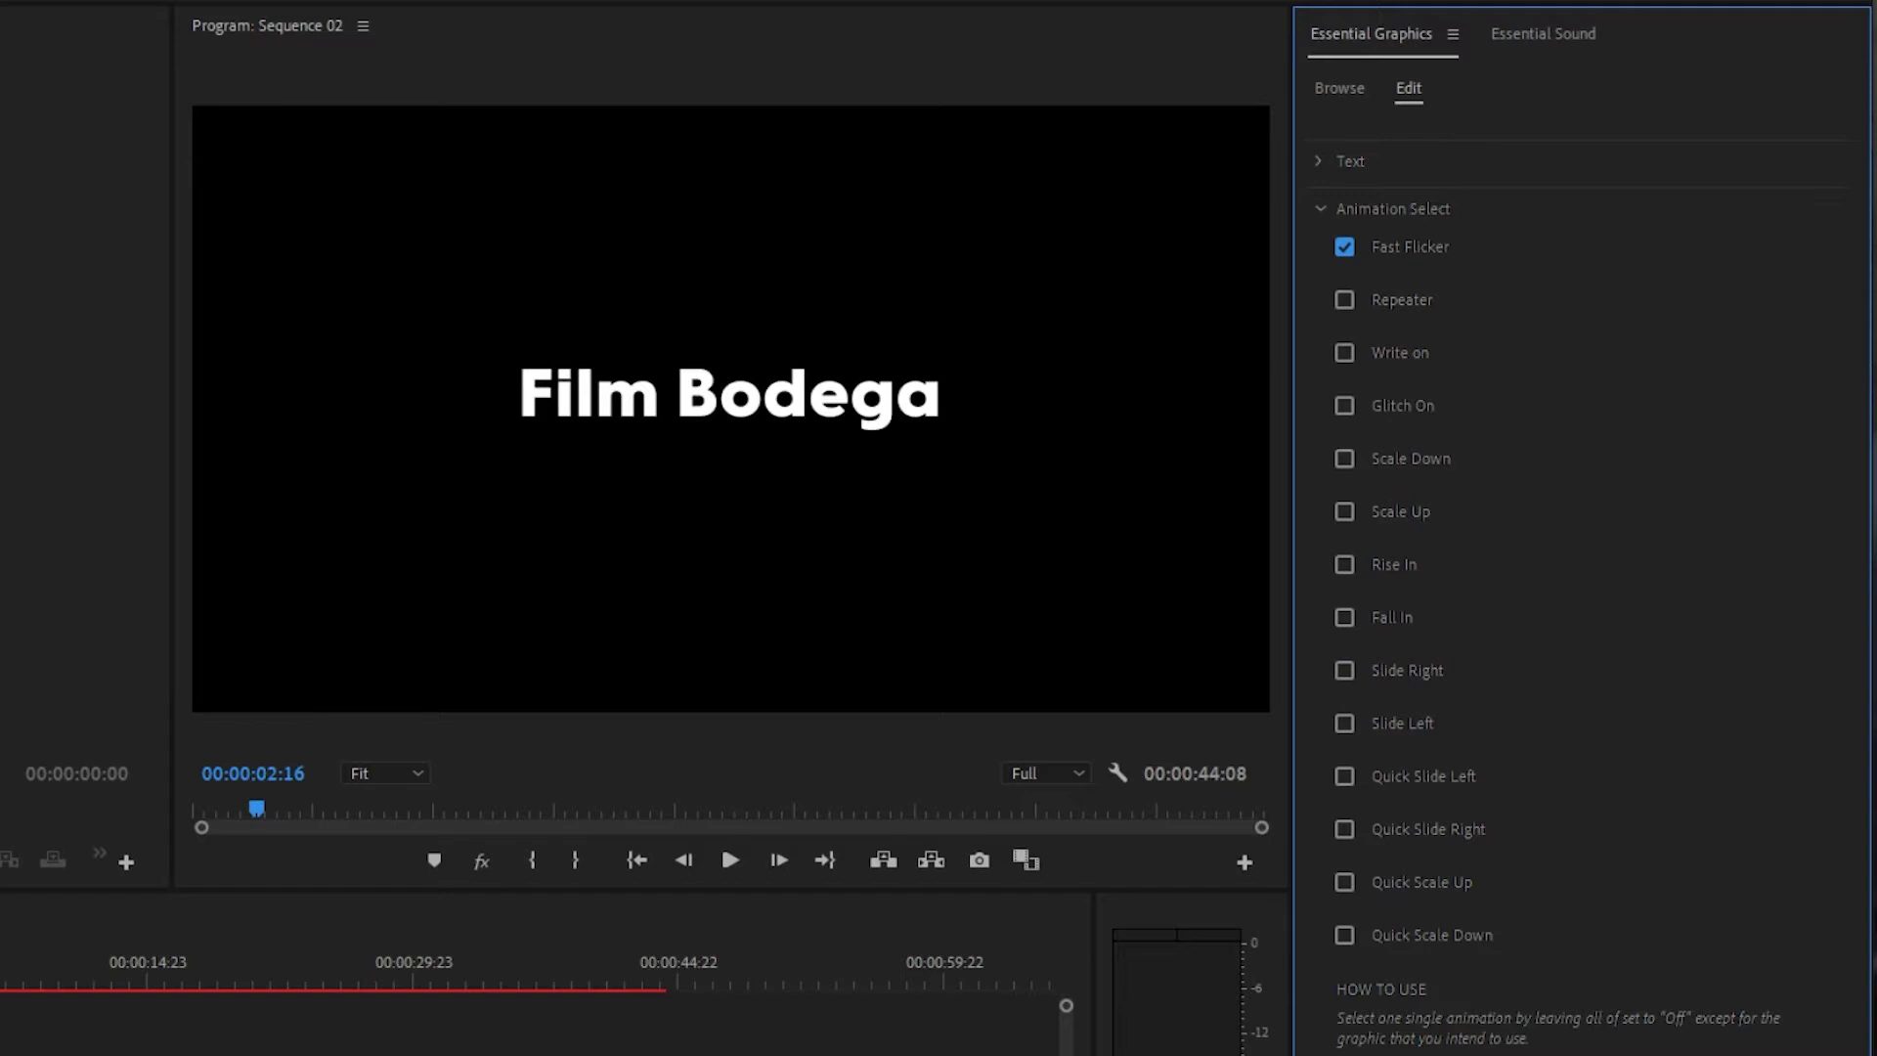
key(Home)
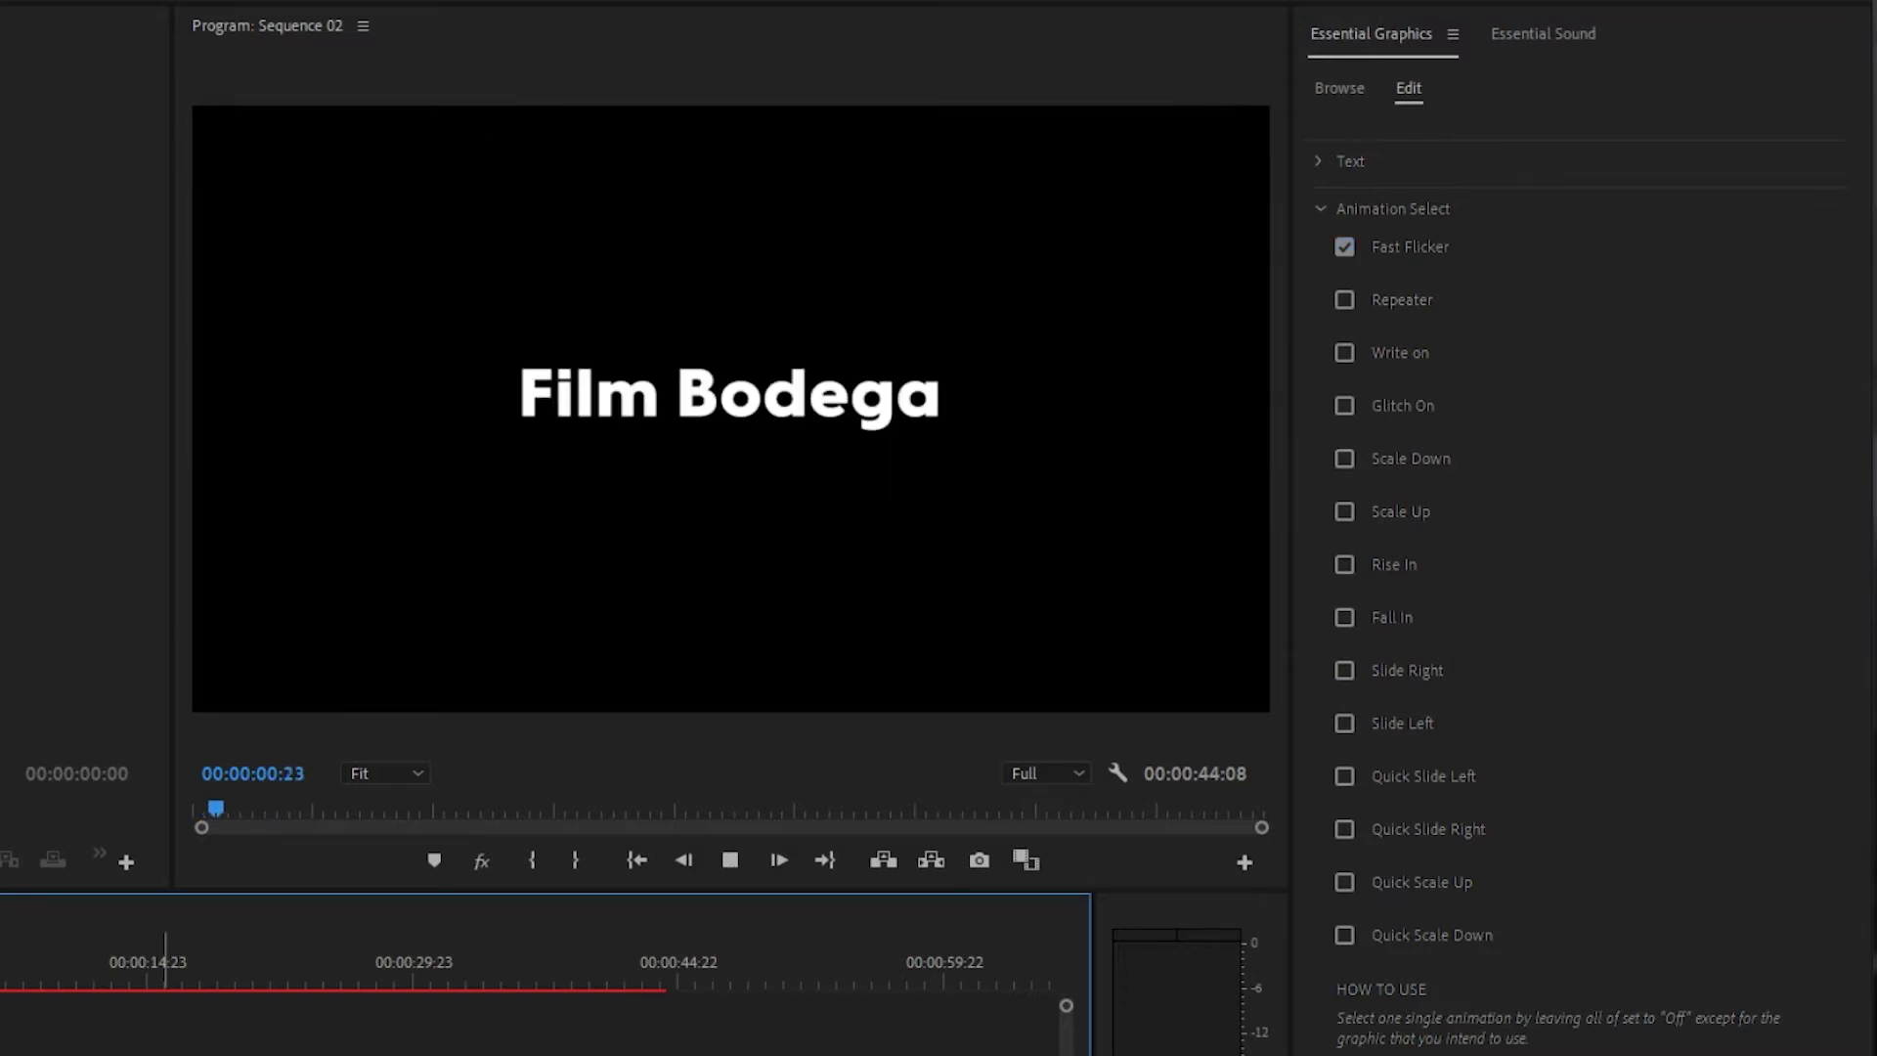
key(space)
click(1346, 300)
click(1345, 248)
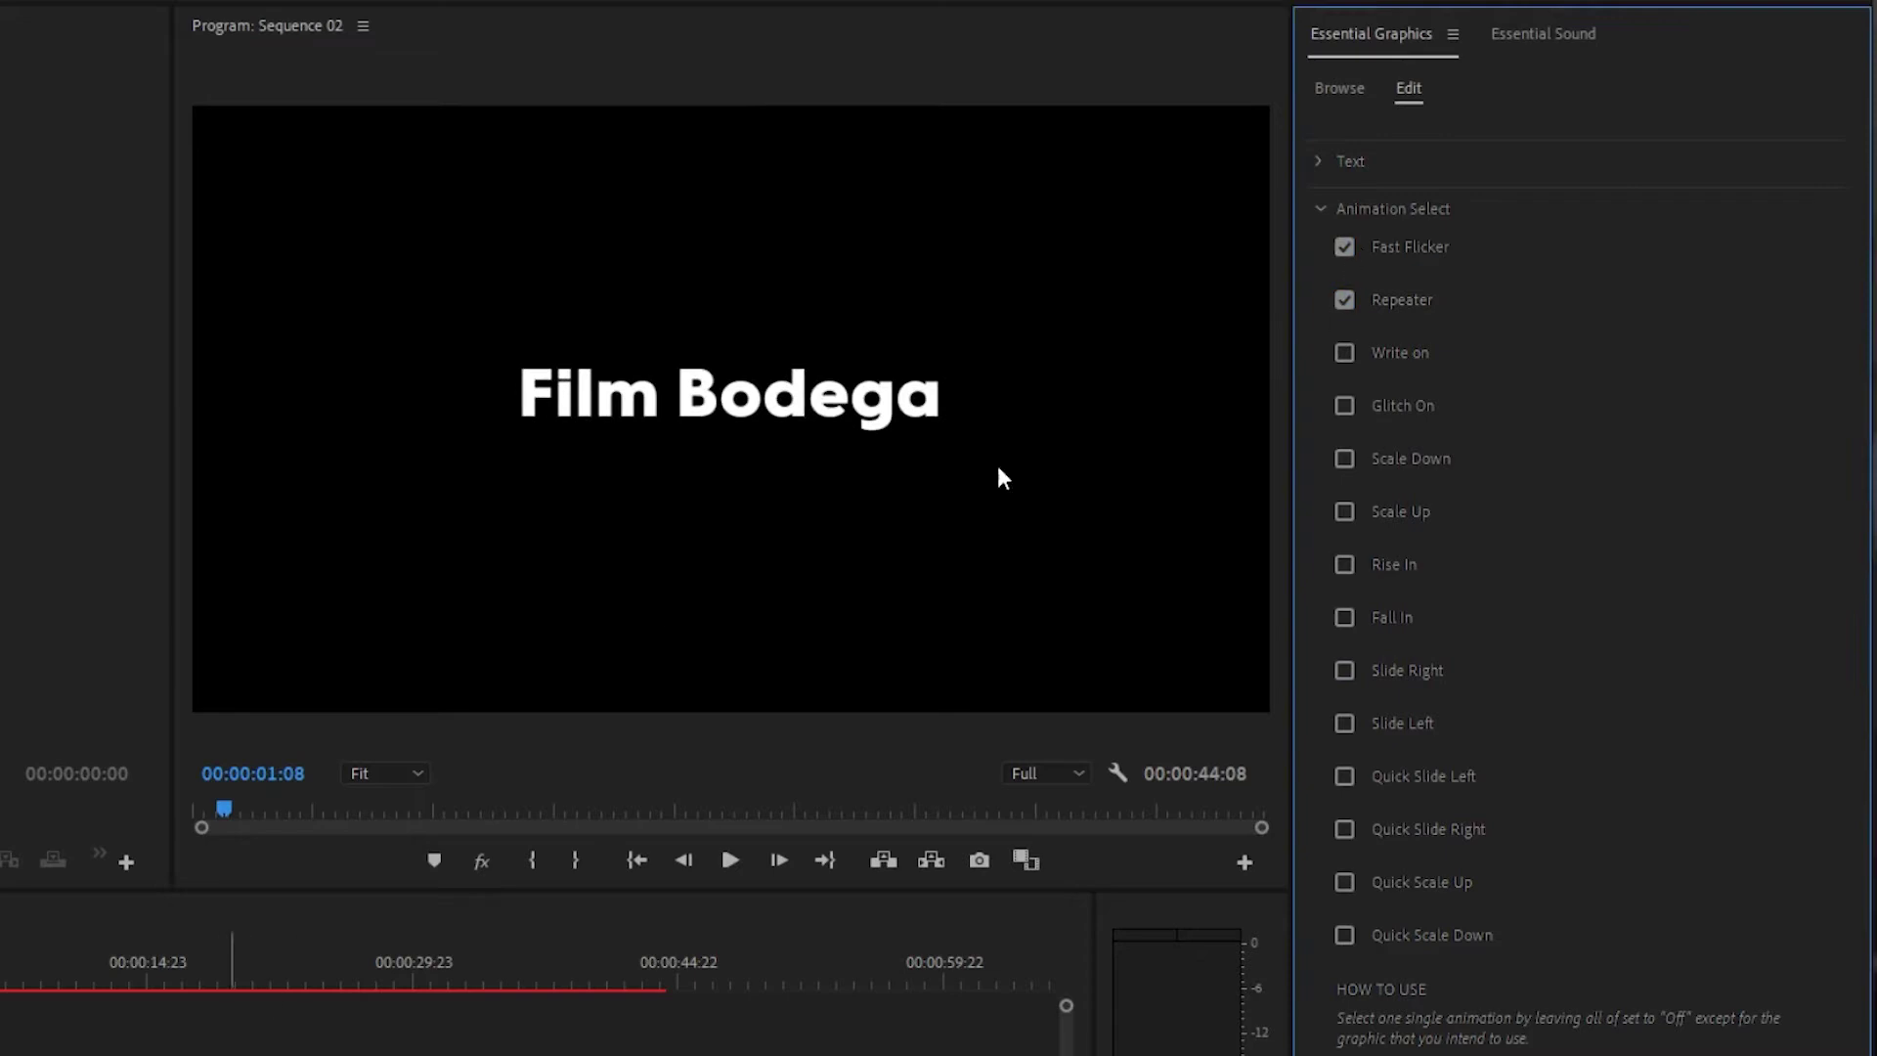
key(Home)
key(space)
key(space)
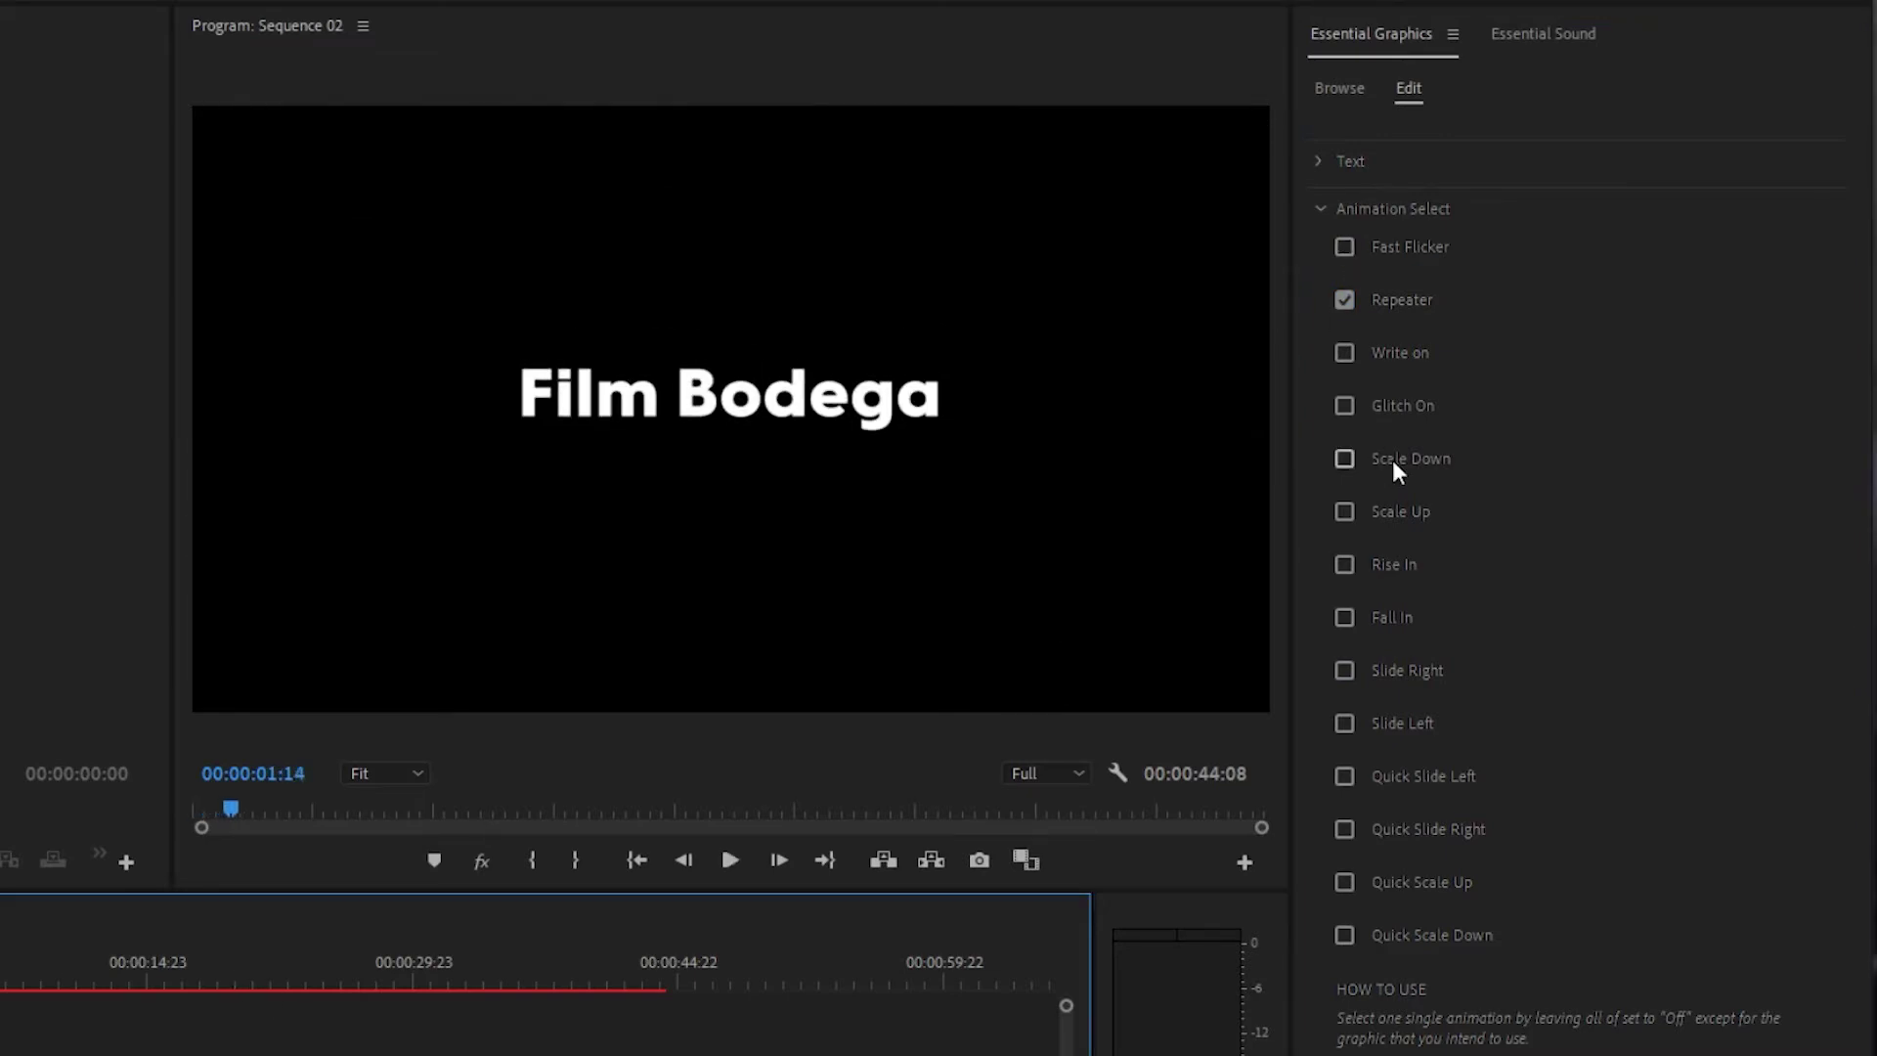
Step: Settle on Glitch On with Repeater and replay the title from the start
click(1345, 300)
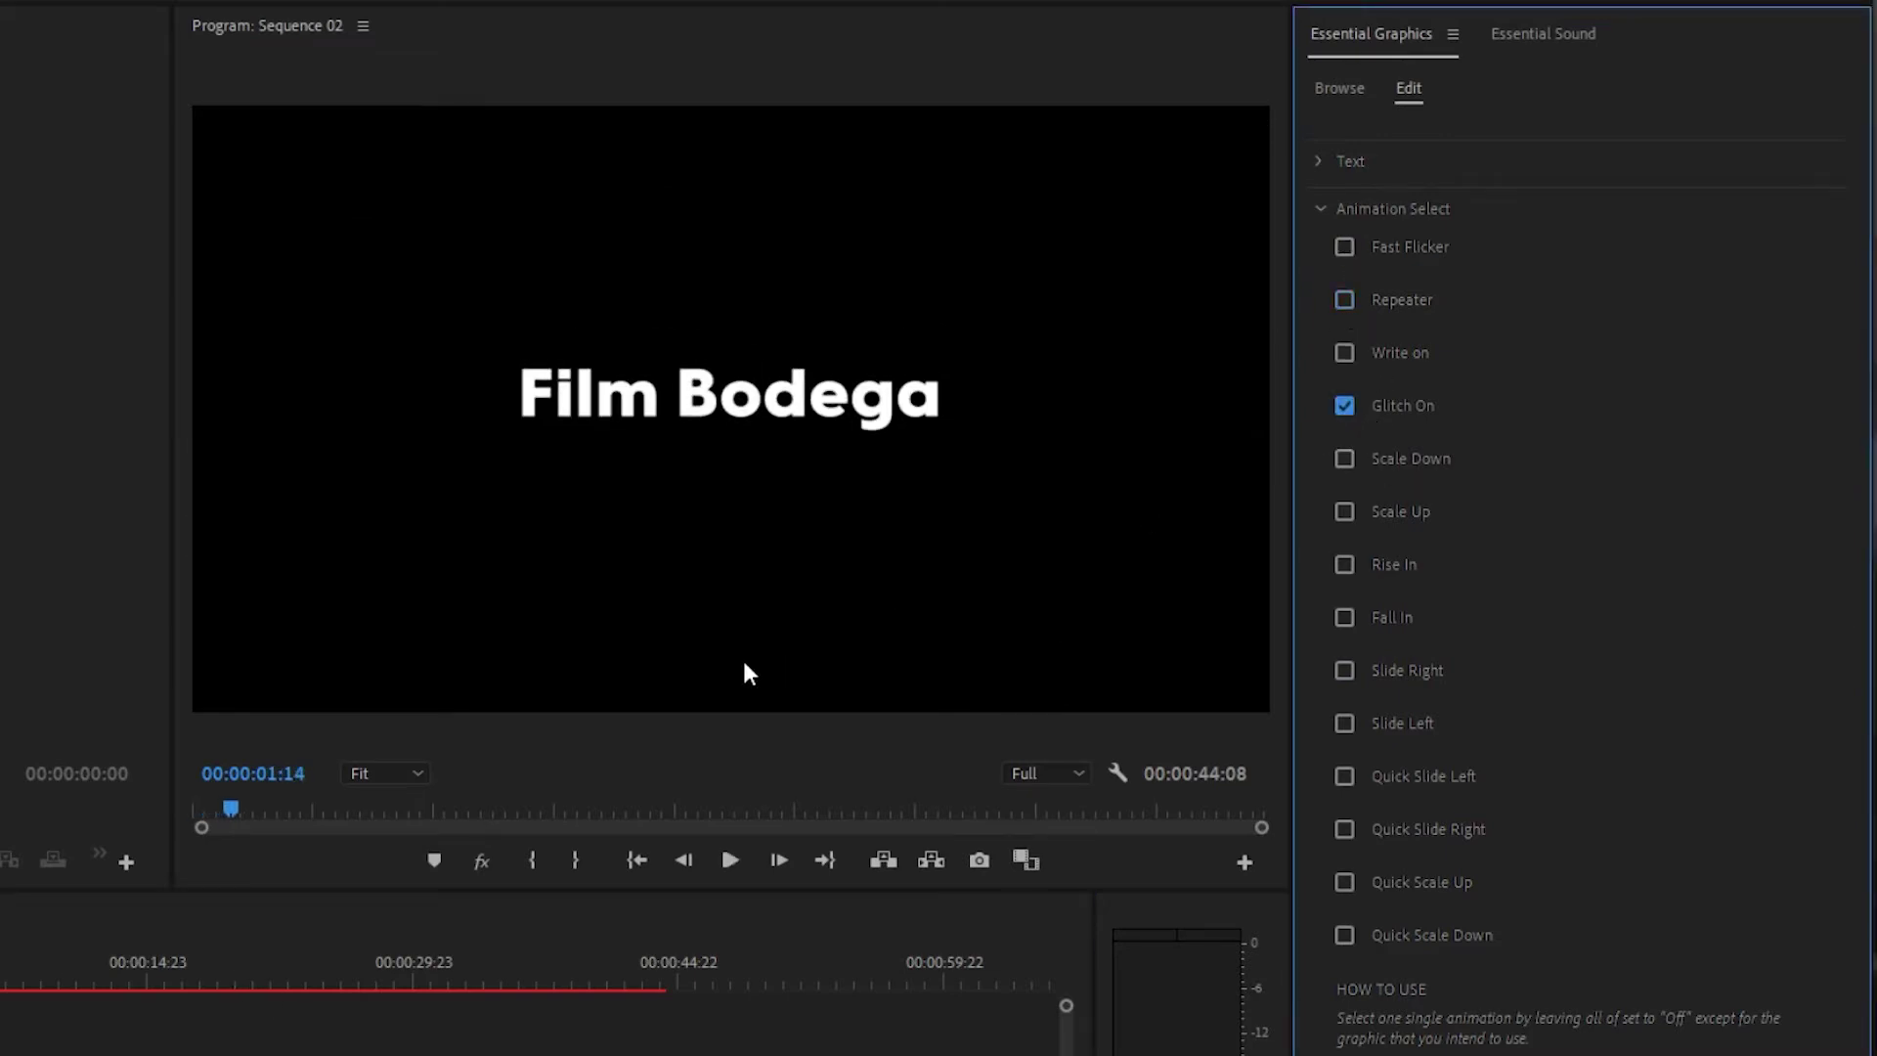
key(Home)
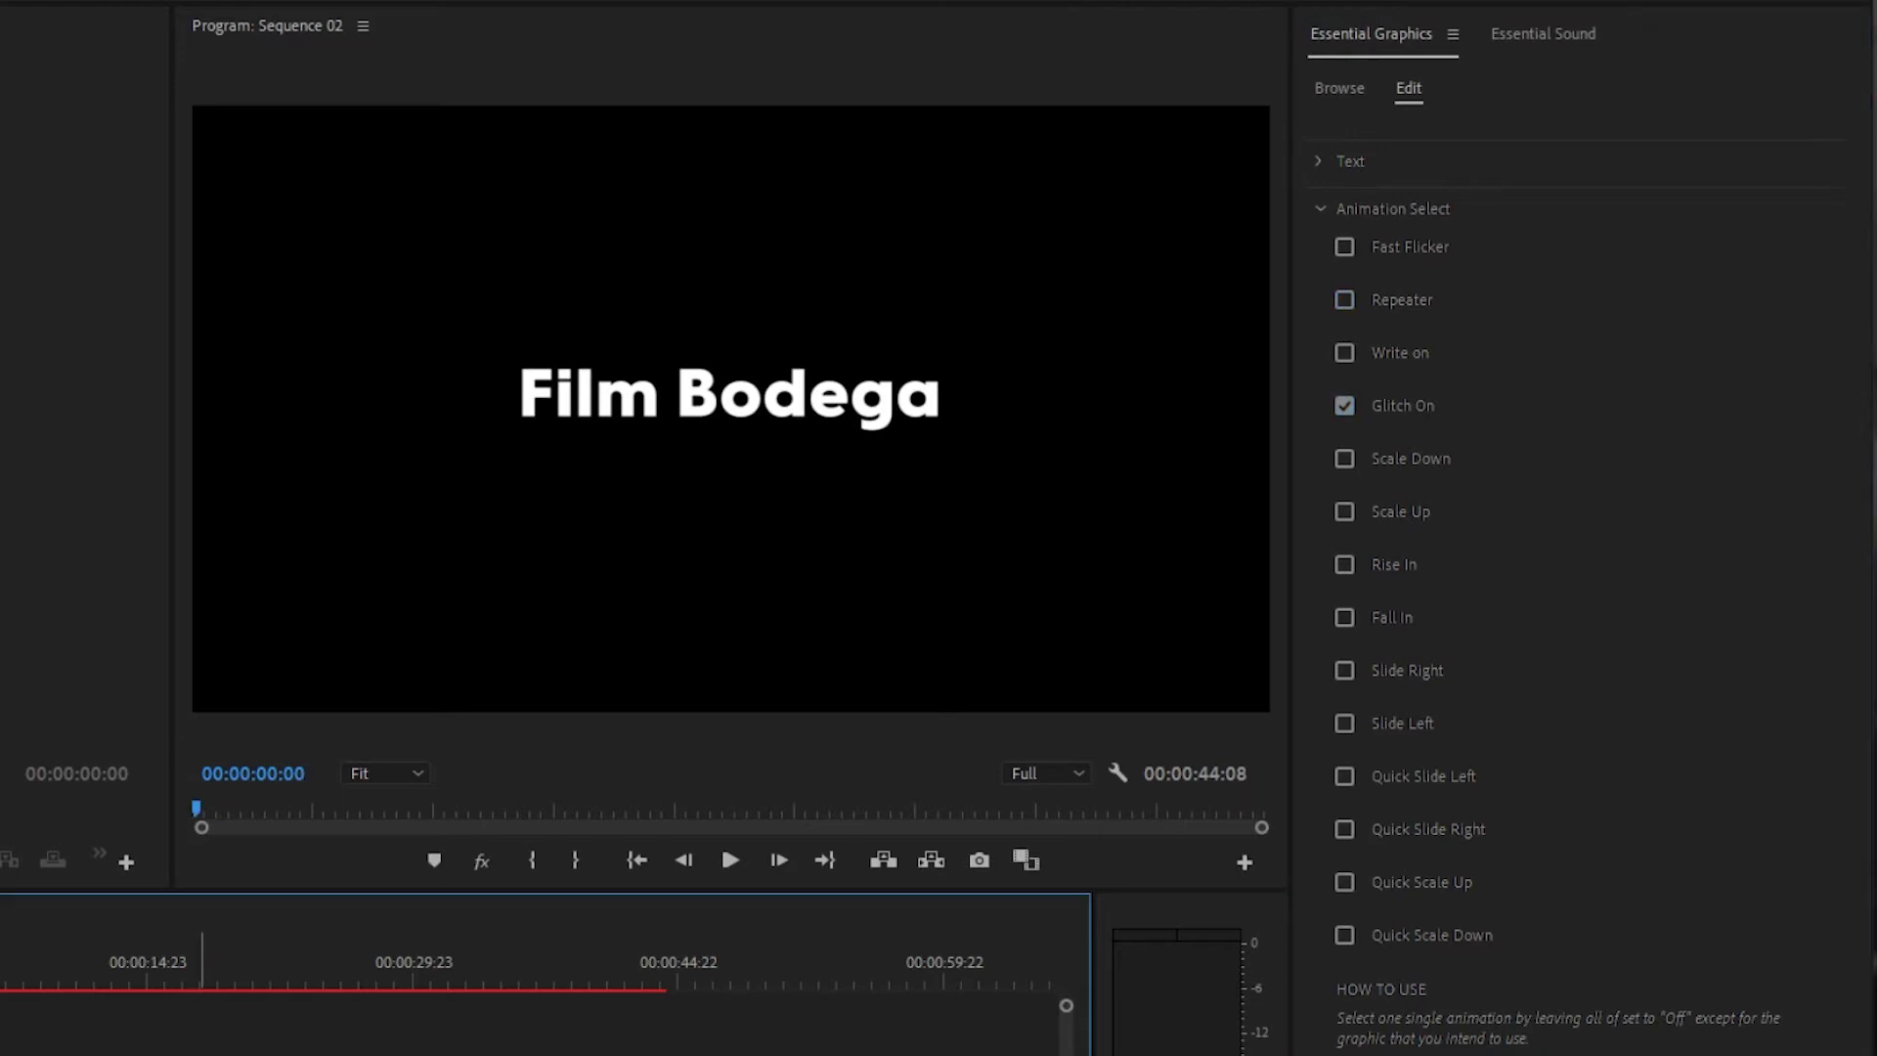
key(space)
click(1346, 512)
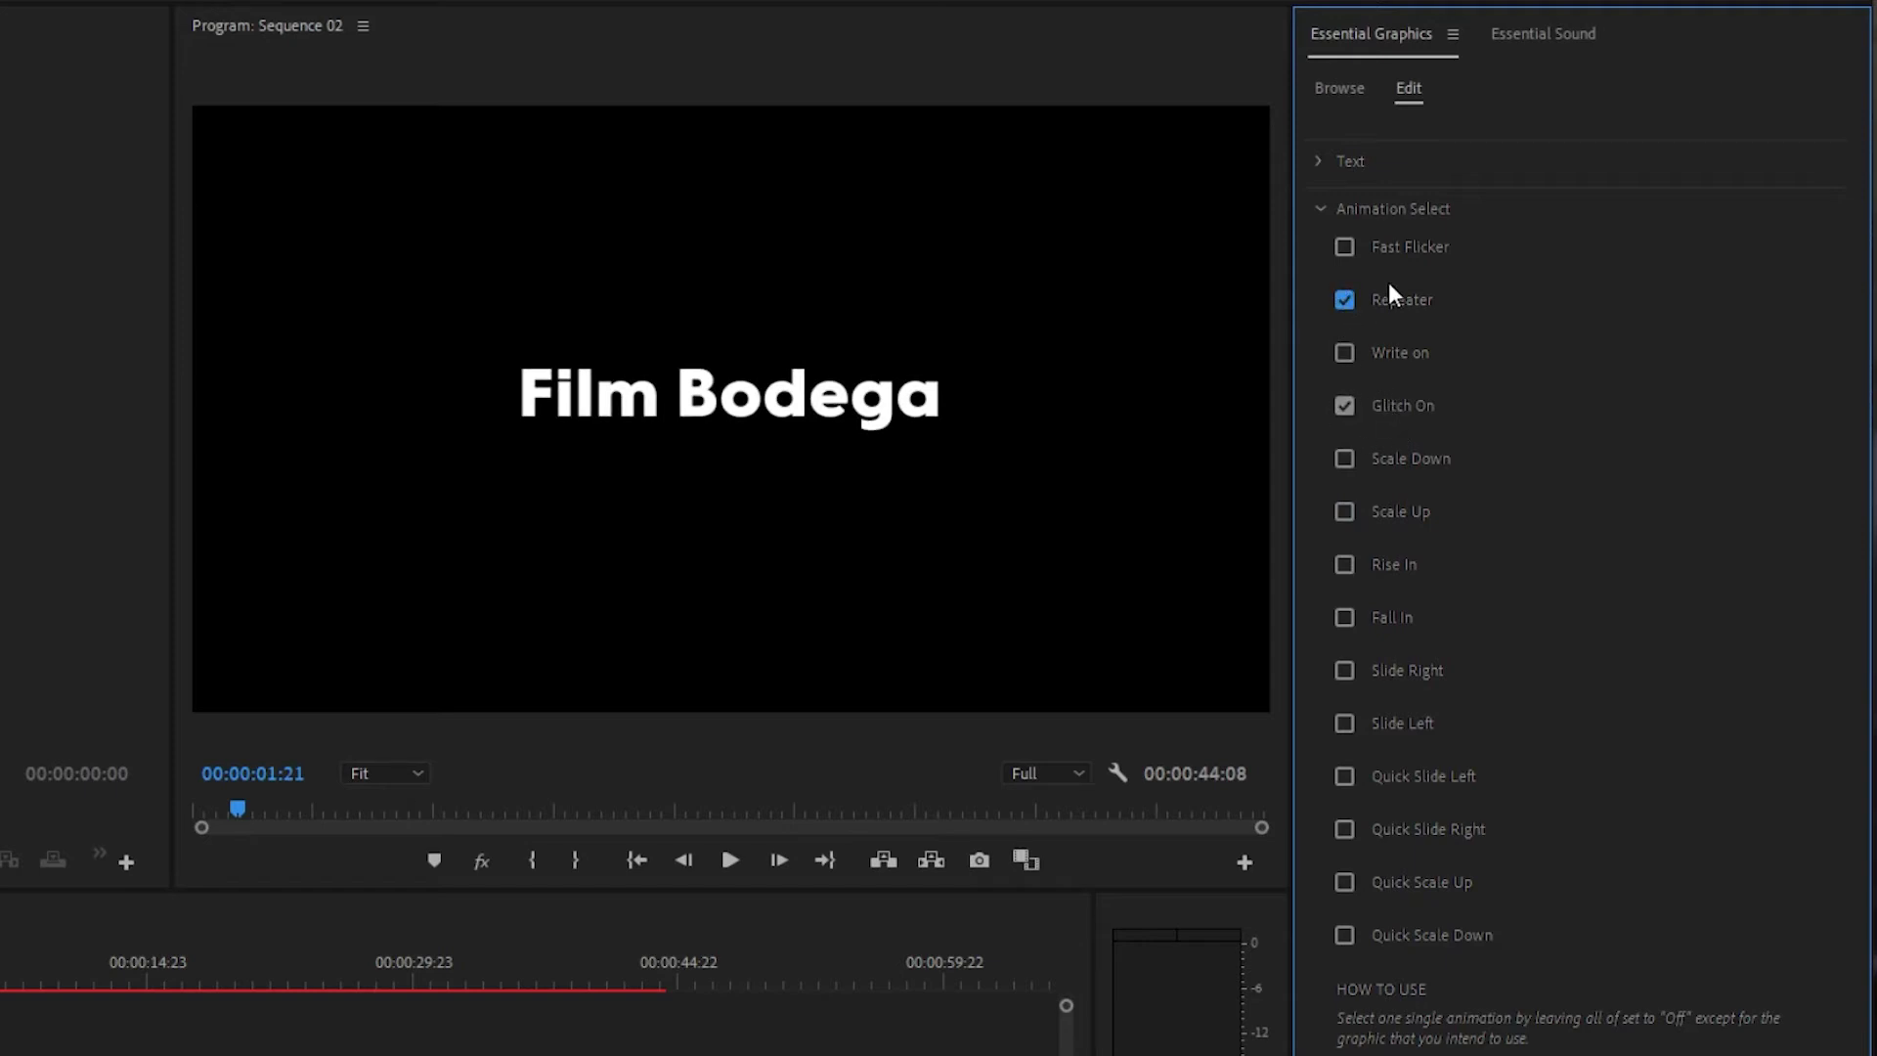
click(64, 1032)
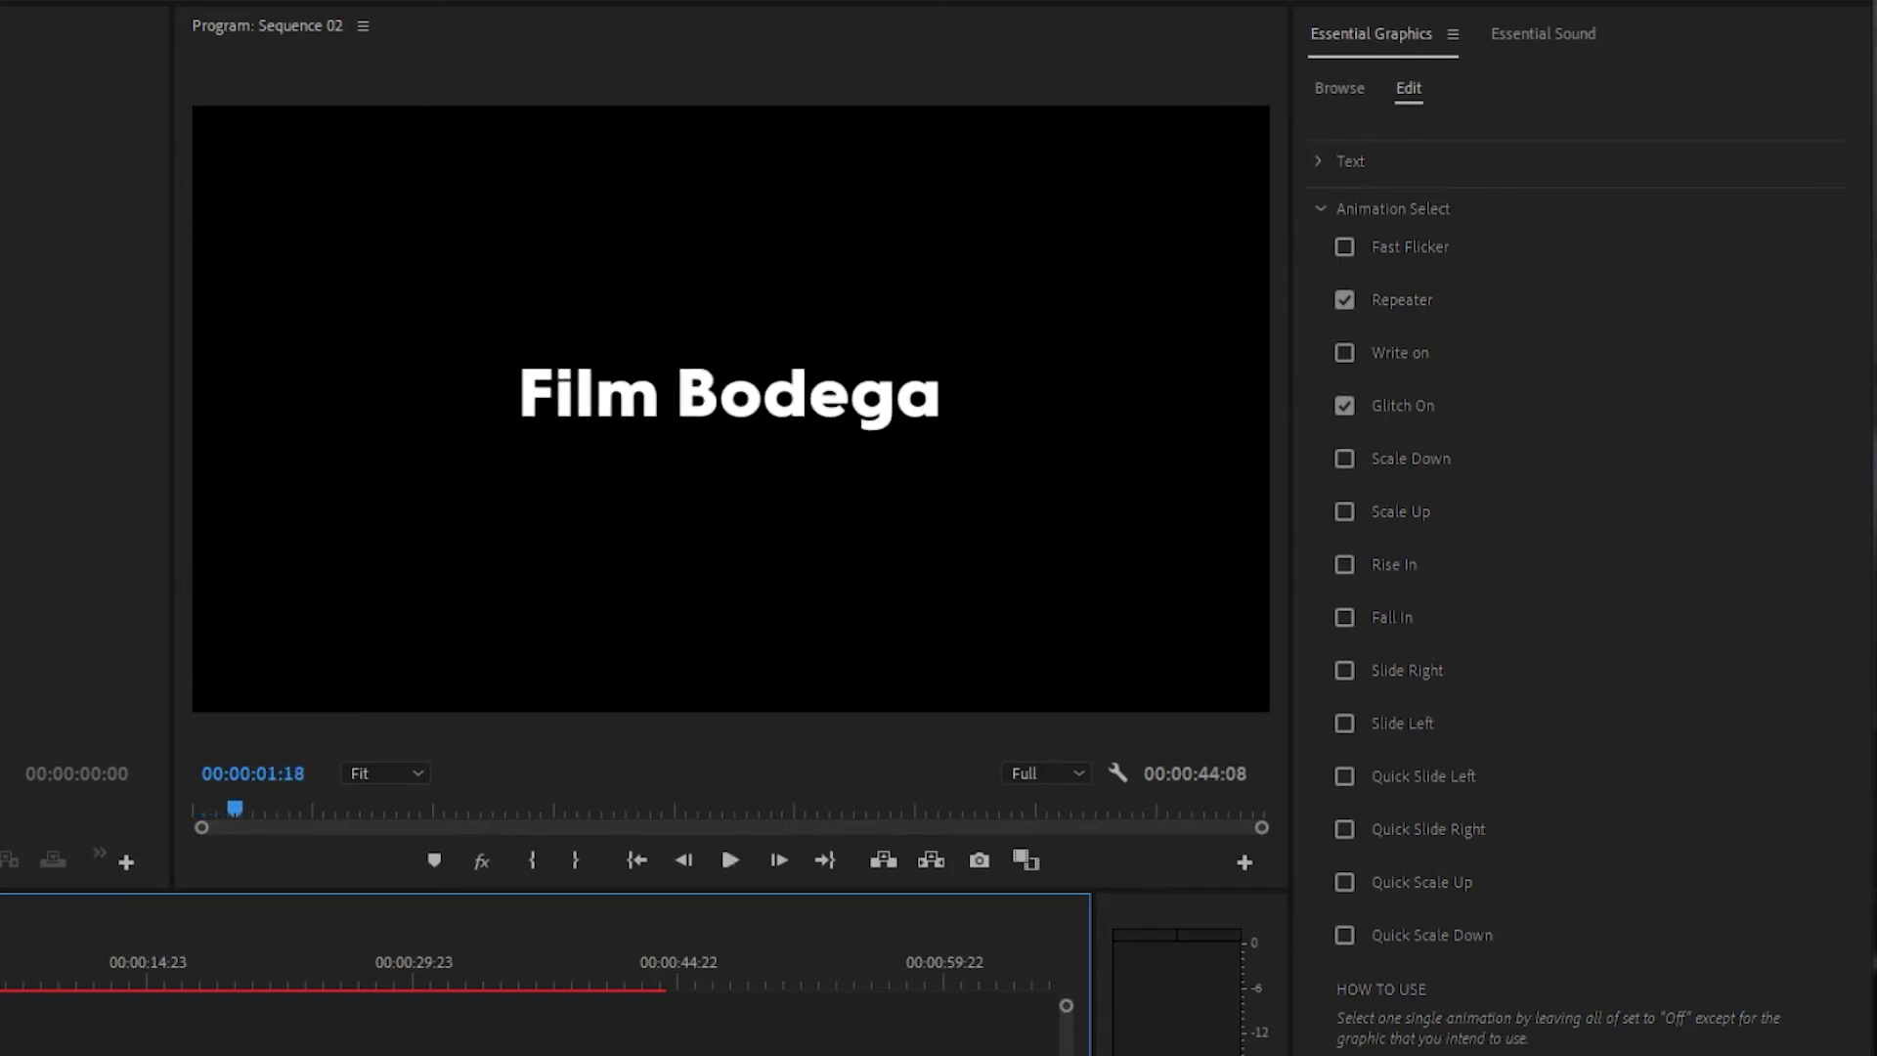
key(Home)
key(space)
key(Home)
key(space)
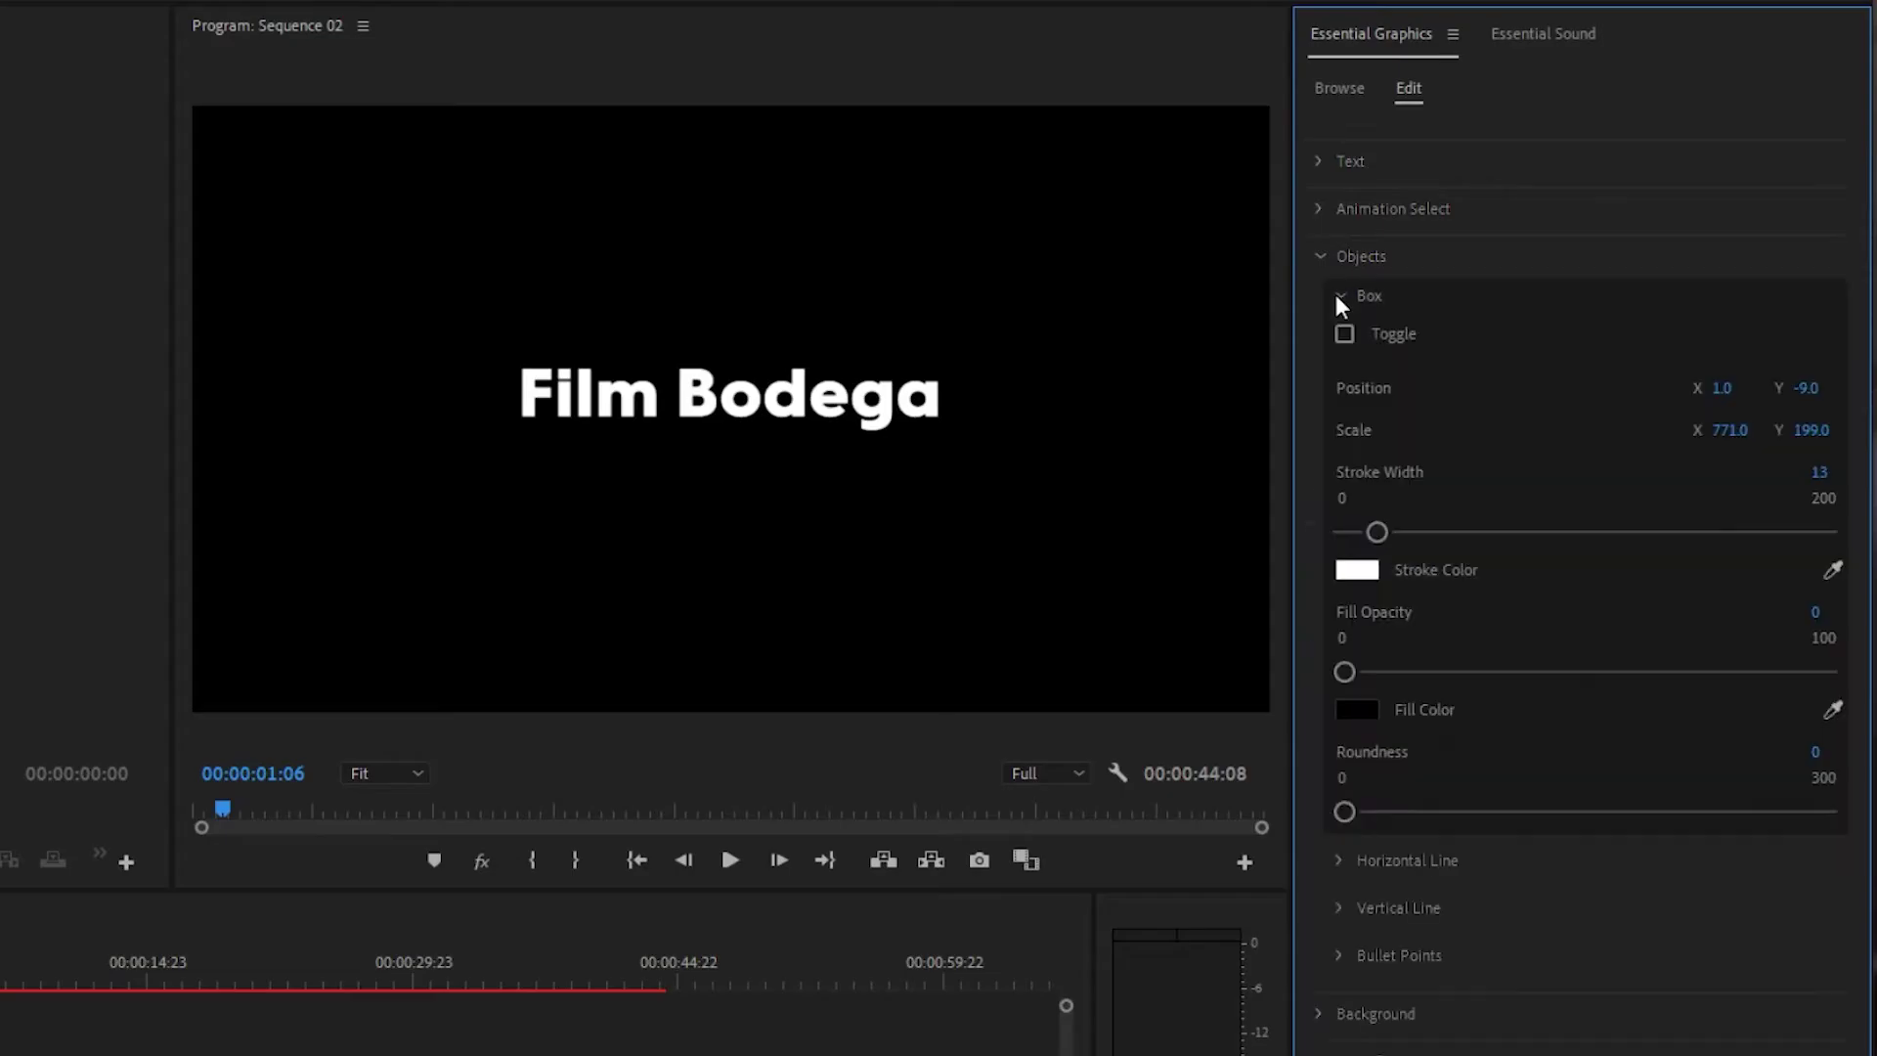
Step: Turn on the Box outline, move it up, set Roundness to 300 and Scale X to 891
click(1344, 335)
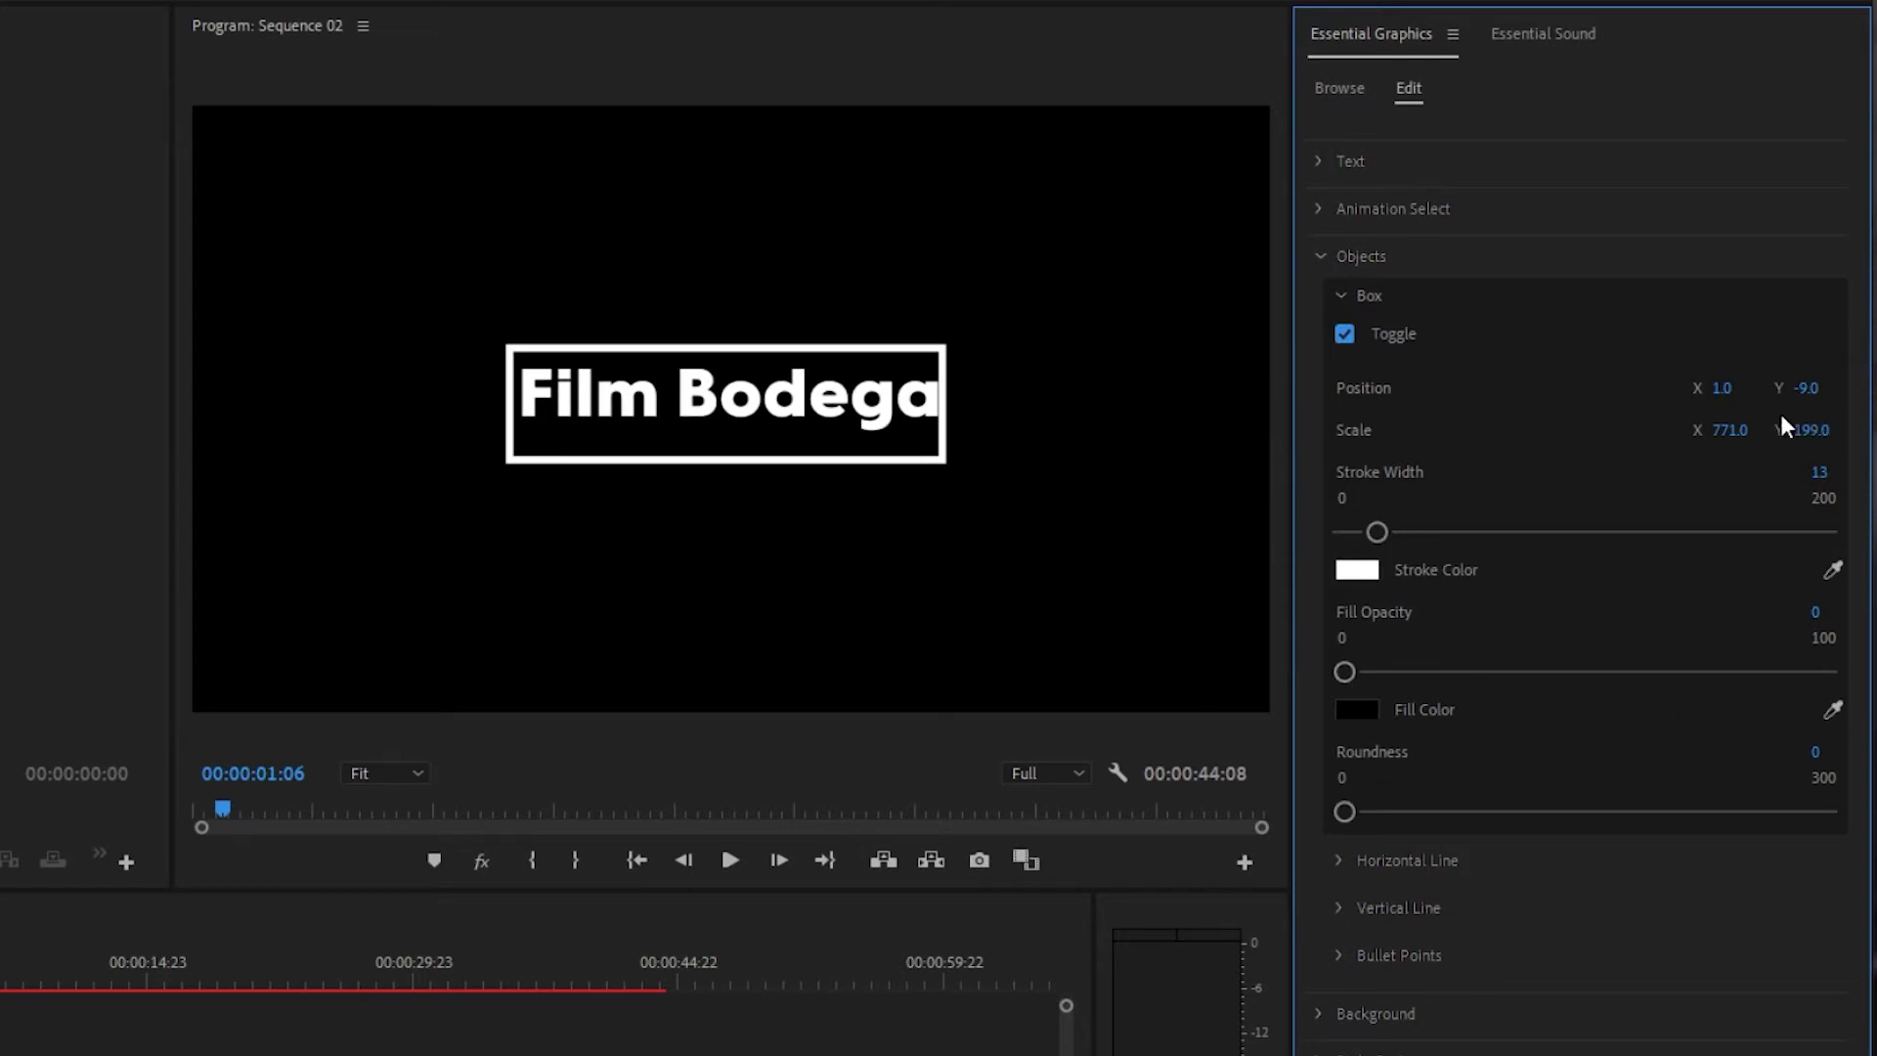
mouse_move(1809, 388)
mouse_down()
mouse_move(1789, 388)
mouse_move(1822, 388)
mouse_up()
drag(1738, 439, 1731, 430)
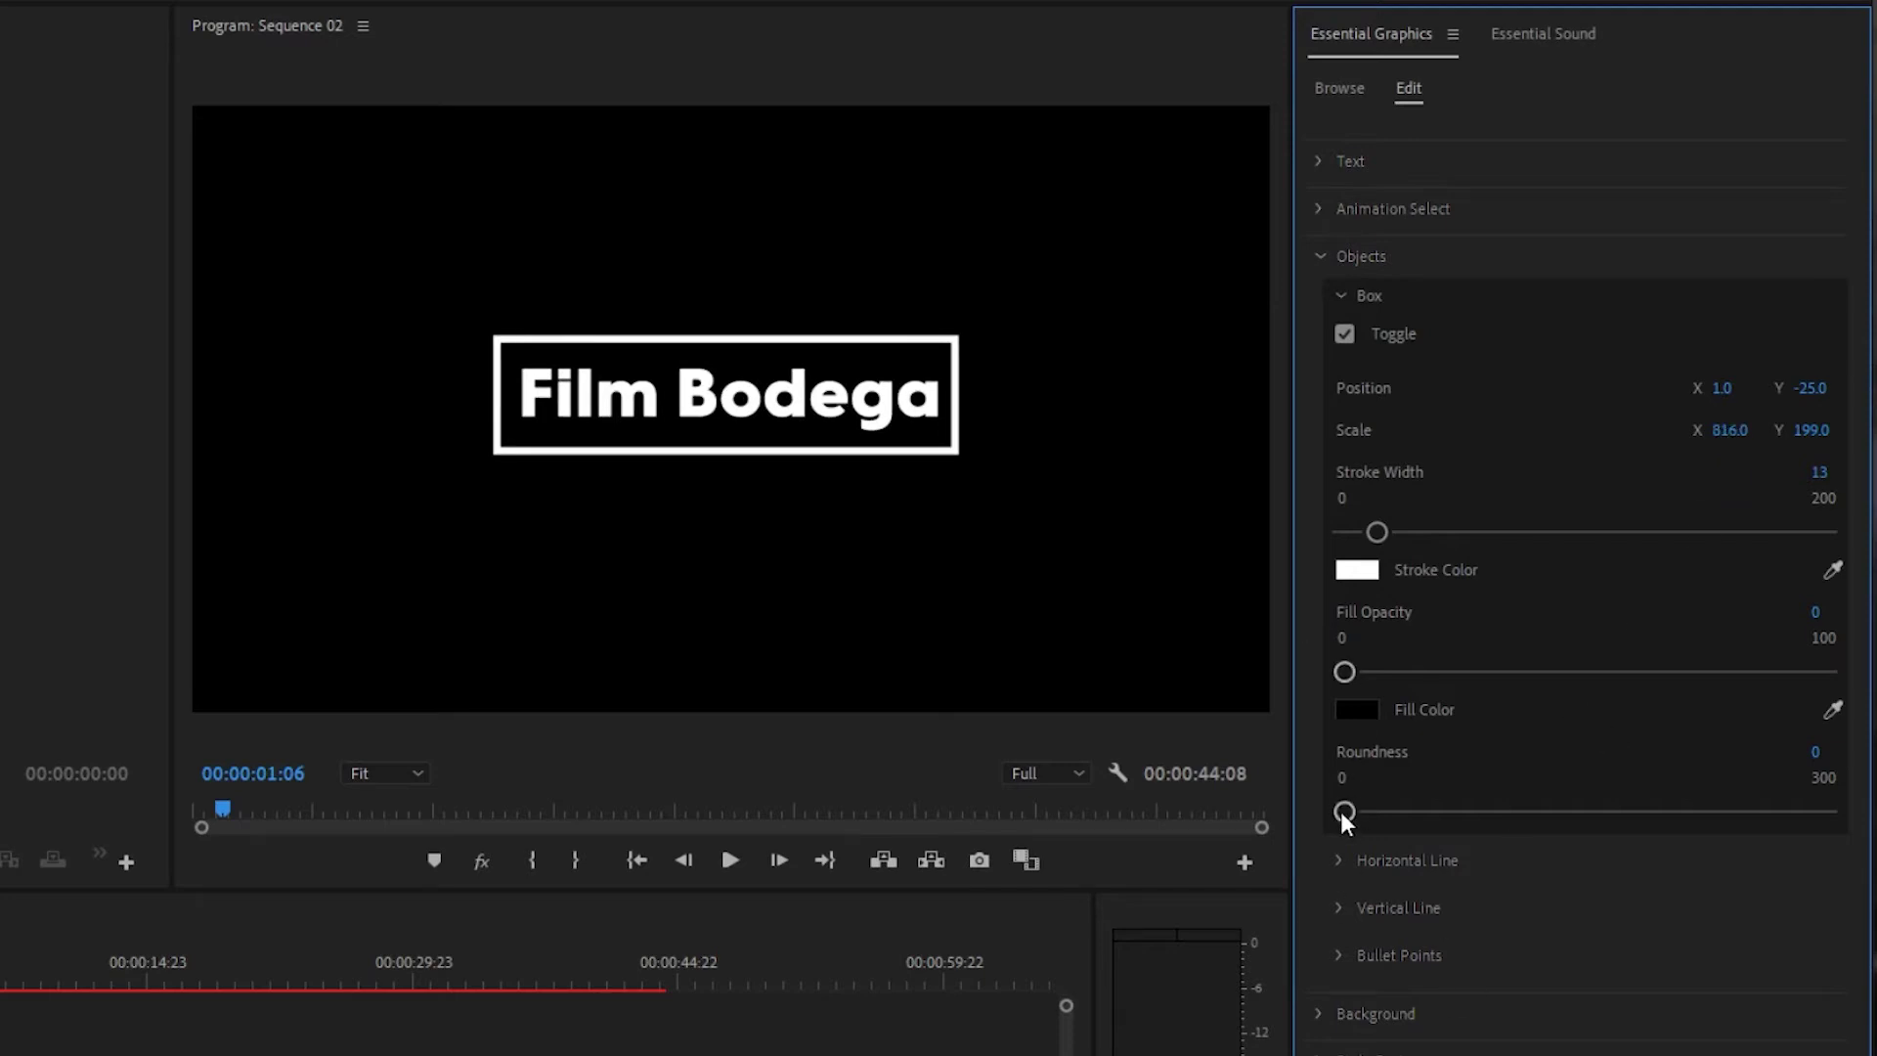
drag(1446, 813, 1370, 812)
drag(1521, 812, 1824, 811)
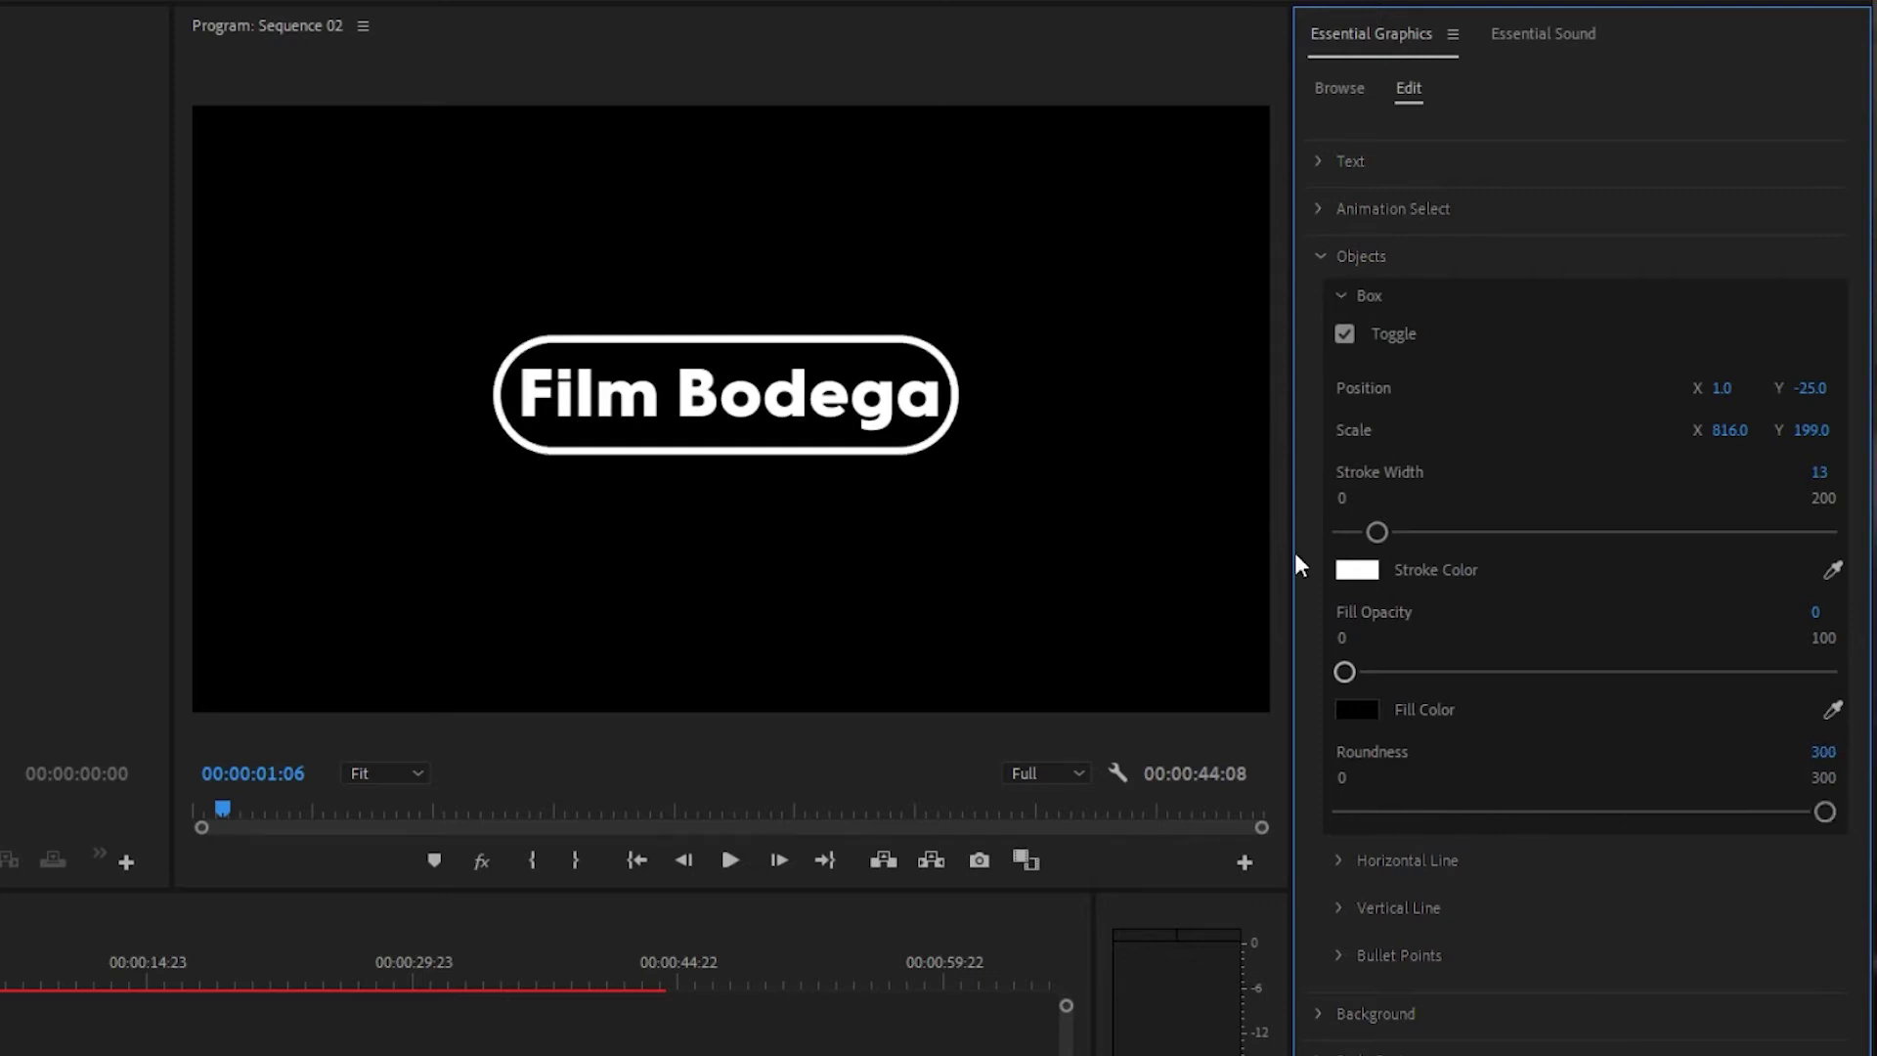
drag(1759, 431, 1833, 431)
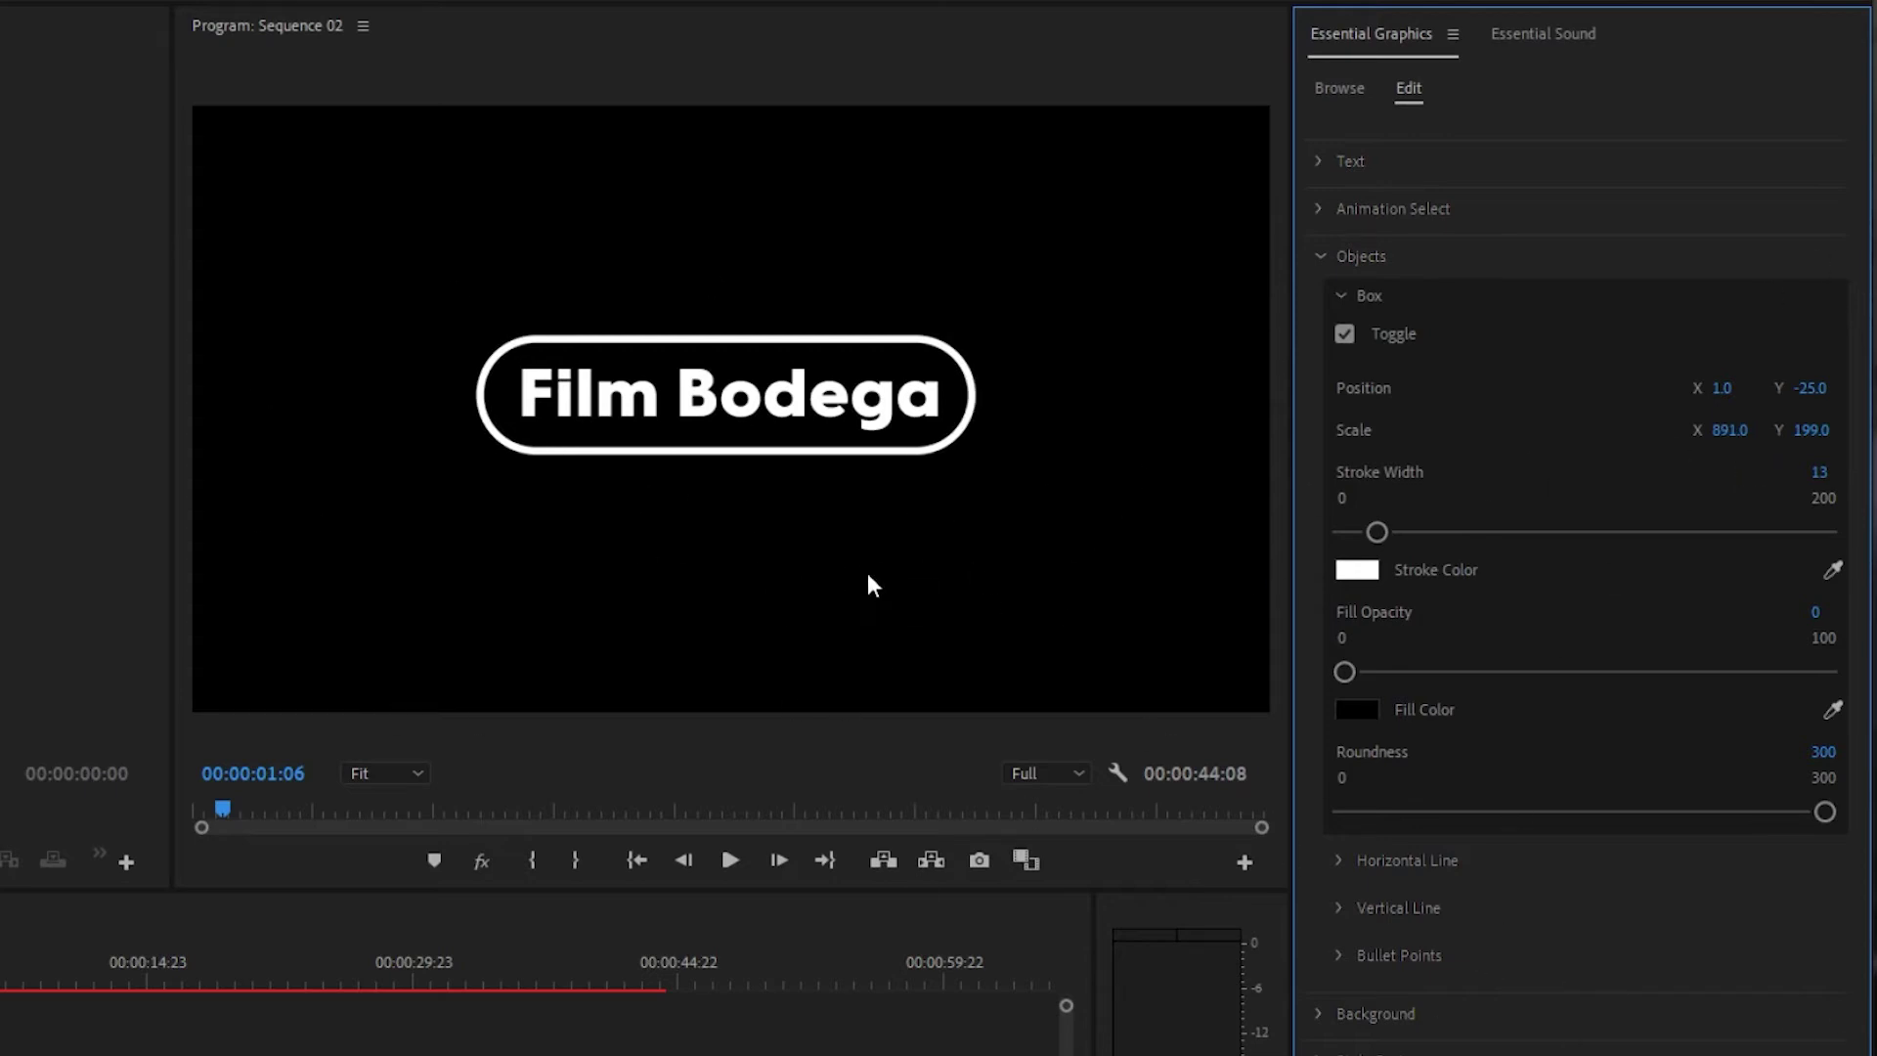
click(1341, 296)
Step: Turn on the underline, lengthen and thin it, and colour it teal
click(1338, 344)
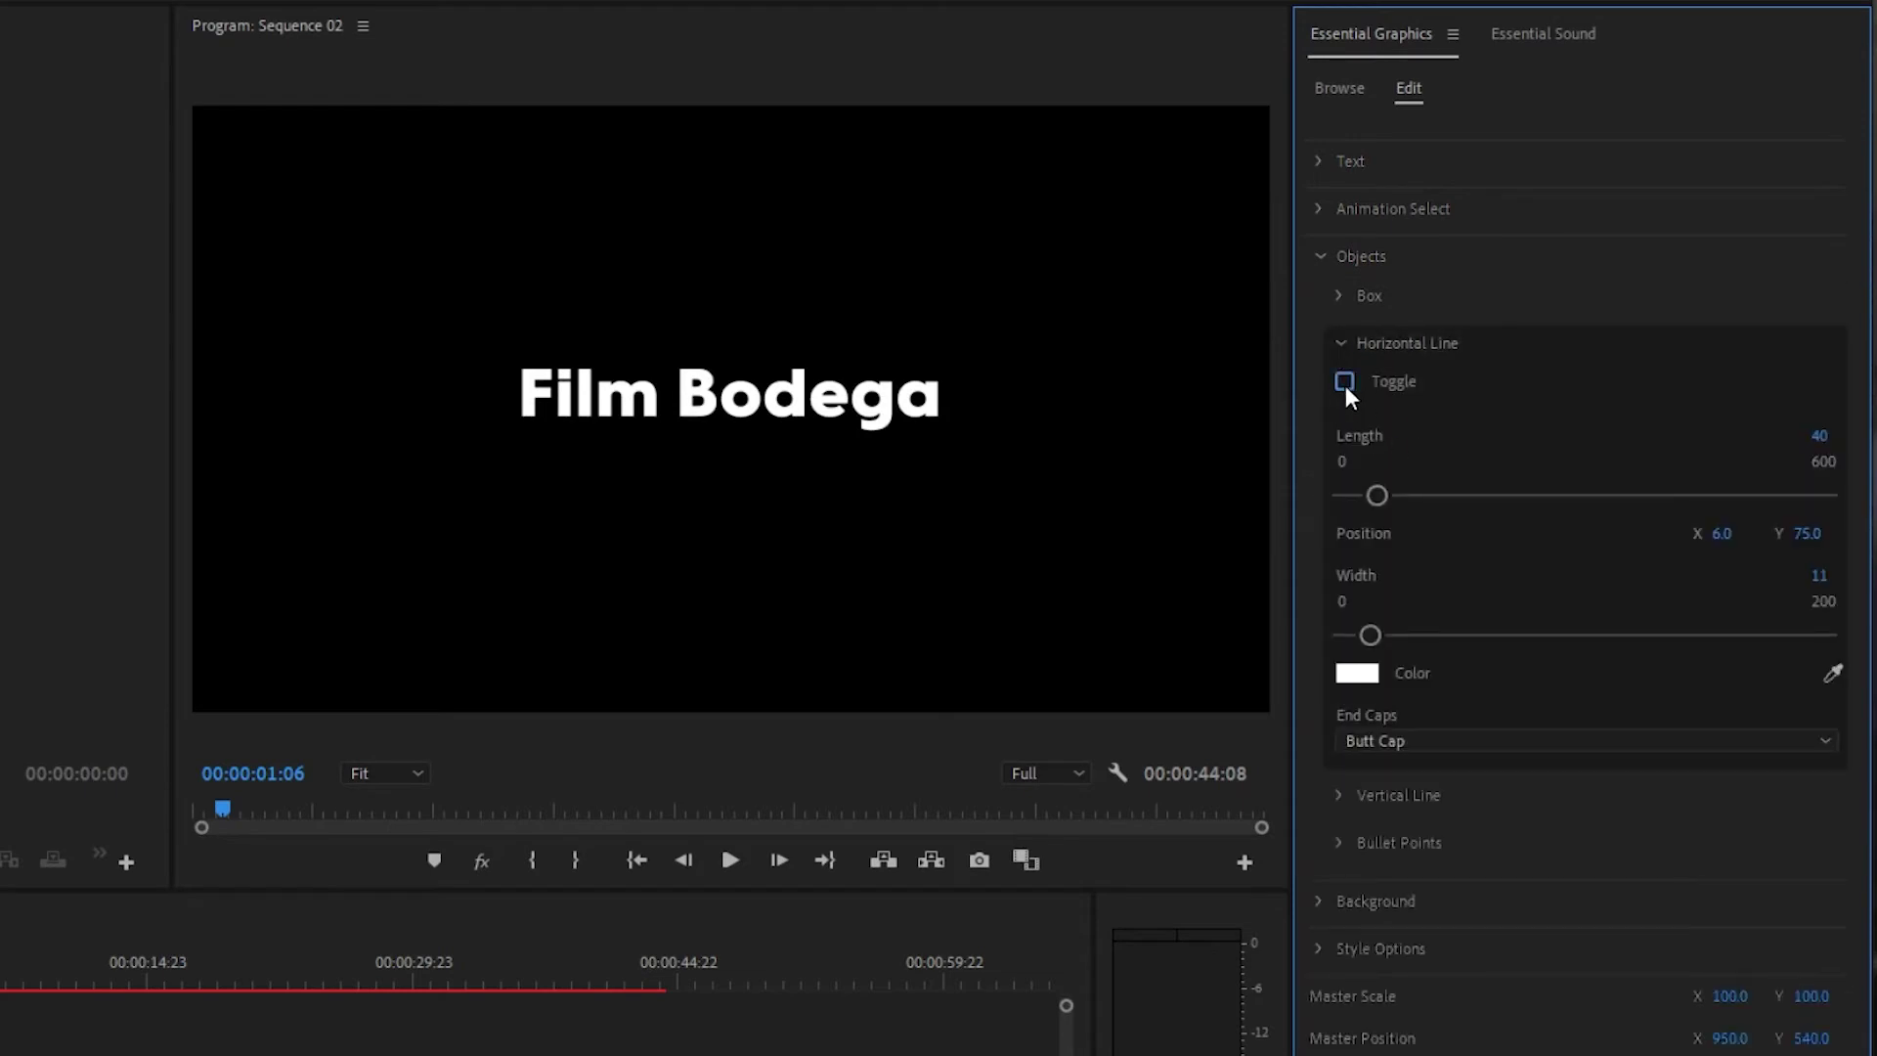
click(1346, 383)
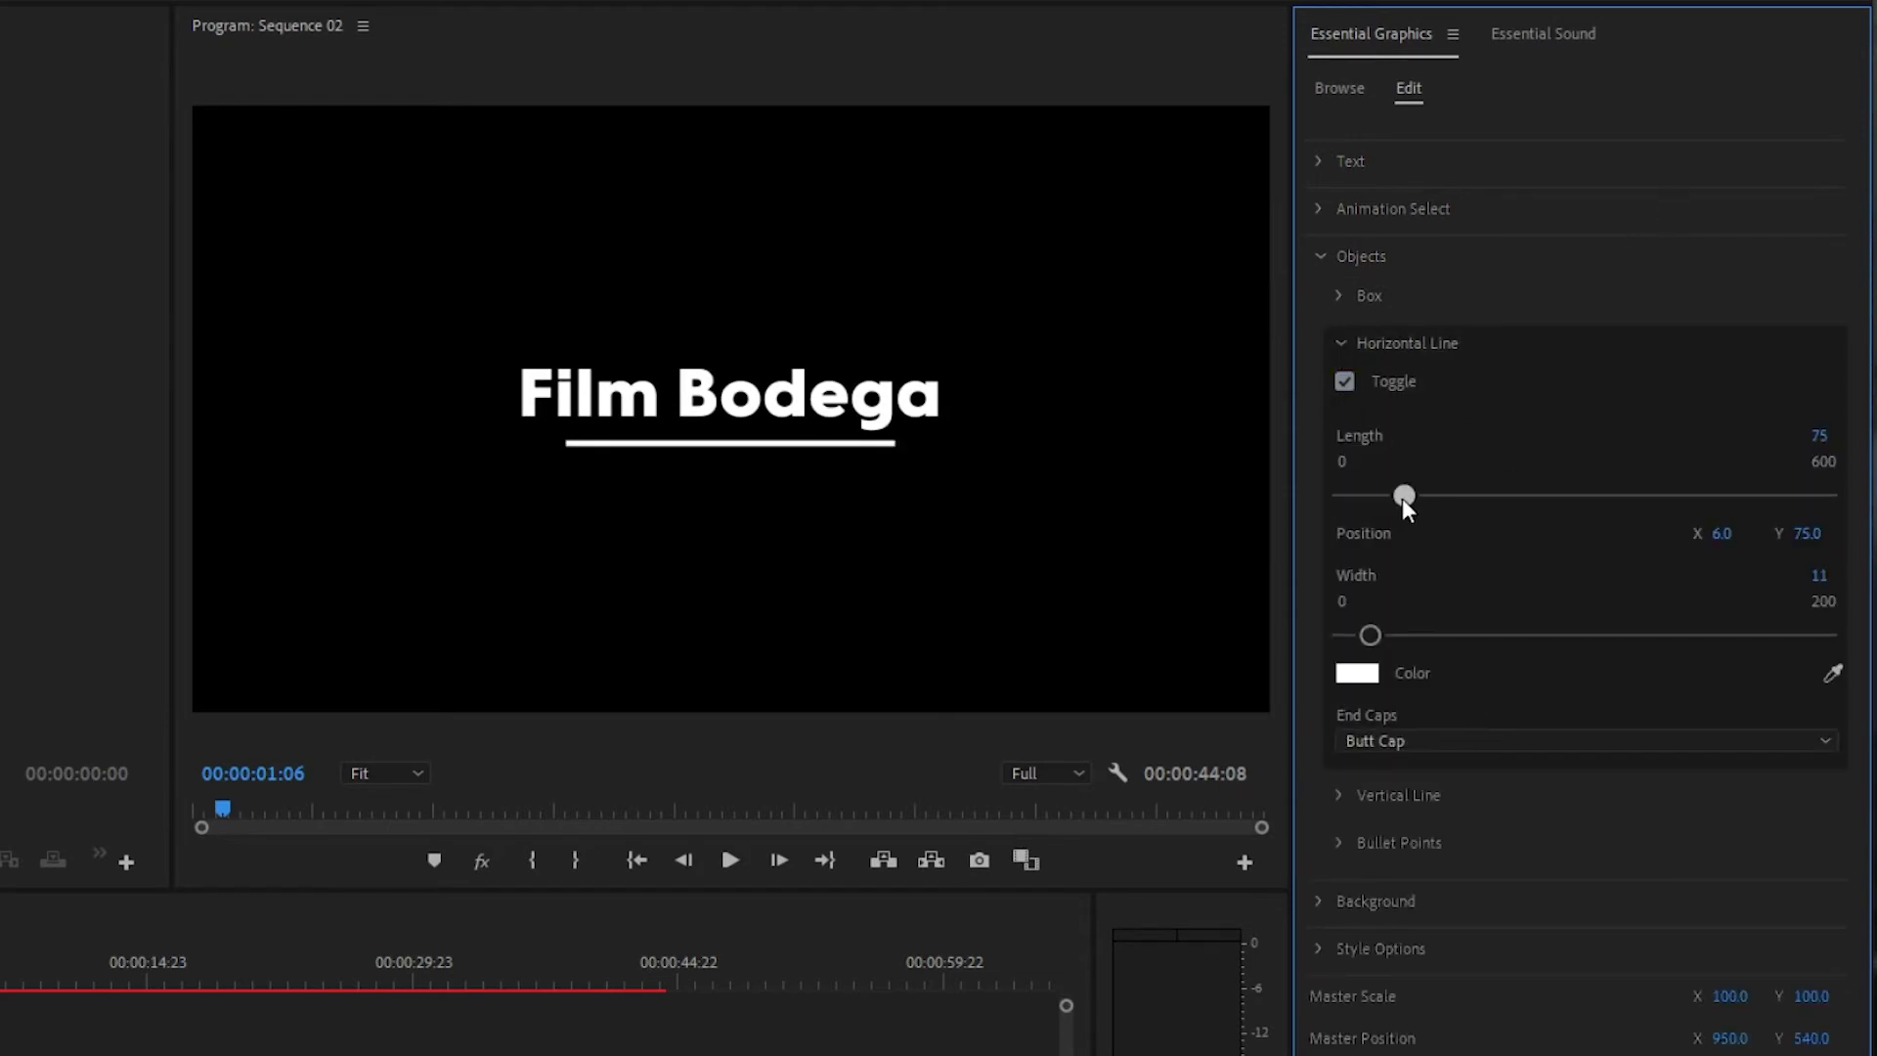
mouse_move(1419, 501)
mouse_down()
mouse_move(1445, 507)
mouse_move(1391, 510)
mouse_up()
drag(1353, 635, 1357, 635)
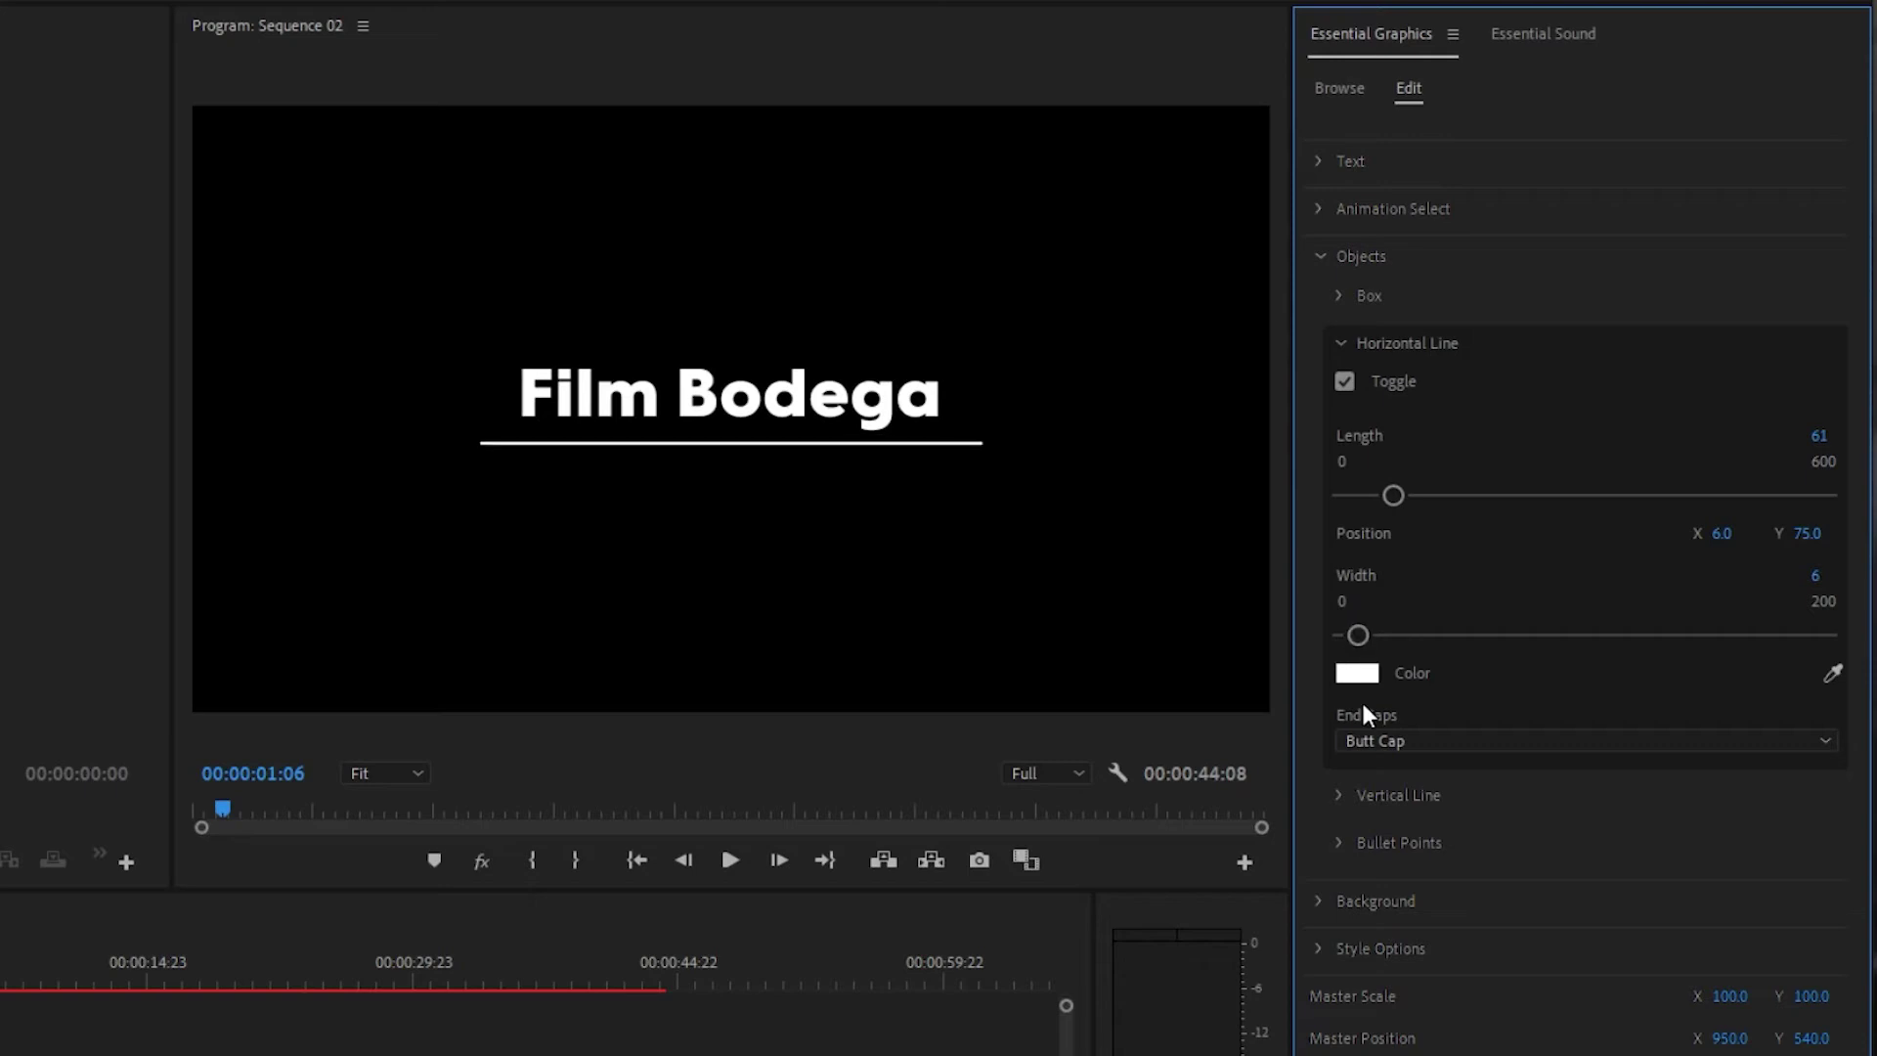
click(1361, 675)
click(658, 790)
click(557, 783)
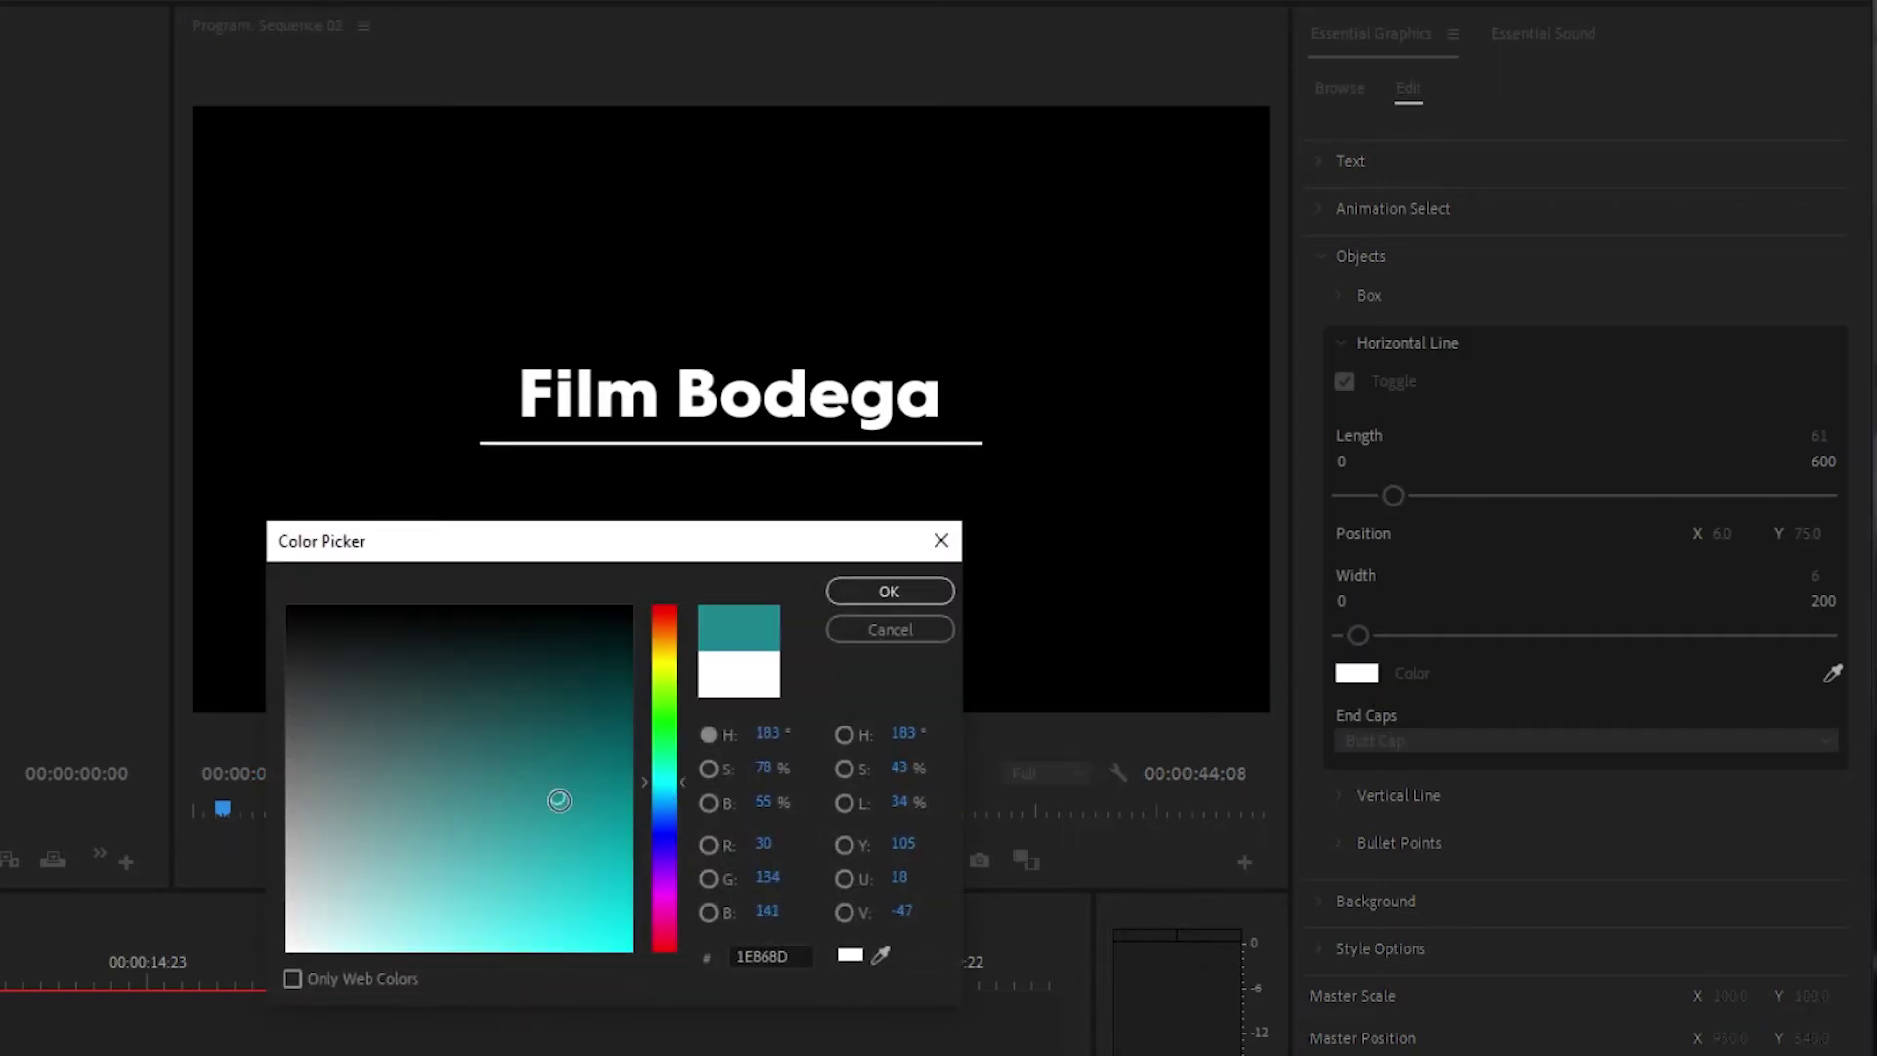
click(570, 833)
click(889, 591)
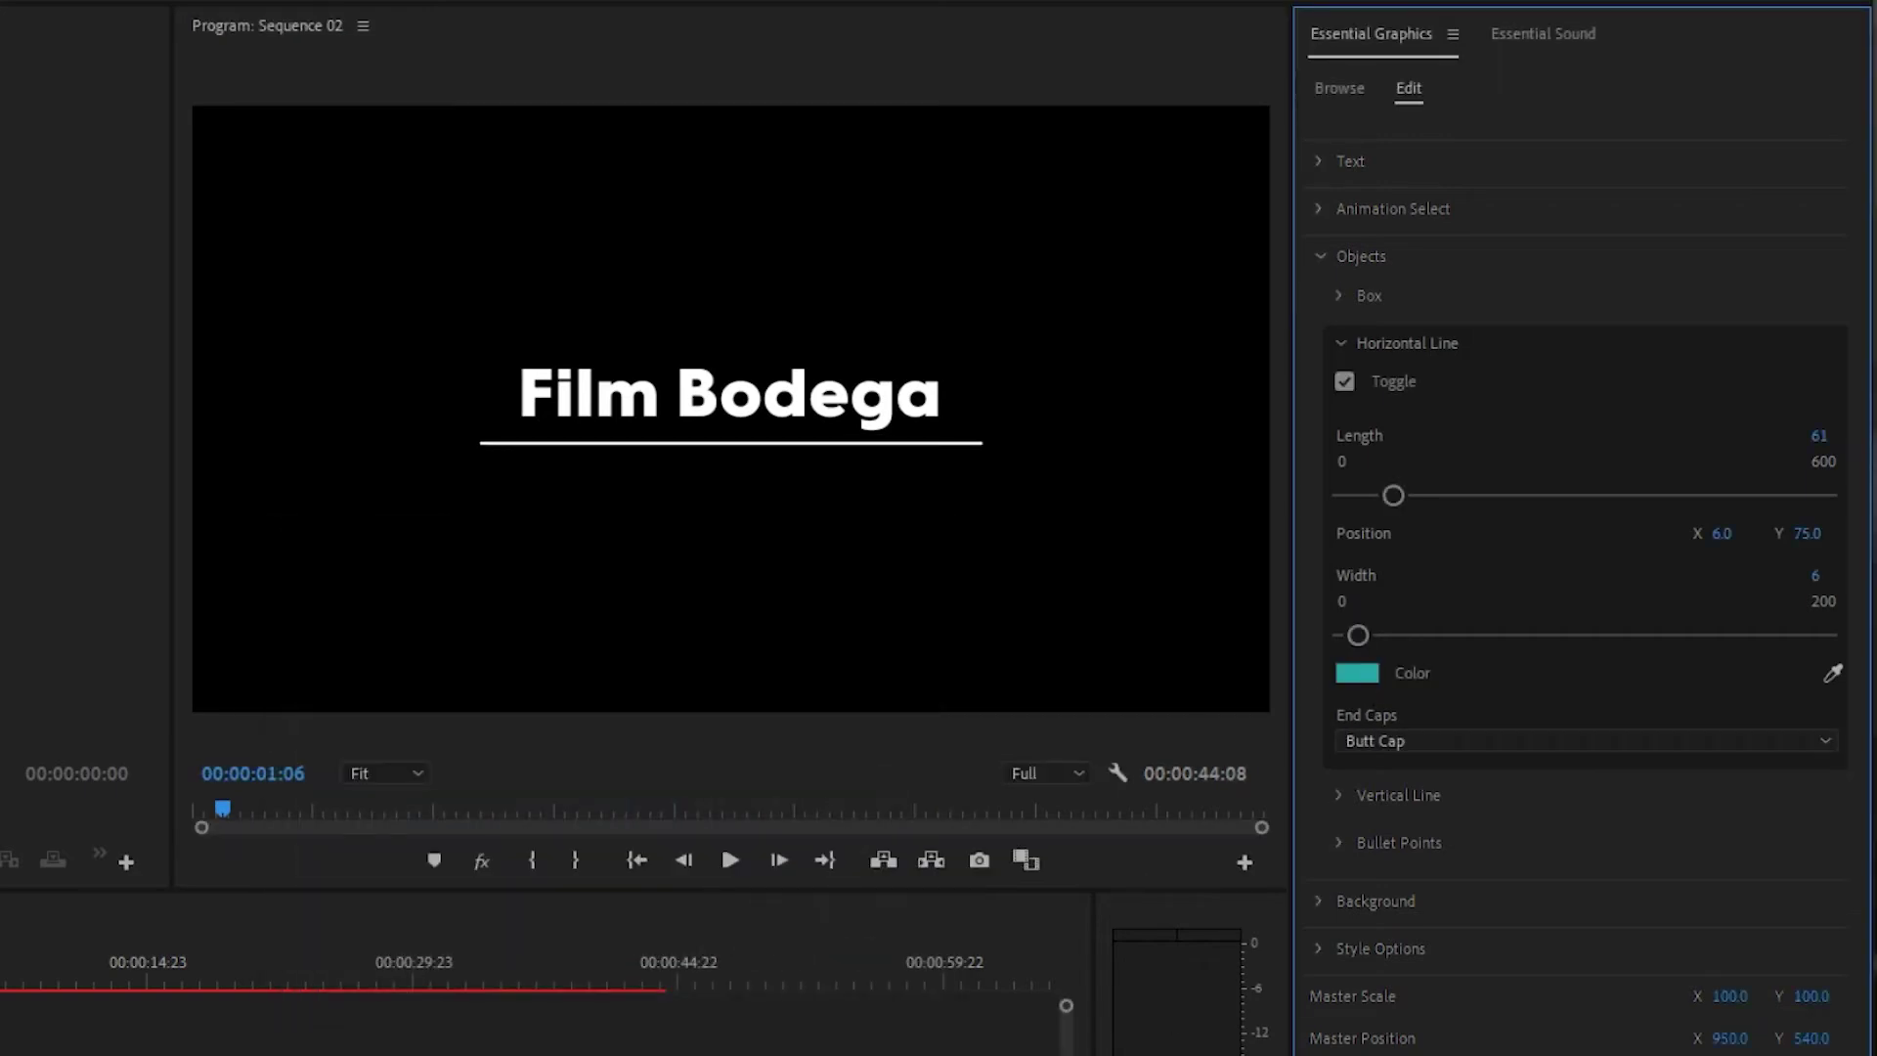
Step: Remove the underline again and turn off the vertical side bar
click(1342, 344)
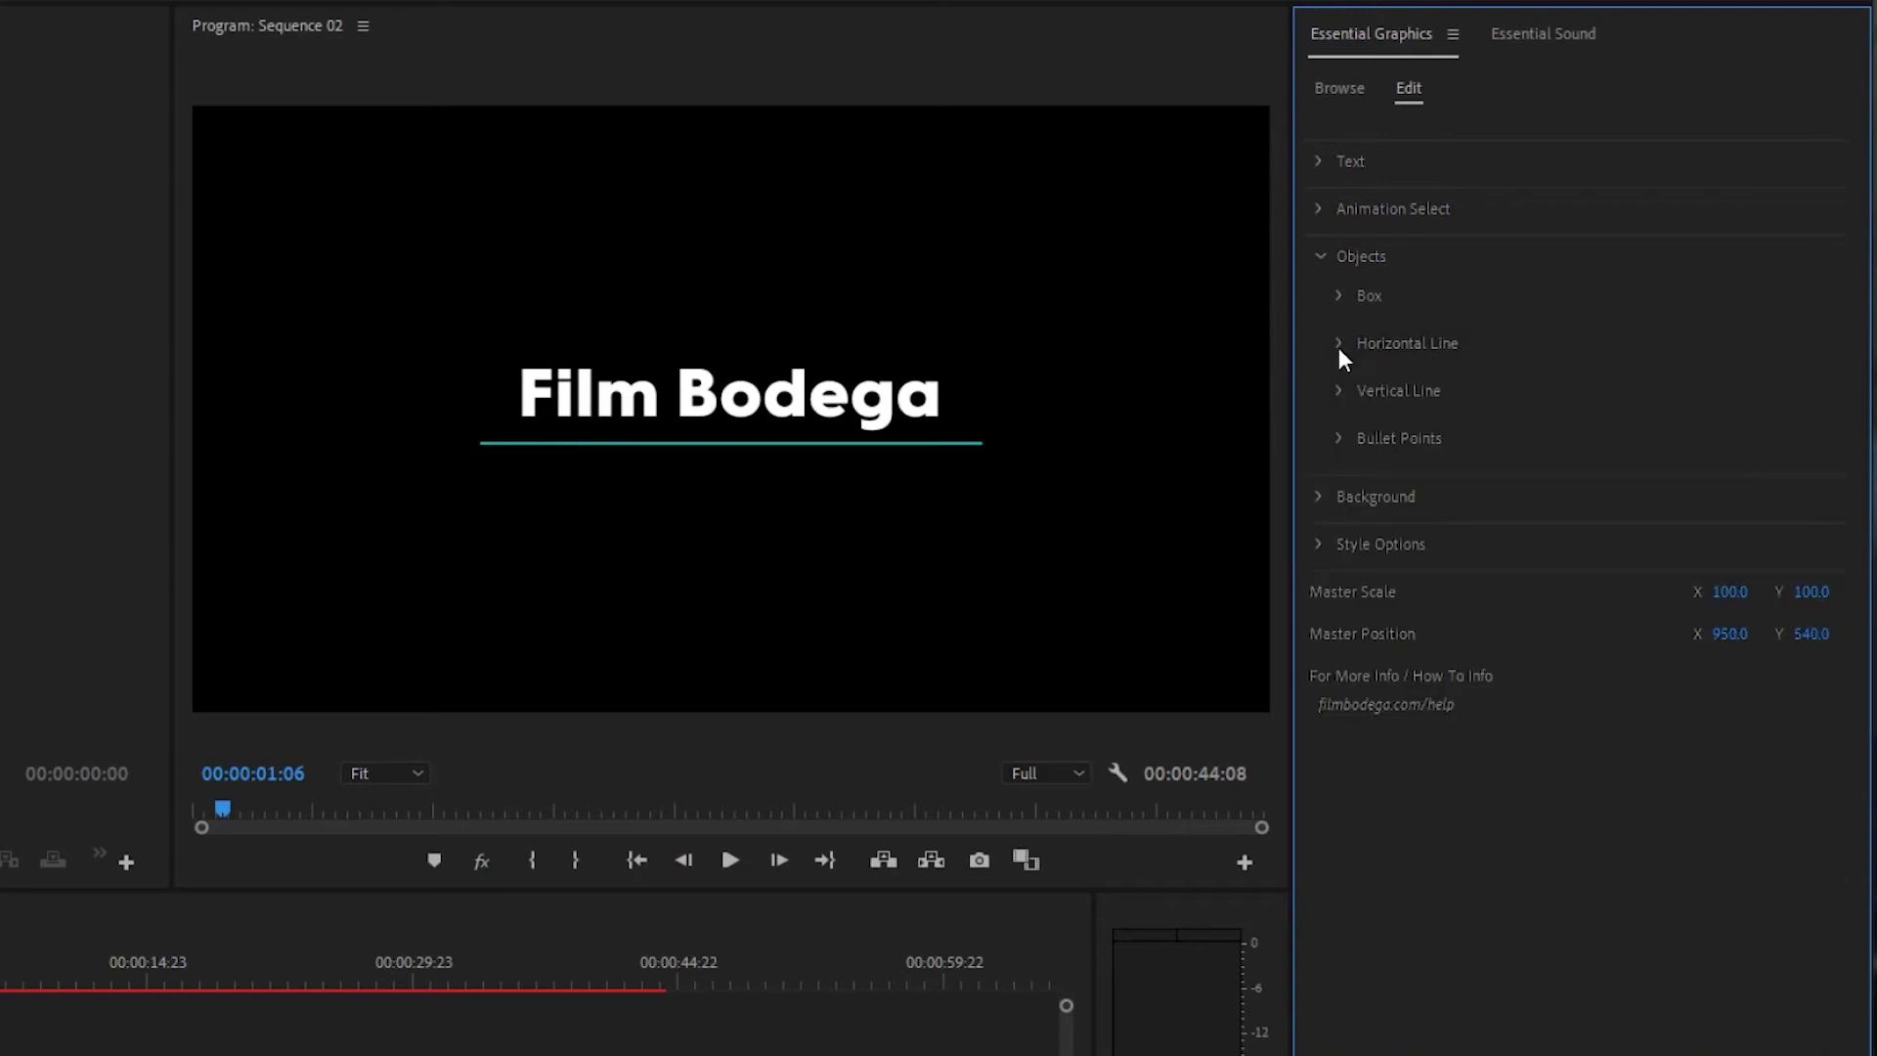
click(1339, 344)
click(1340, 364)
click(1339, 342)
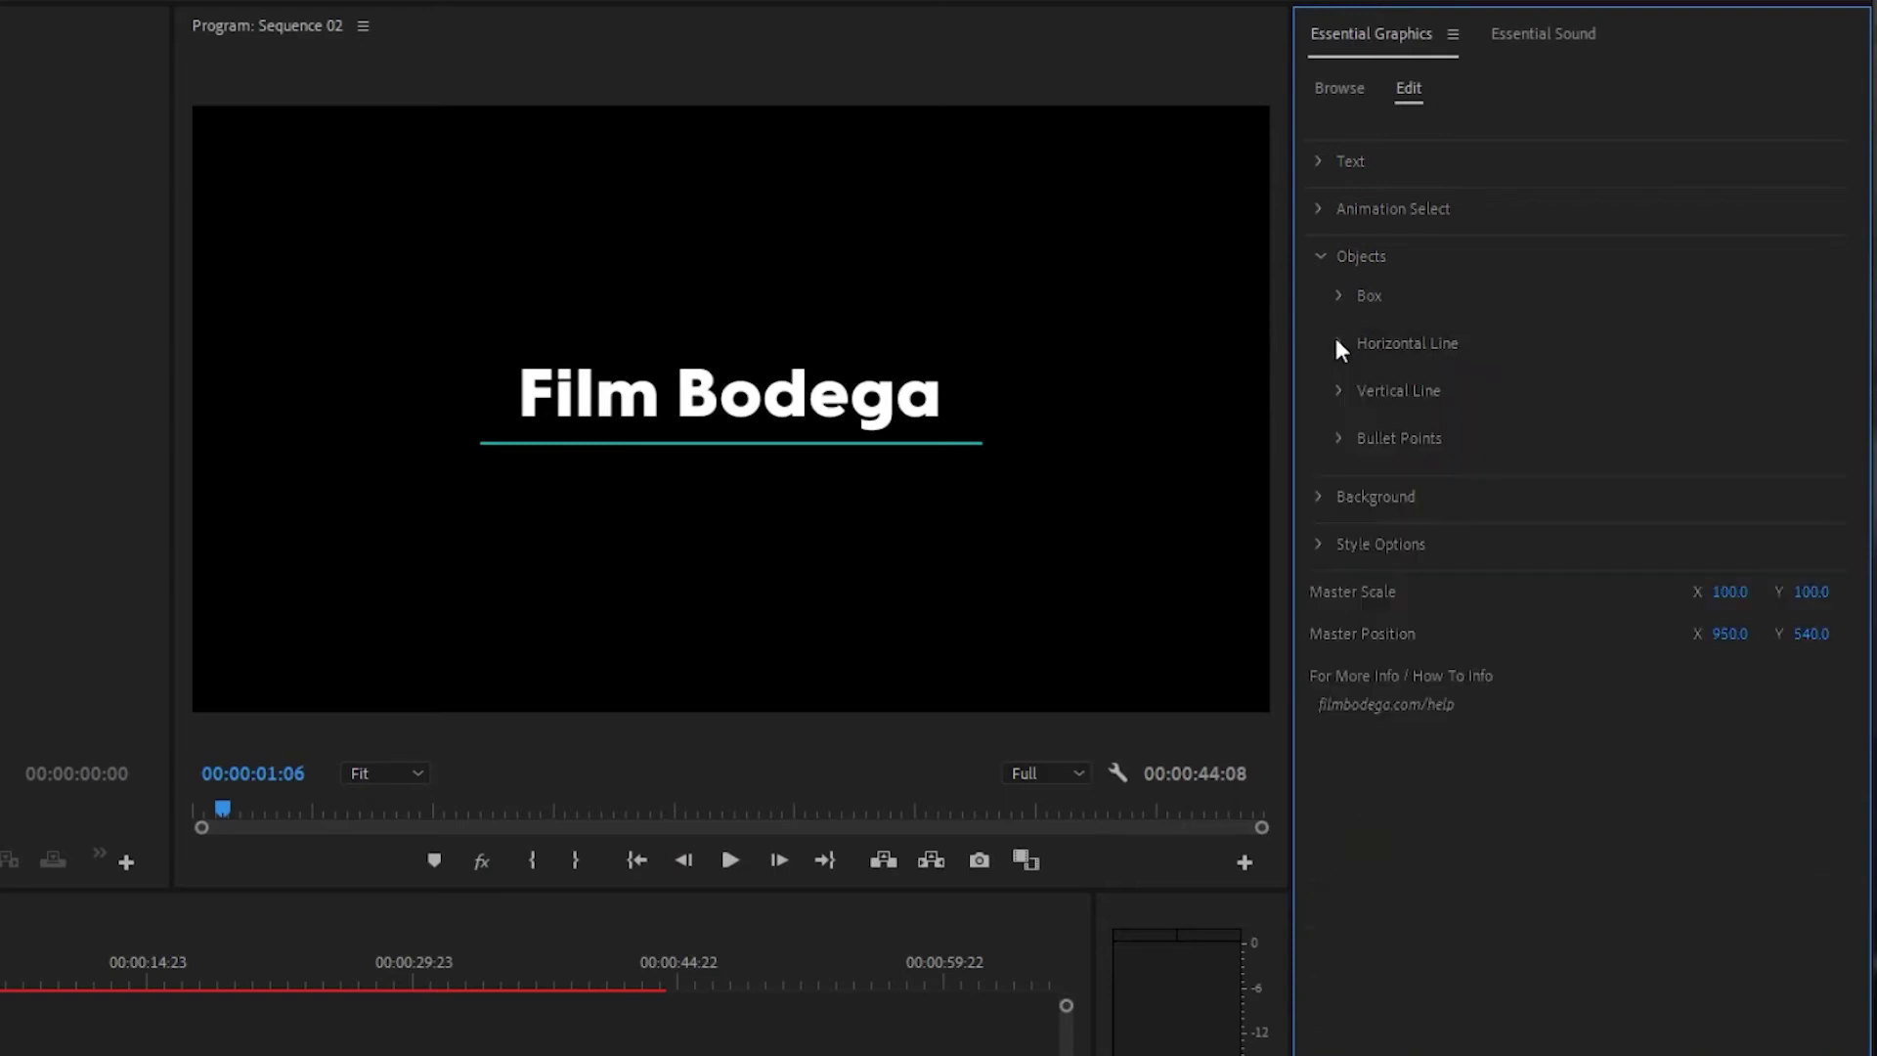
click(1339, 391)
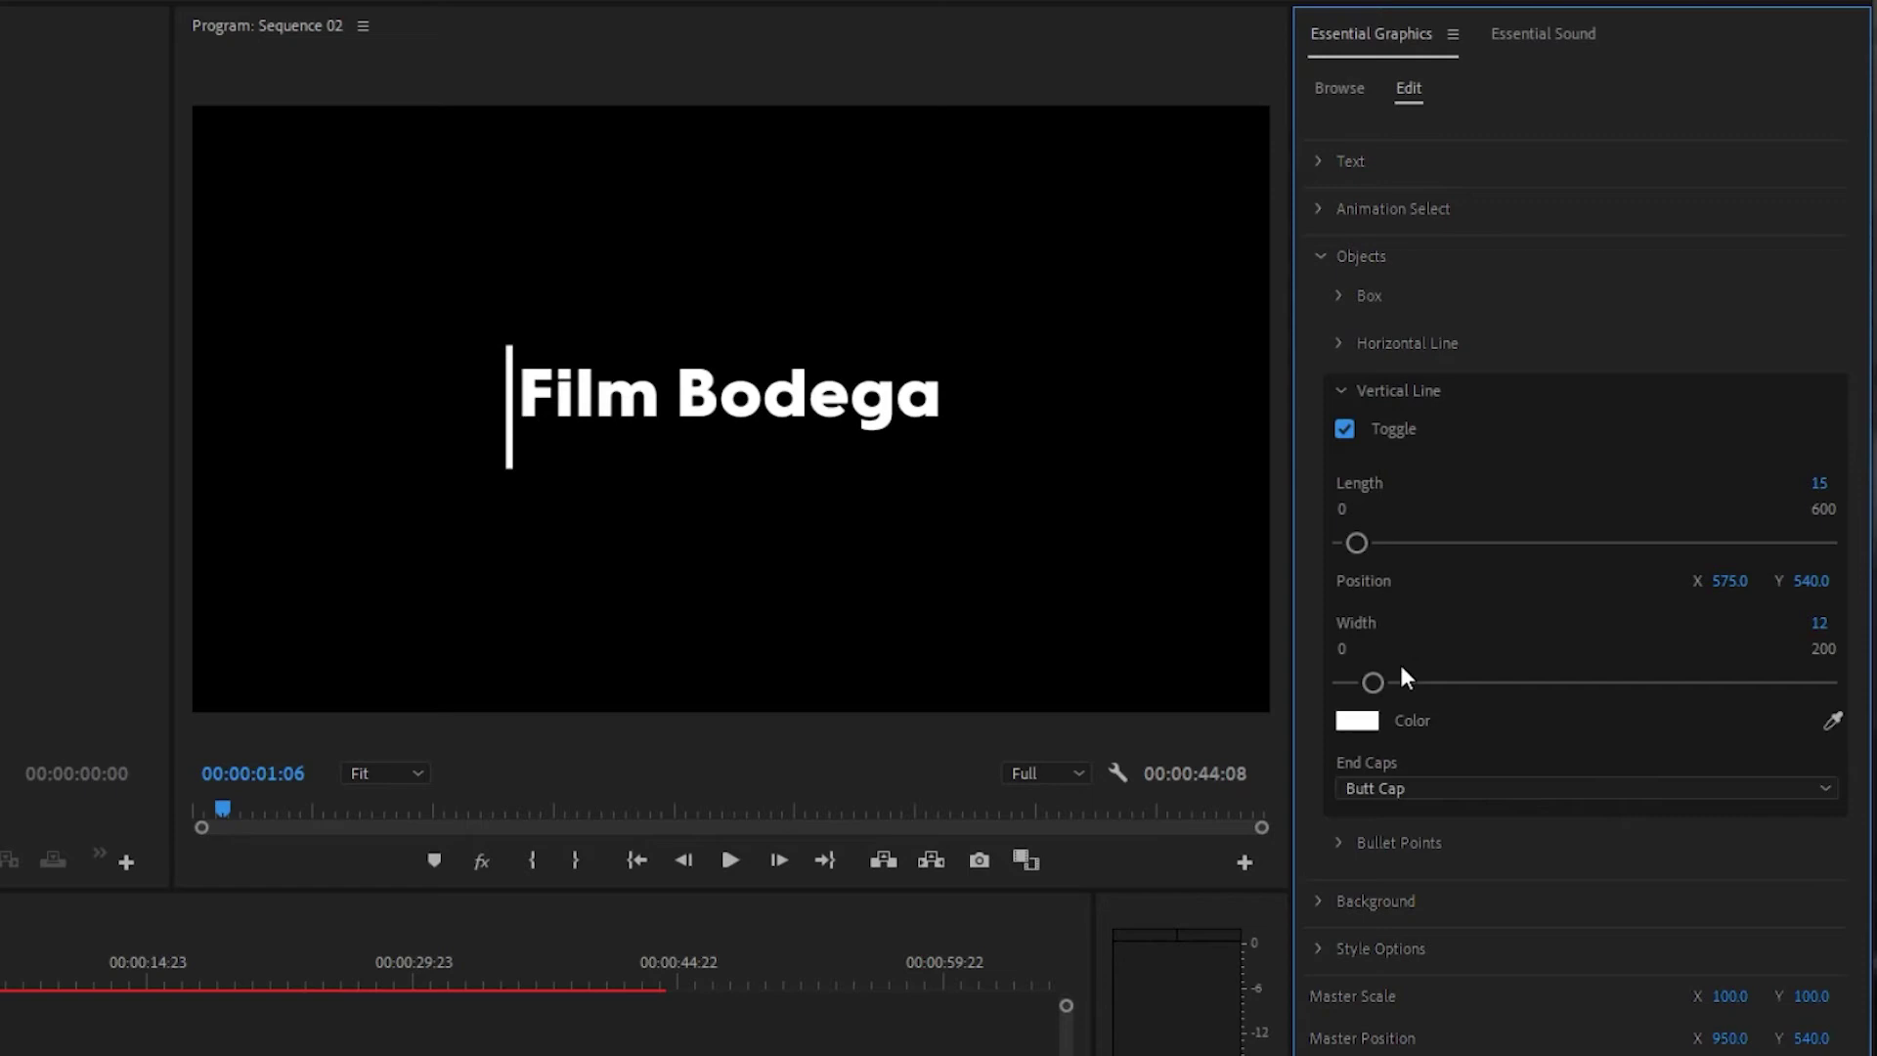
click(1706, 581)
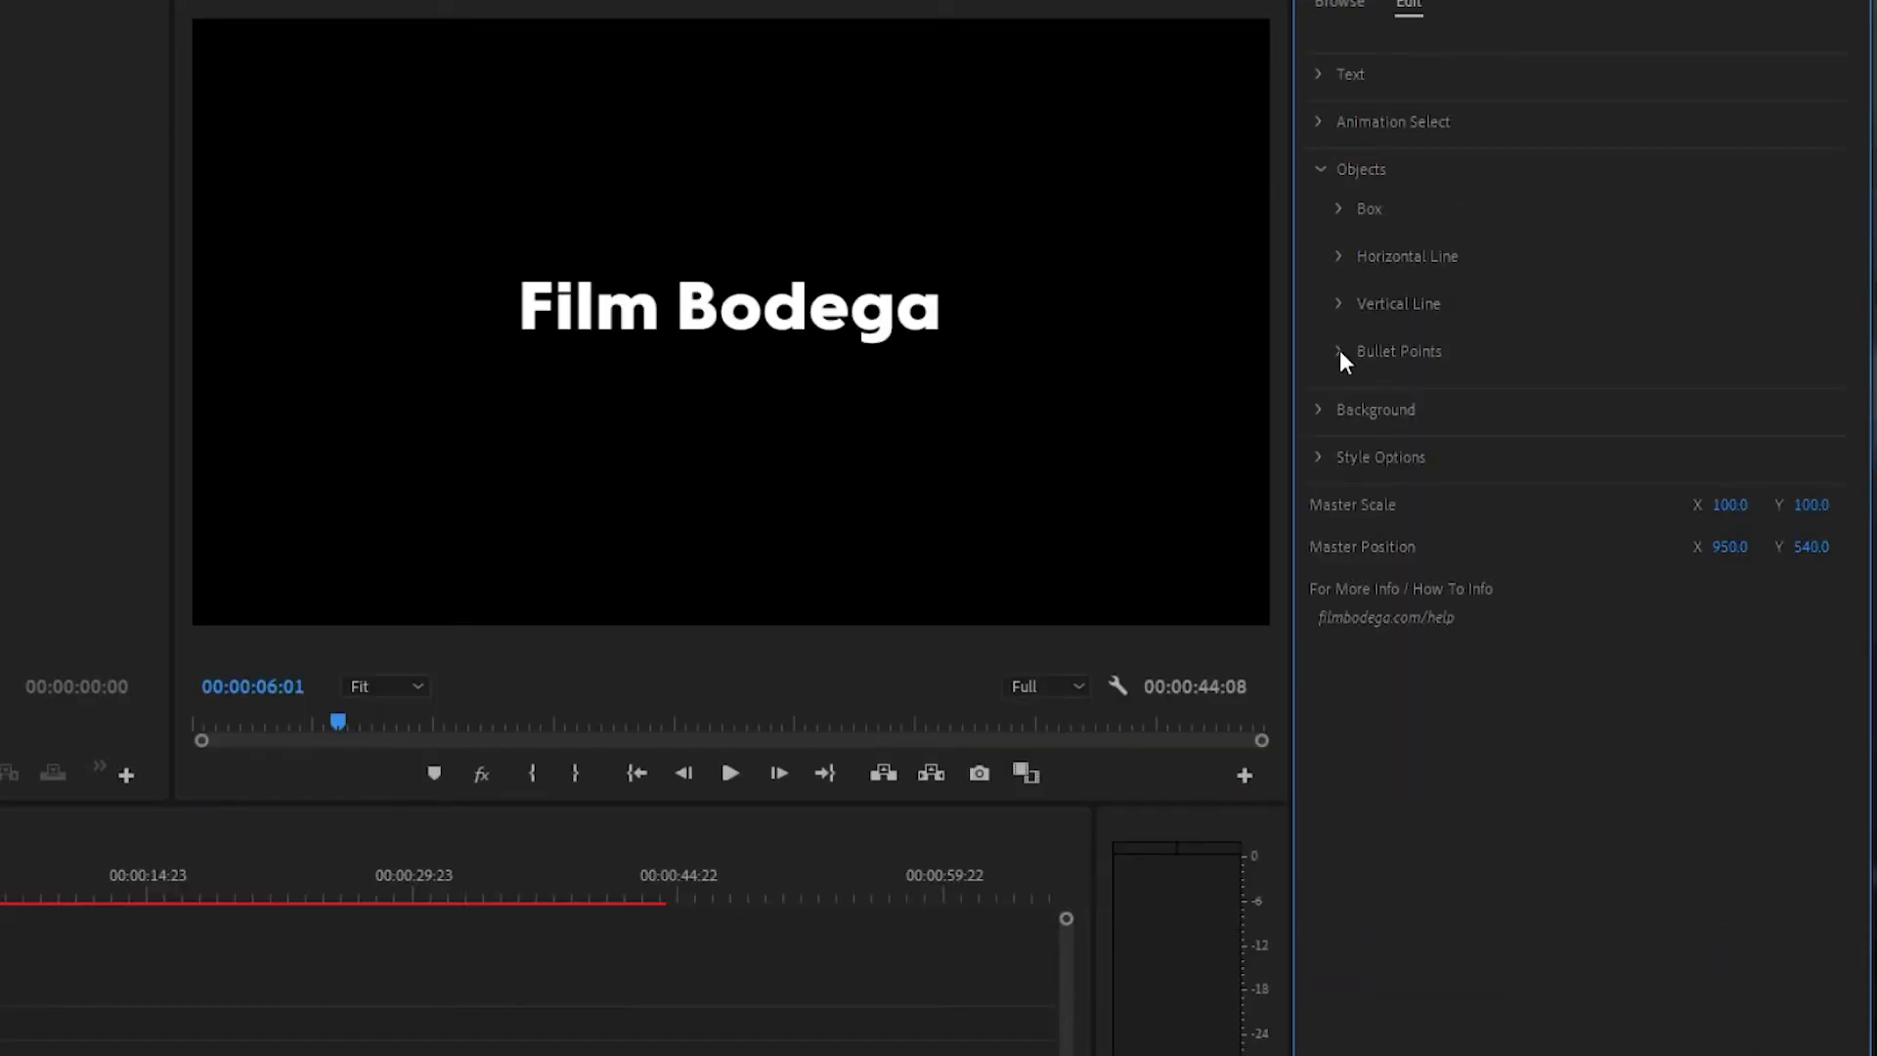
Step: Enable bullet points, tighten their spacing, reduce them to one large dot, and preview
click(1342, 352)
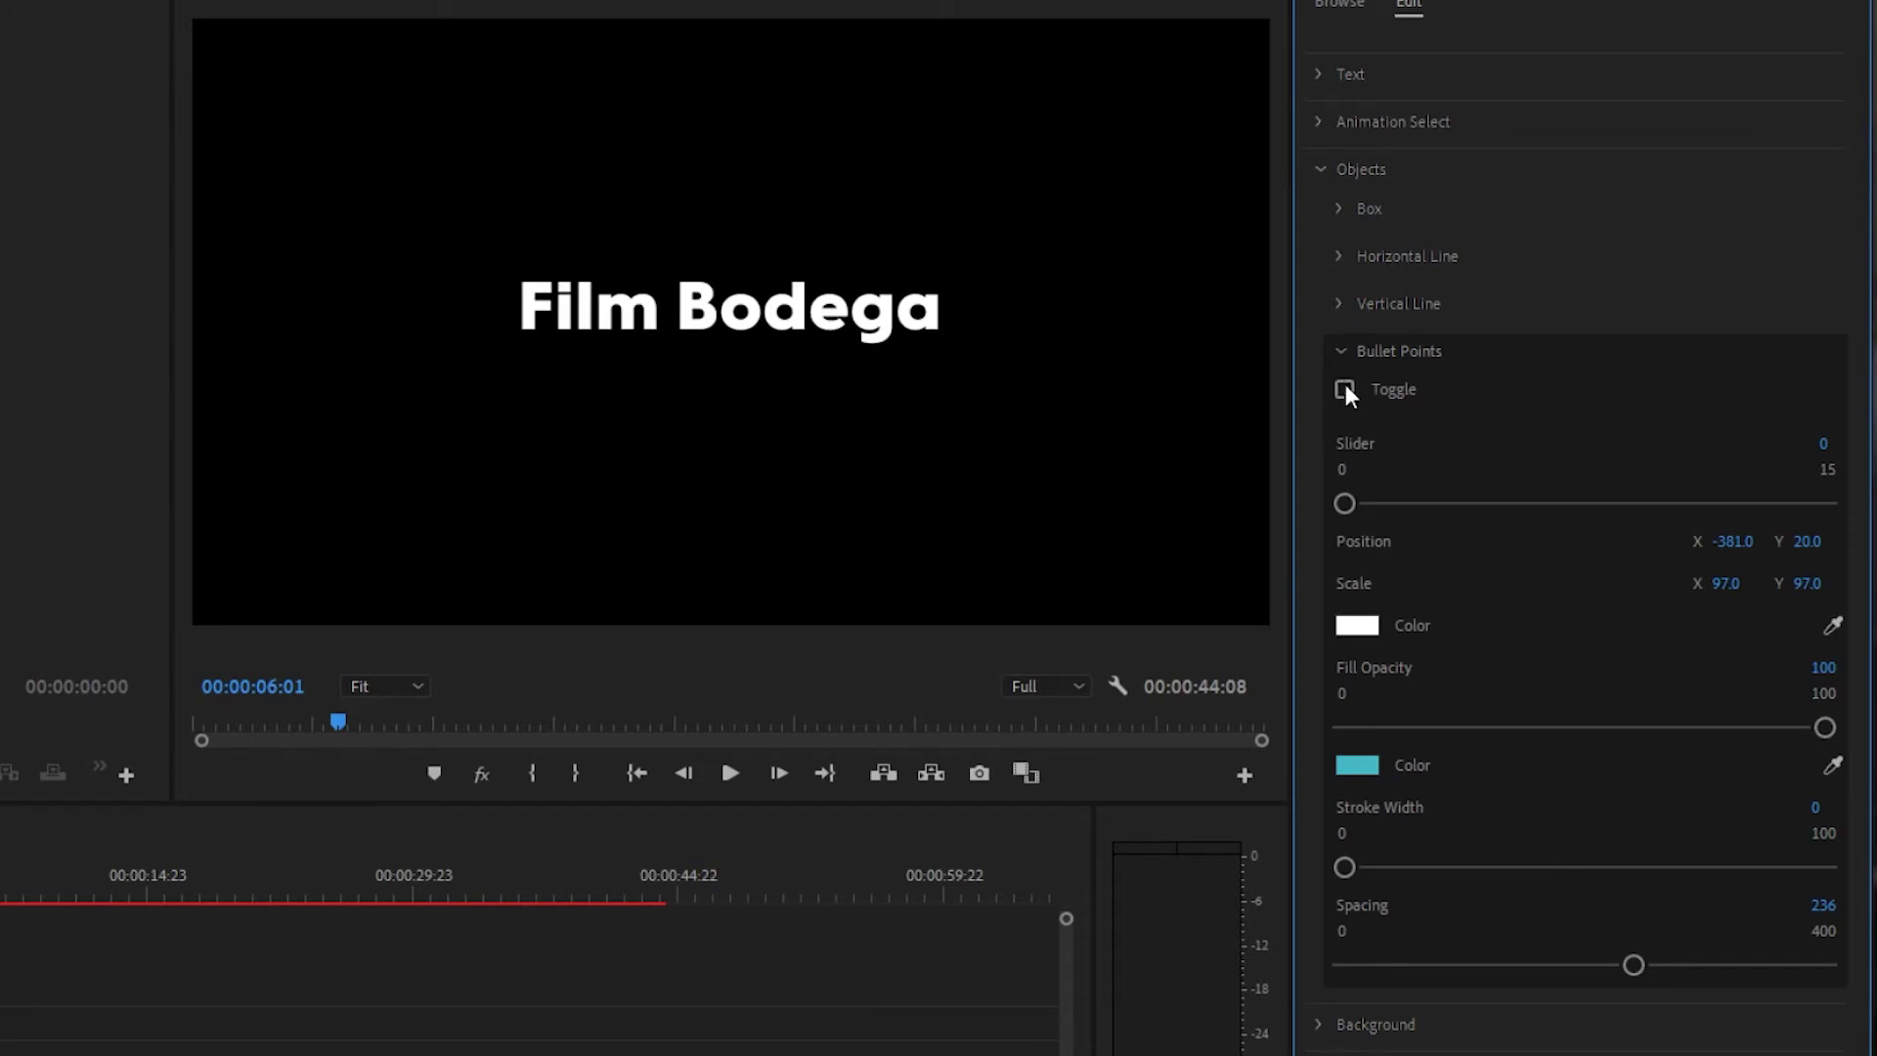
click(1346, 391)
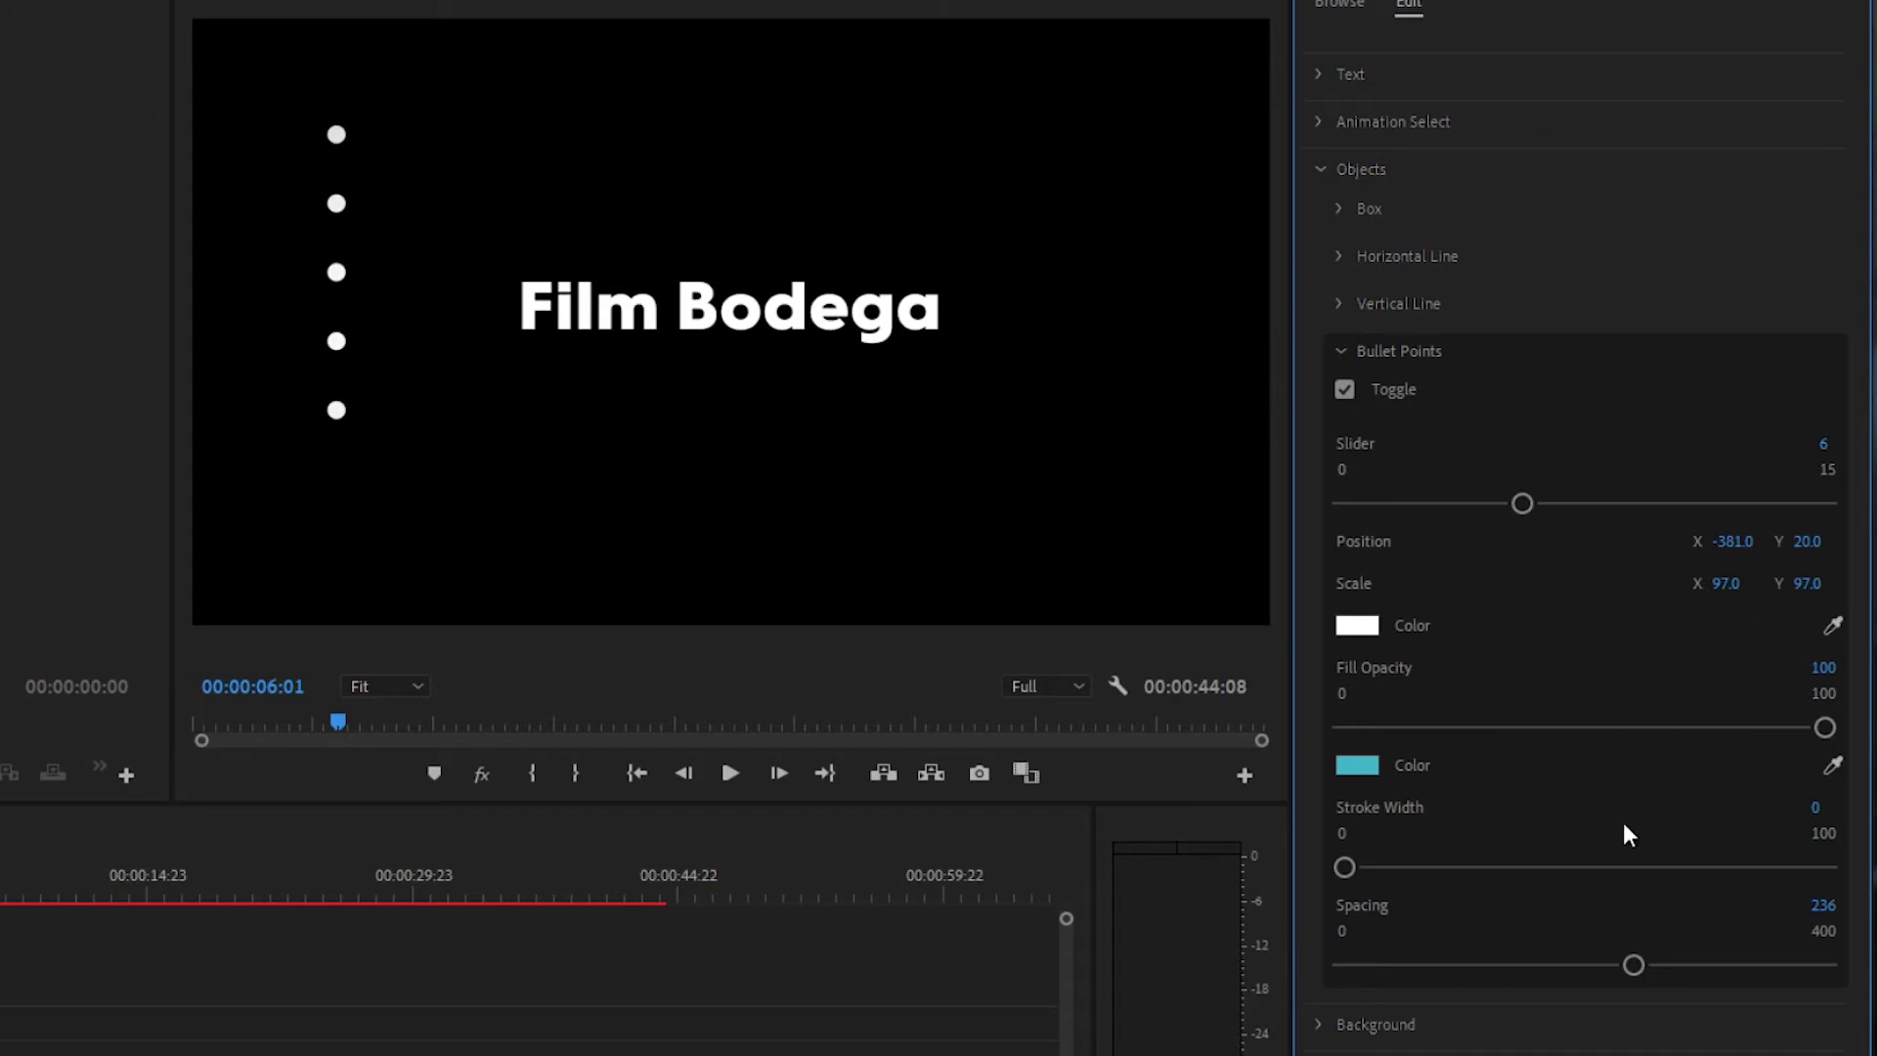
drag(1638, 970, 1708, 982)
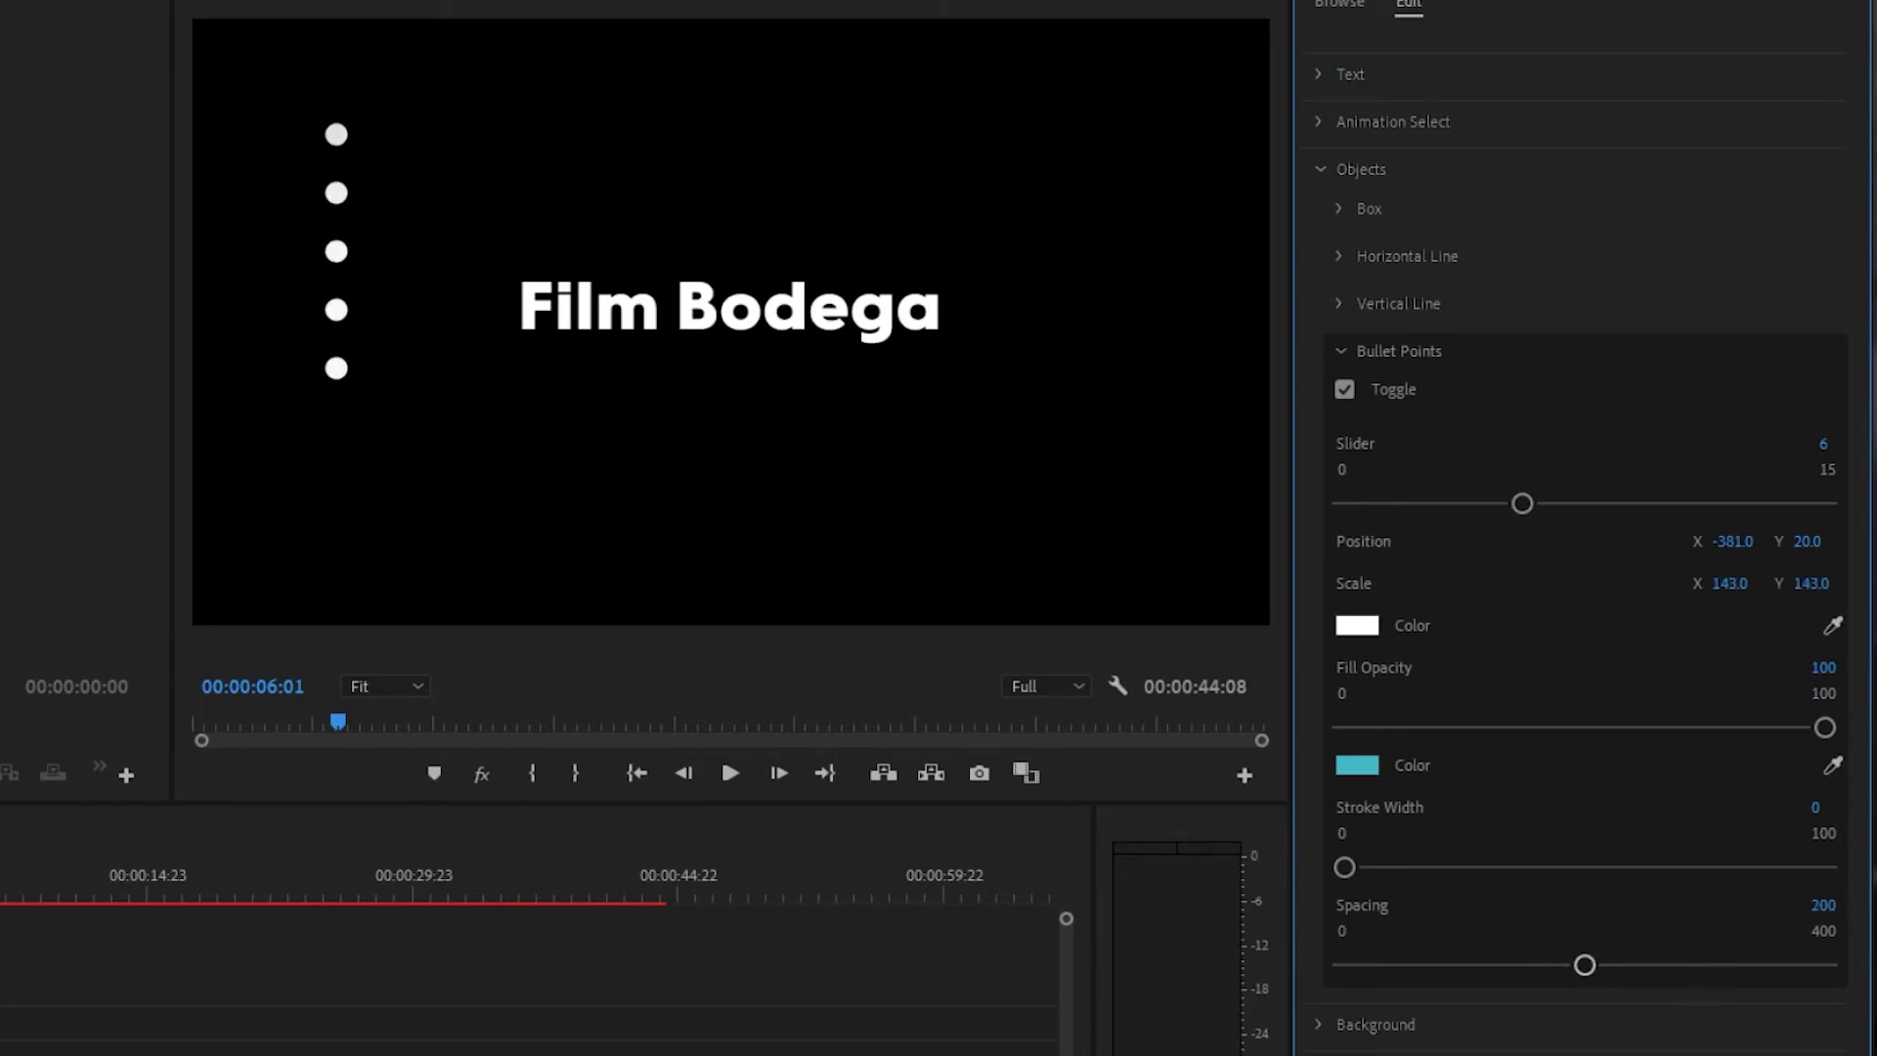
drag(1729, 583, 1780, 582)
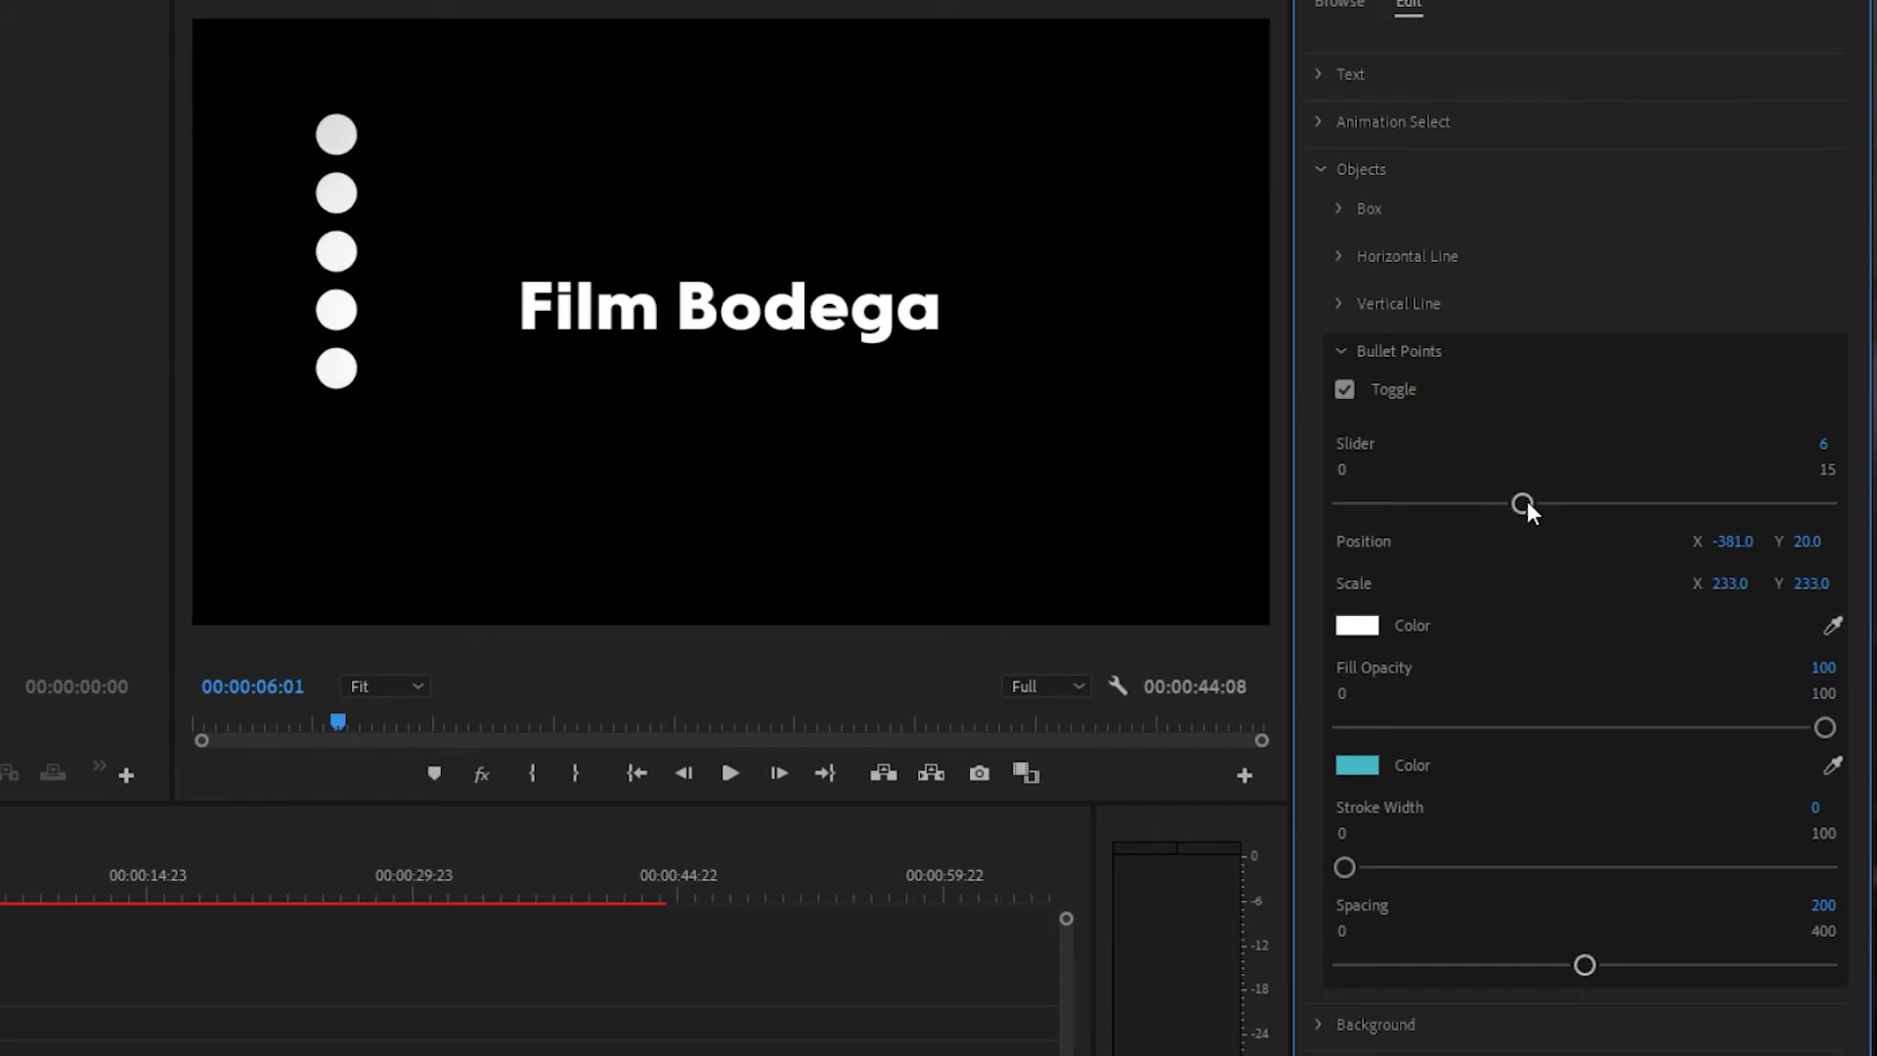
drag(1525, 503, 1377, 511)
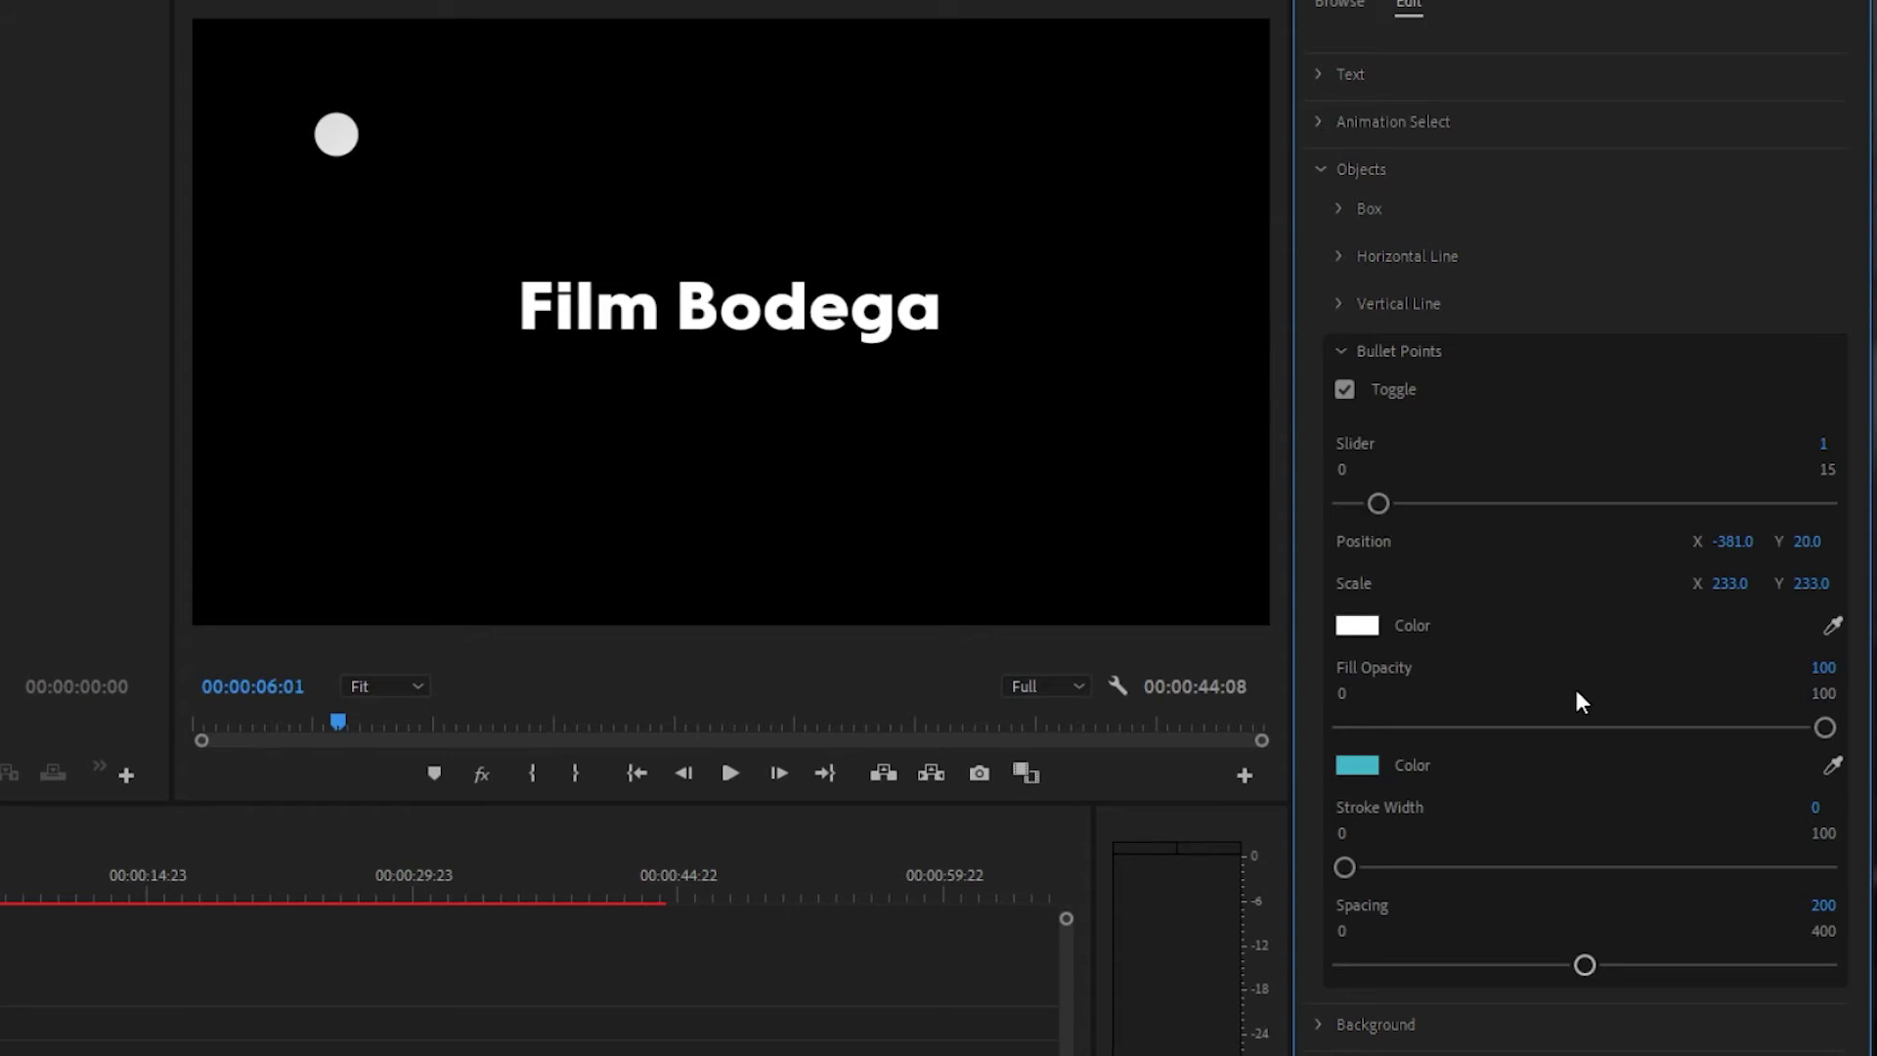
drag(1729, 583, 1872, 583)
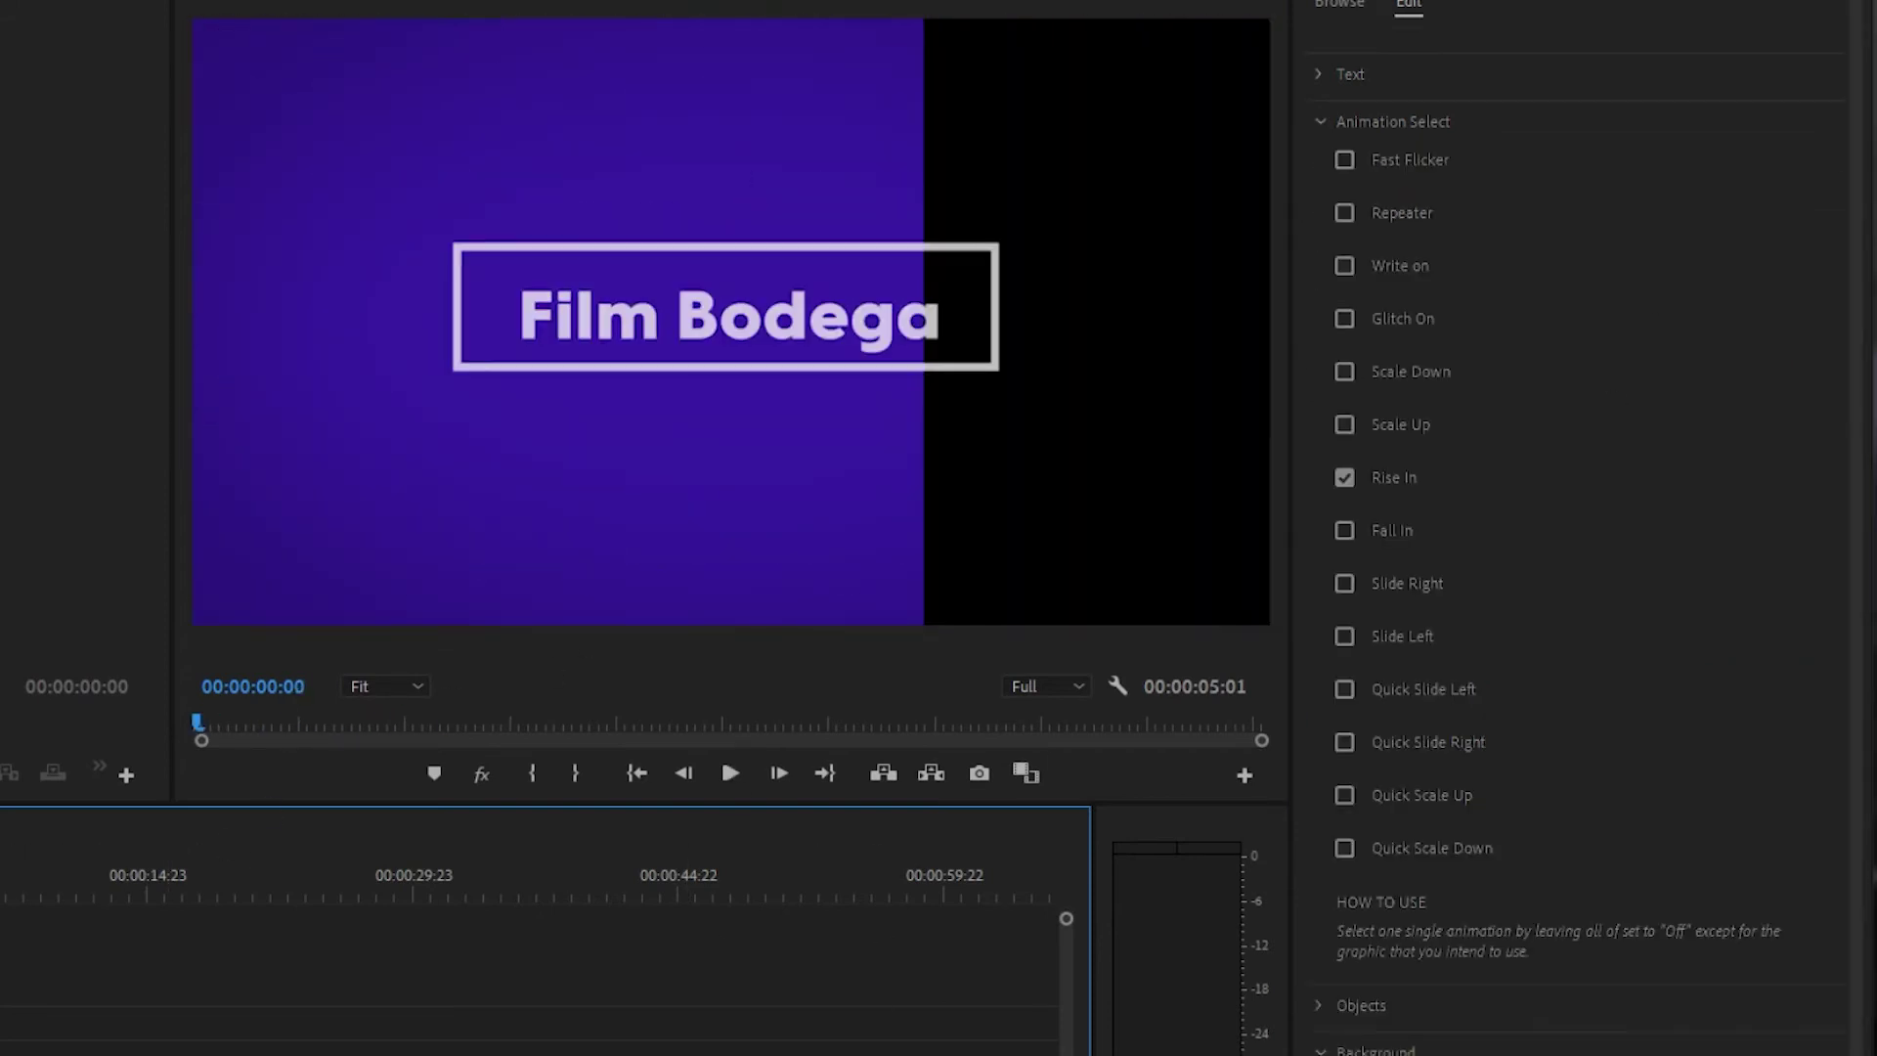
key(space)
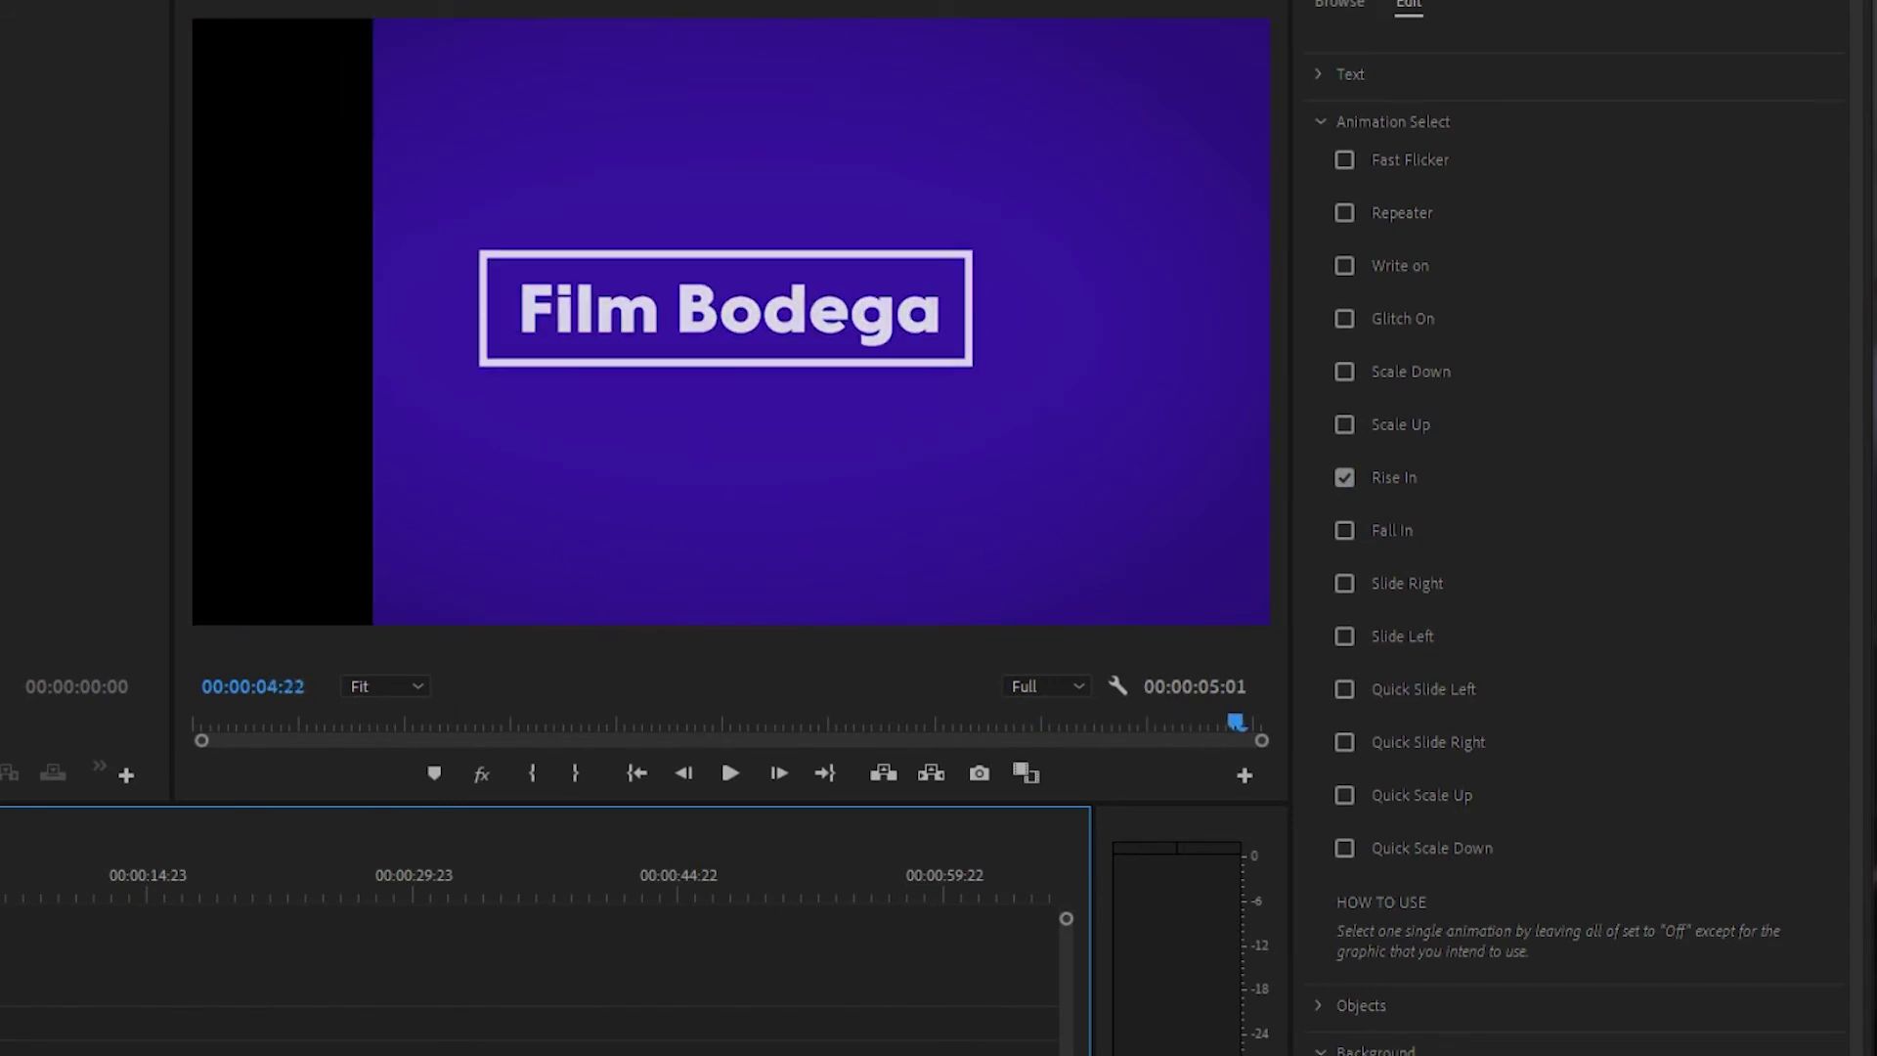
Step: Replace the animated background with the still purple background and scrub to check it
click(1345, 1055)
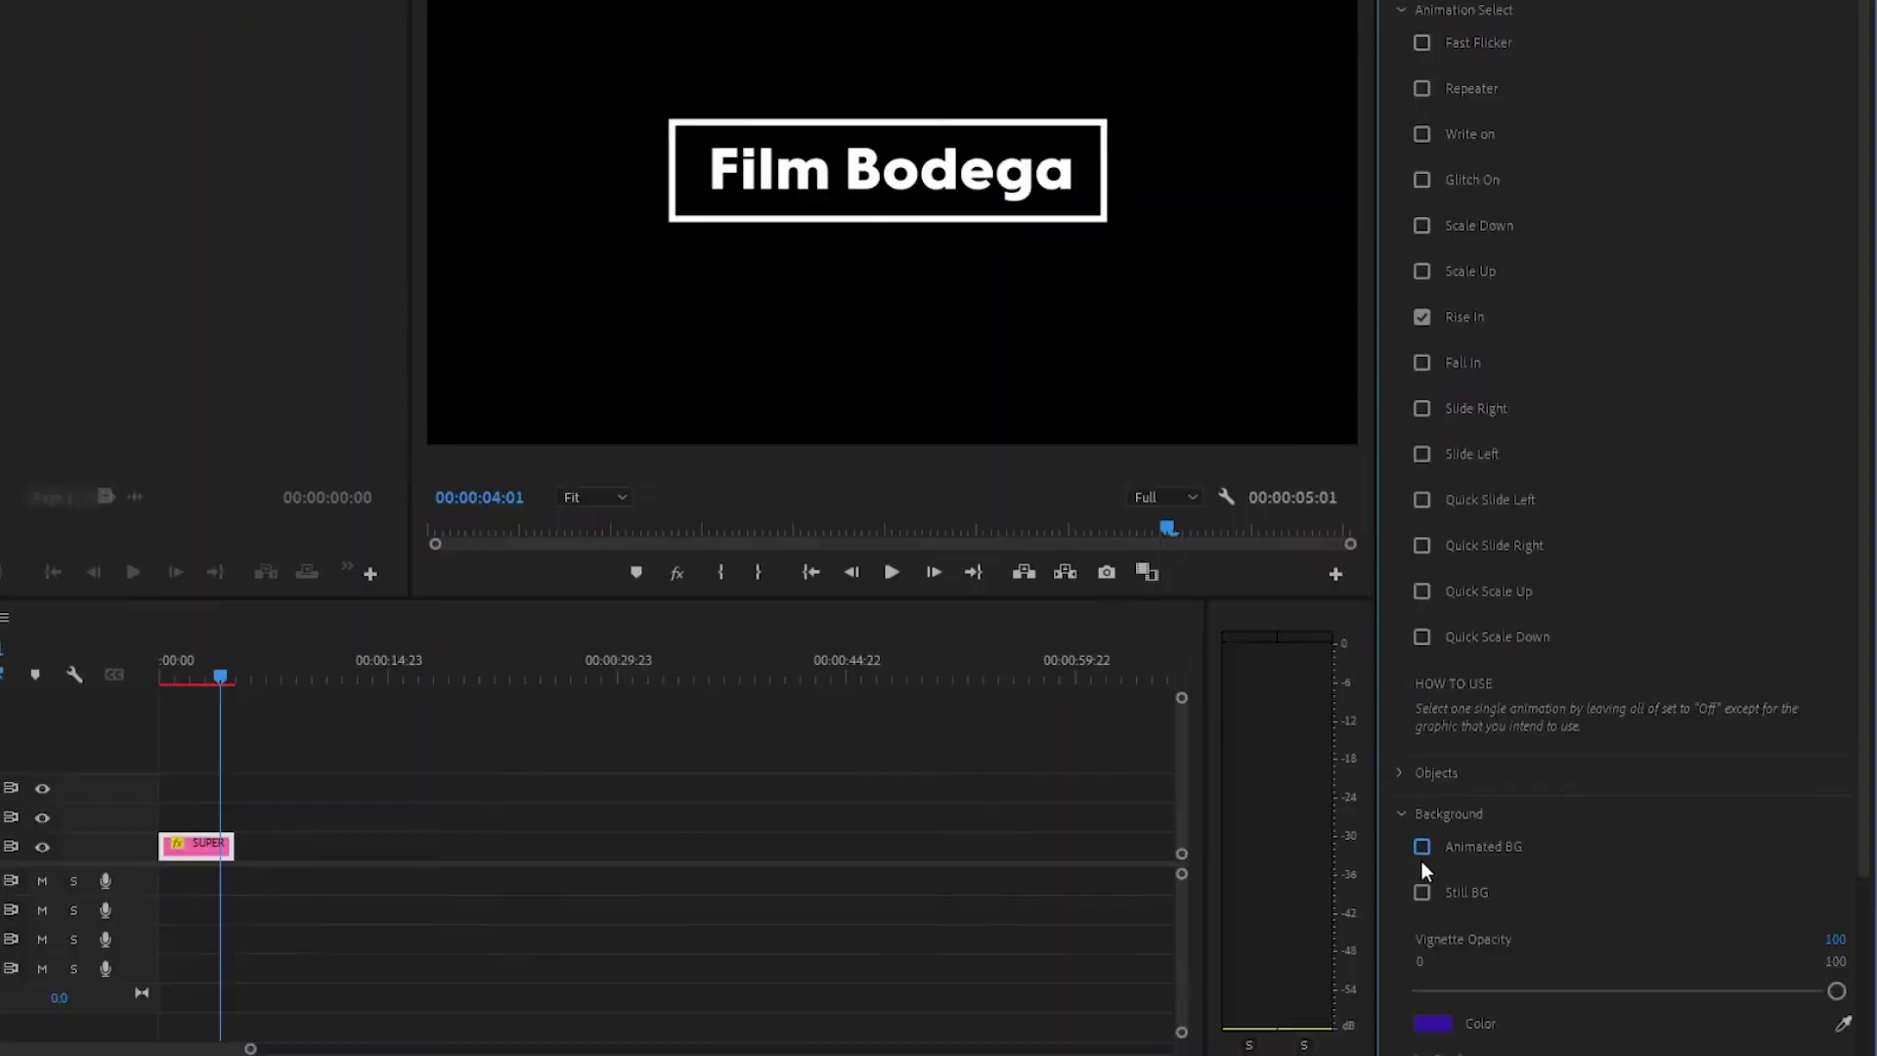
click(1423, 894)
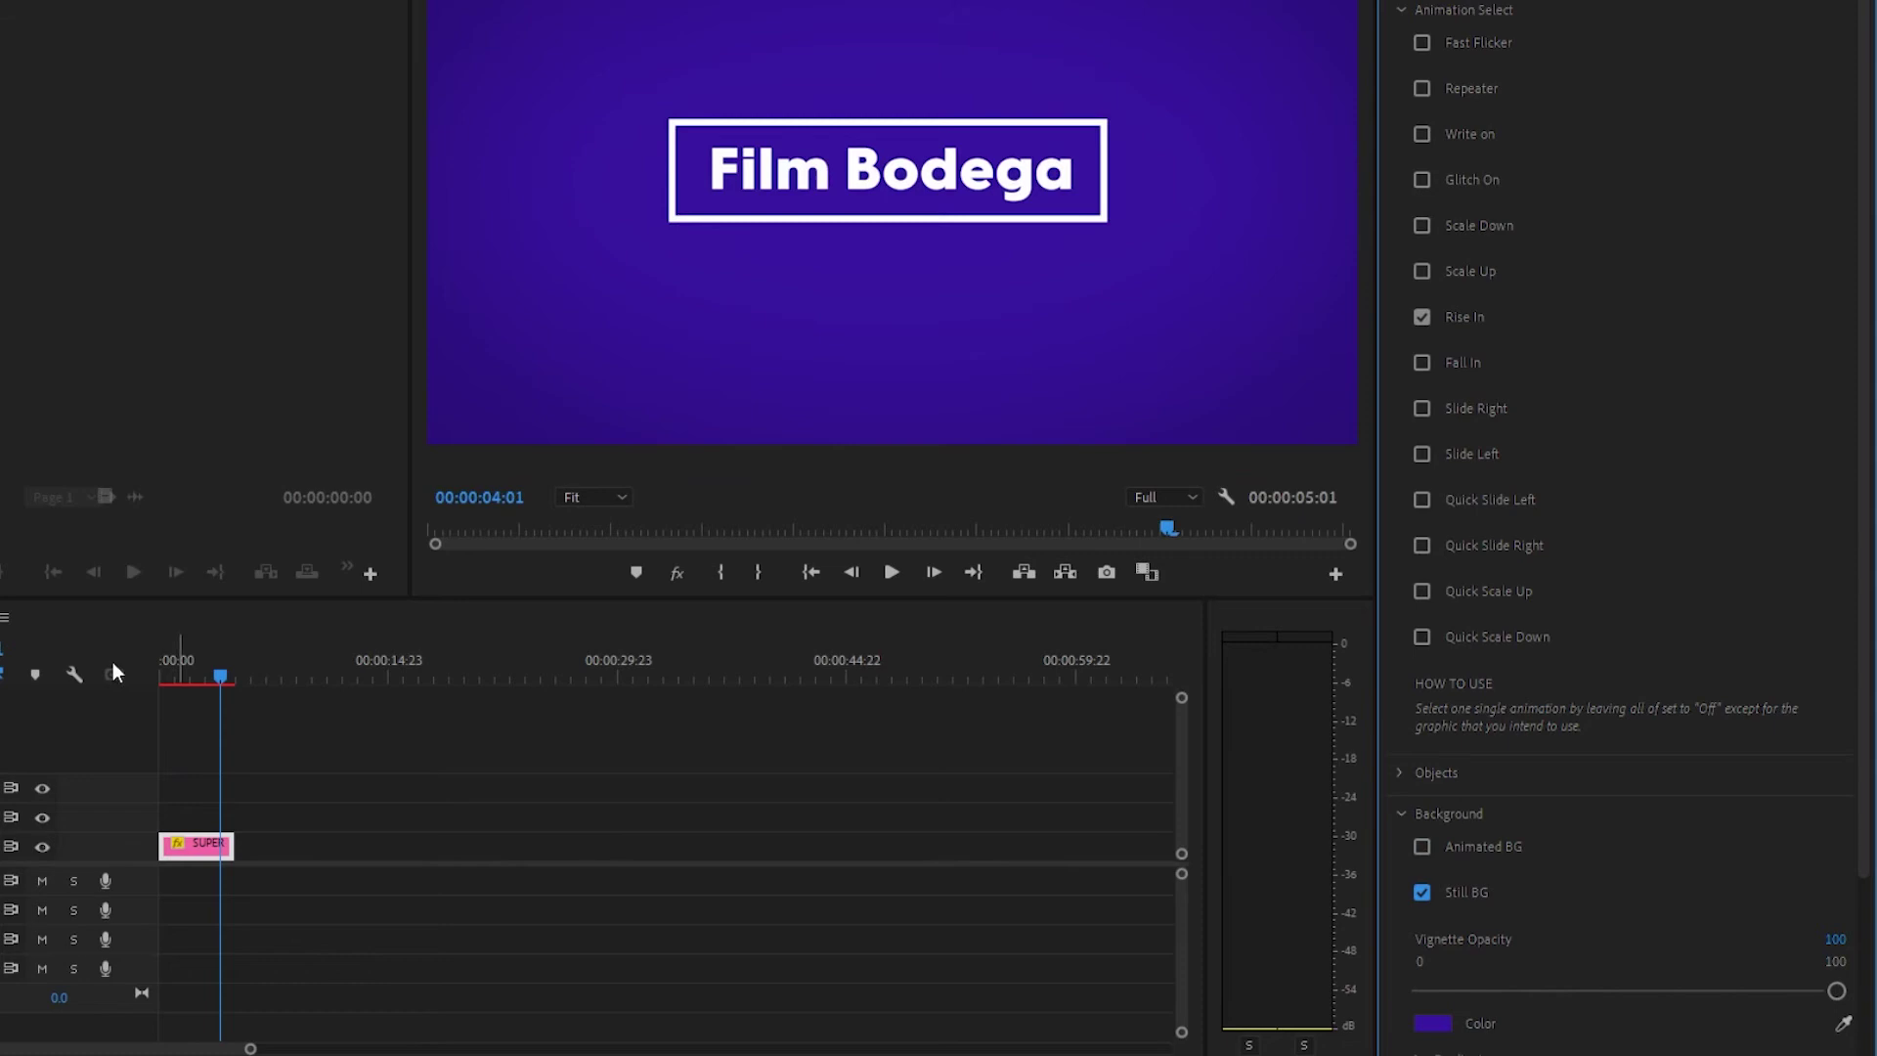
mouse_move(206, 682)
mouse_down()
mouse_move(131, 679)
mouse_move(224, 683)
mouse_move(155, 684)
mouse_move(209, 692)
mouse_move(184, 684)
mouse_up()
click(327, 753)
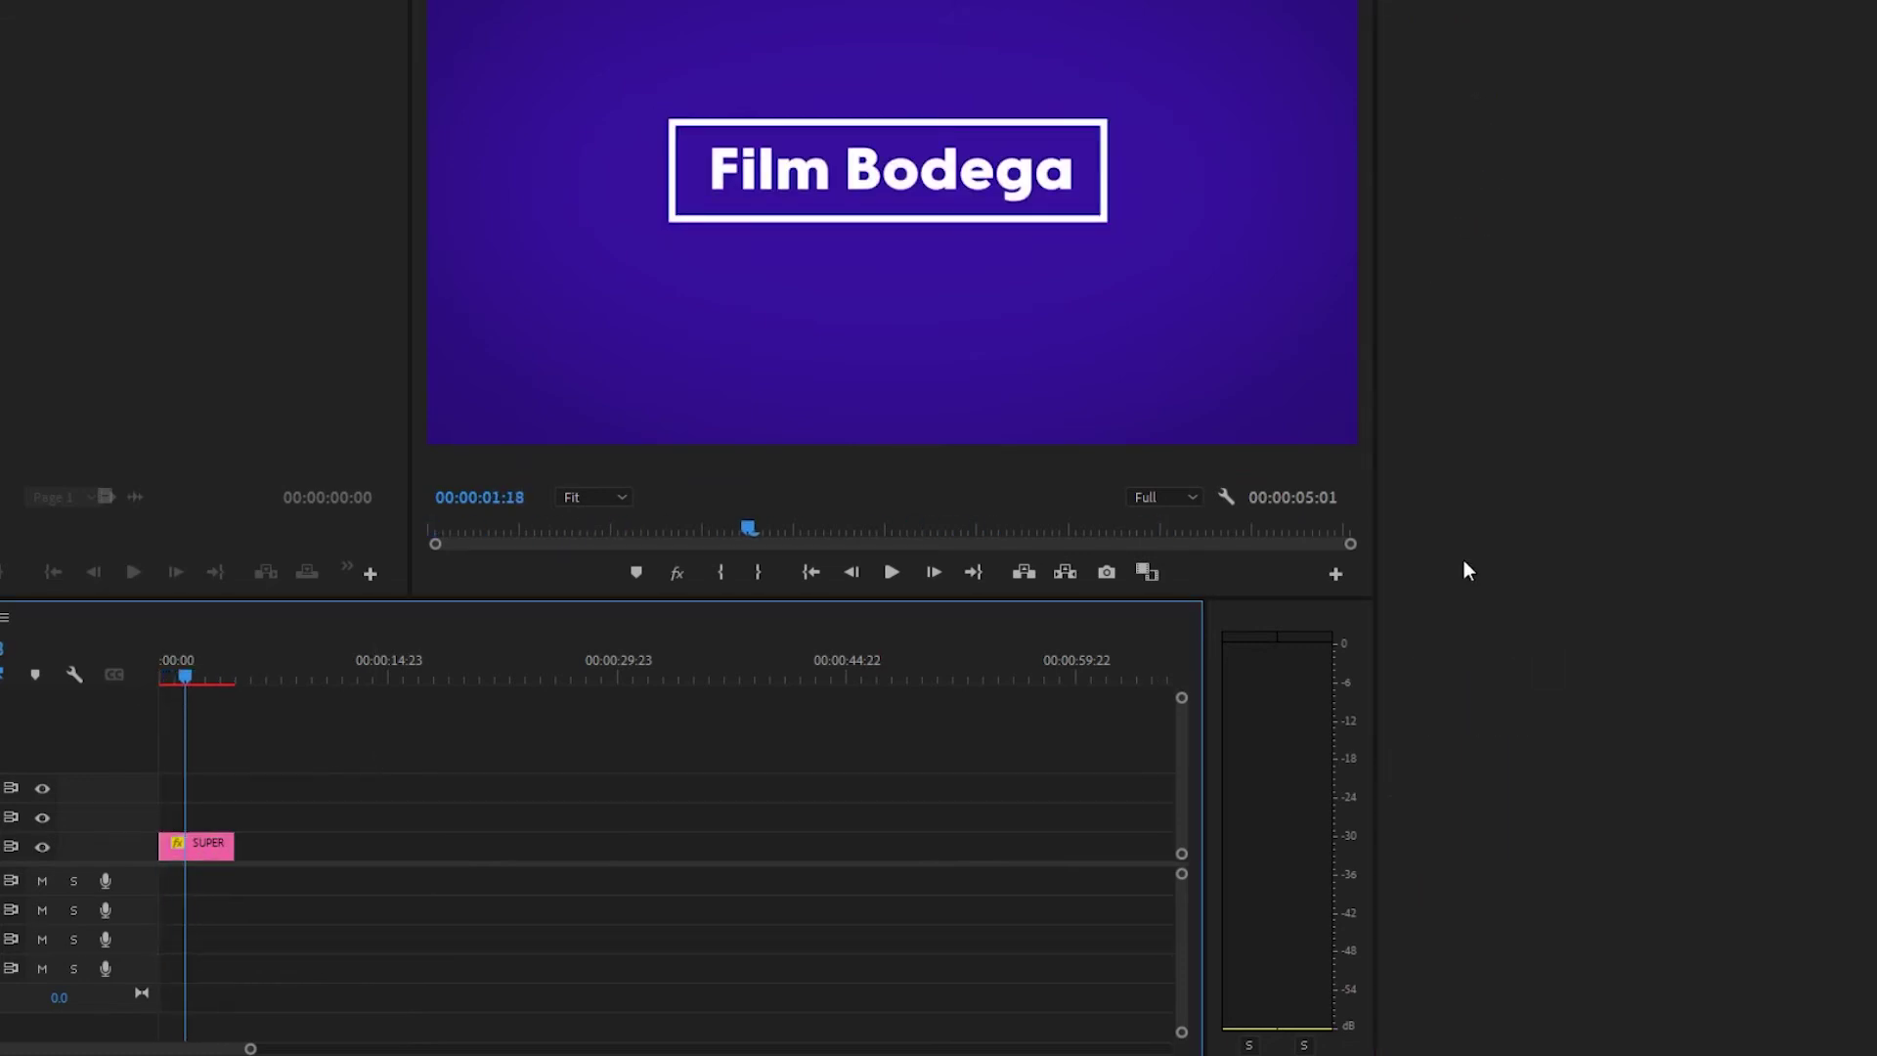
click(201, 851)
Step: Switch back to the animated background and adjust its vignette strength
scroll(1509, 982, down, 2)
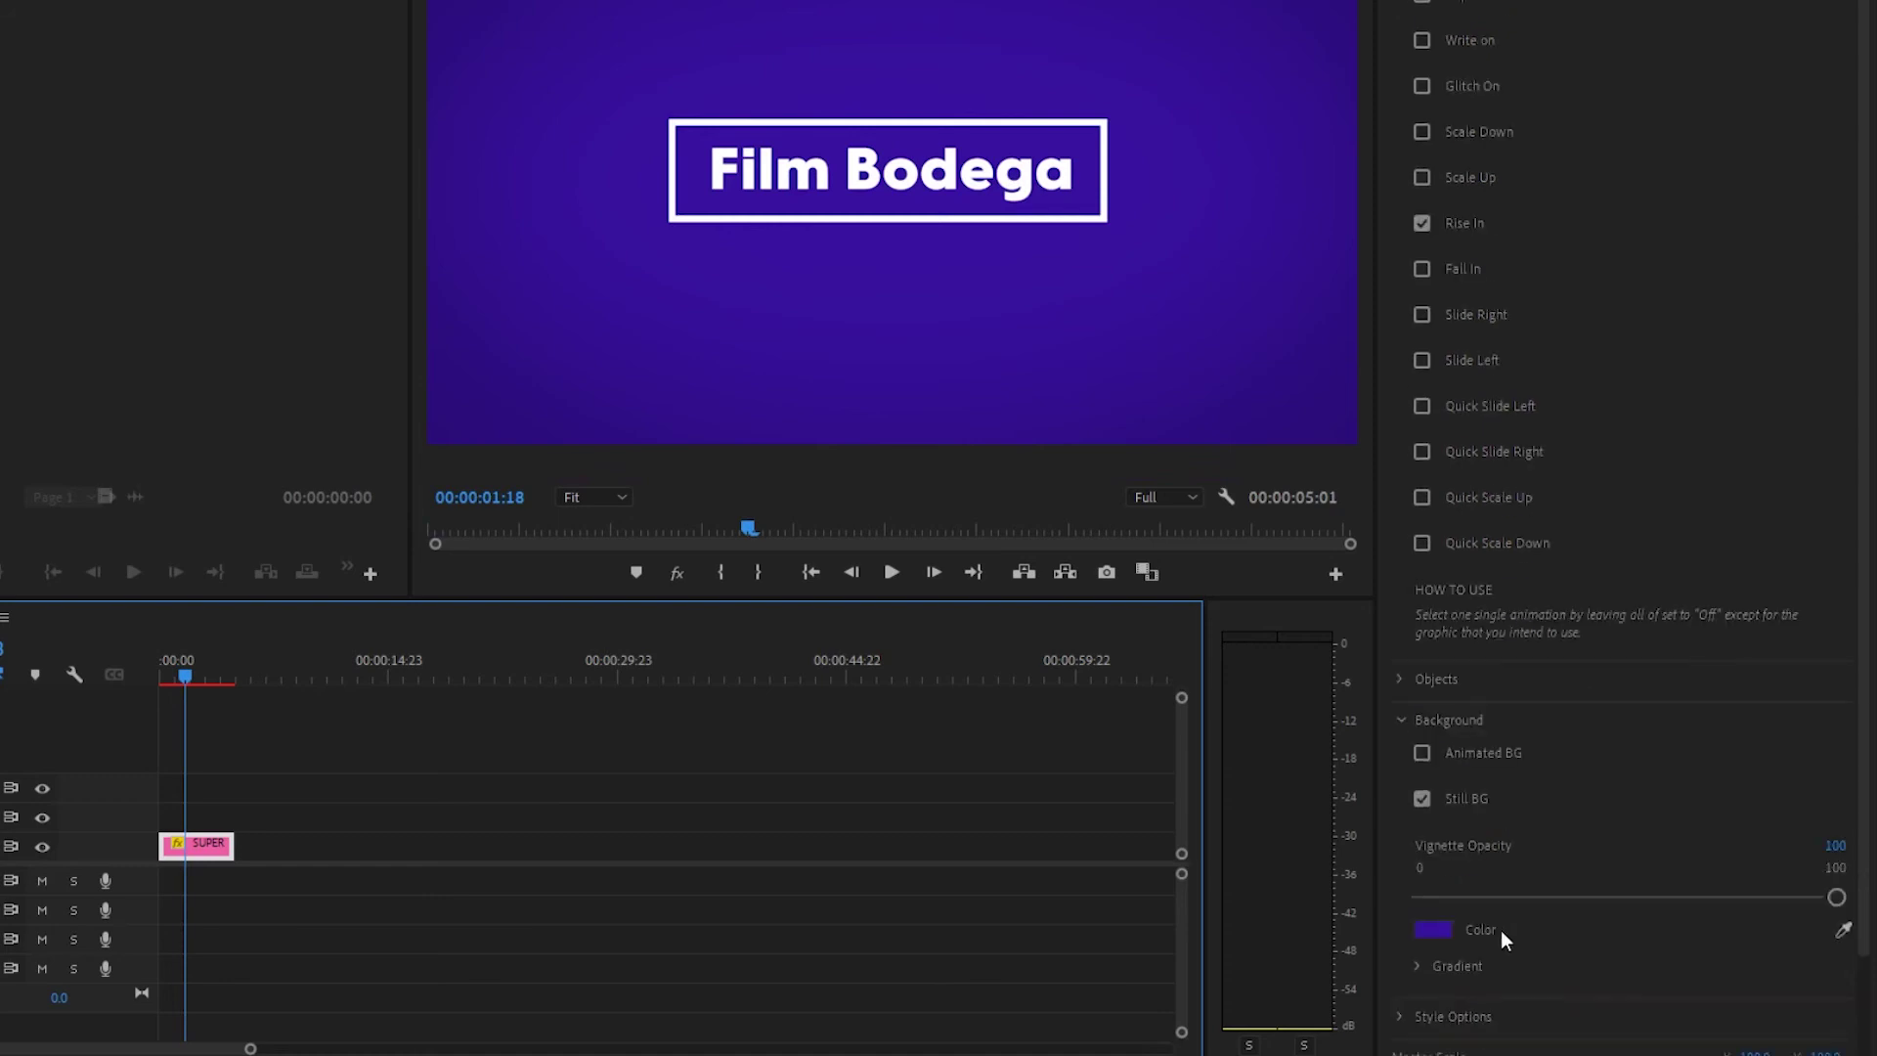
click(1422, 807)
click(1421, 750)
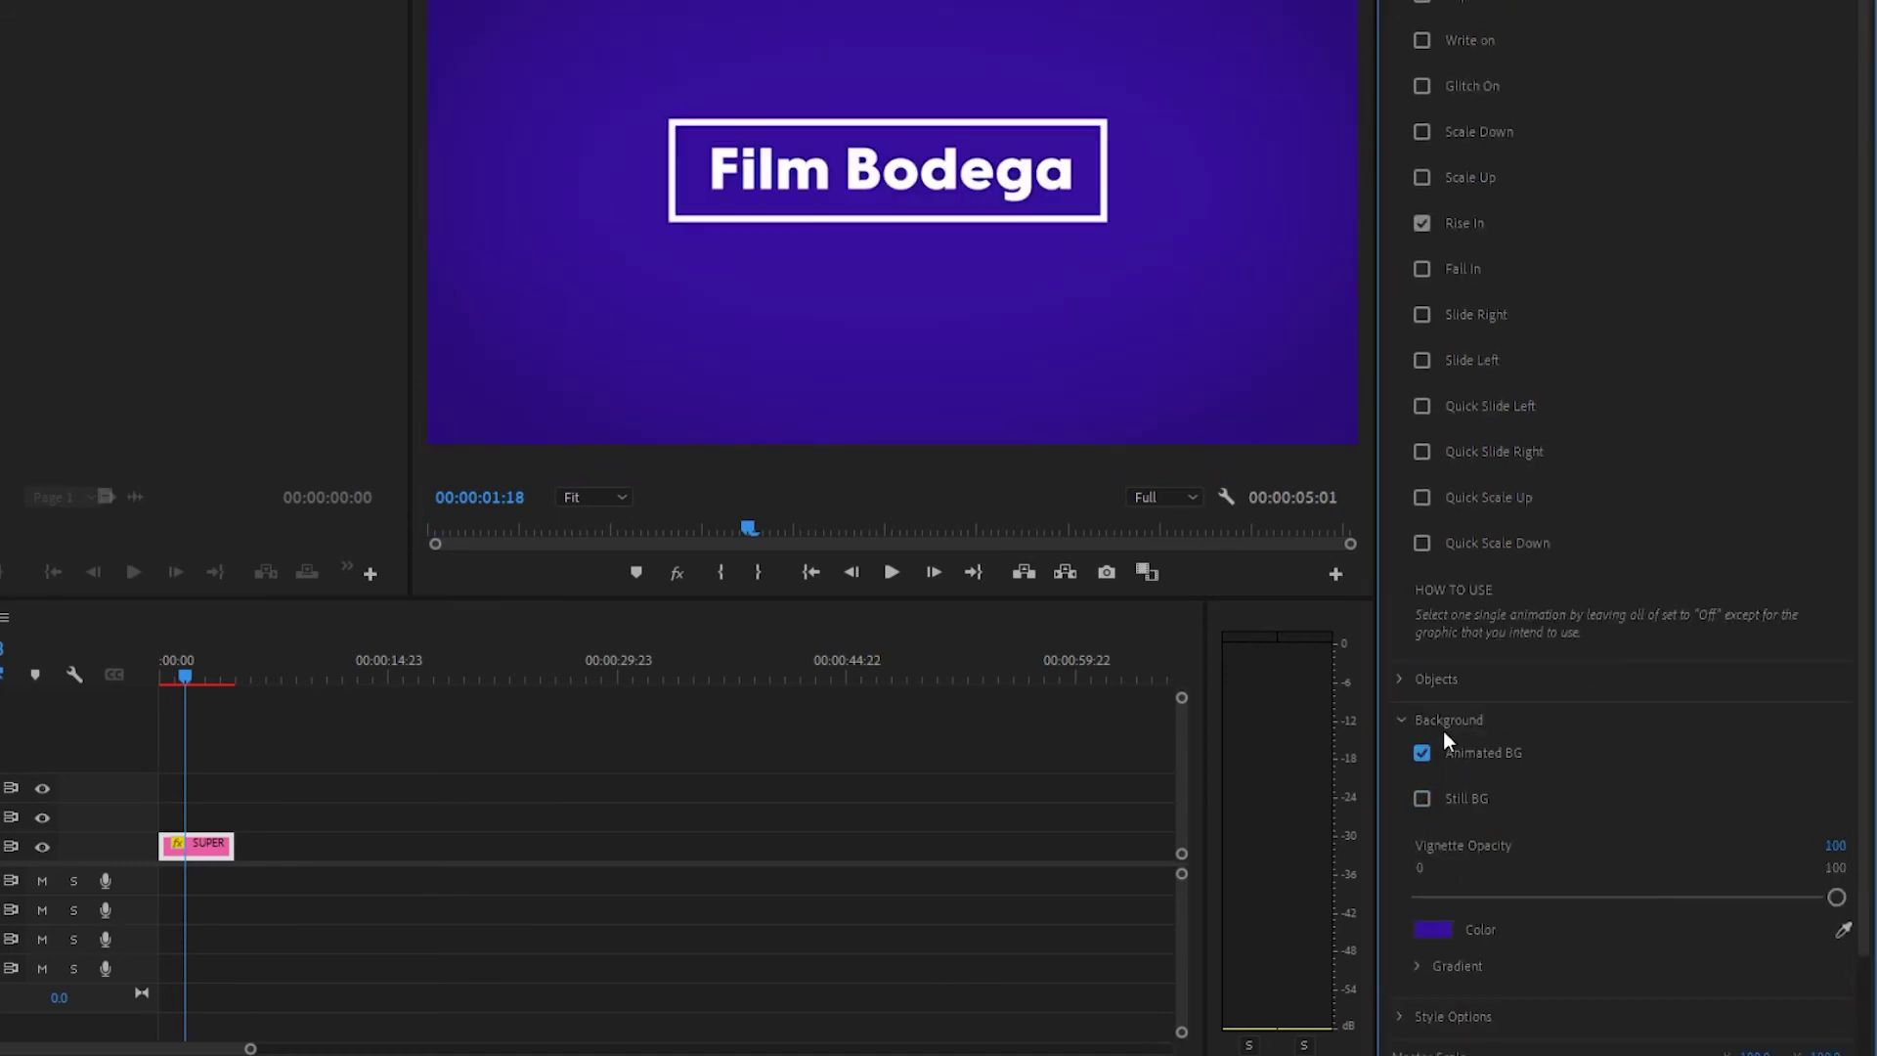
scroll(1509, 854, down, 2)
click(1835, 826)
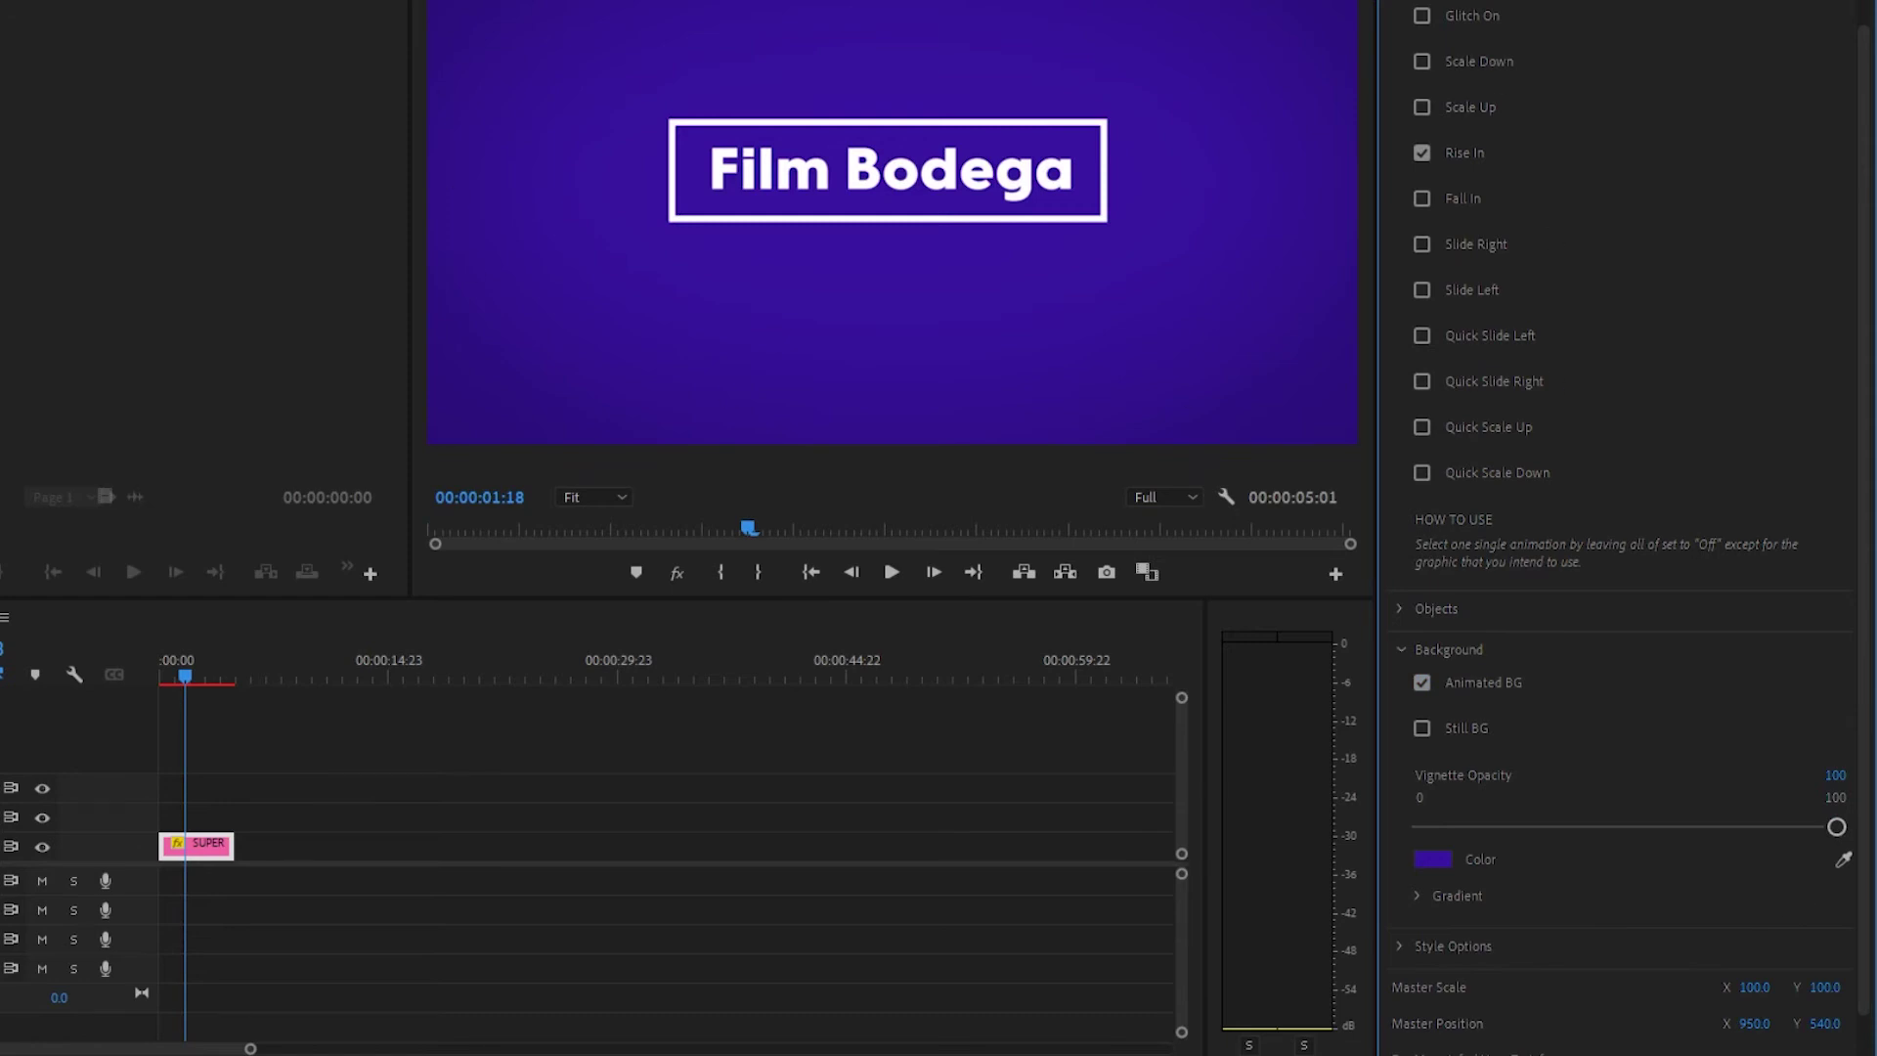
mouse_move(1836, 826)
mouse_down()
mouse_move(1311, 857)
mouse_move(1750, 831)
mouse_move(1611, 876)
mouse_move(1843, 841)
mouse_up()
Step: Turn on the multicolour gradient background and scrub forward to preview it
click(1418, 896)
scroll(1603, 878, down, 2)
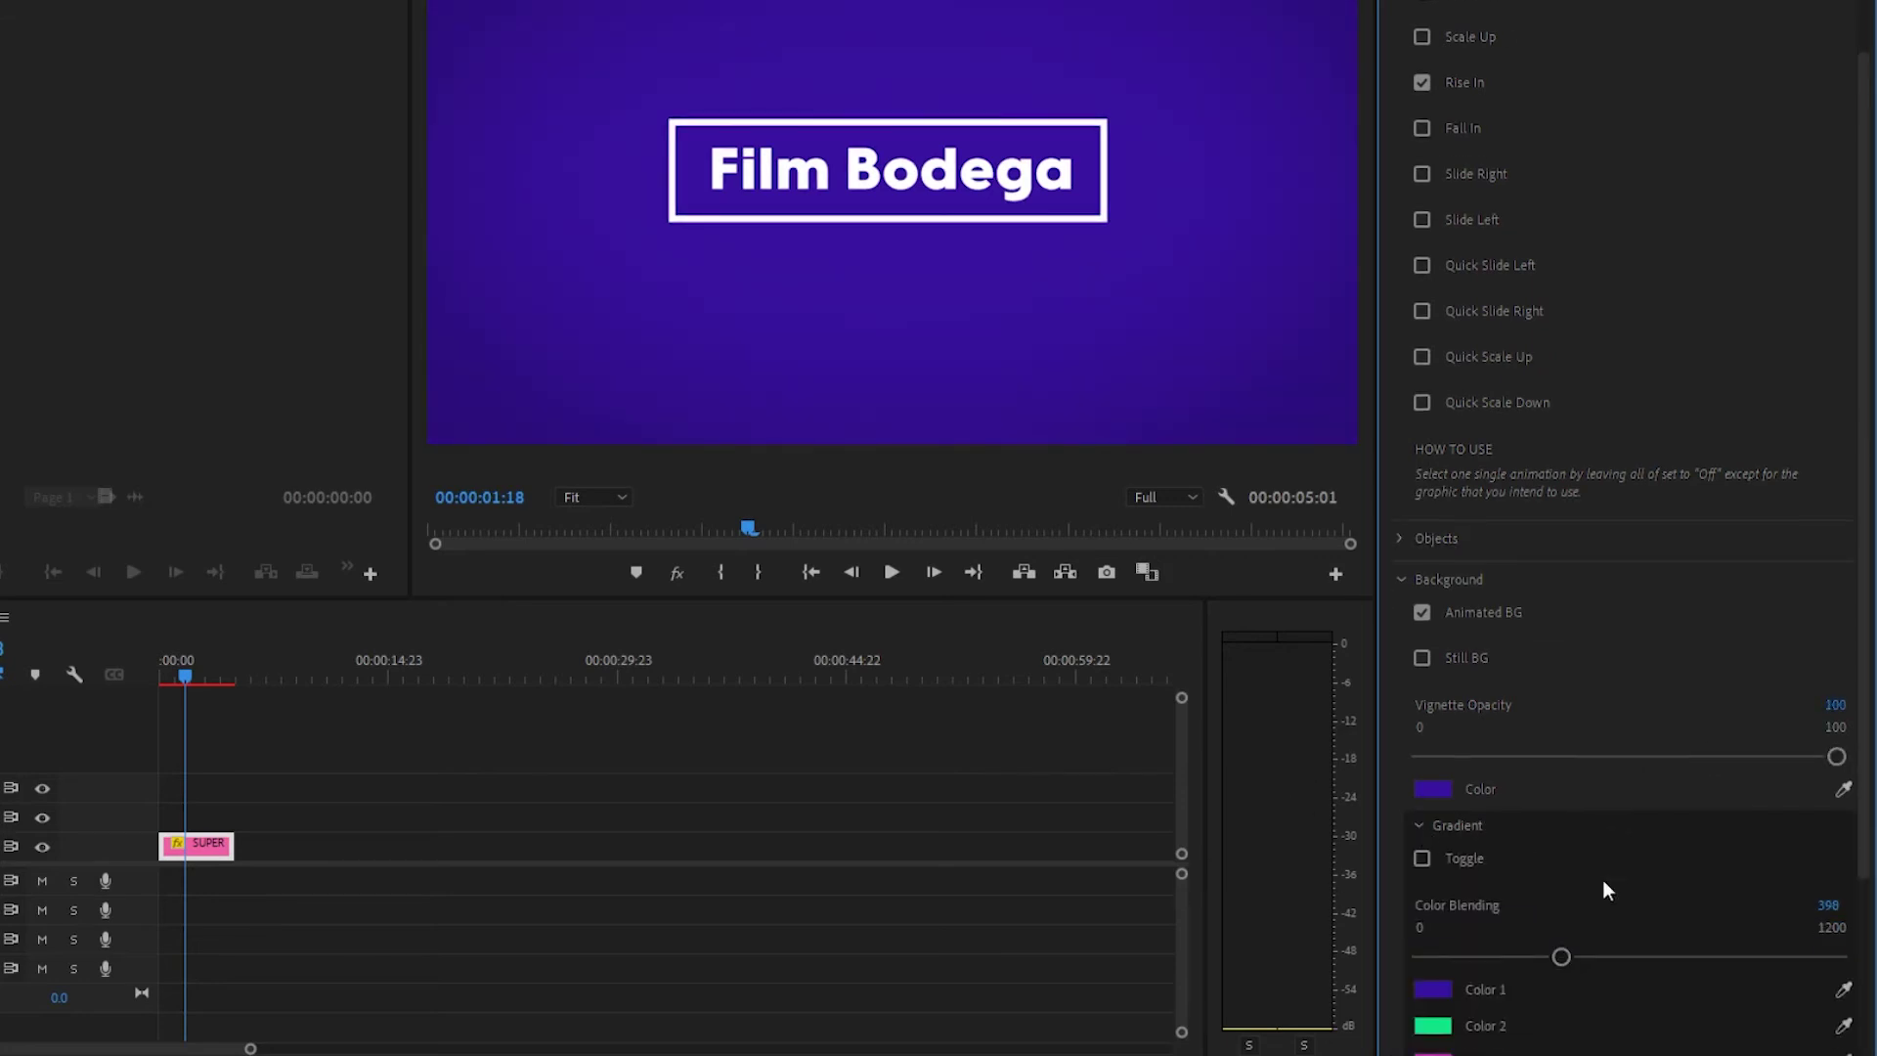
scroll(1654, 831, down, 1)
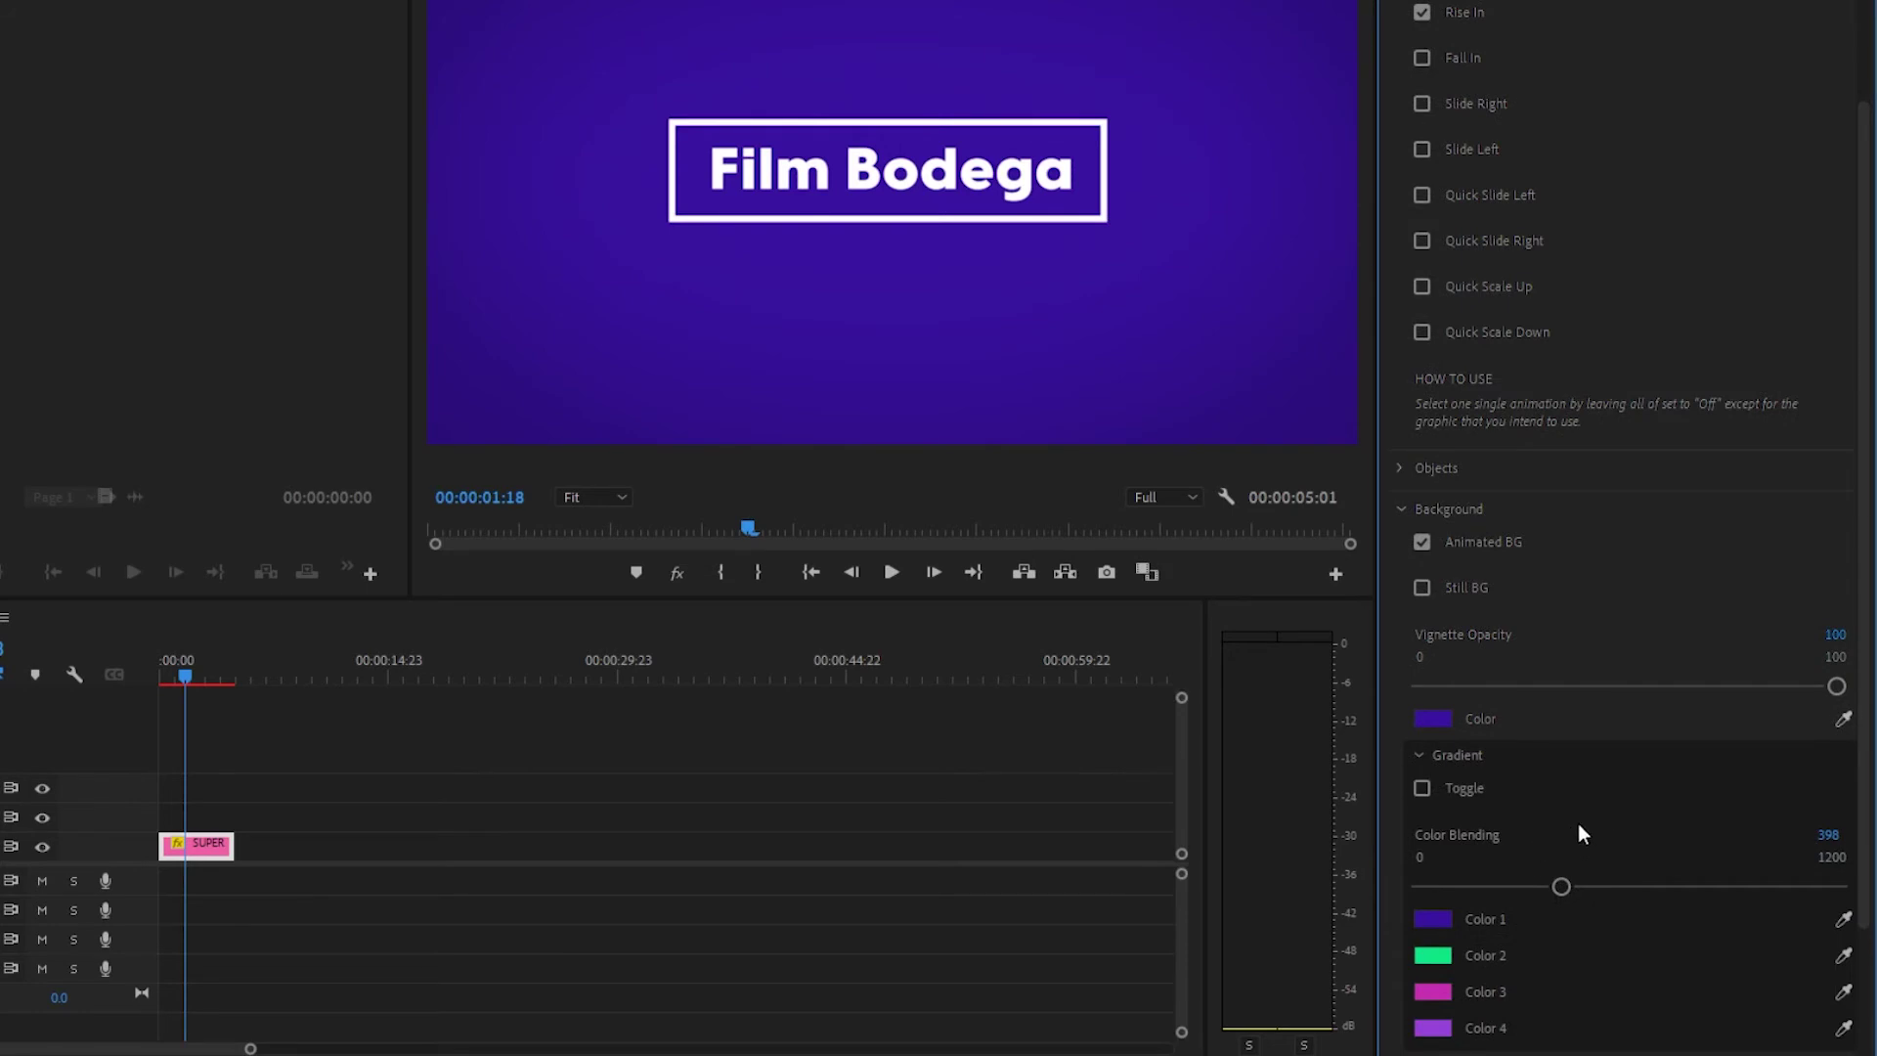
scroll(1564, 811, down, 2)
click(1423, 719)
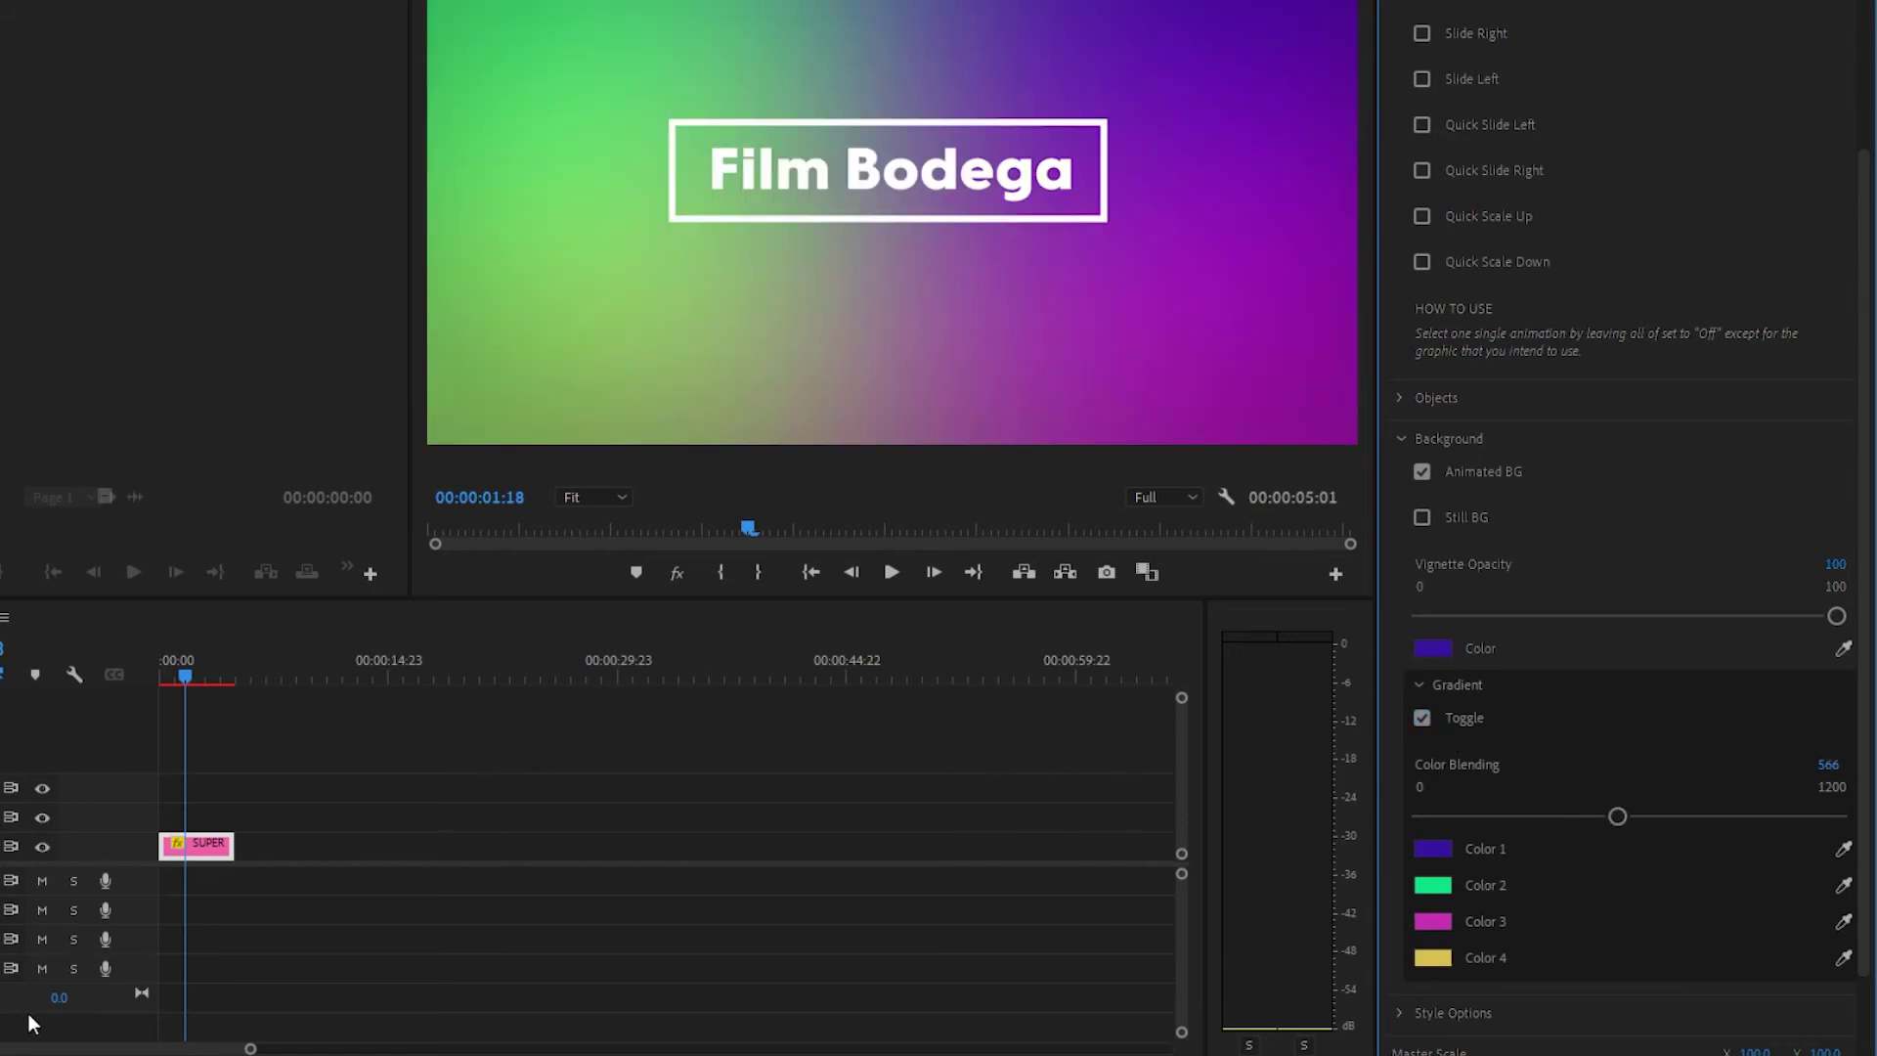
mouse_move(186, 673)
mouse_down()
mouse_move(227, 681)
mouse_move(150, 678)
mouse_move(188, 688)
mouse_up()
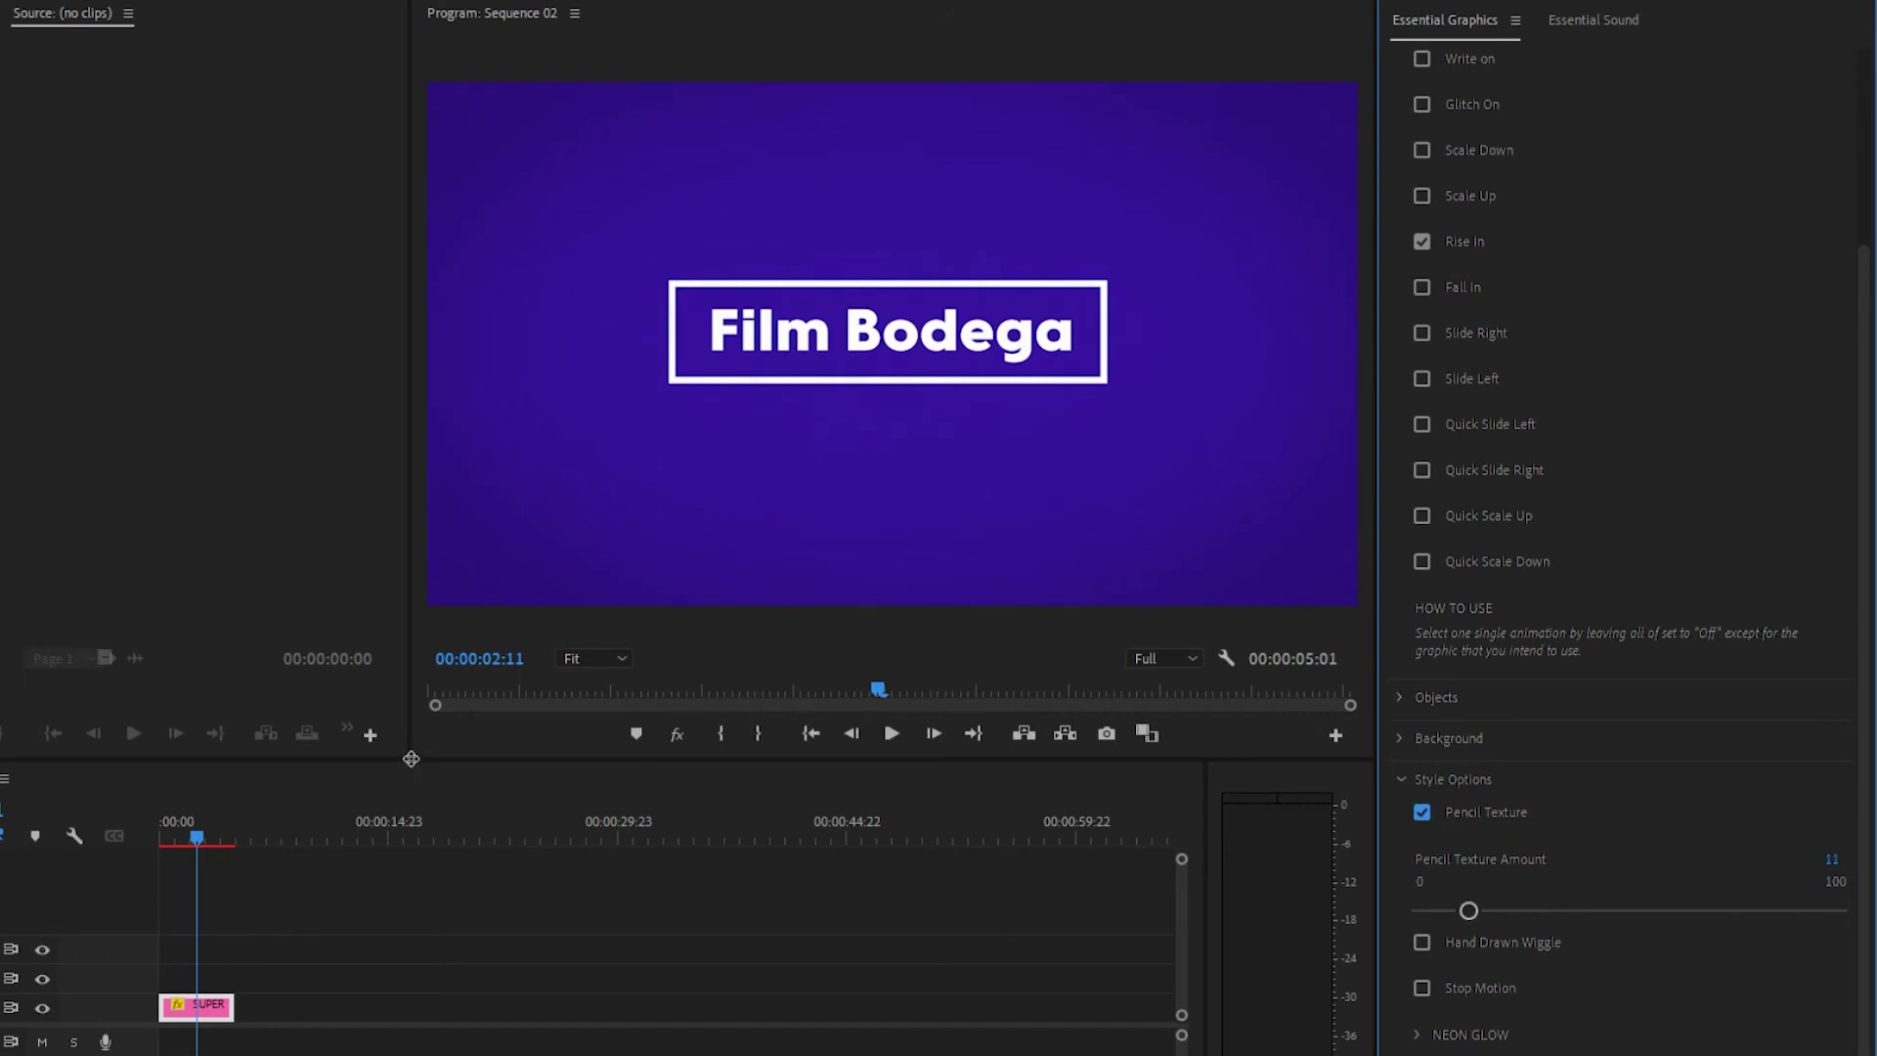
Step: Enlarge the Program monitor, raise Pencil Texture to full strength, and add Hand Drawn Wiggle
drag(411, 759, 85, 849)
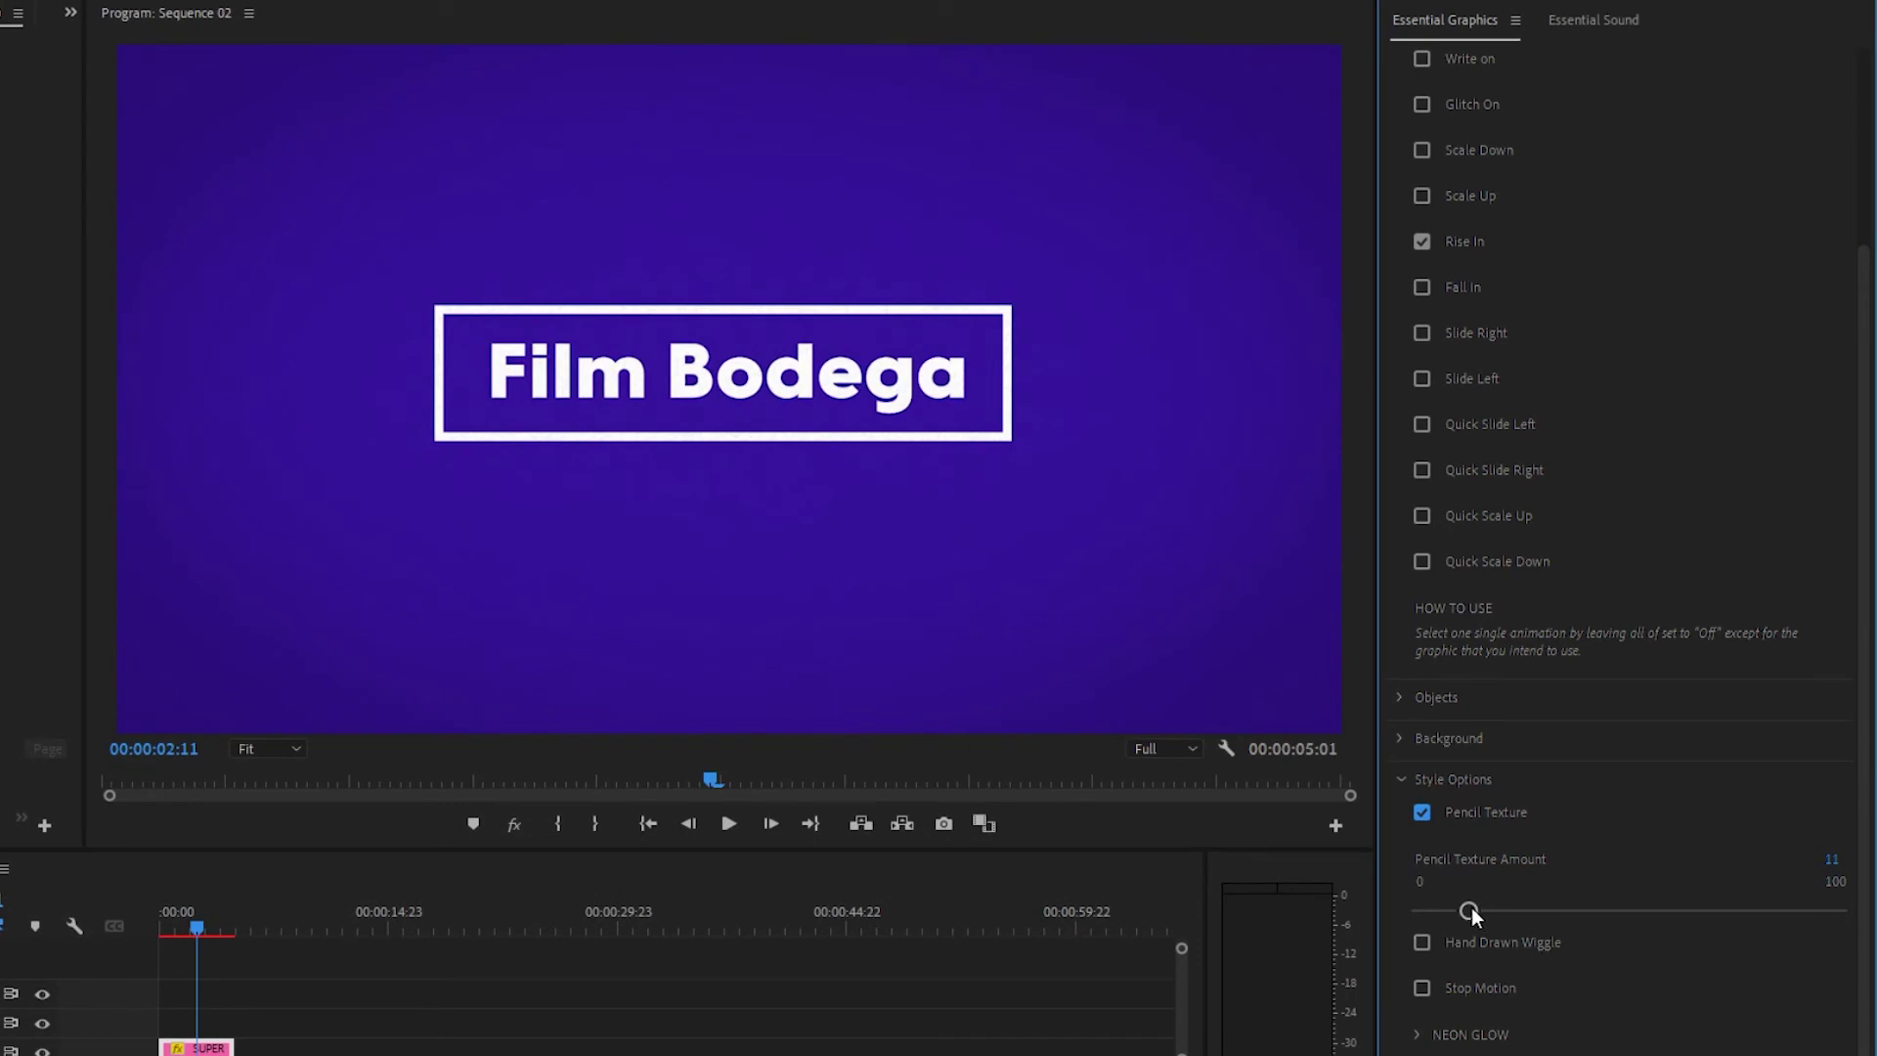
drag(1471, 908, 1499, 907)
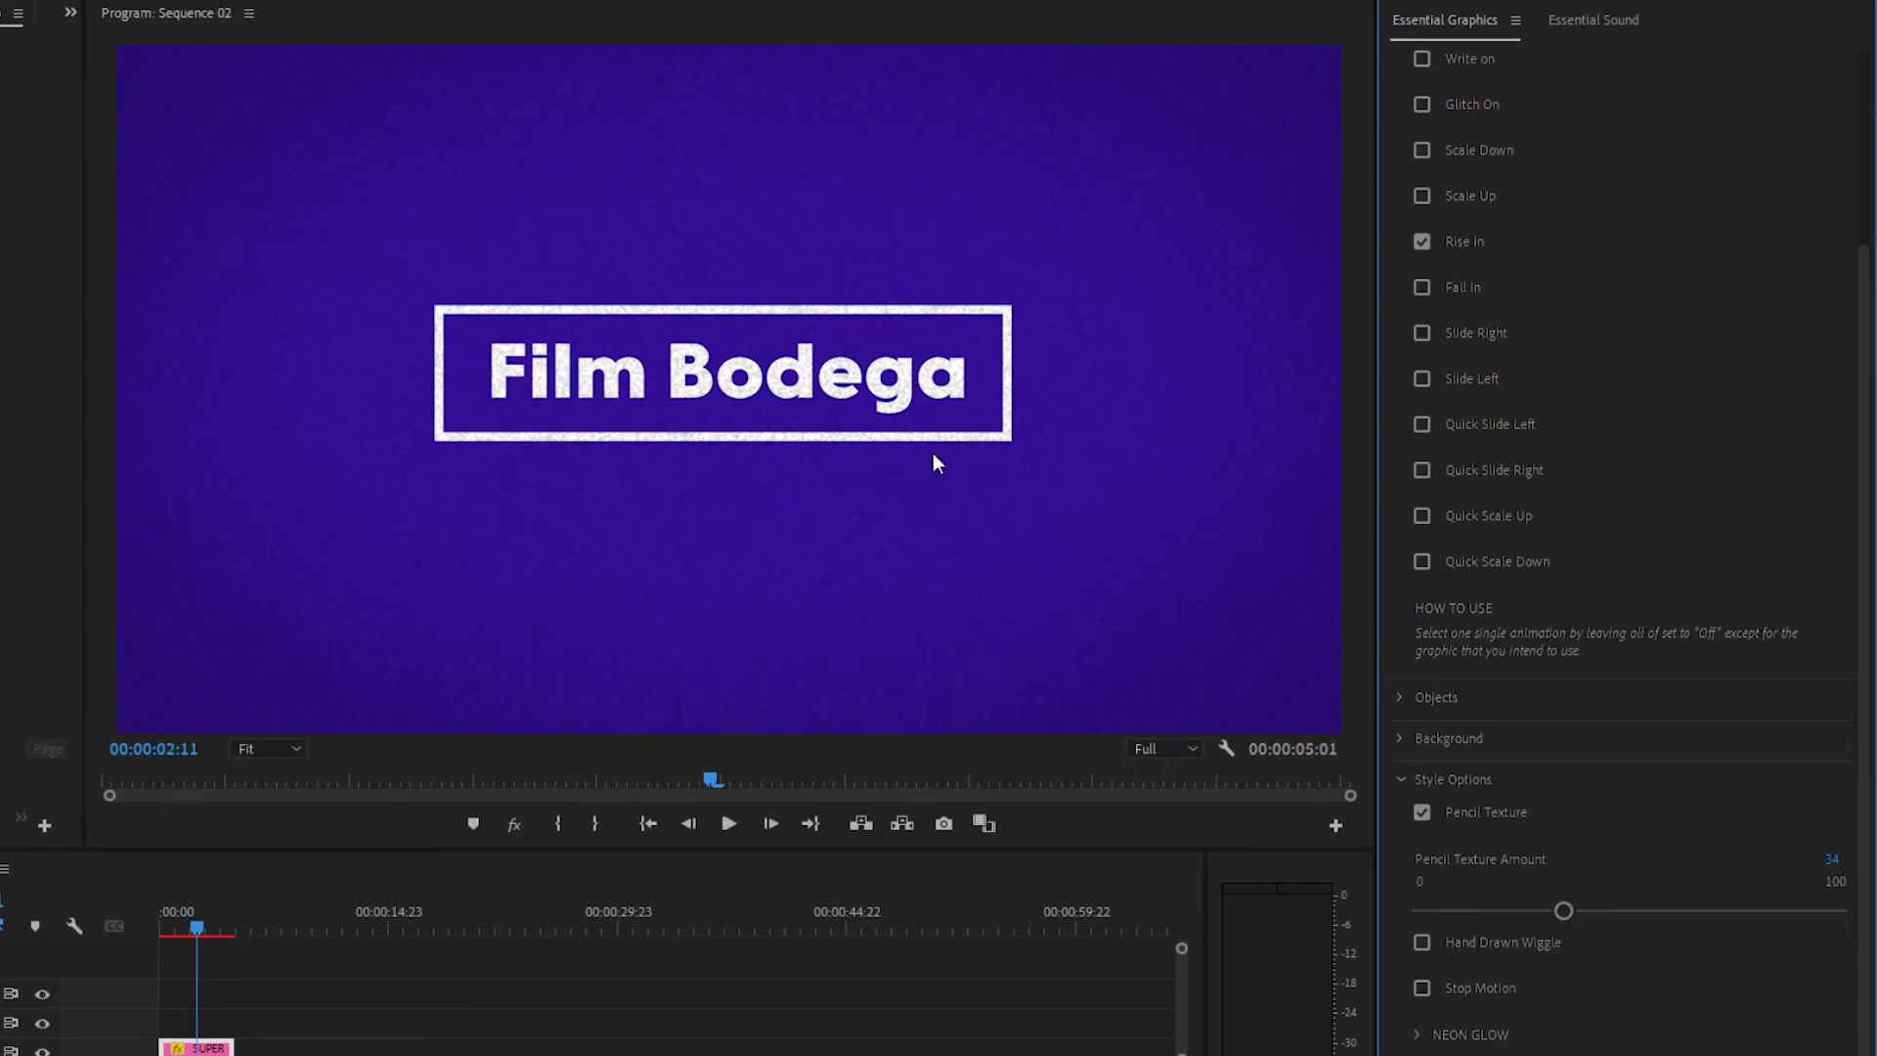
mouse_move(1563, 911)
mouse_down()
mouse_move(1480, 910)
mouse_move(1588, 916)
mouse_up()
drag(1743, 912, 1795, 912)
mouse_move(1591, 911)
mouse_down()
mouse_move(1846, 937)
mouse_move(1577, 929)
mouse_up()
click(1422, 944)
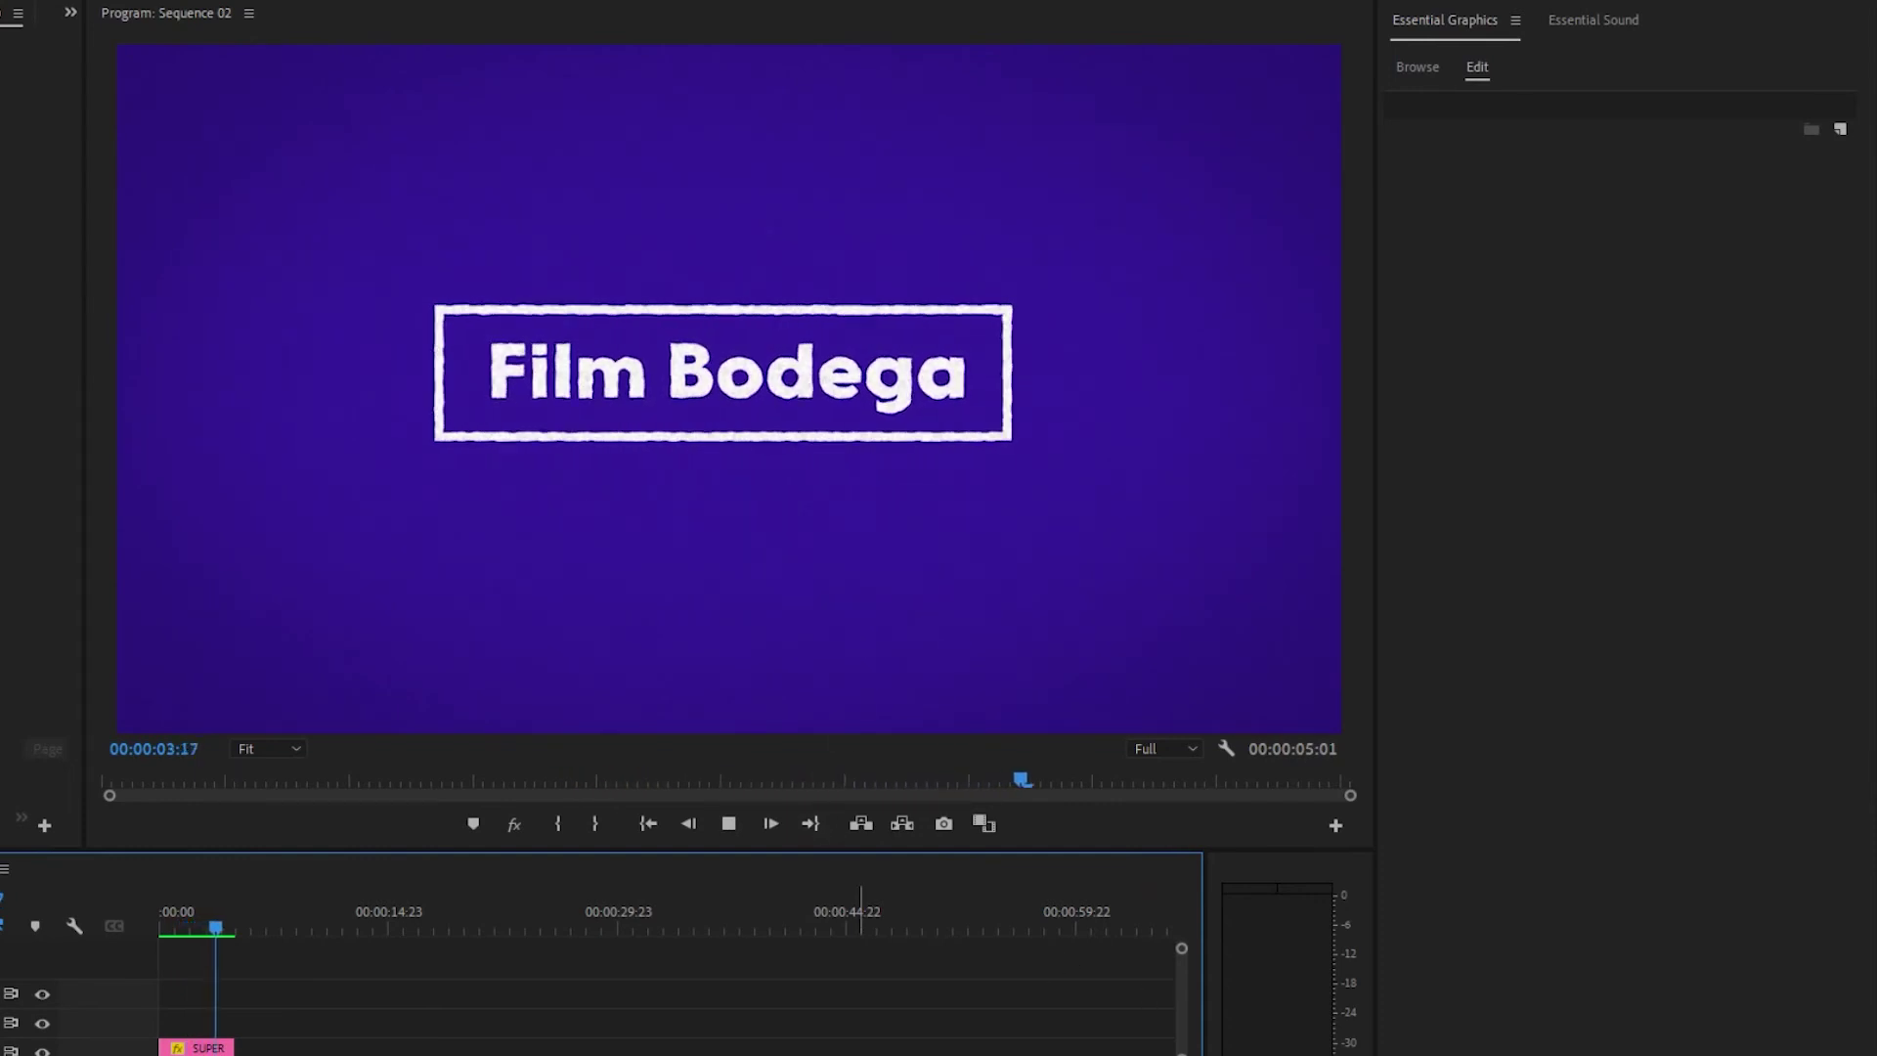
click(202, 923)
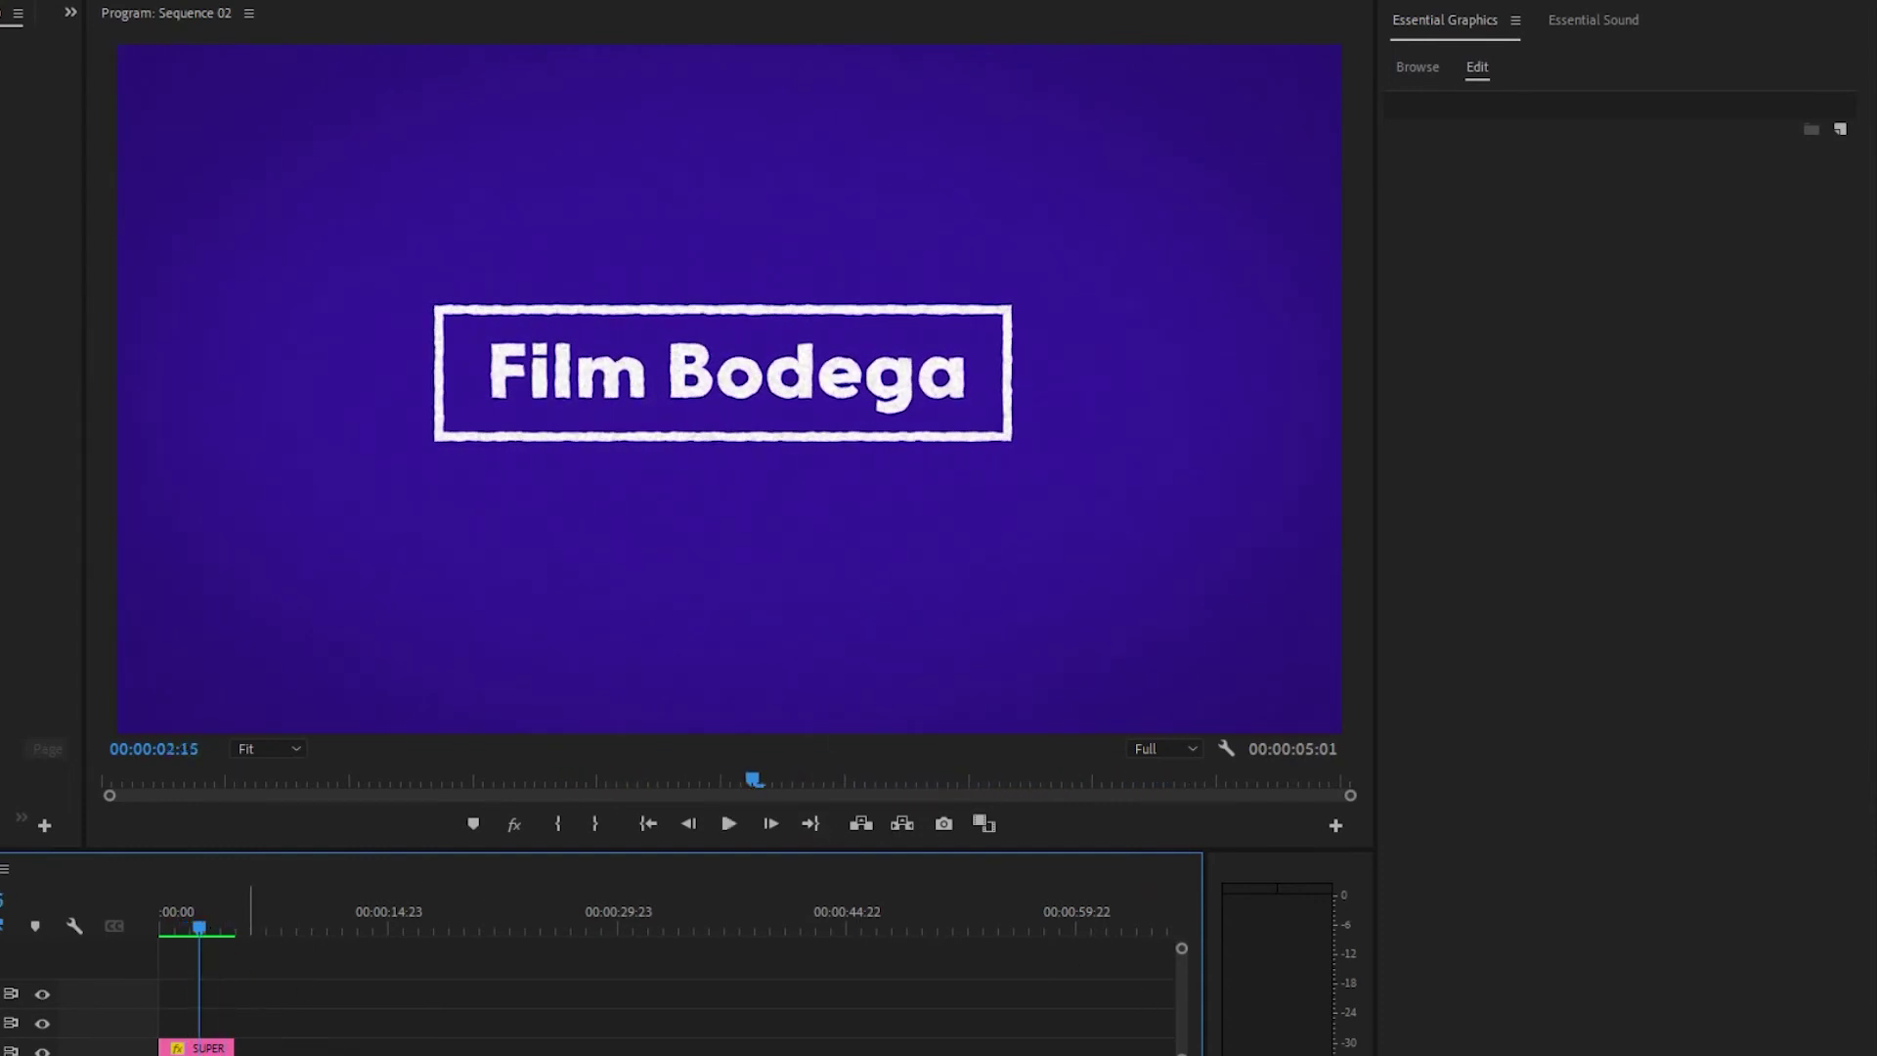
Step: Make the title text's fill fully transparent and give it a cyan outline
scroll(1710, 895, up, 1)
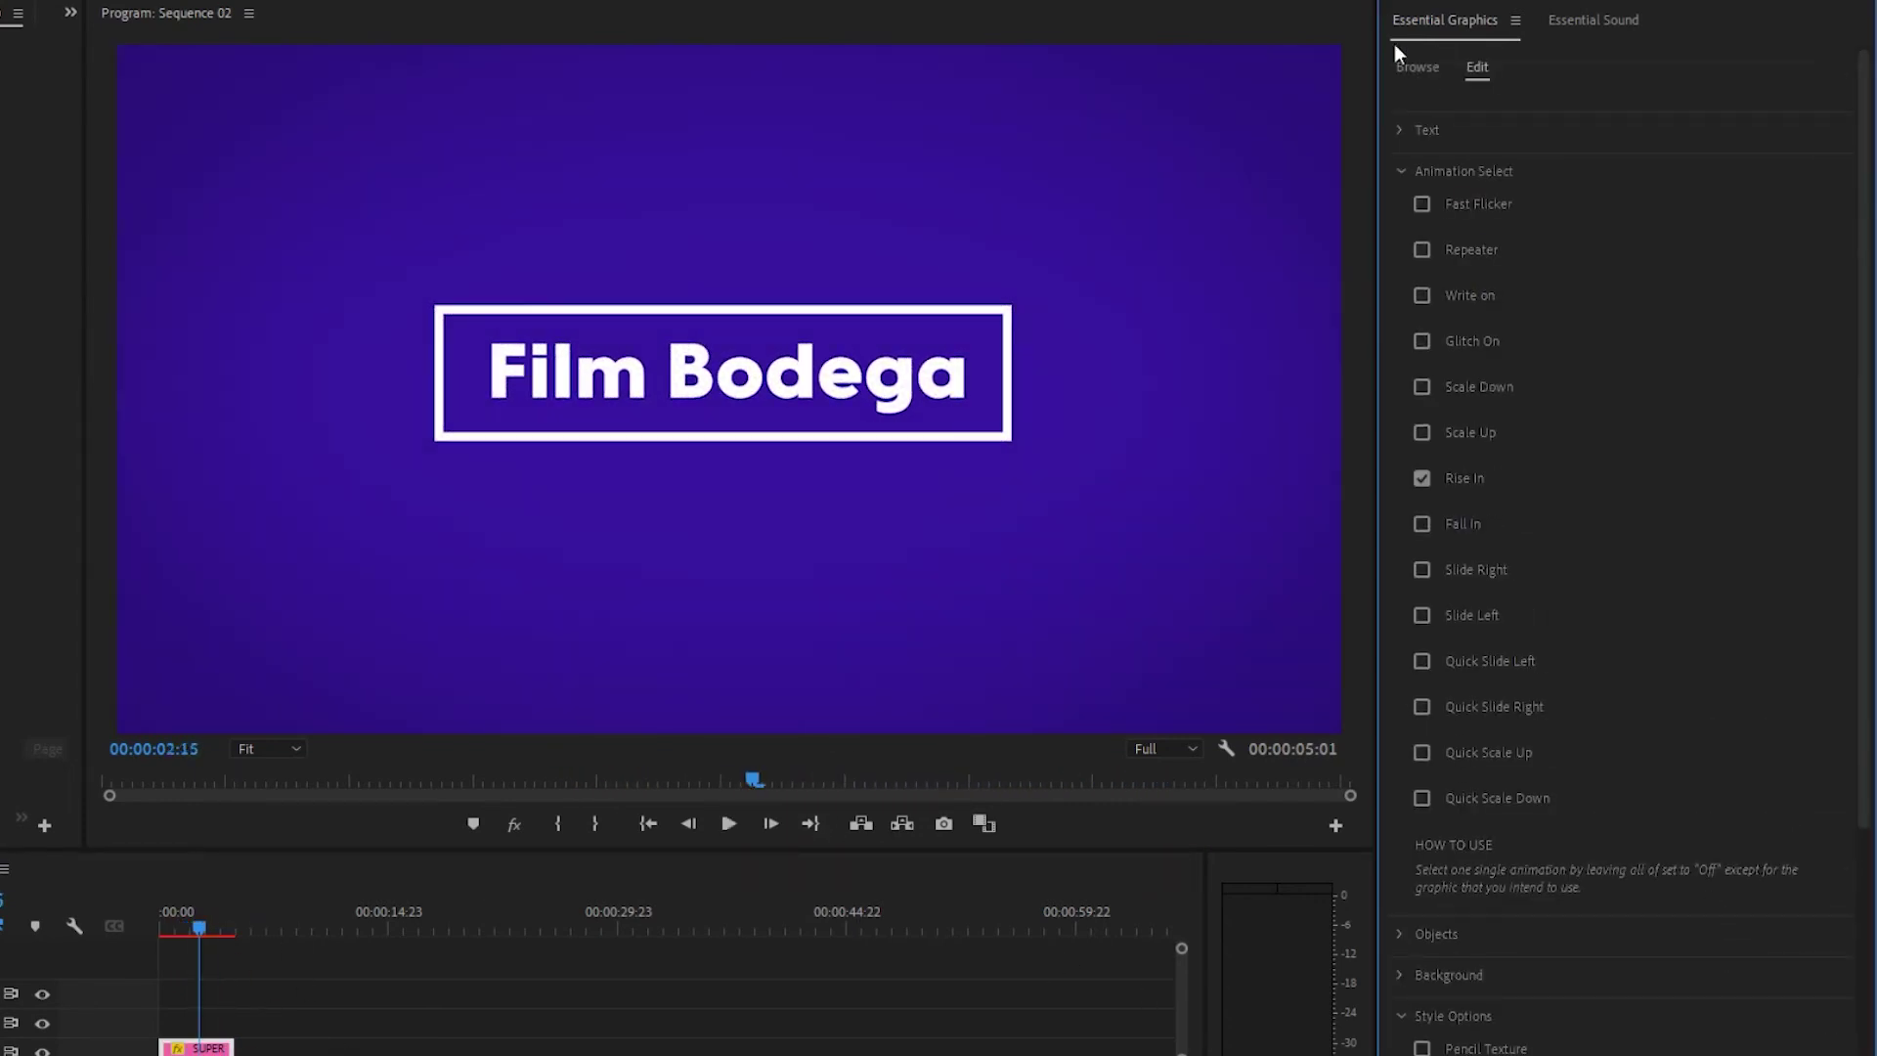
click(1399, 130)
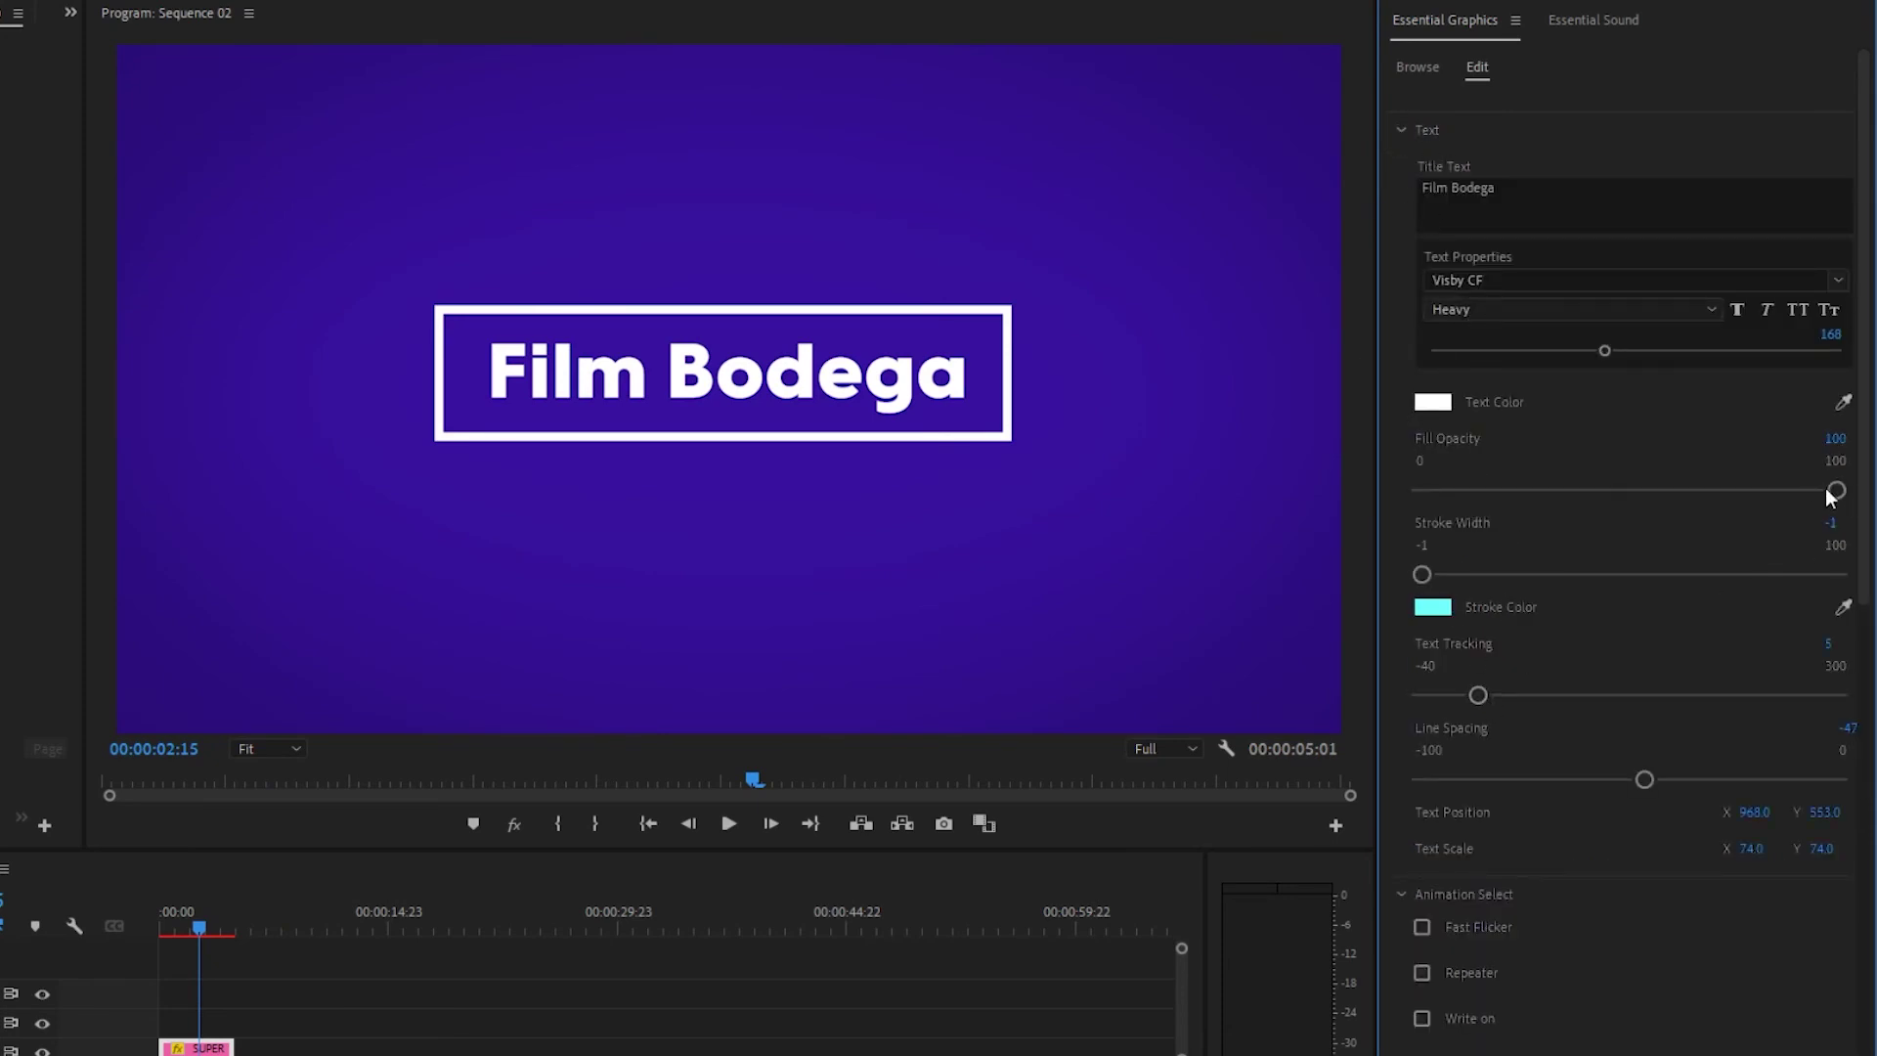
drag(1834, 492, 1300, 864)
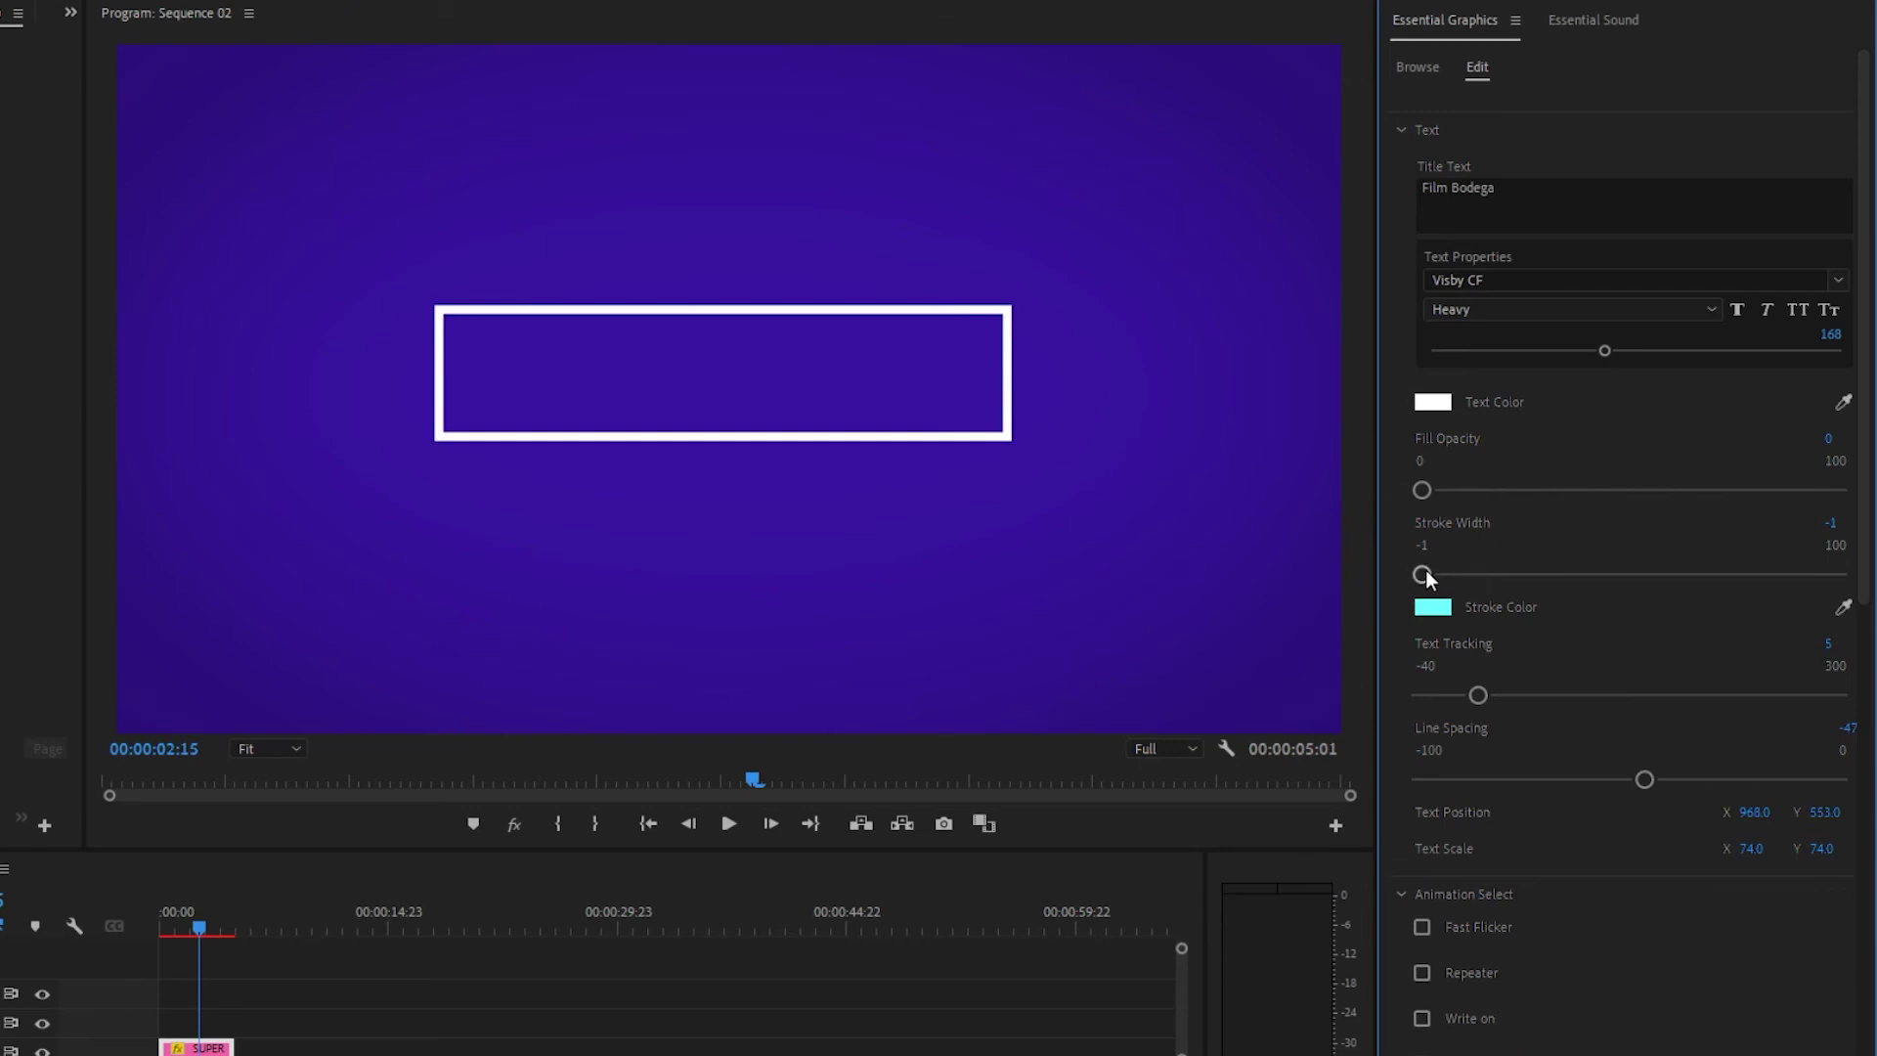
drag(1424, 574, 1447, 572)
Step: Replace the Rise In animation with Glitch On in Animation Select
scroll(1558, 765, down, 5)
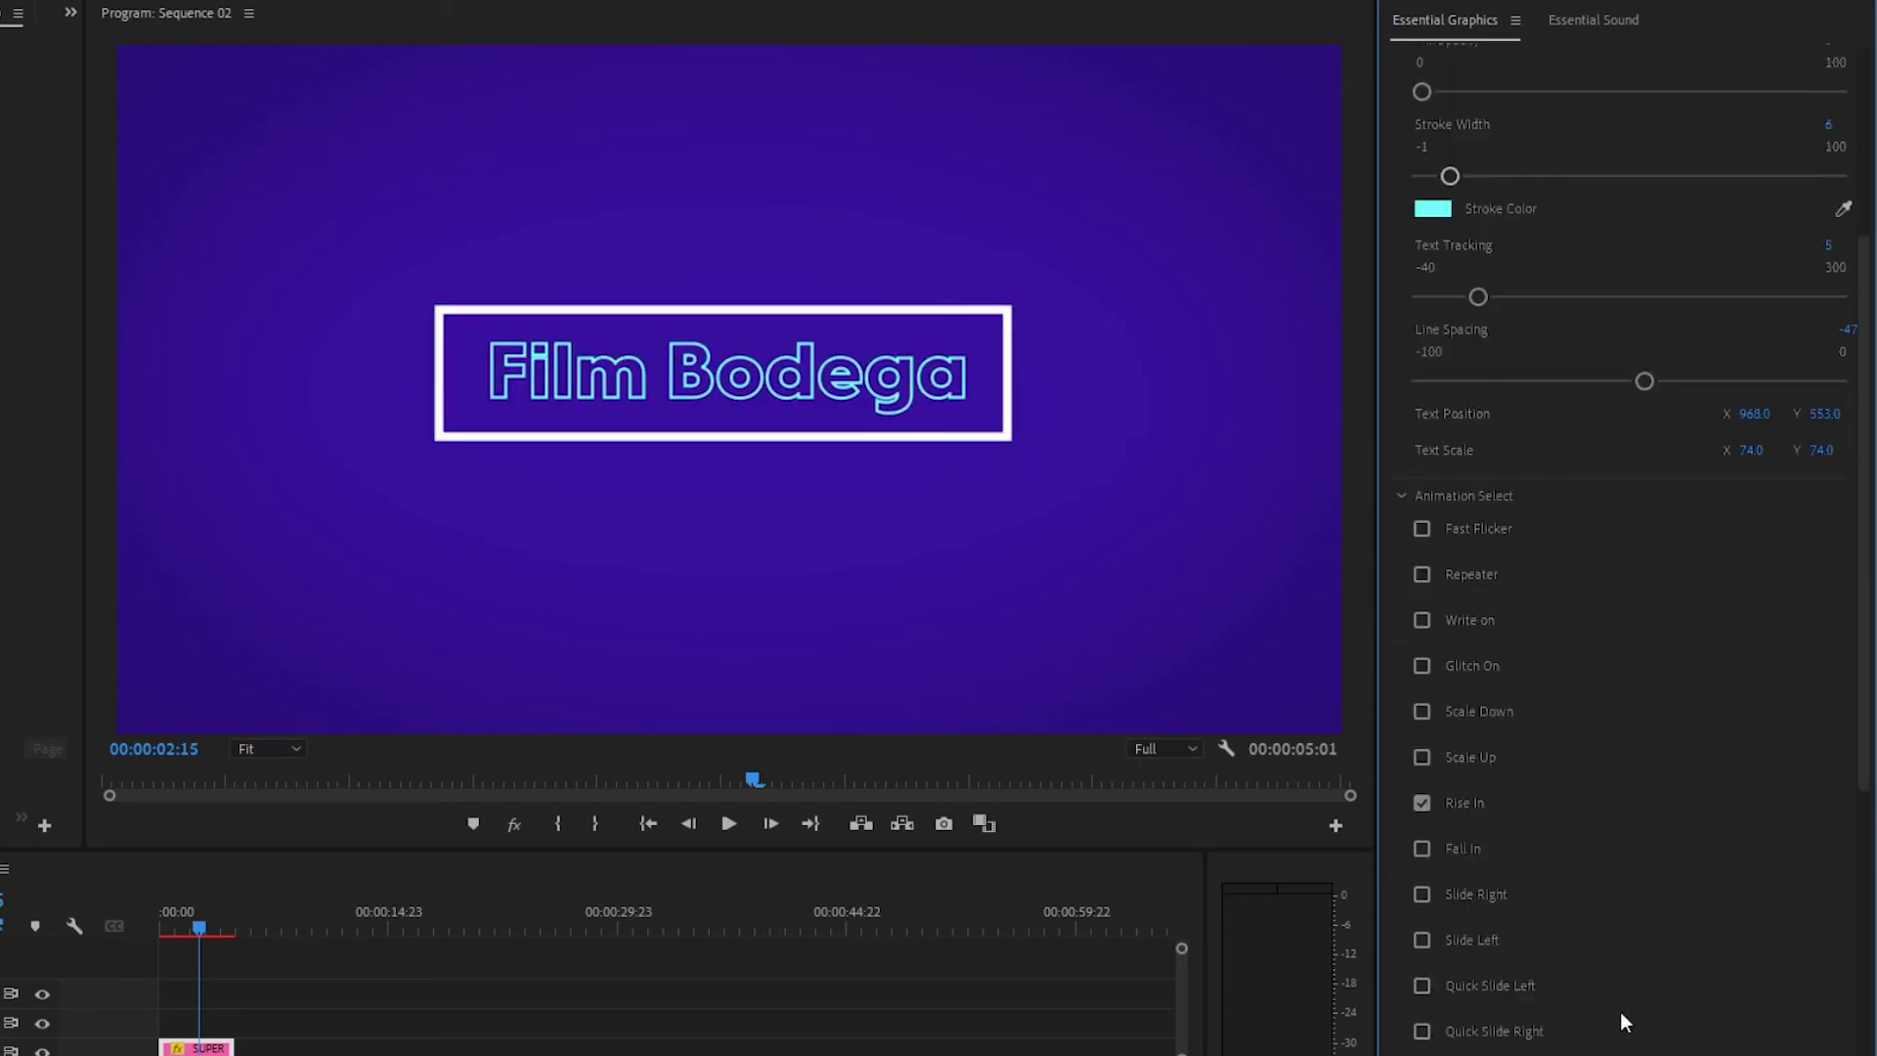
scroll(1621, 1012, down, 2)
click(1421, 732)
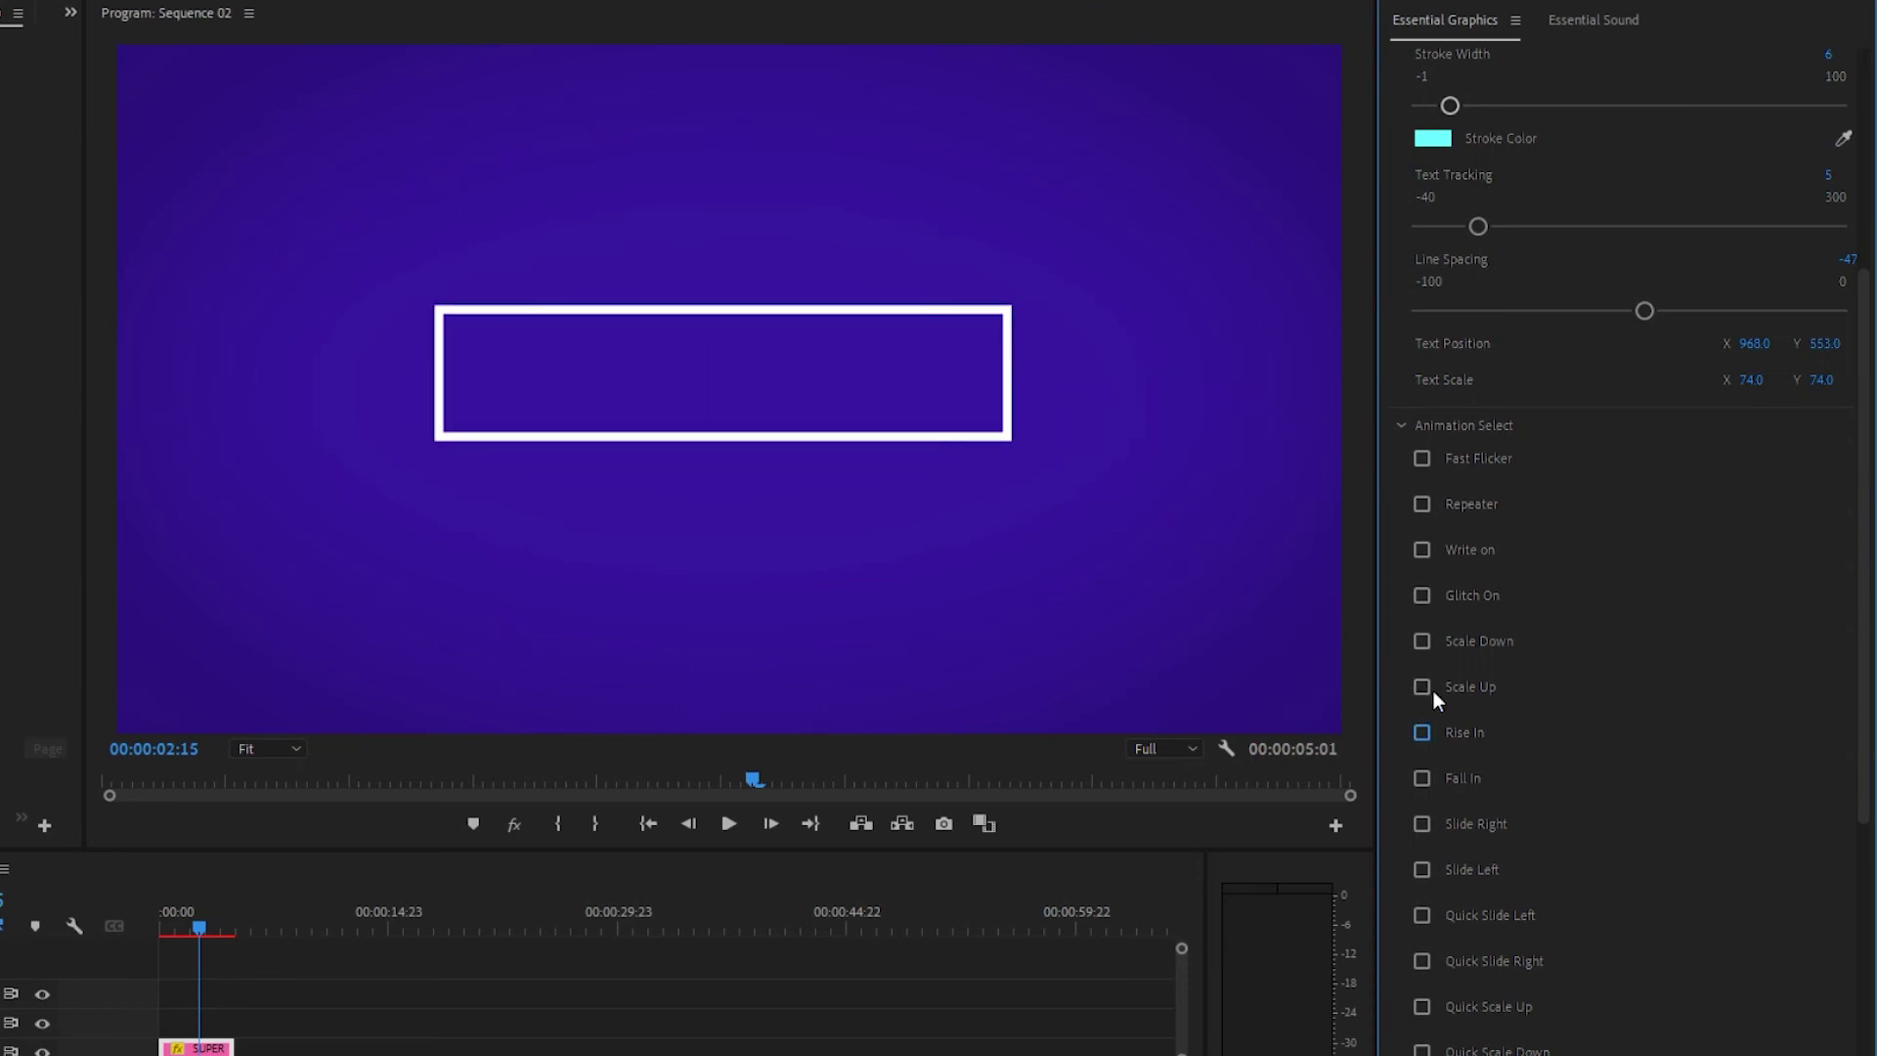
click(1423, 596)
scroll(1624, 684, down, 10)
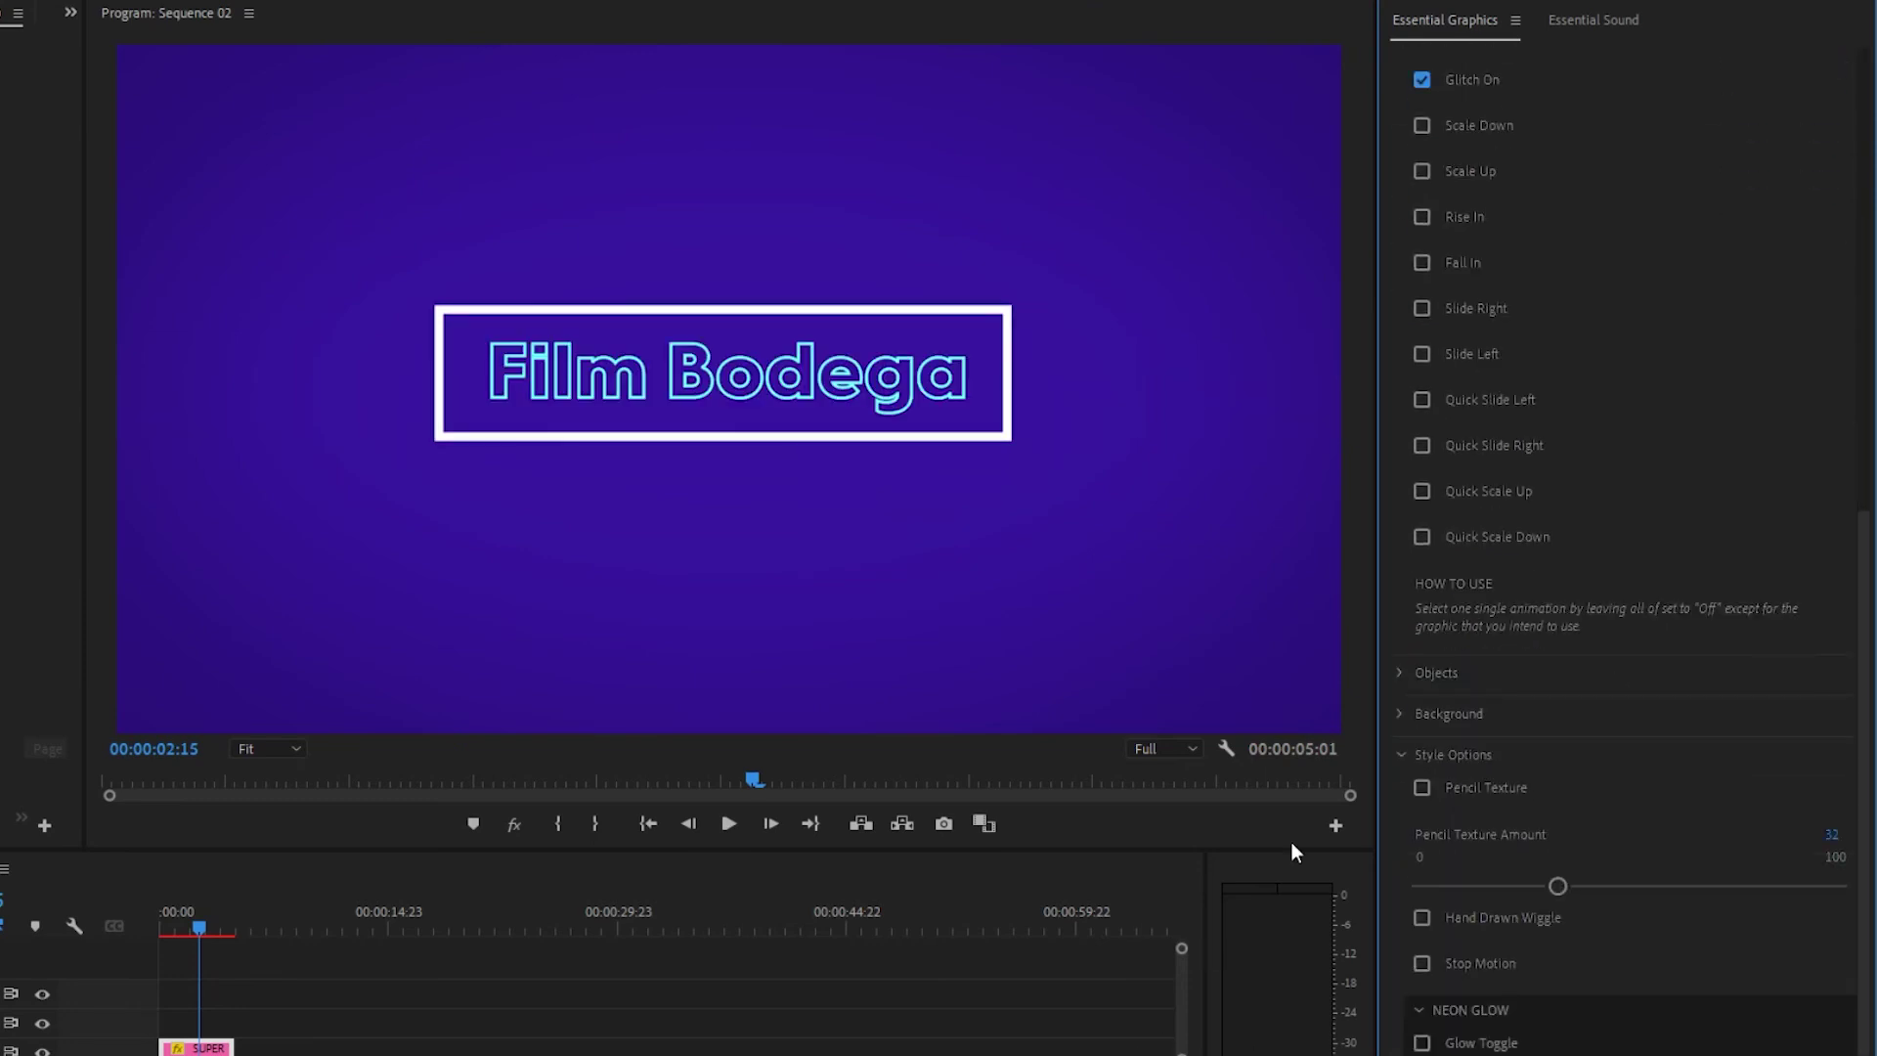
scroll(1423, 1044, down, 4)
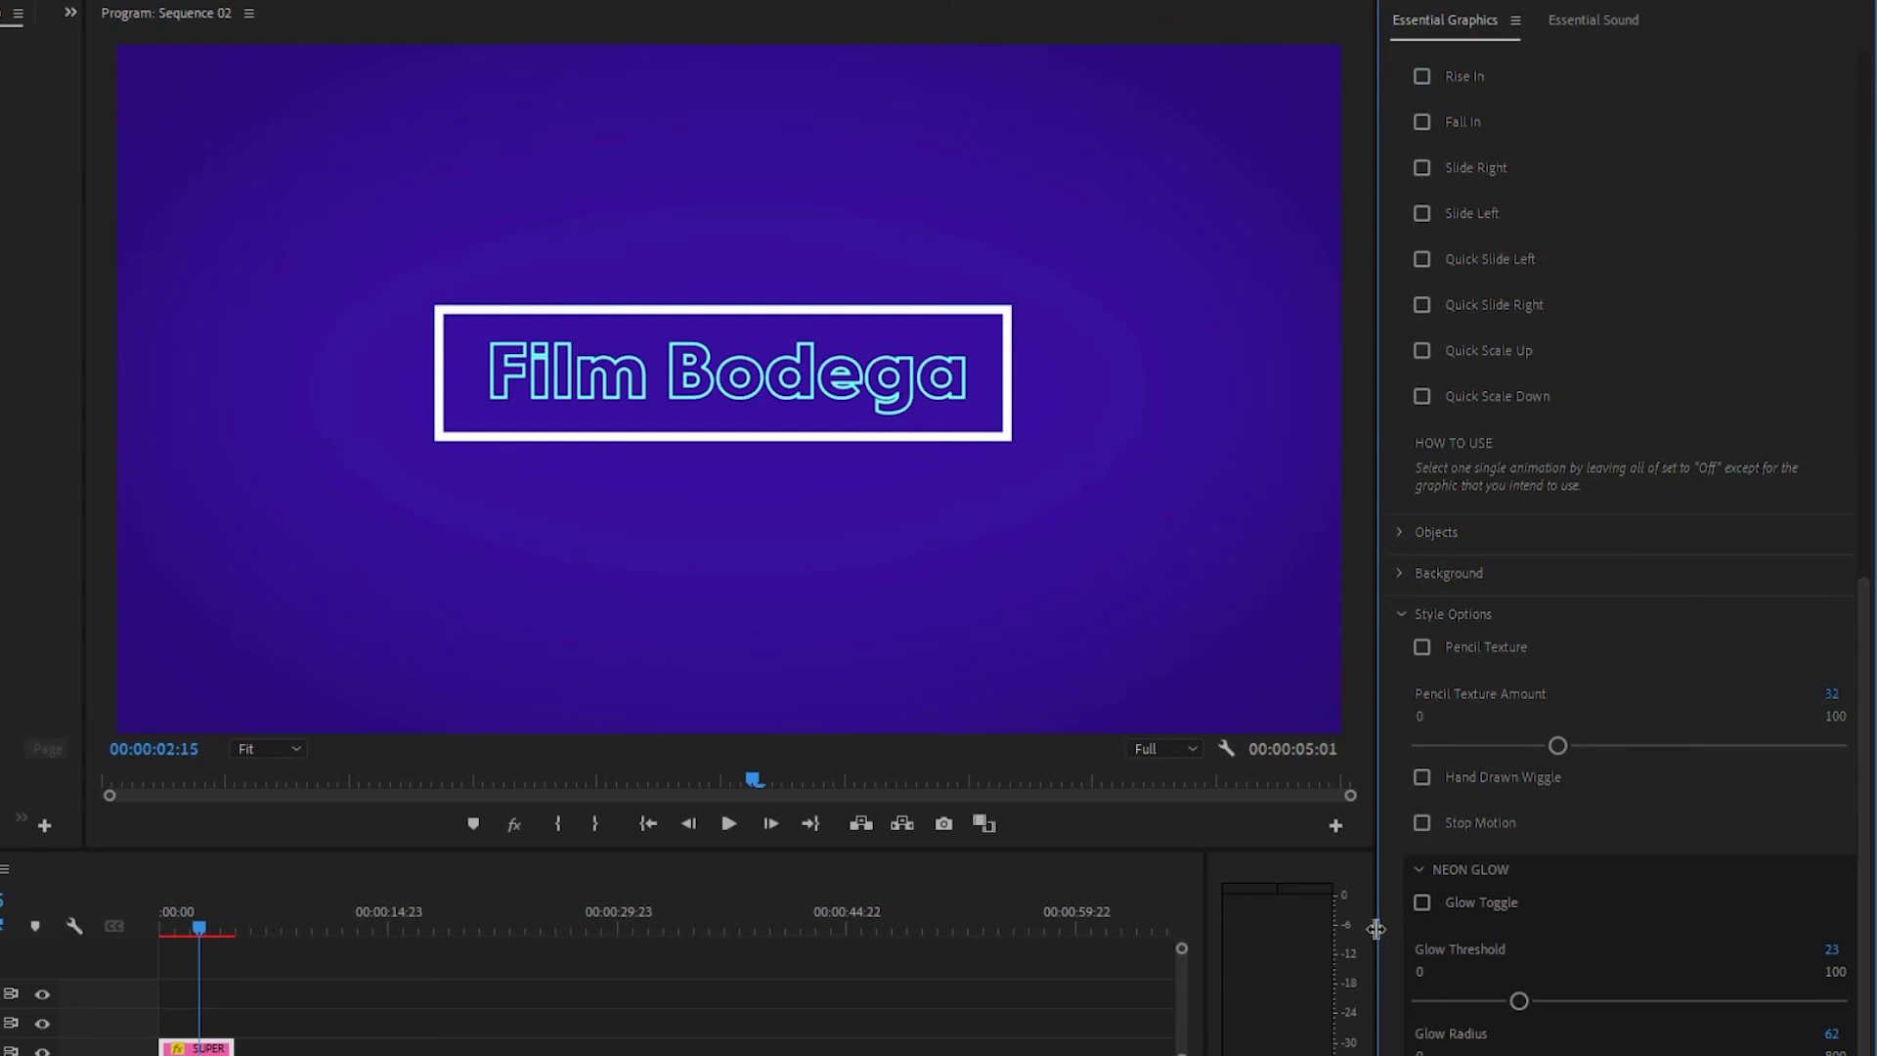
click(1398, 573)
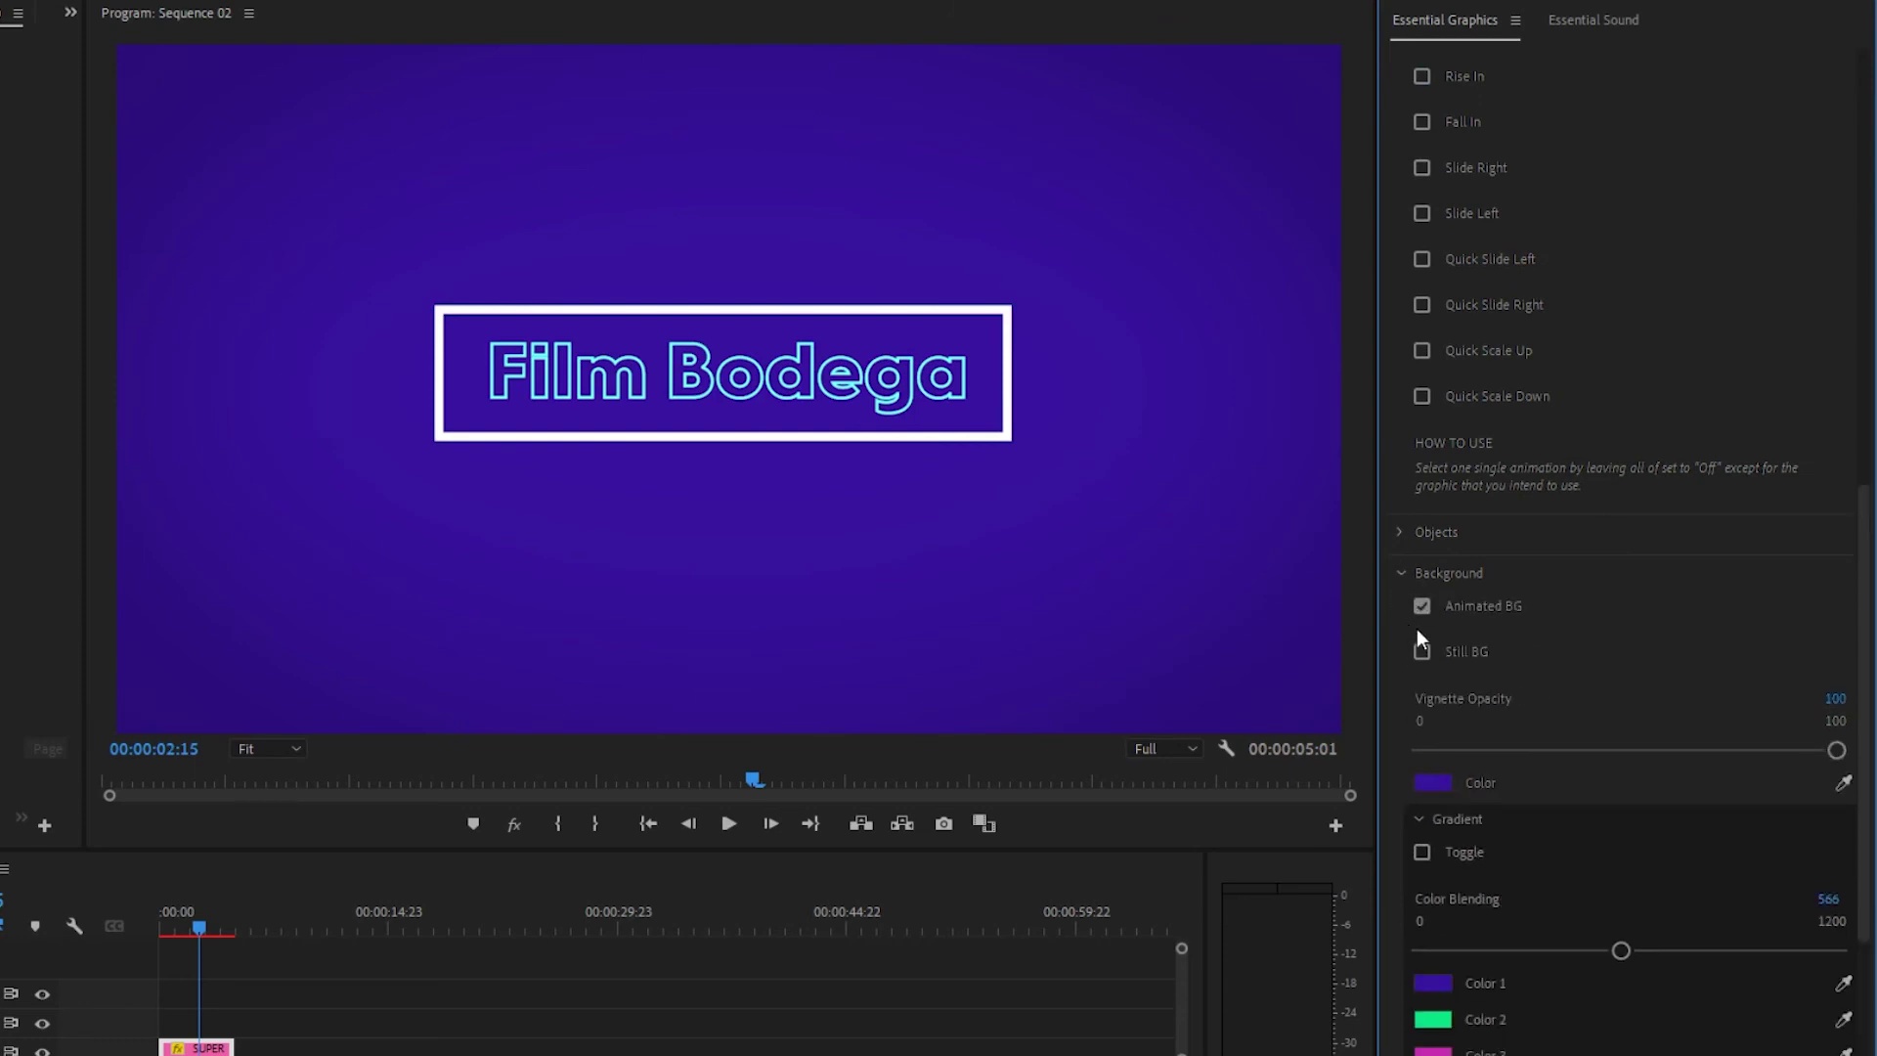
Step: Turn off Animated BG and give the Box Roundness 300 and Stroke Width 7
click(1421, 607)
click(1396, 533)
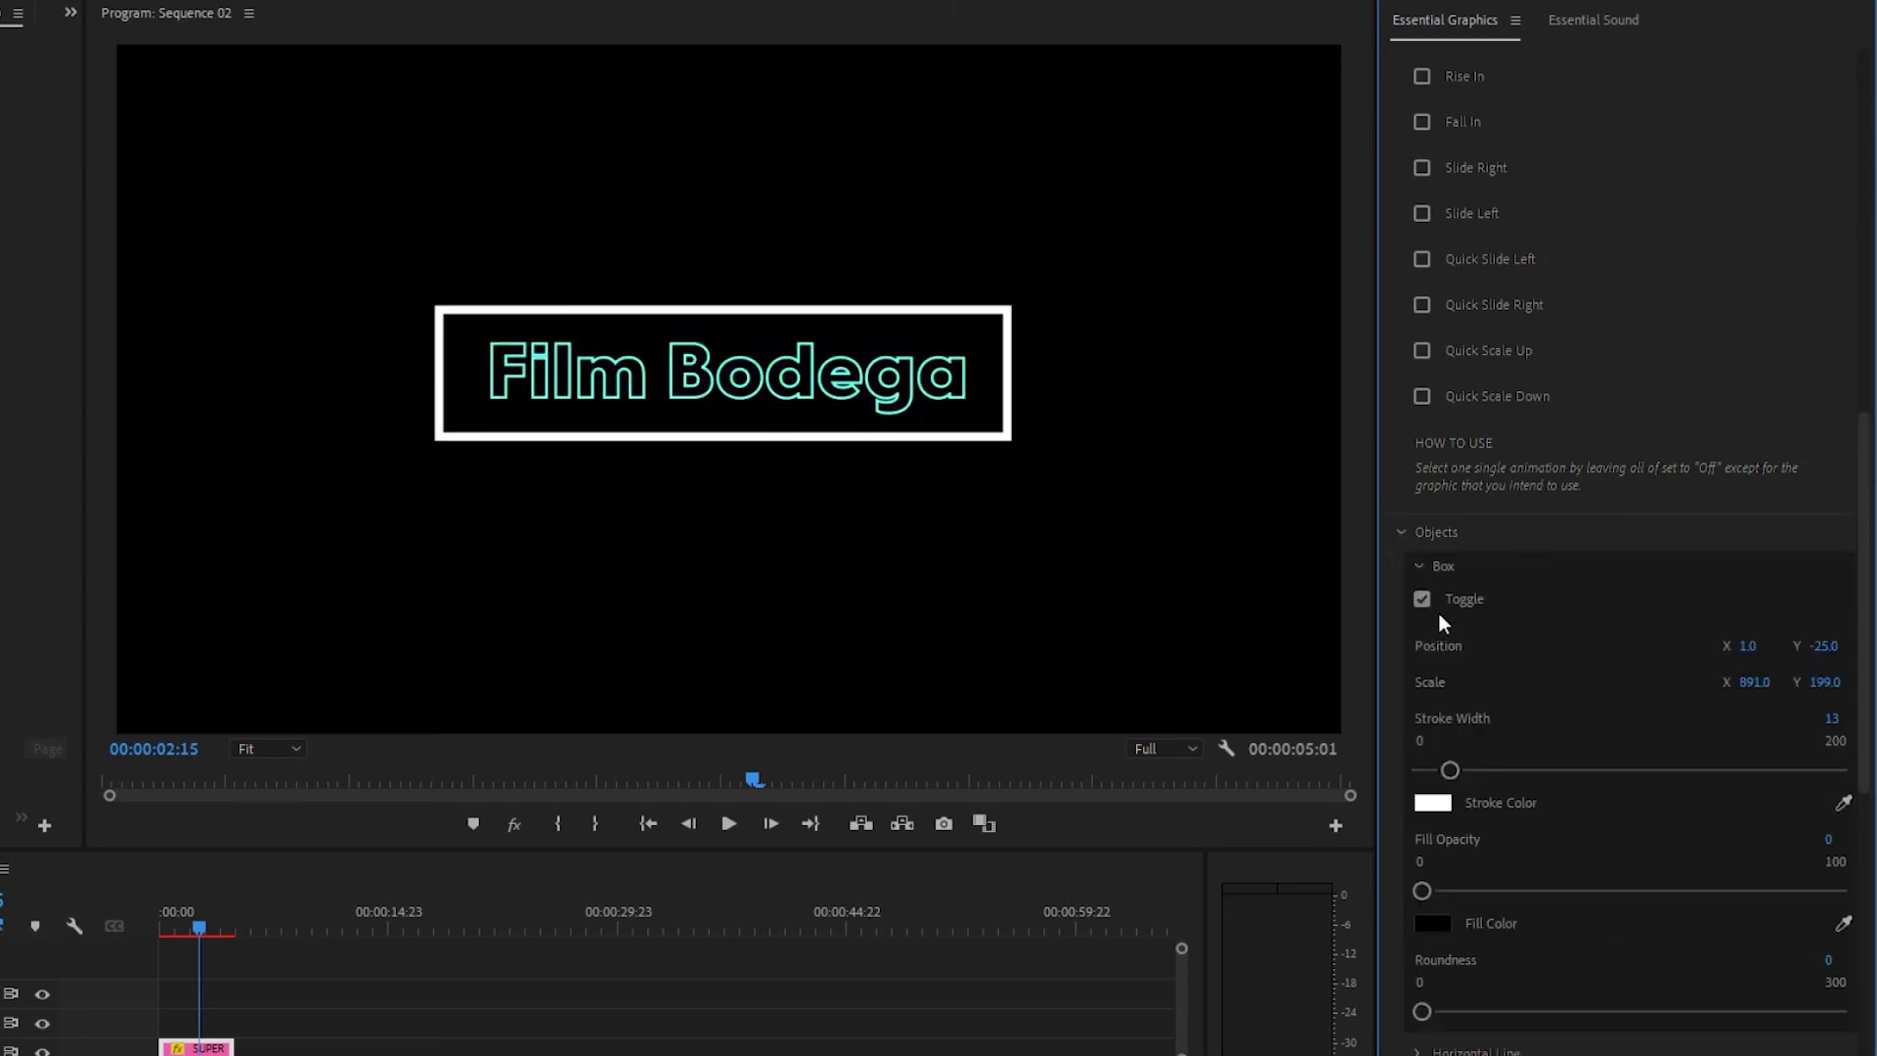
drag(1422, 1013, 1836, 1013)
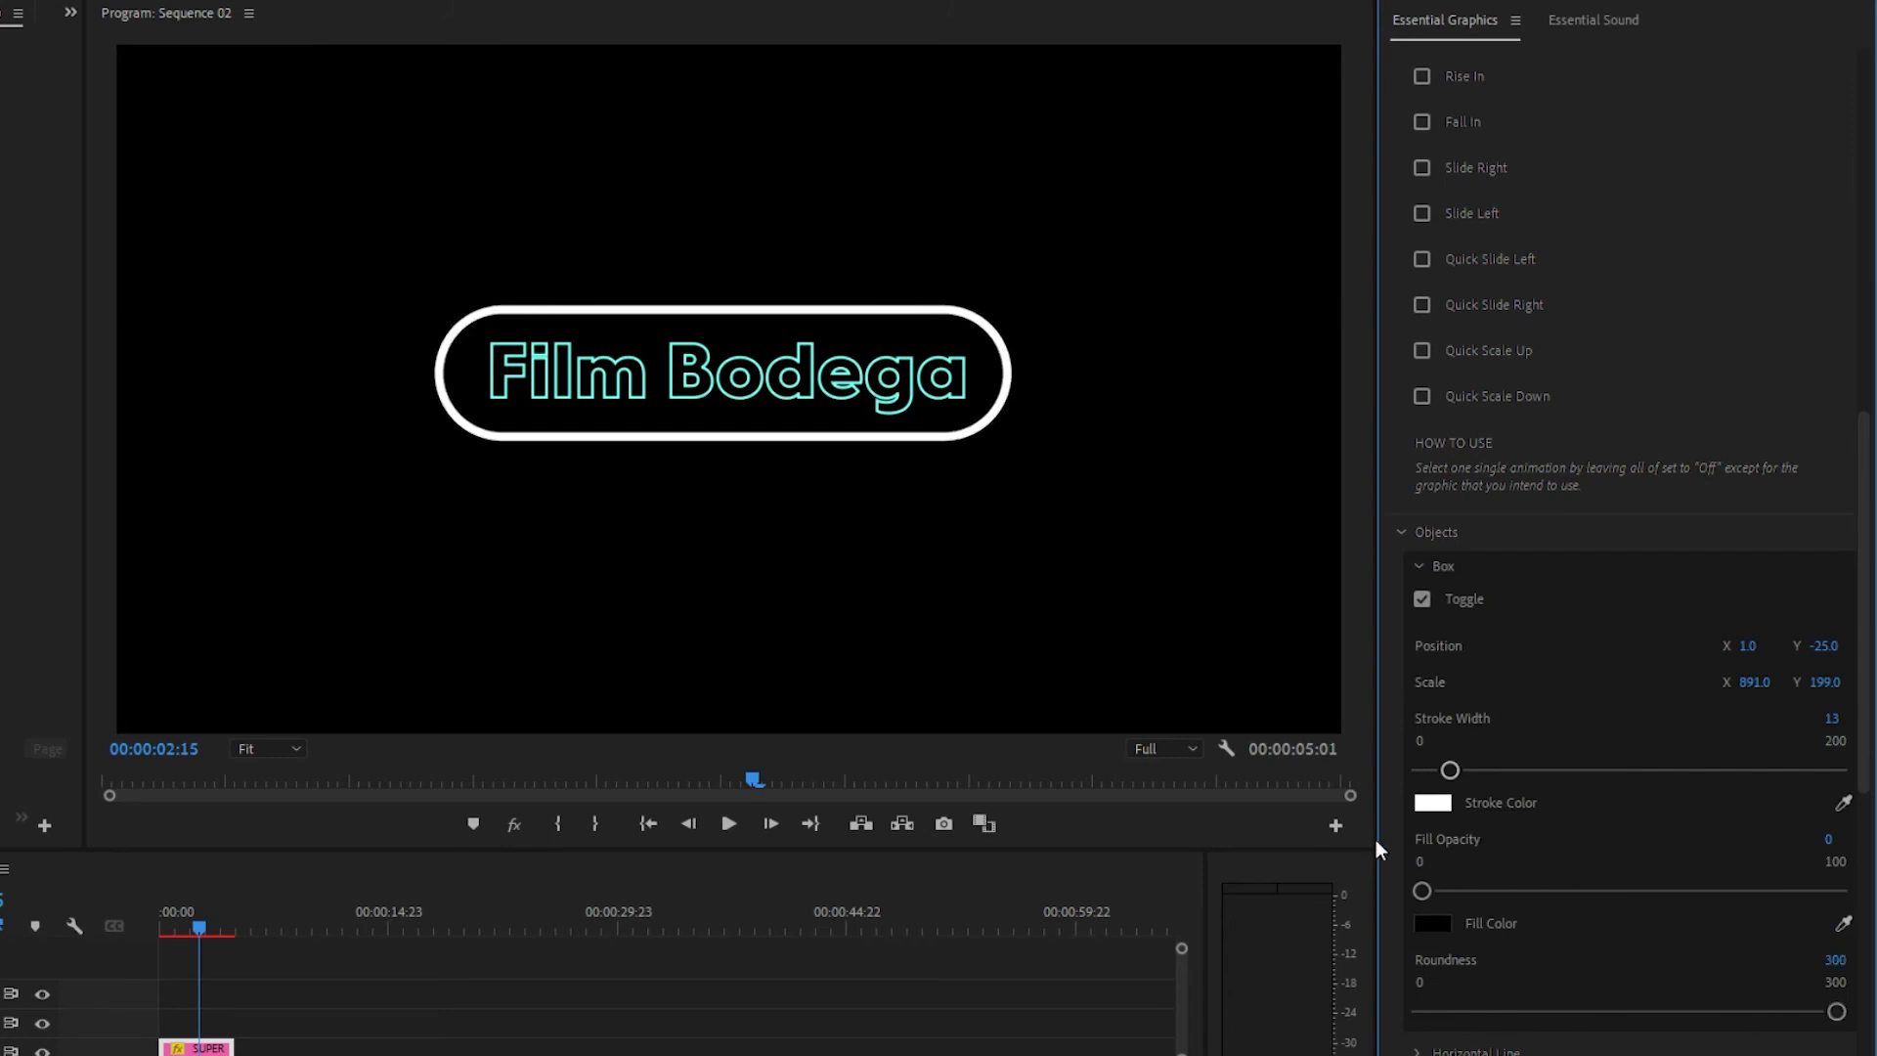
drag(1451, 768, 1434, 769)
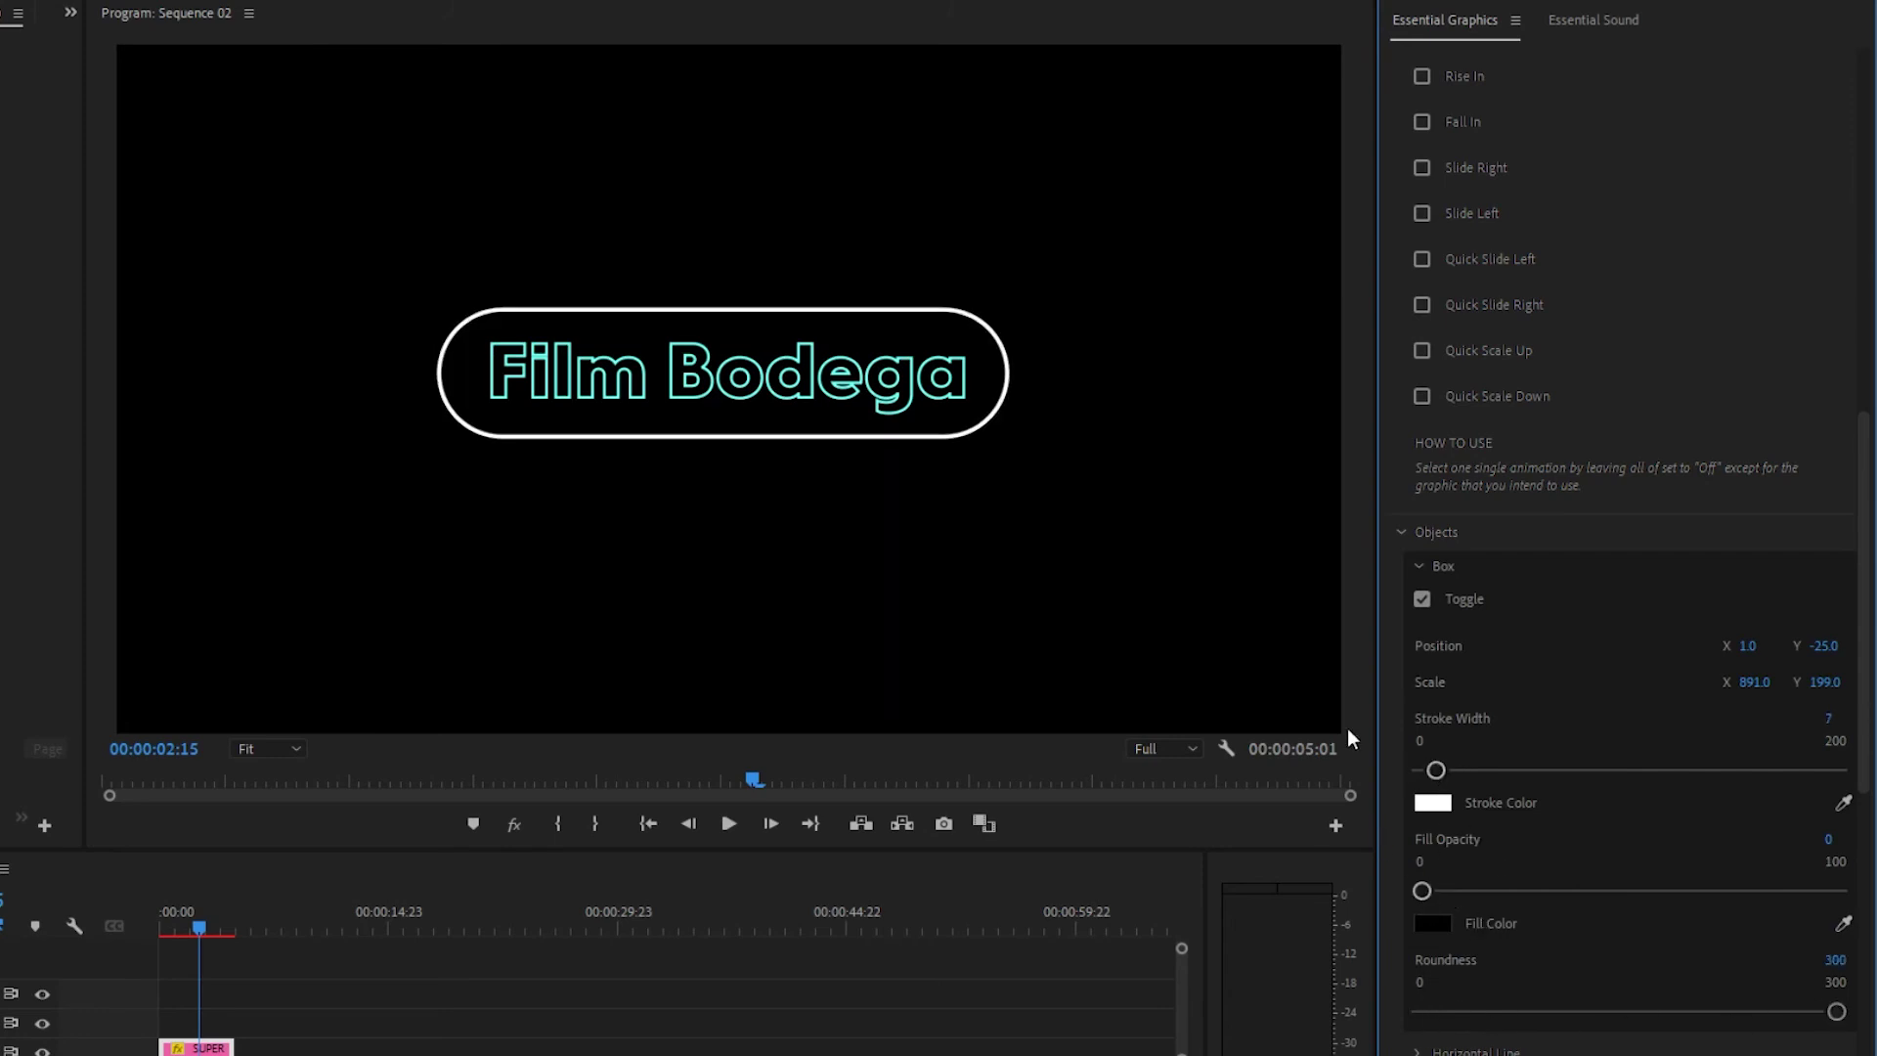
Step: Eyedrop the title text's cyan into the box Stroke Color
click(1433, 802)
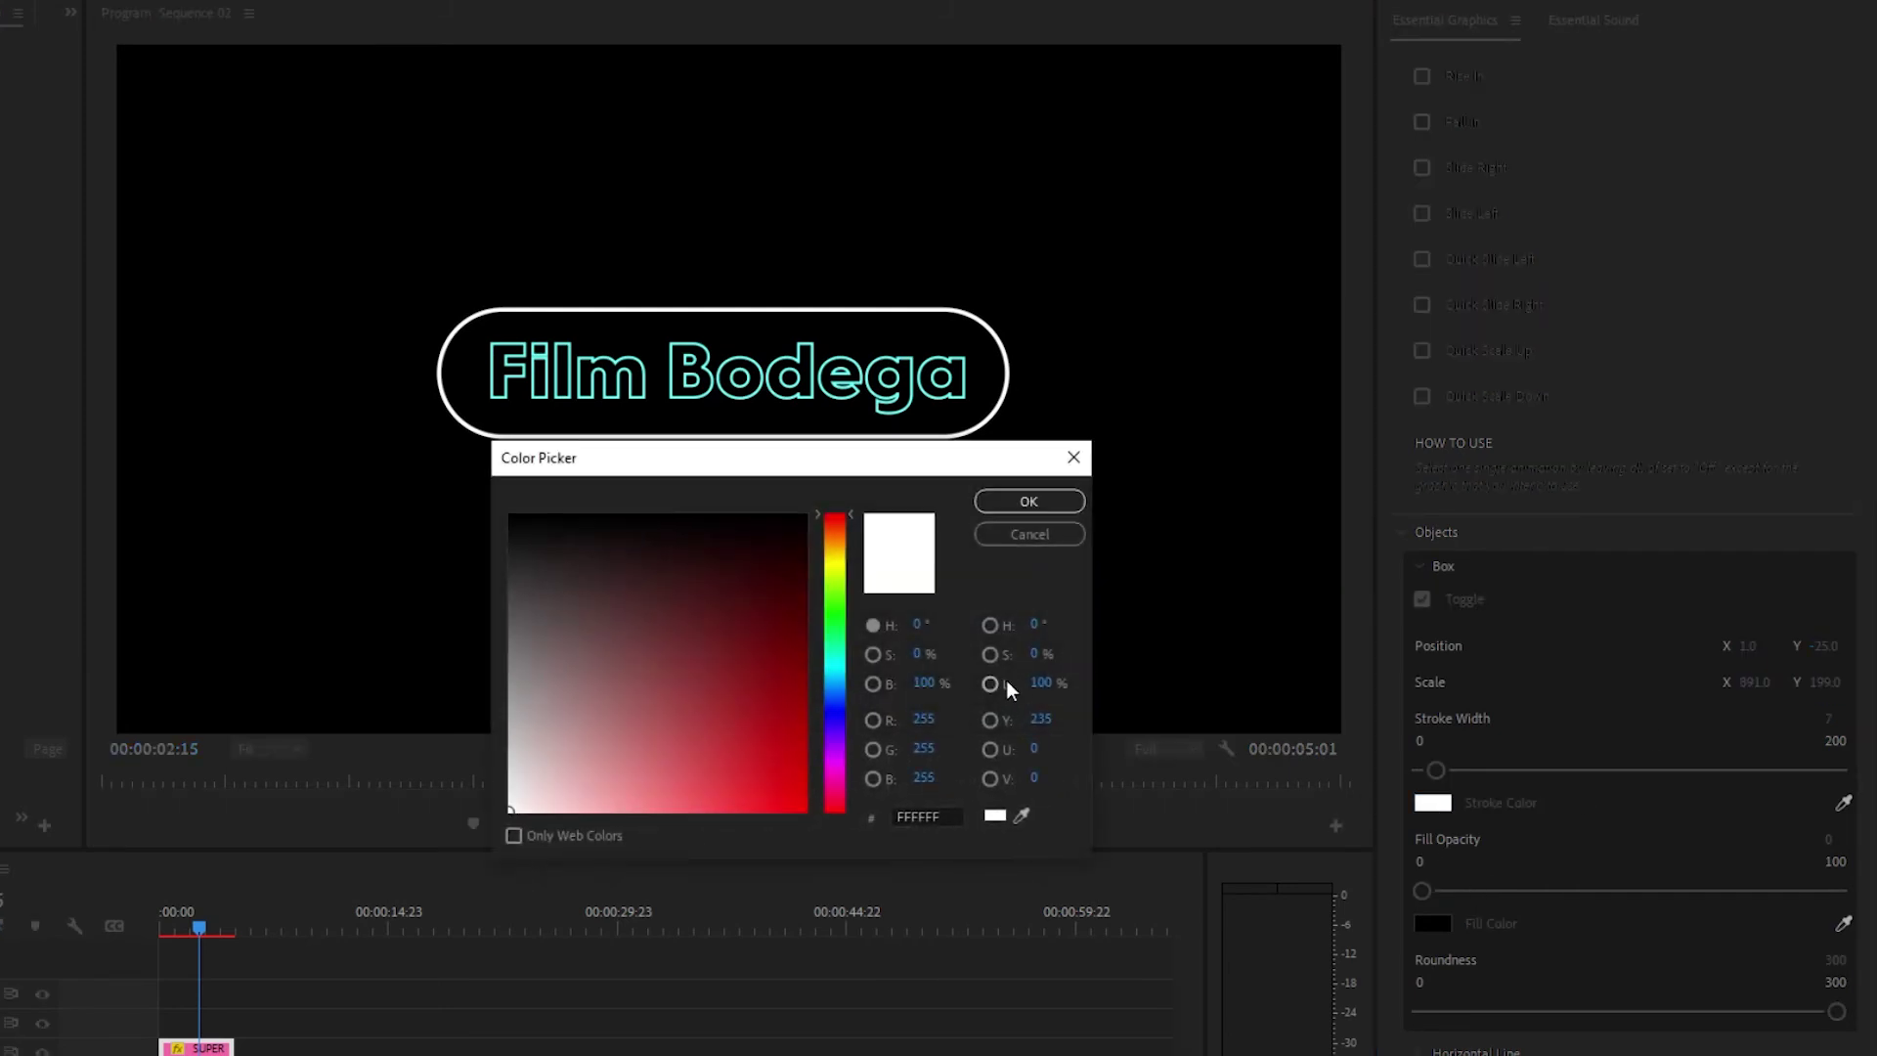
click(1021, 815)
click(681, 337)
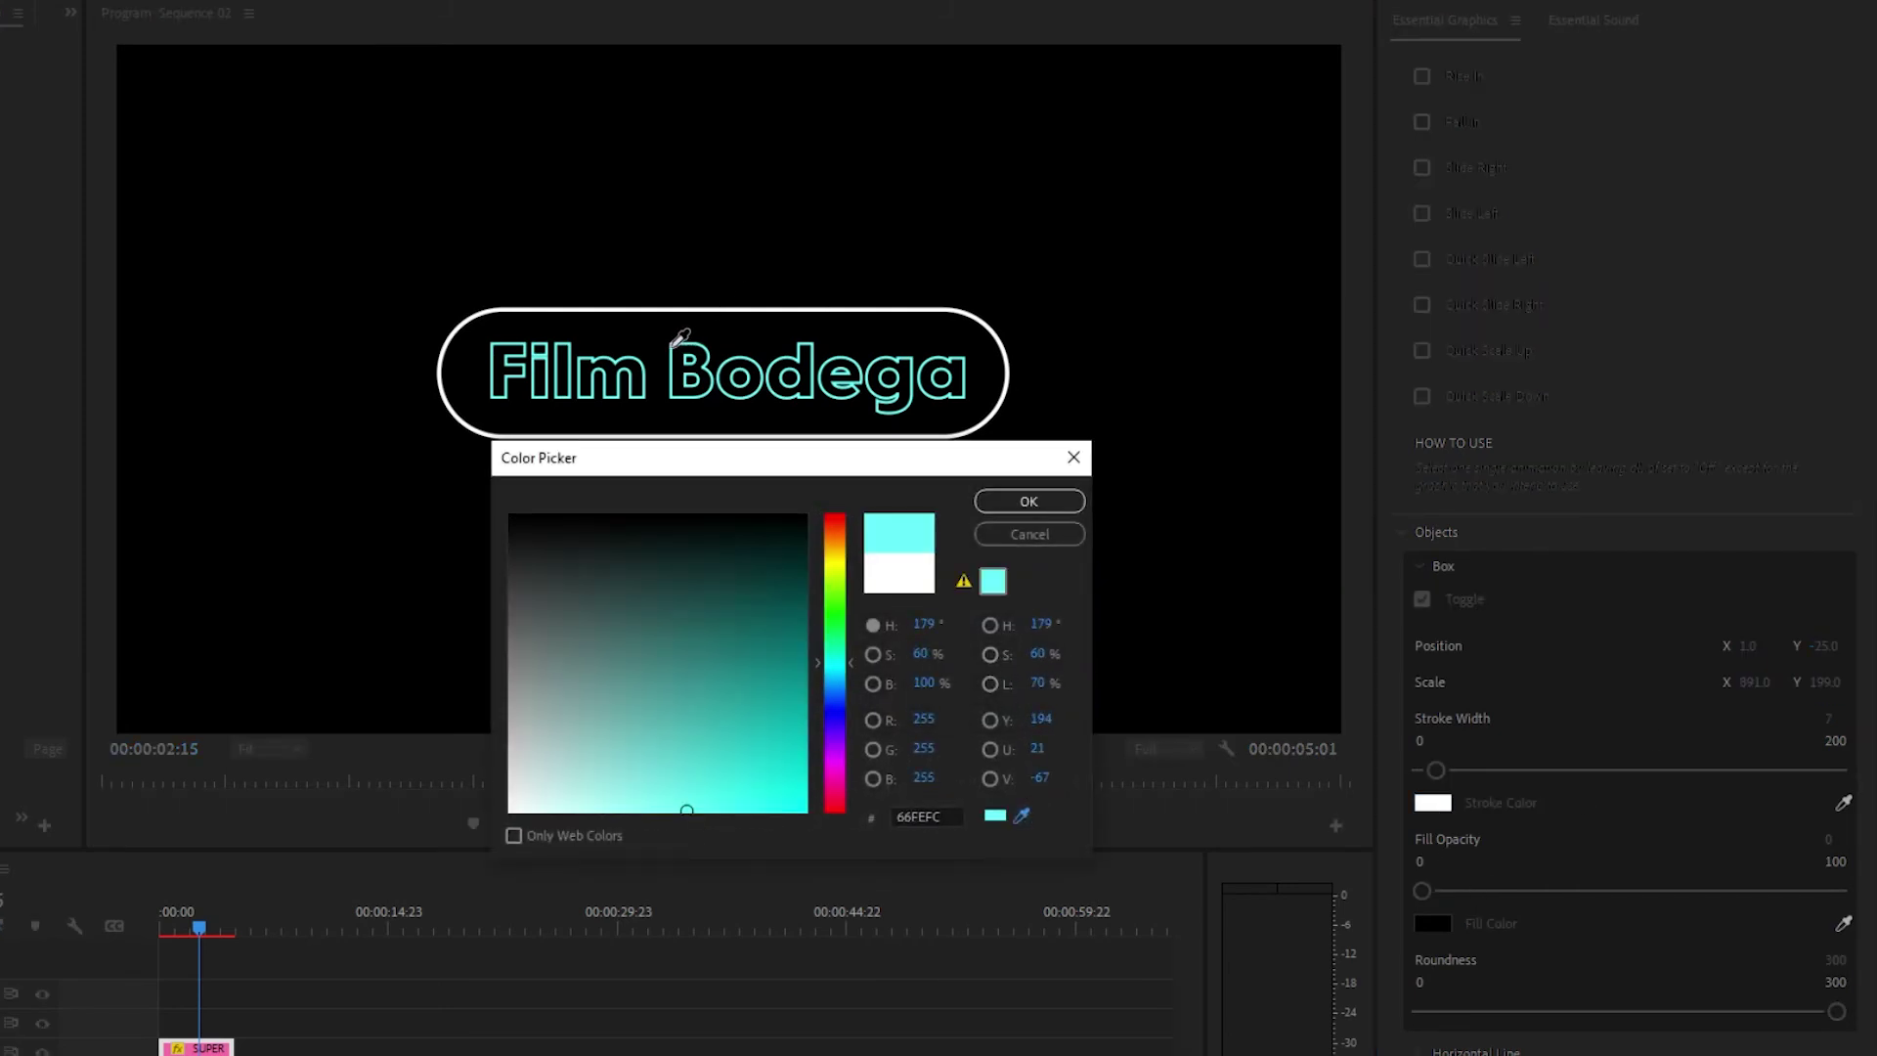
click(1038, 500)
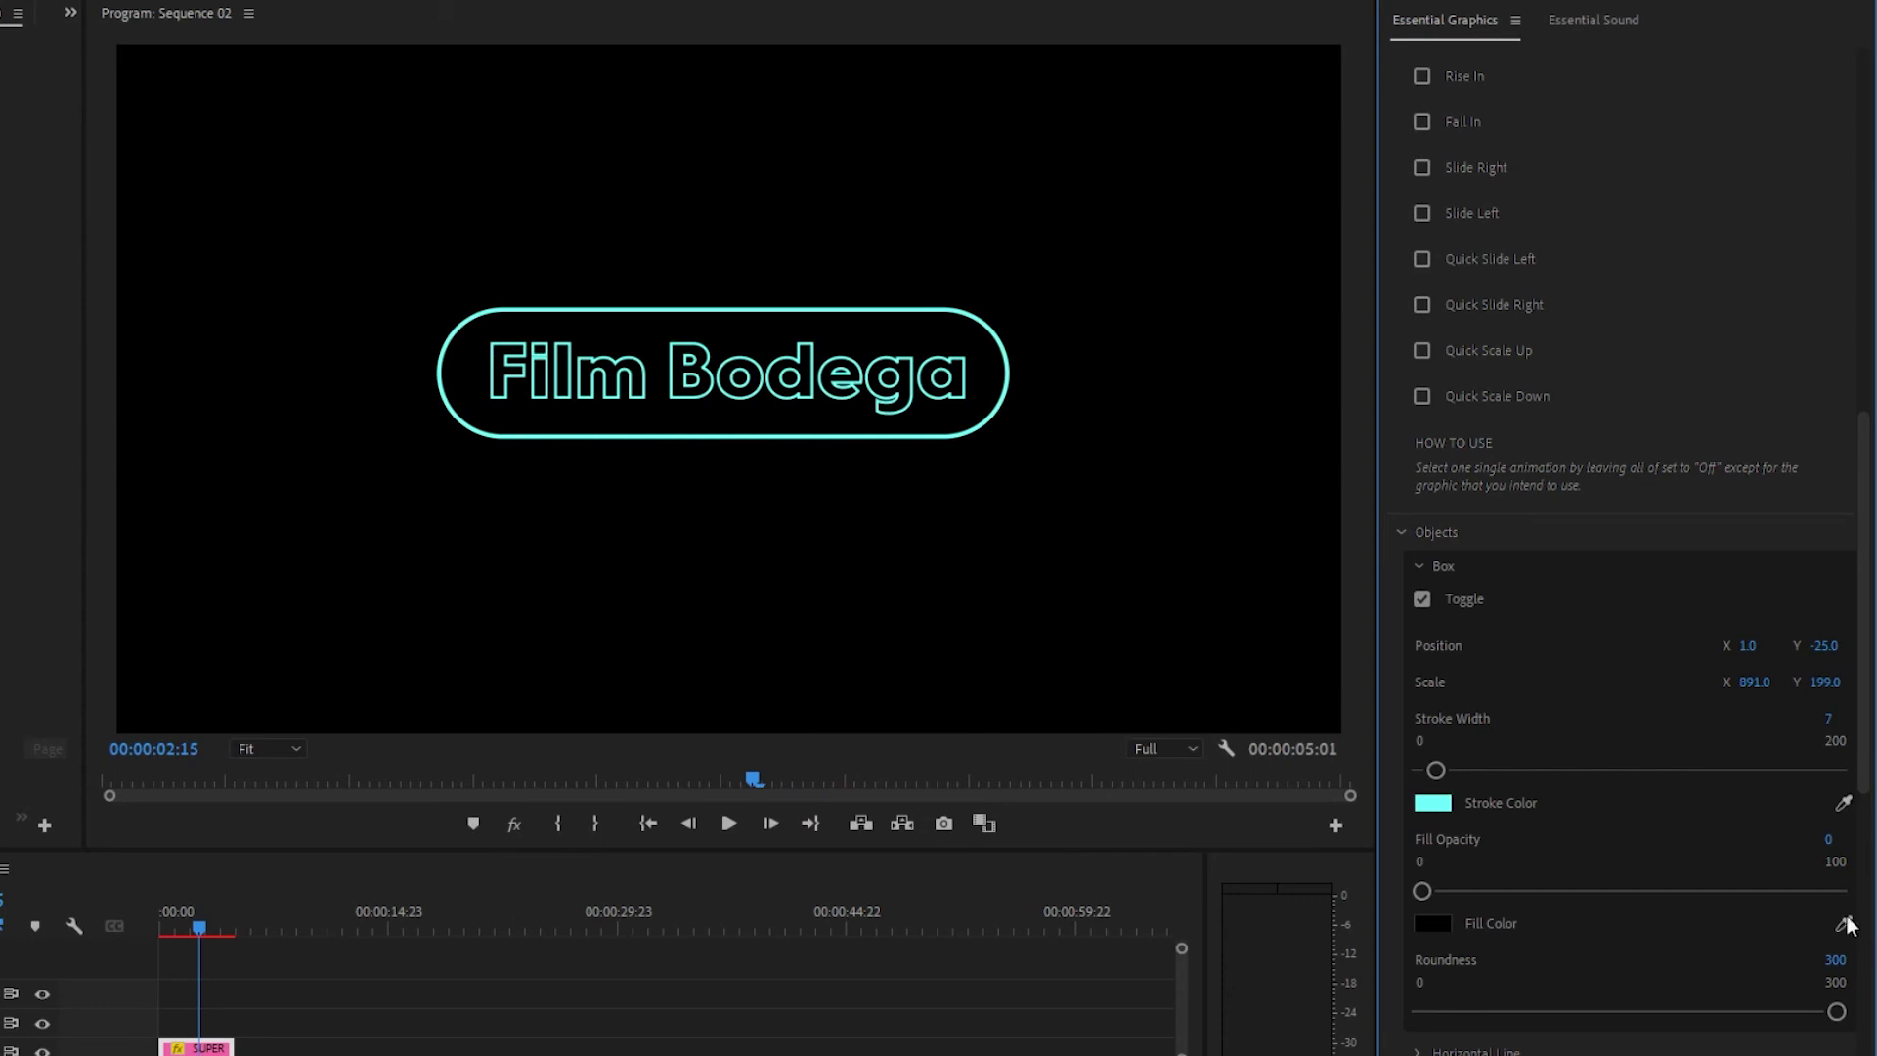
Step: Enable the NEON GLOW Glow Toggle
scroll(1603, 953, down, 3)
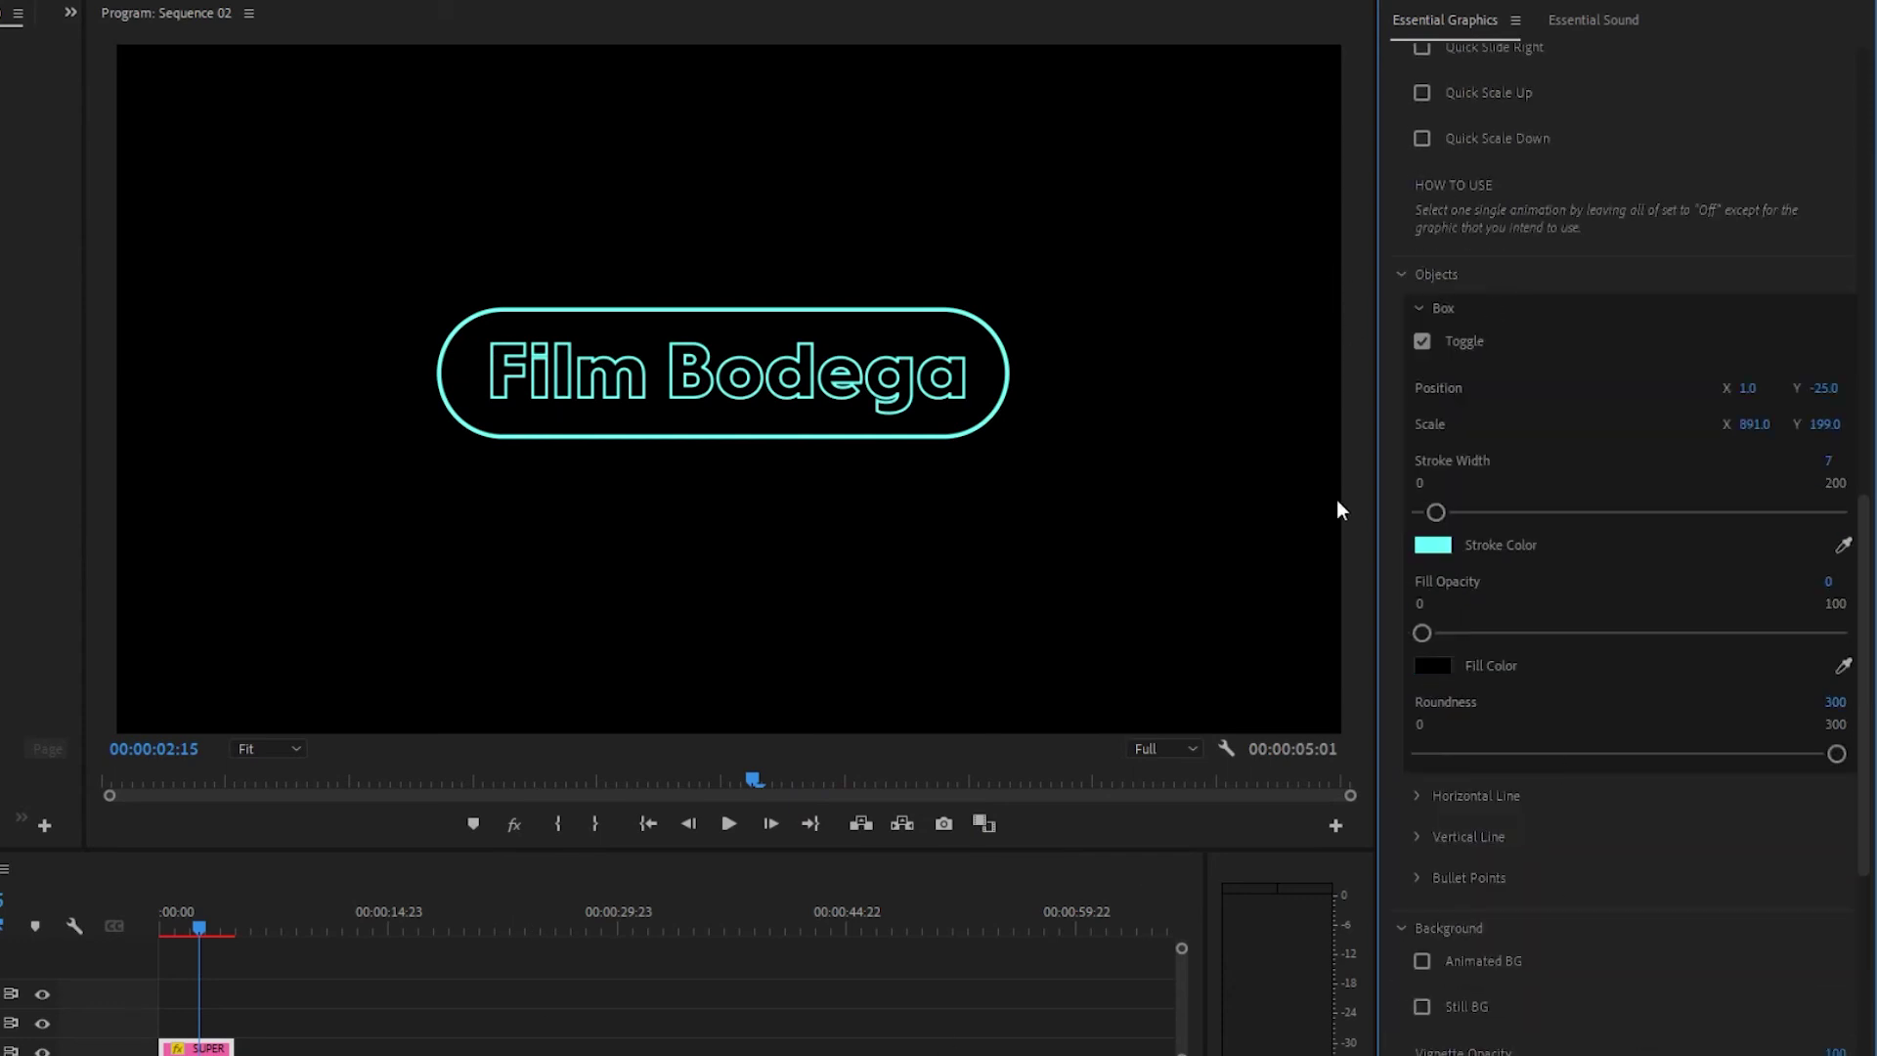
scroll(1630, 972, down, 4)
scroll(1554, 1027, down, 3)
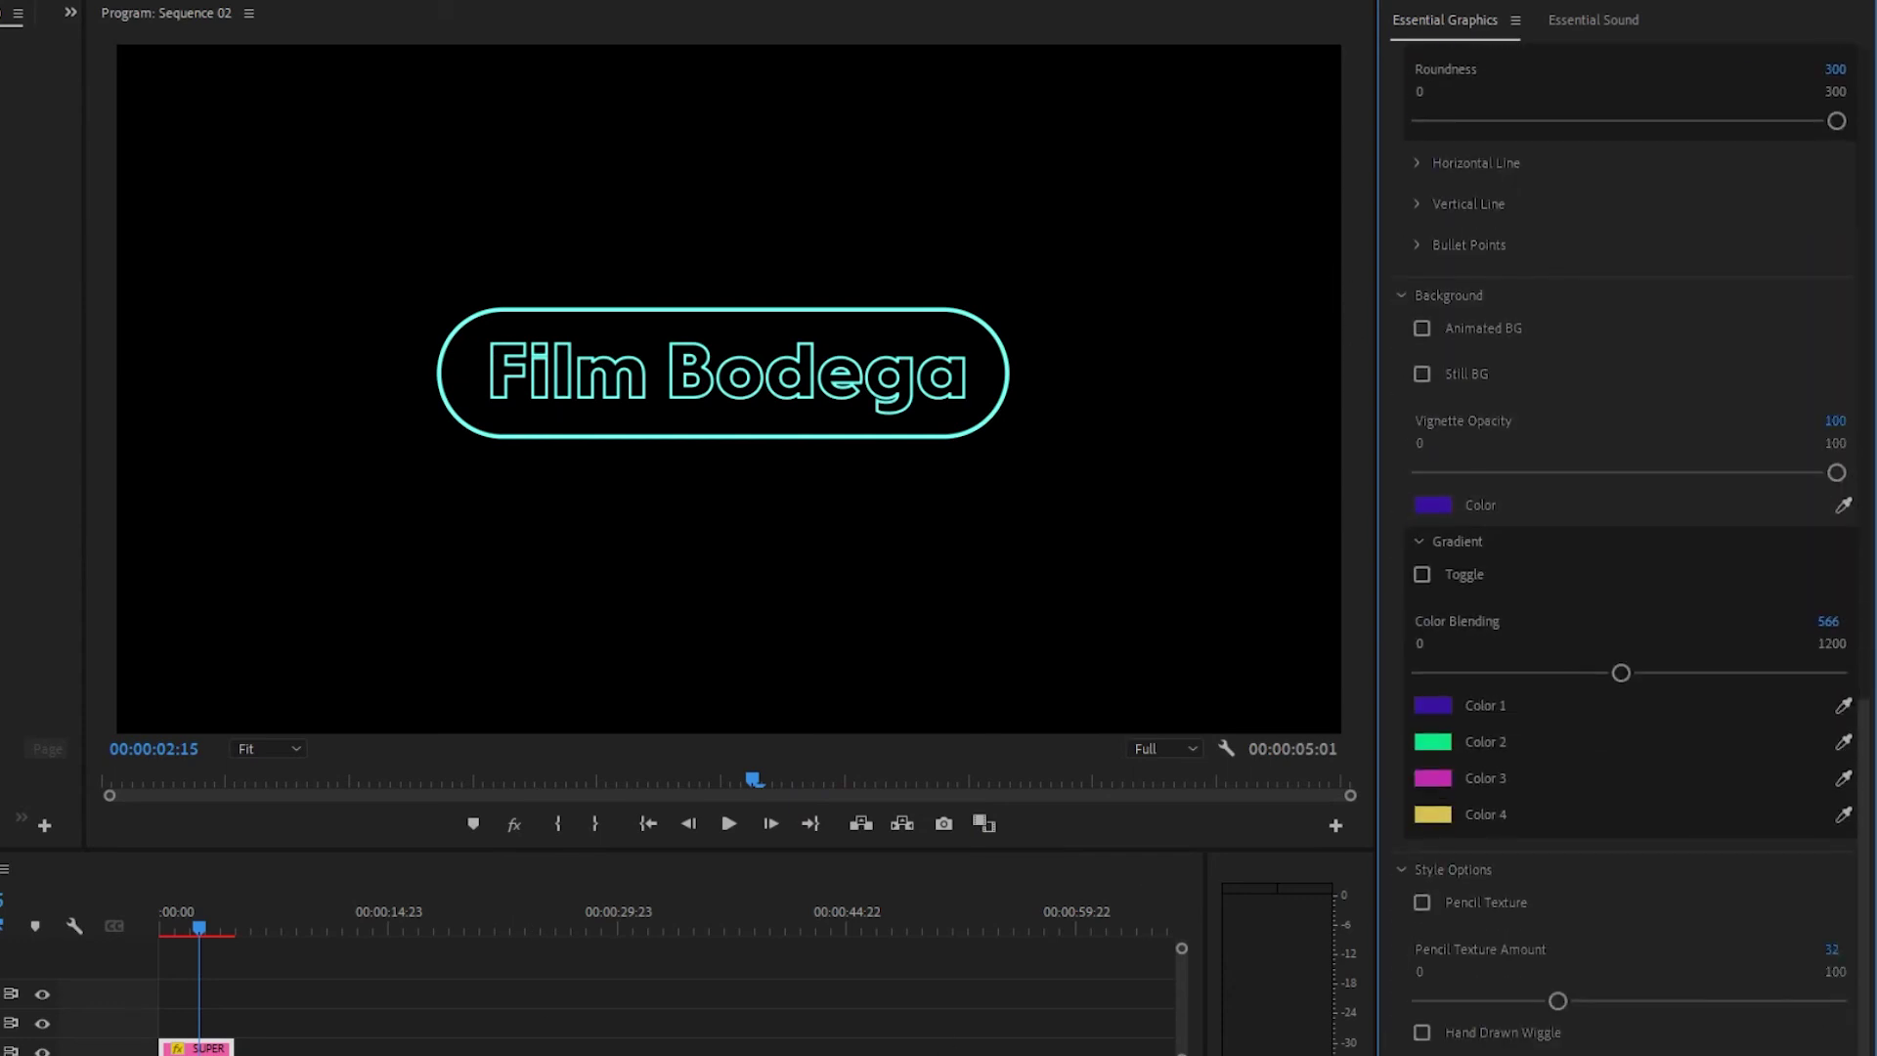
scroll(1509, 1033, down, 5)
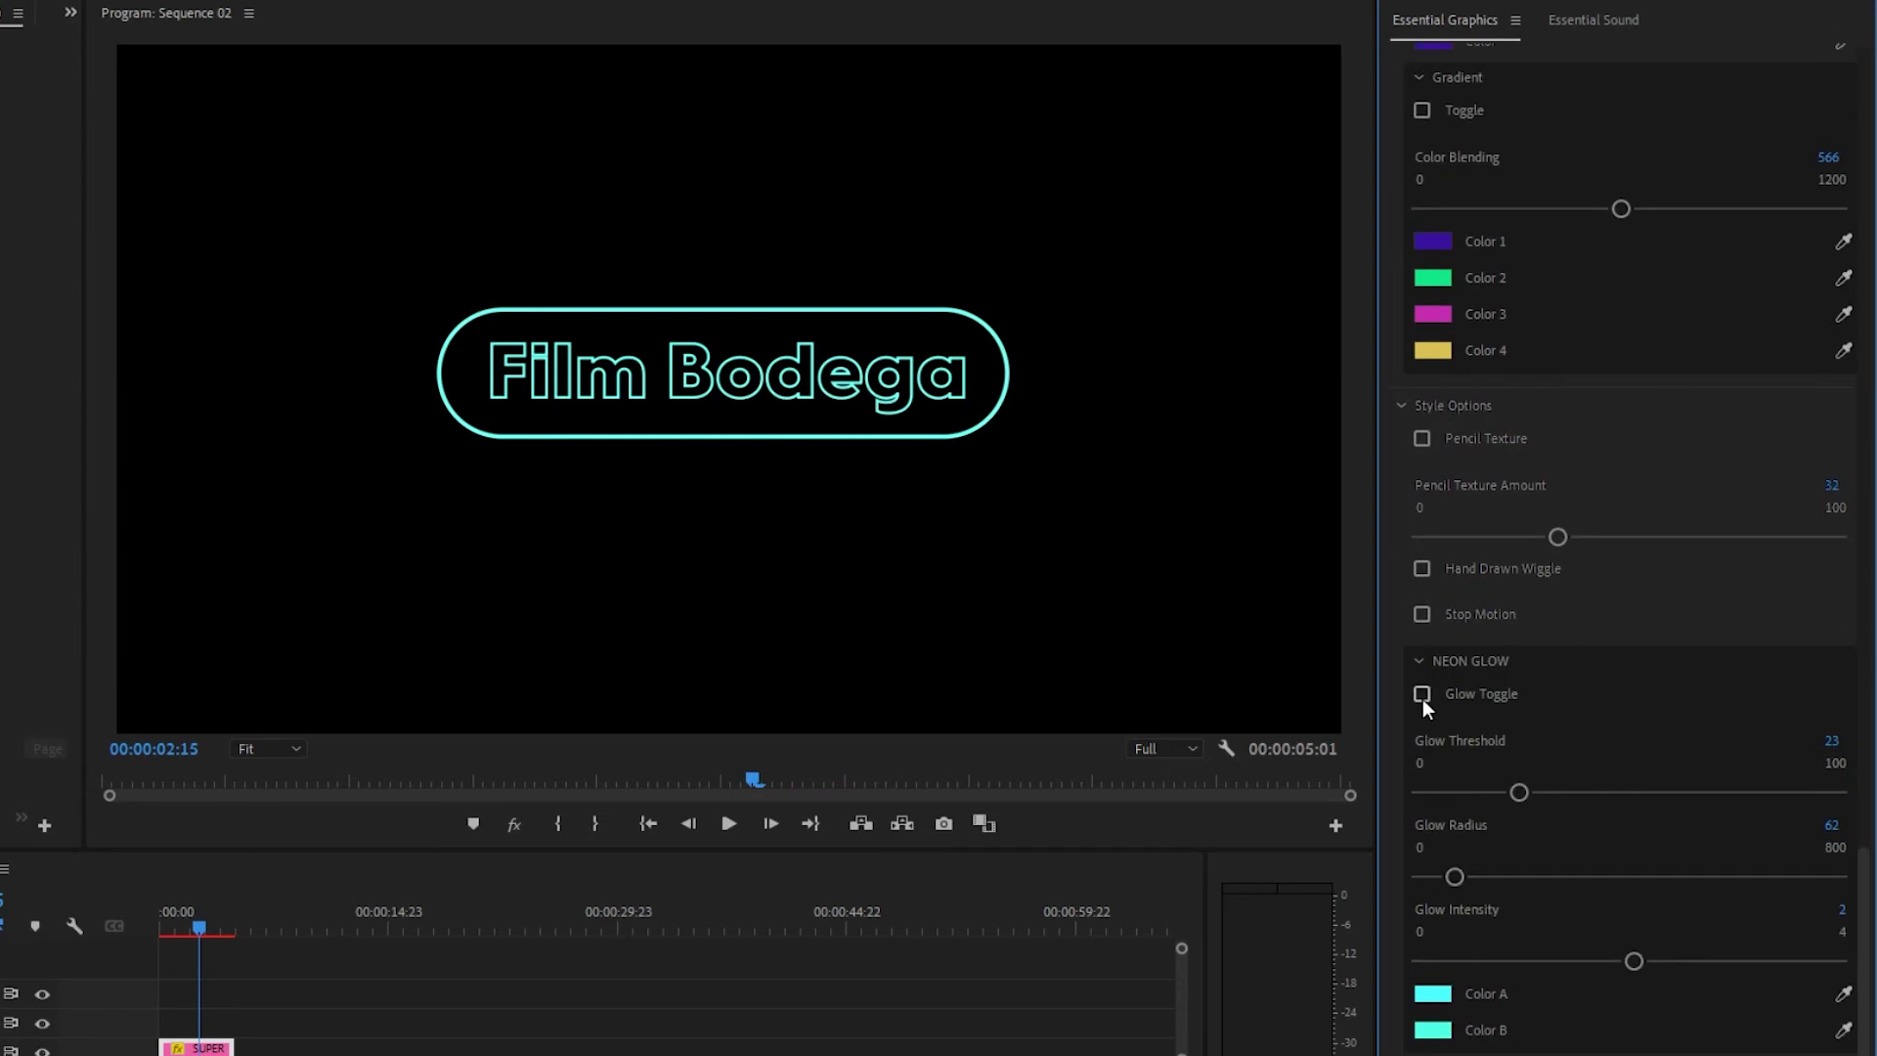
click(1423, 694)
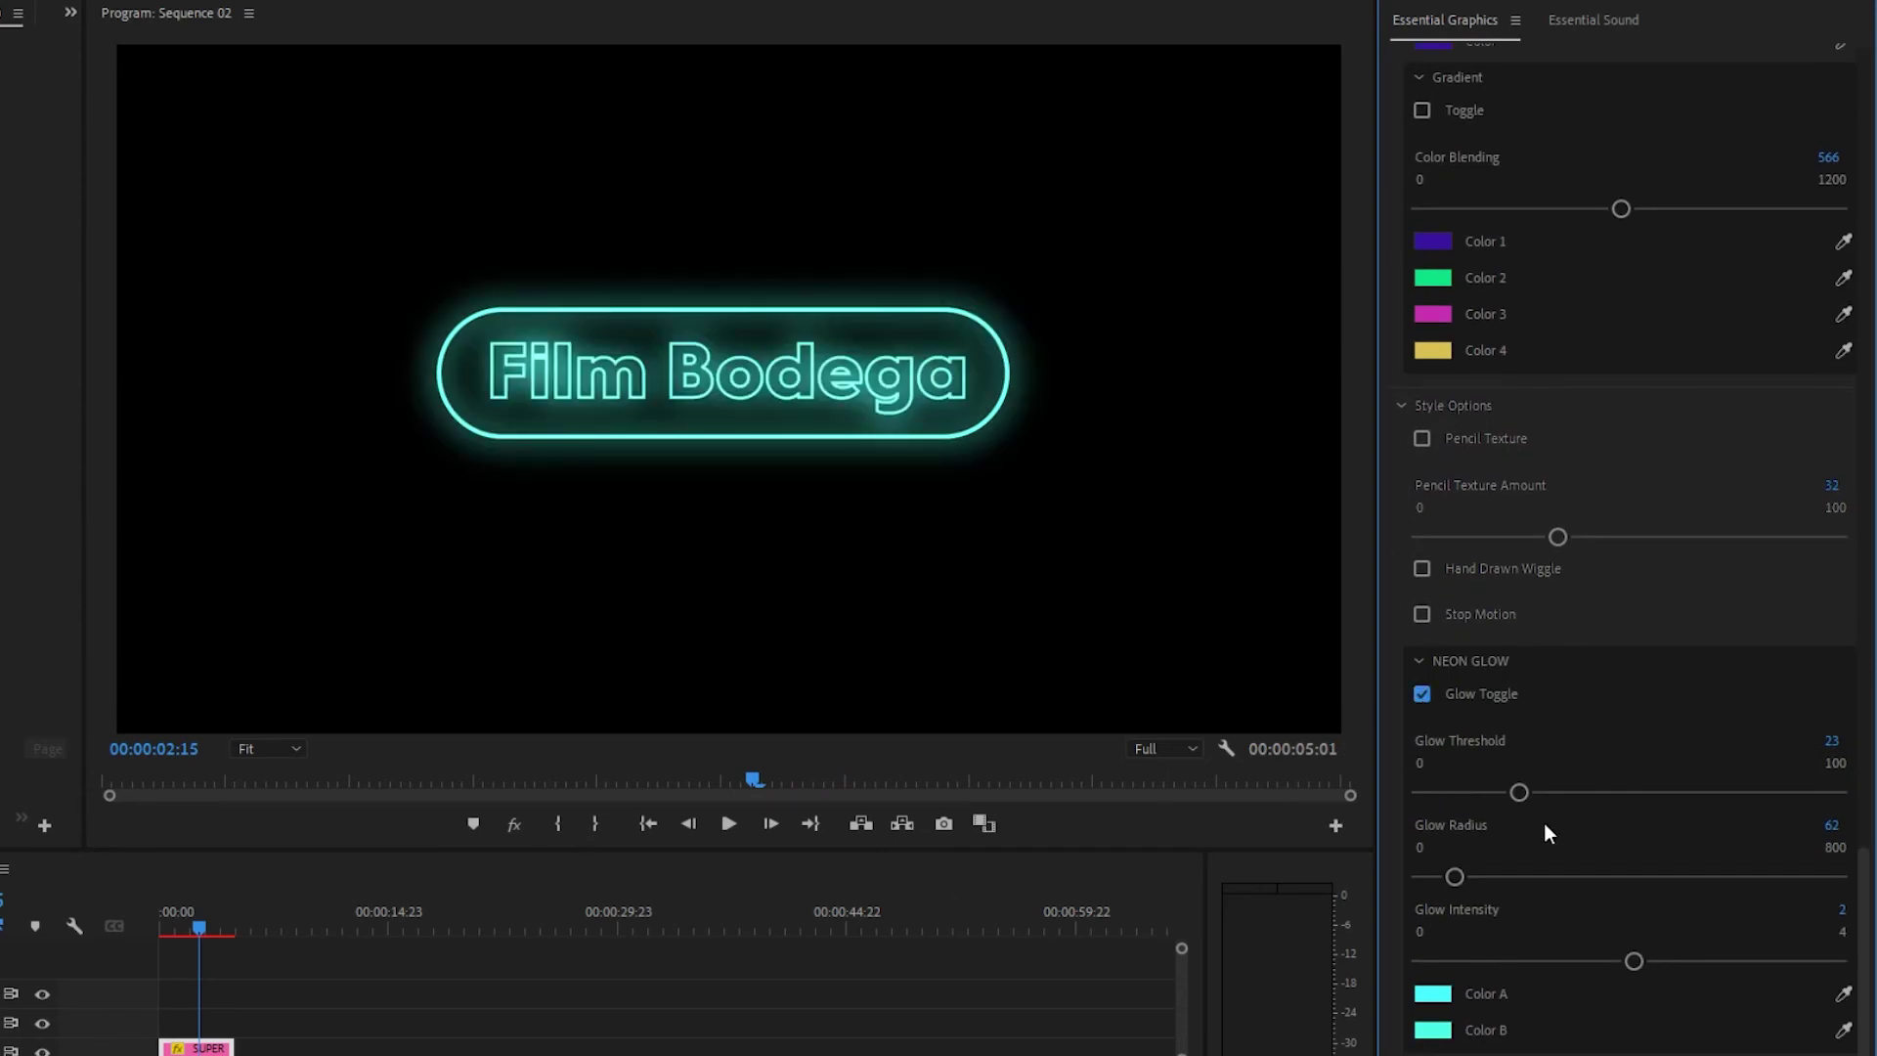
Step: Tune the neon glow to Threshold 54, Radius 47 and Intensity 2
drag(1517, 792, 1388, 819)
drag(1554, 826, 1645, 831)
drag(1454, 877, 1635, 918)
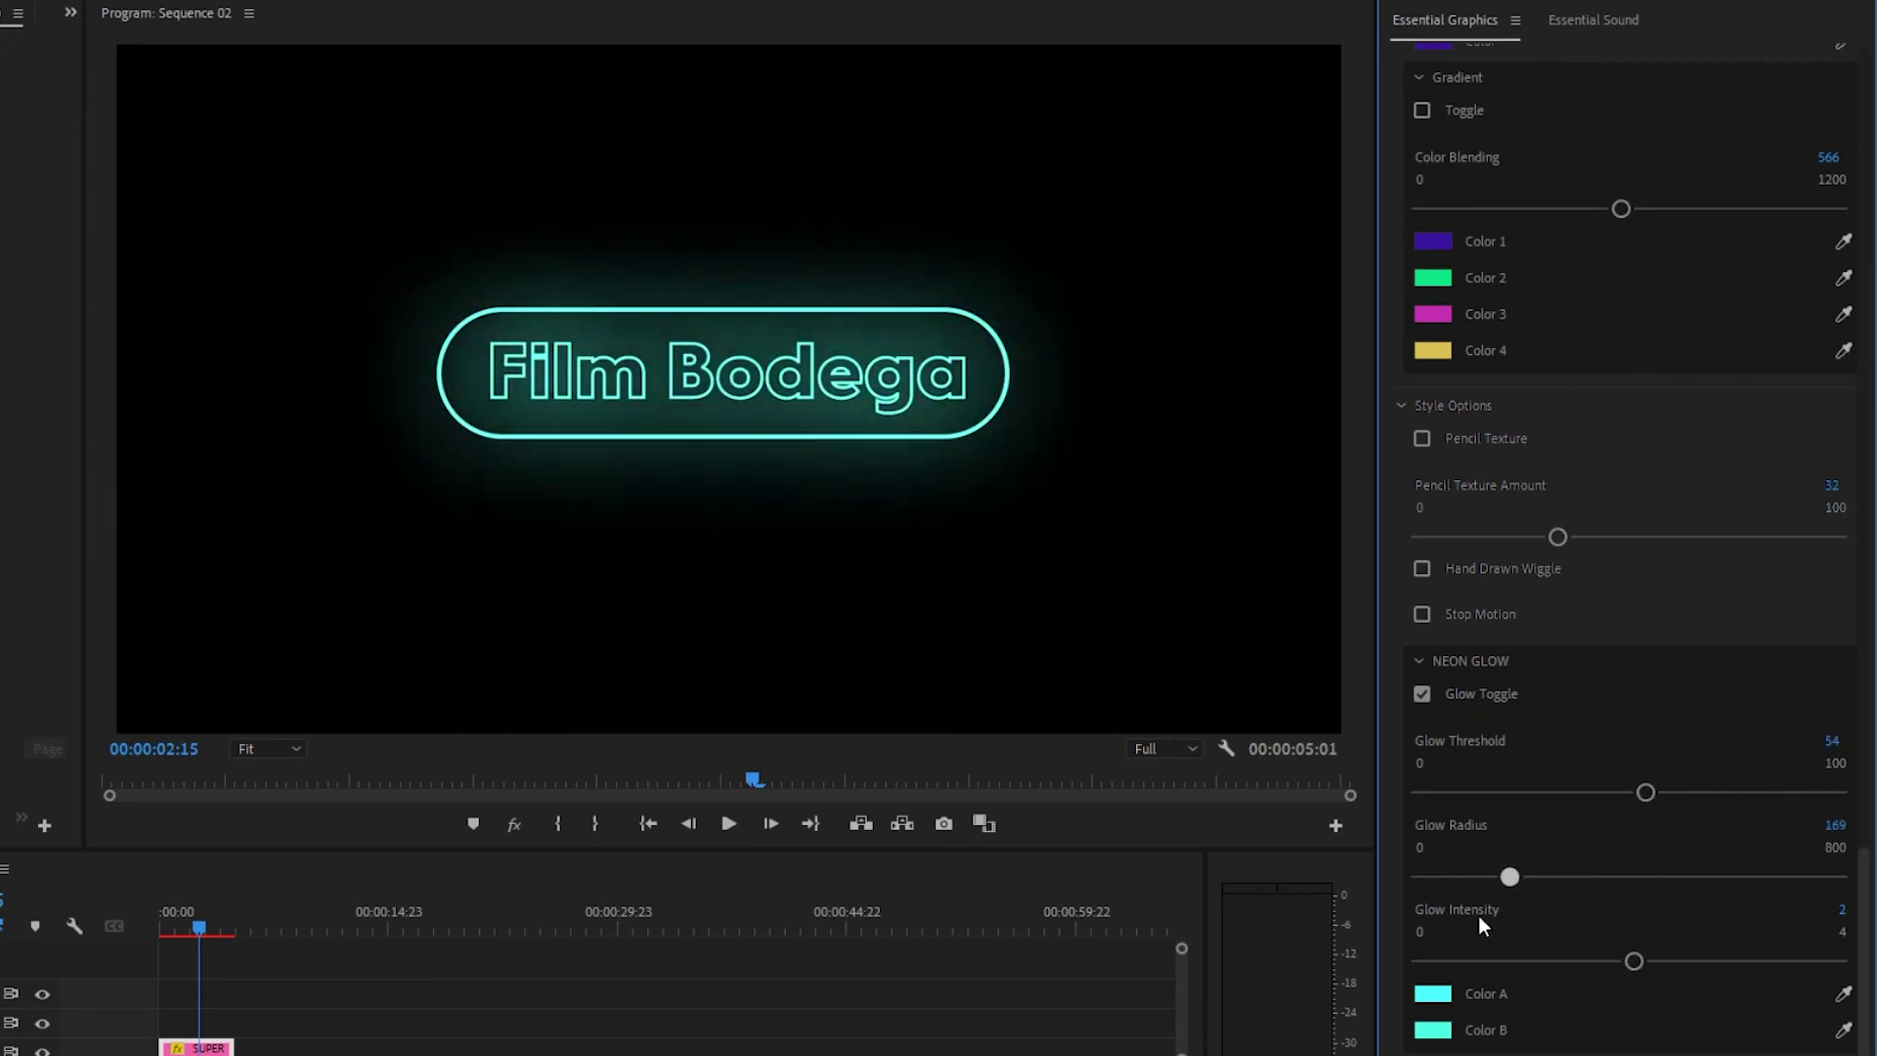
mouse_move(1478, 919)
mouse_down()
mouse_move(1422, 917)
mouse_move(1446, 919)
mouse_up()
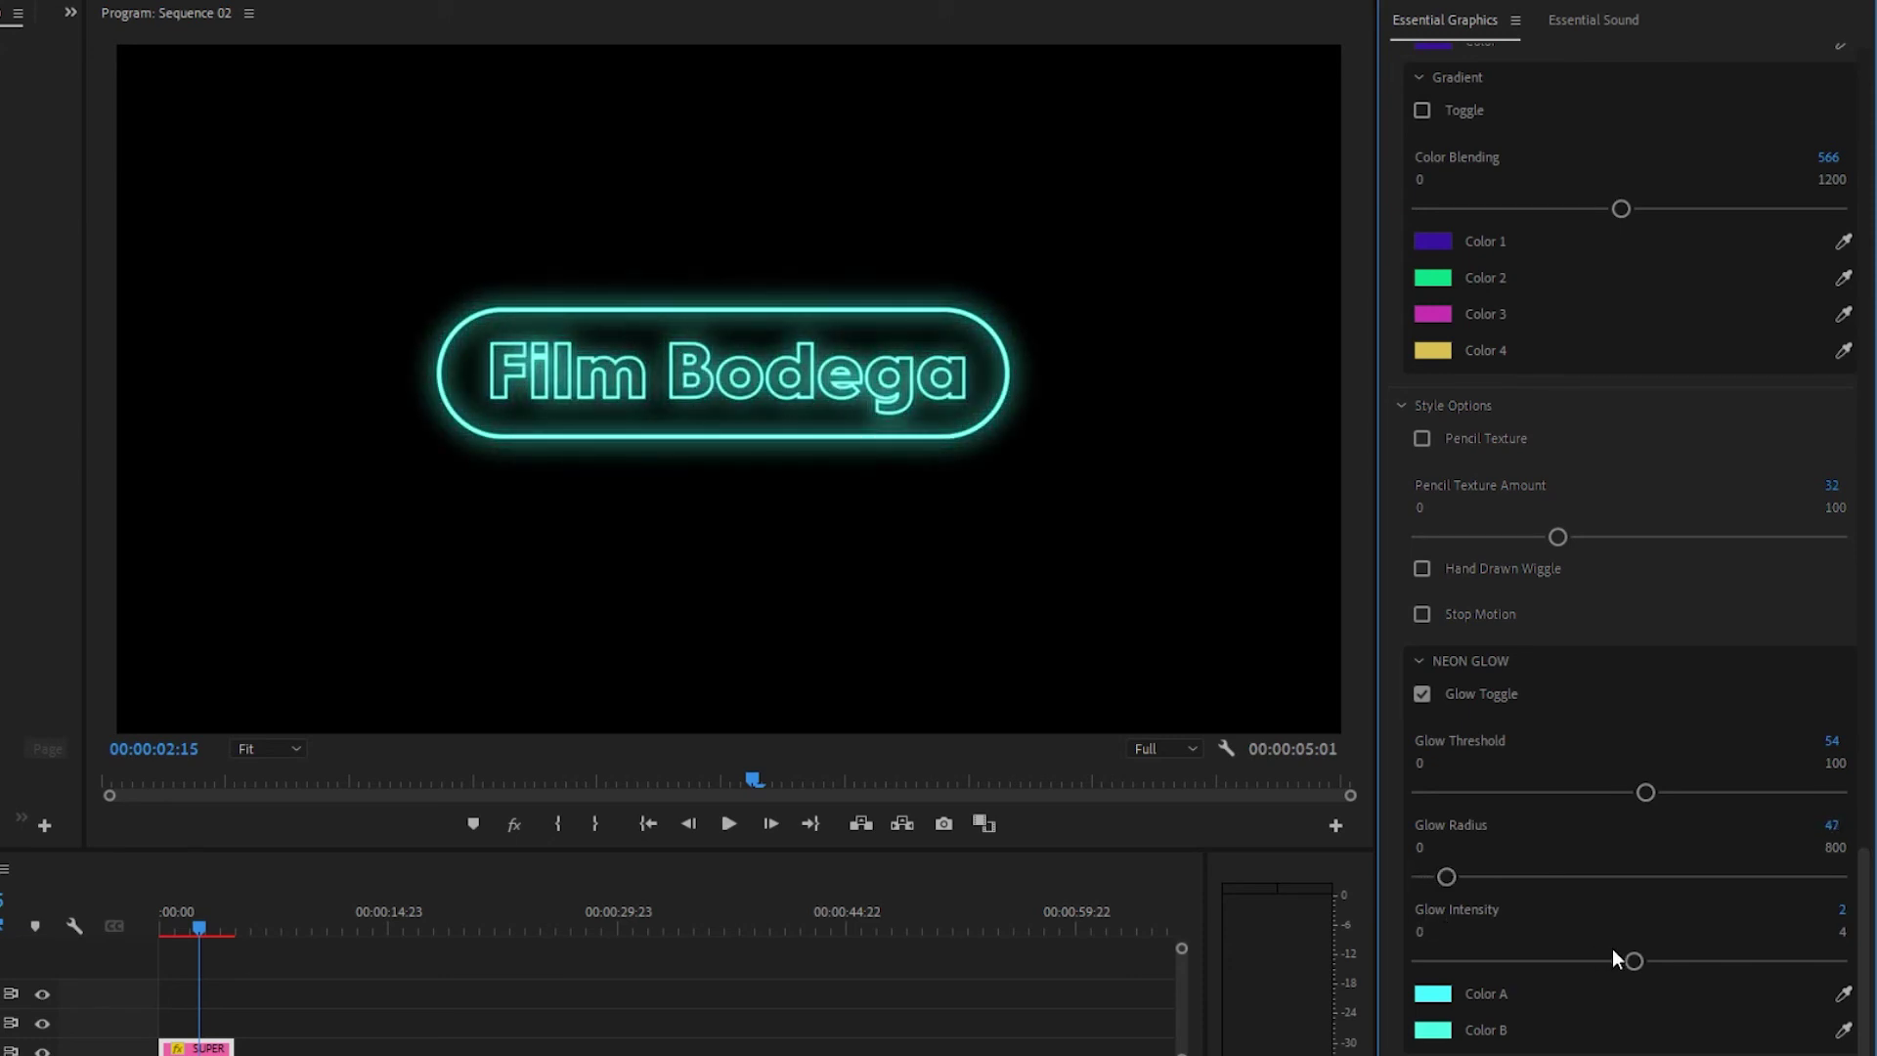
drag(1656, 961, 1867, 983)
drag(1751, 976, 1654, 978)
Step: Set glow Color A to magenta in the Color Picker
click(1445, 995)
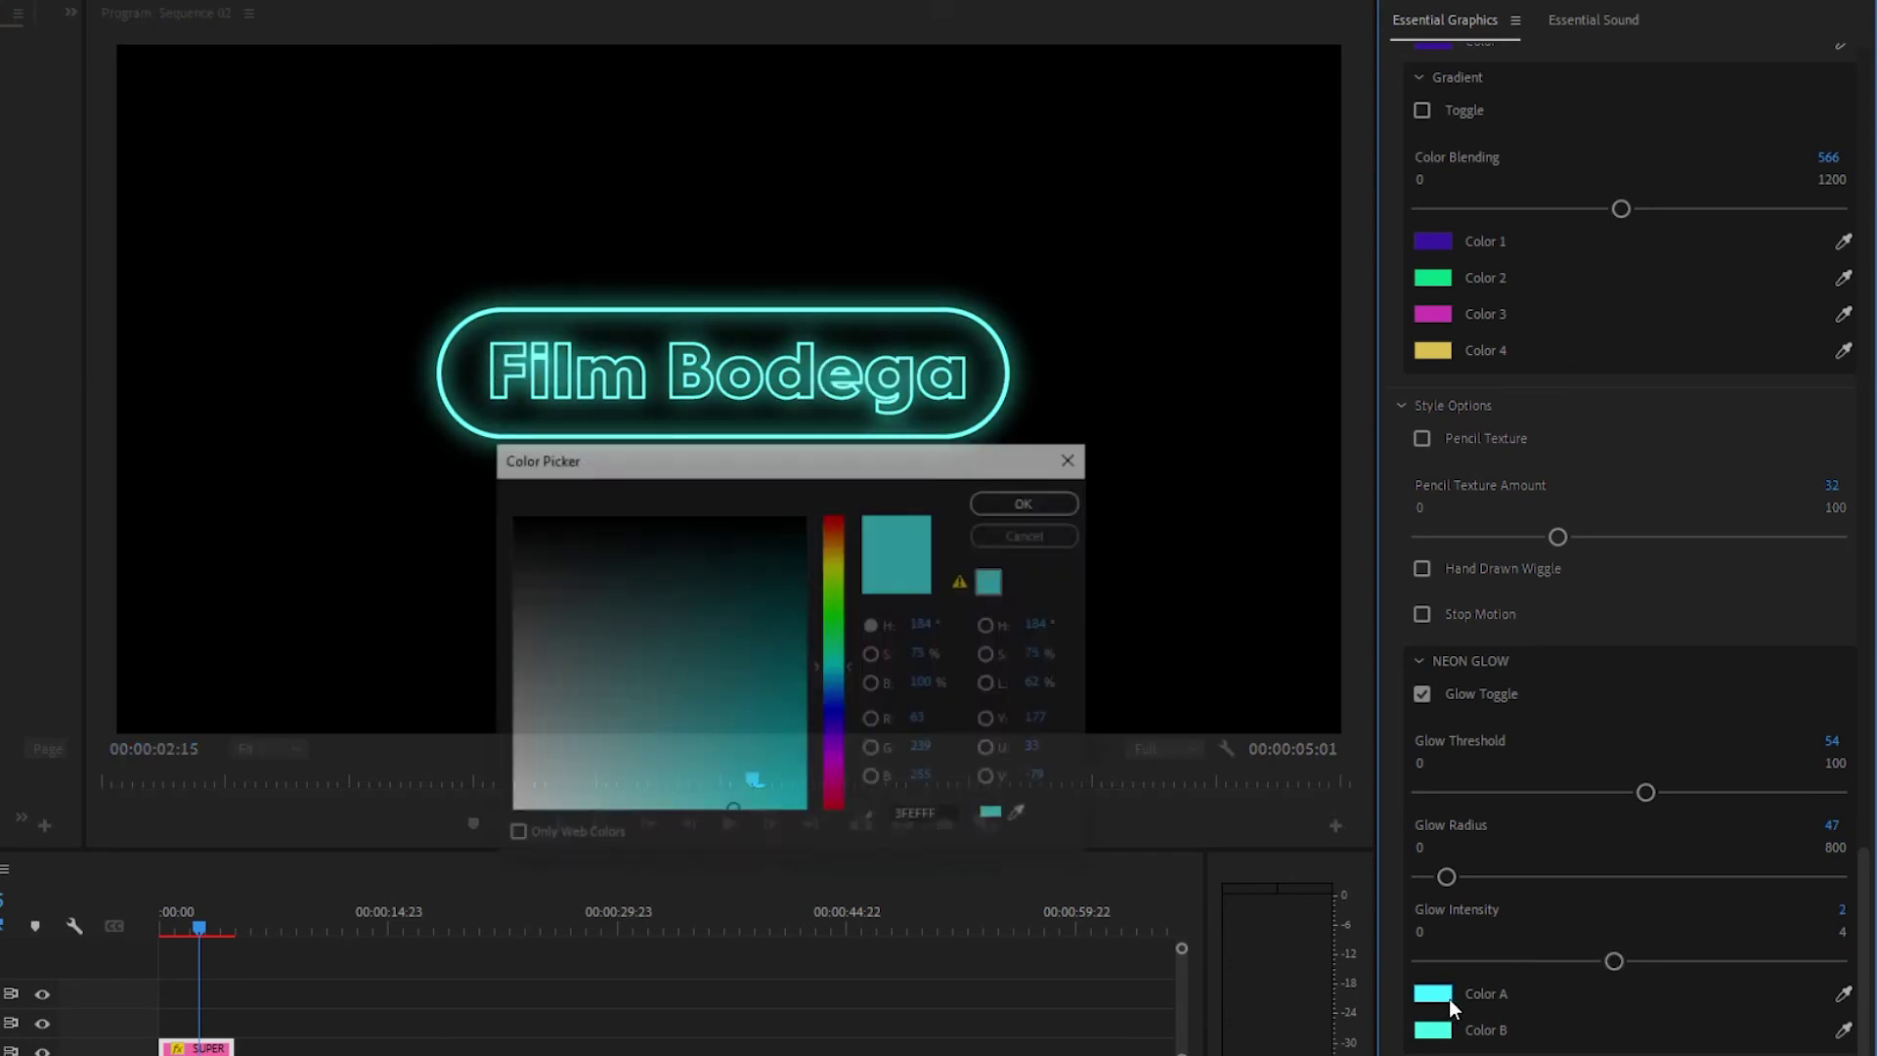
click(835, 754)
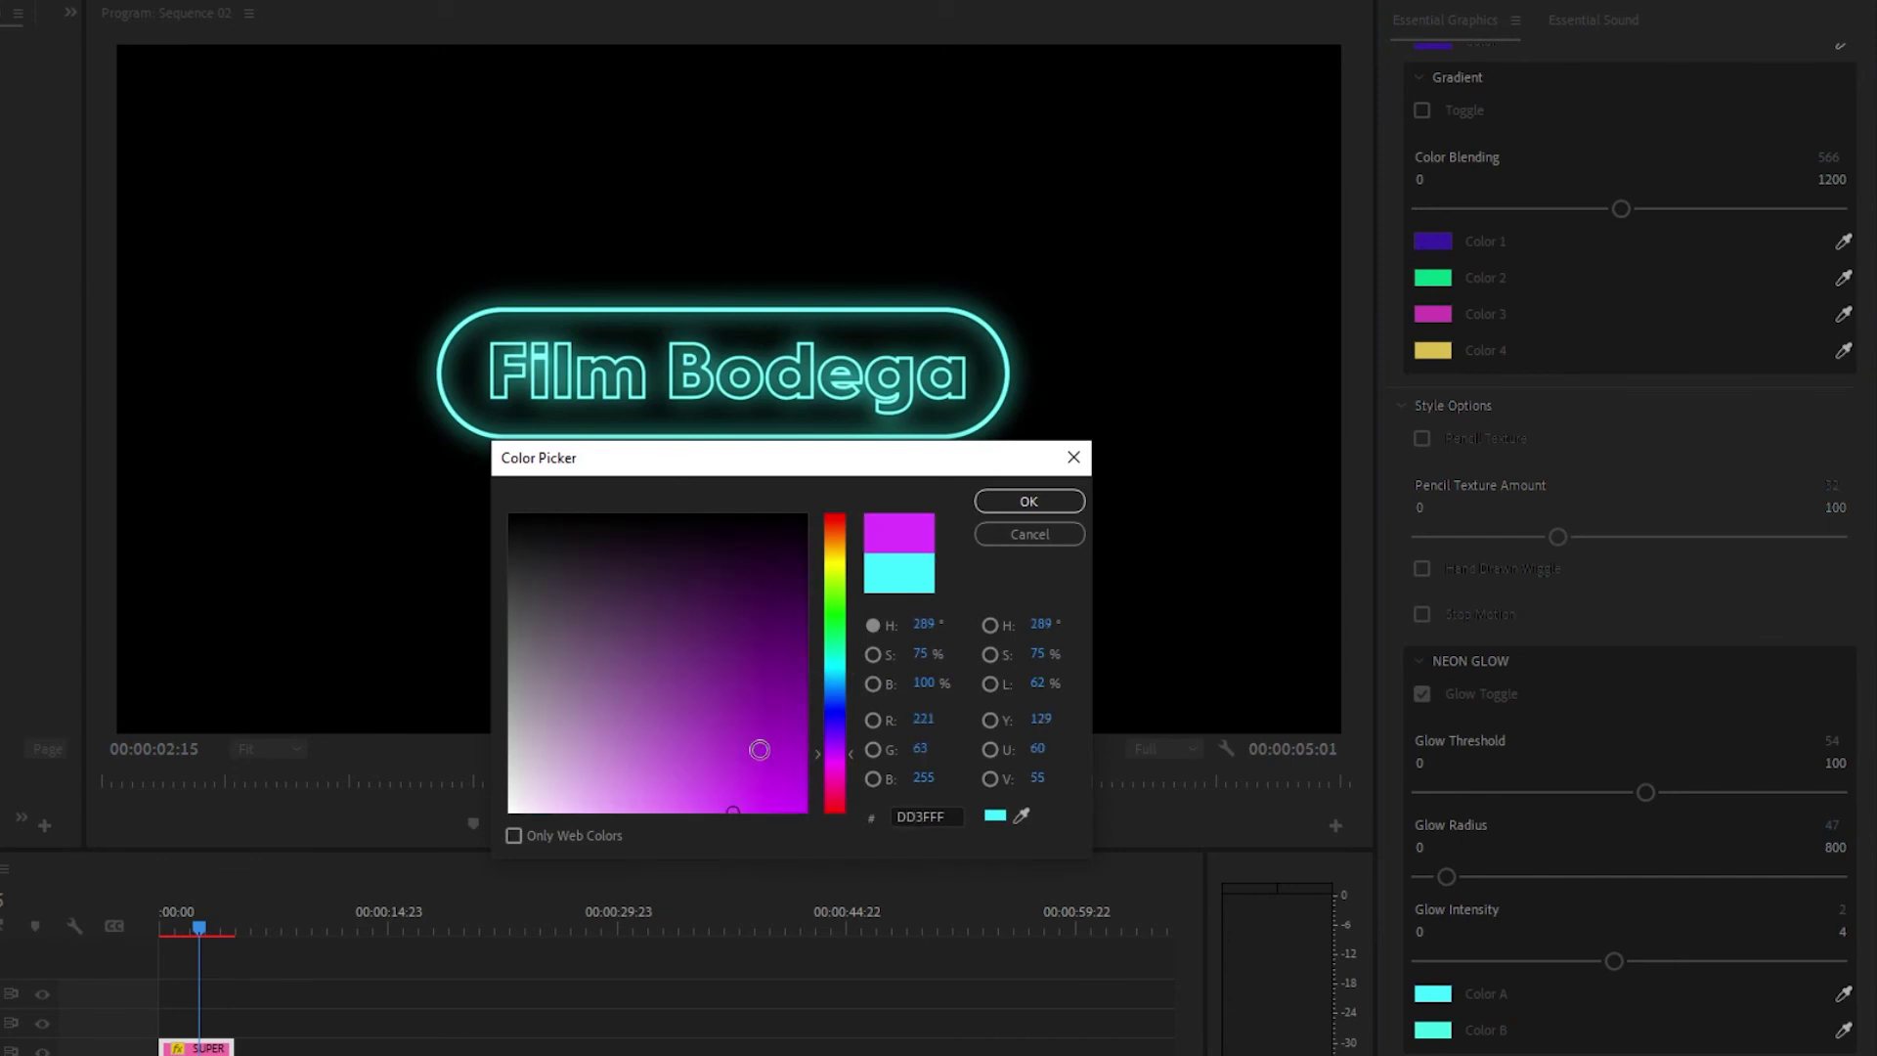
click(1052, 499)
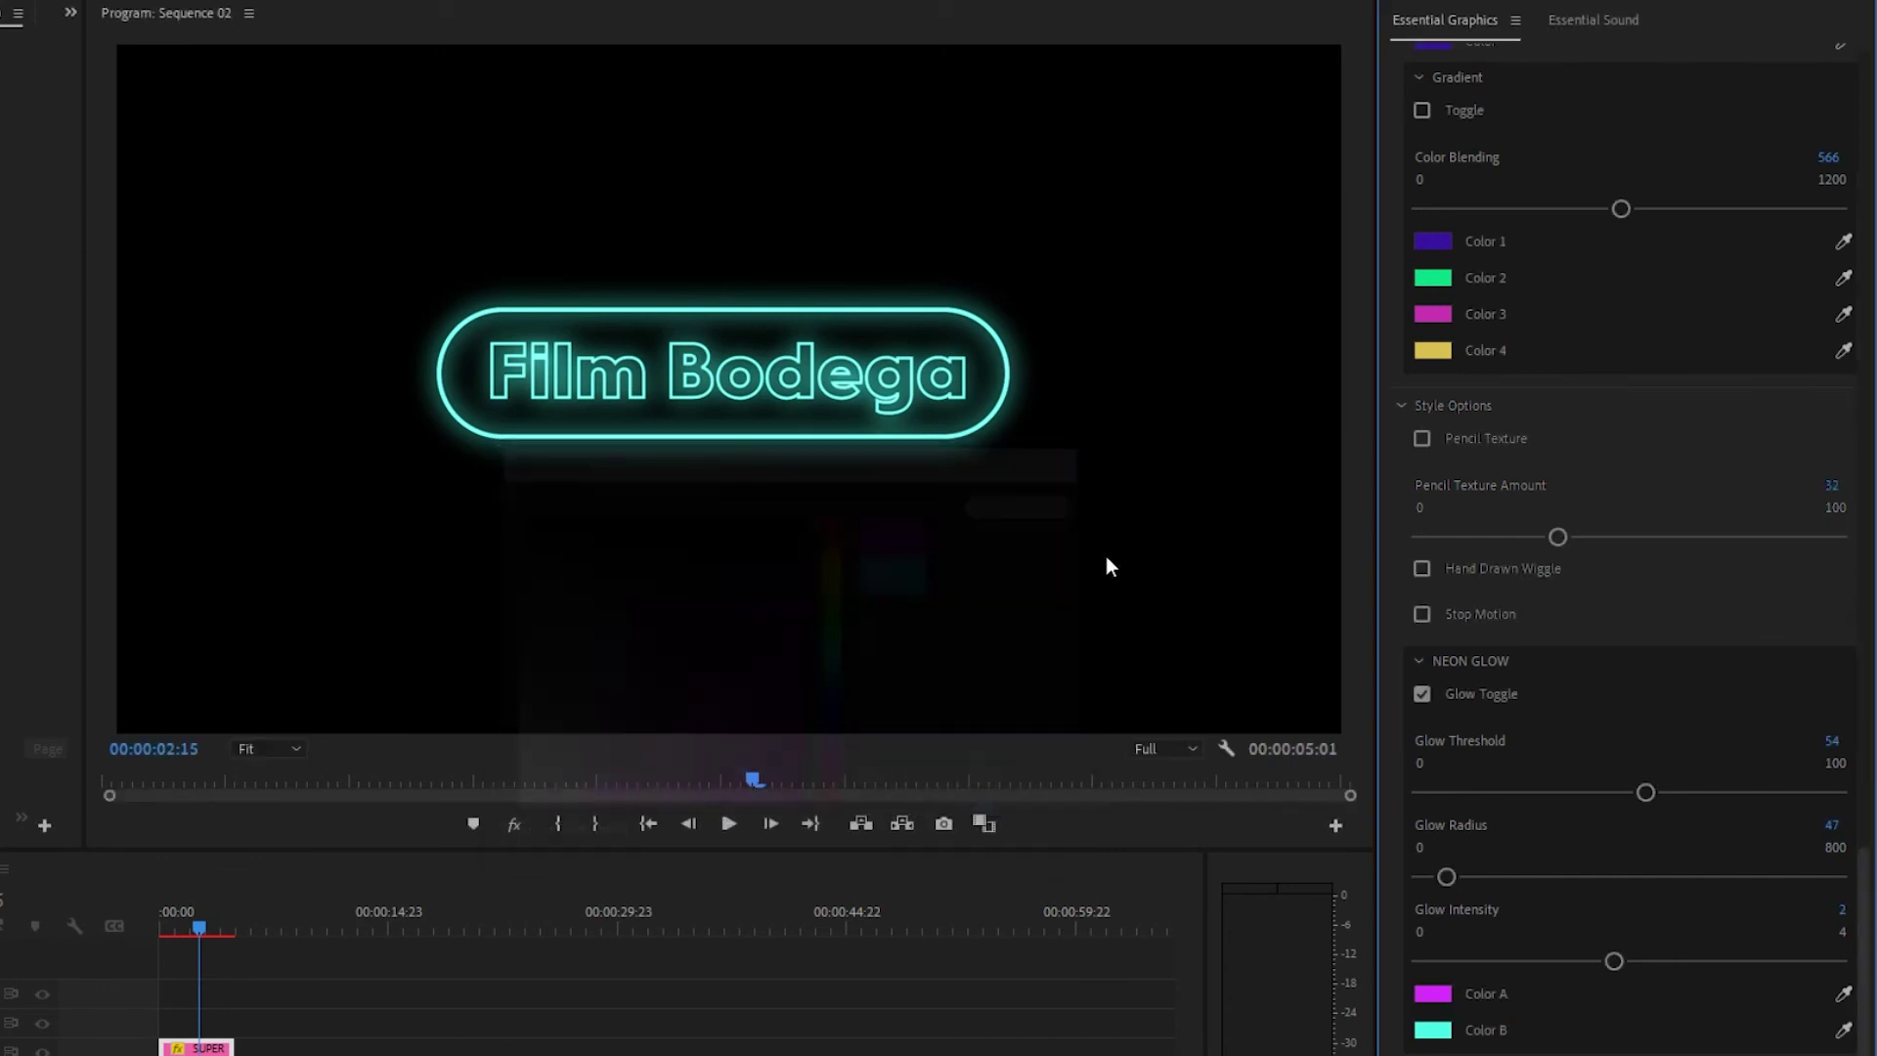
Step: Try a saturated pink shade for glow Color B in the Color Picker
click(1427, 1034)
click(837, 756)
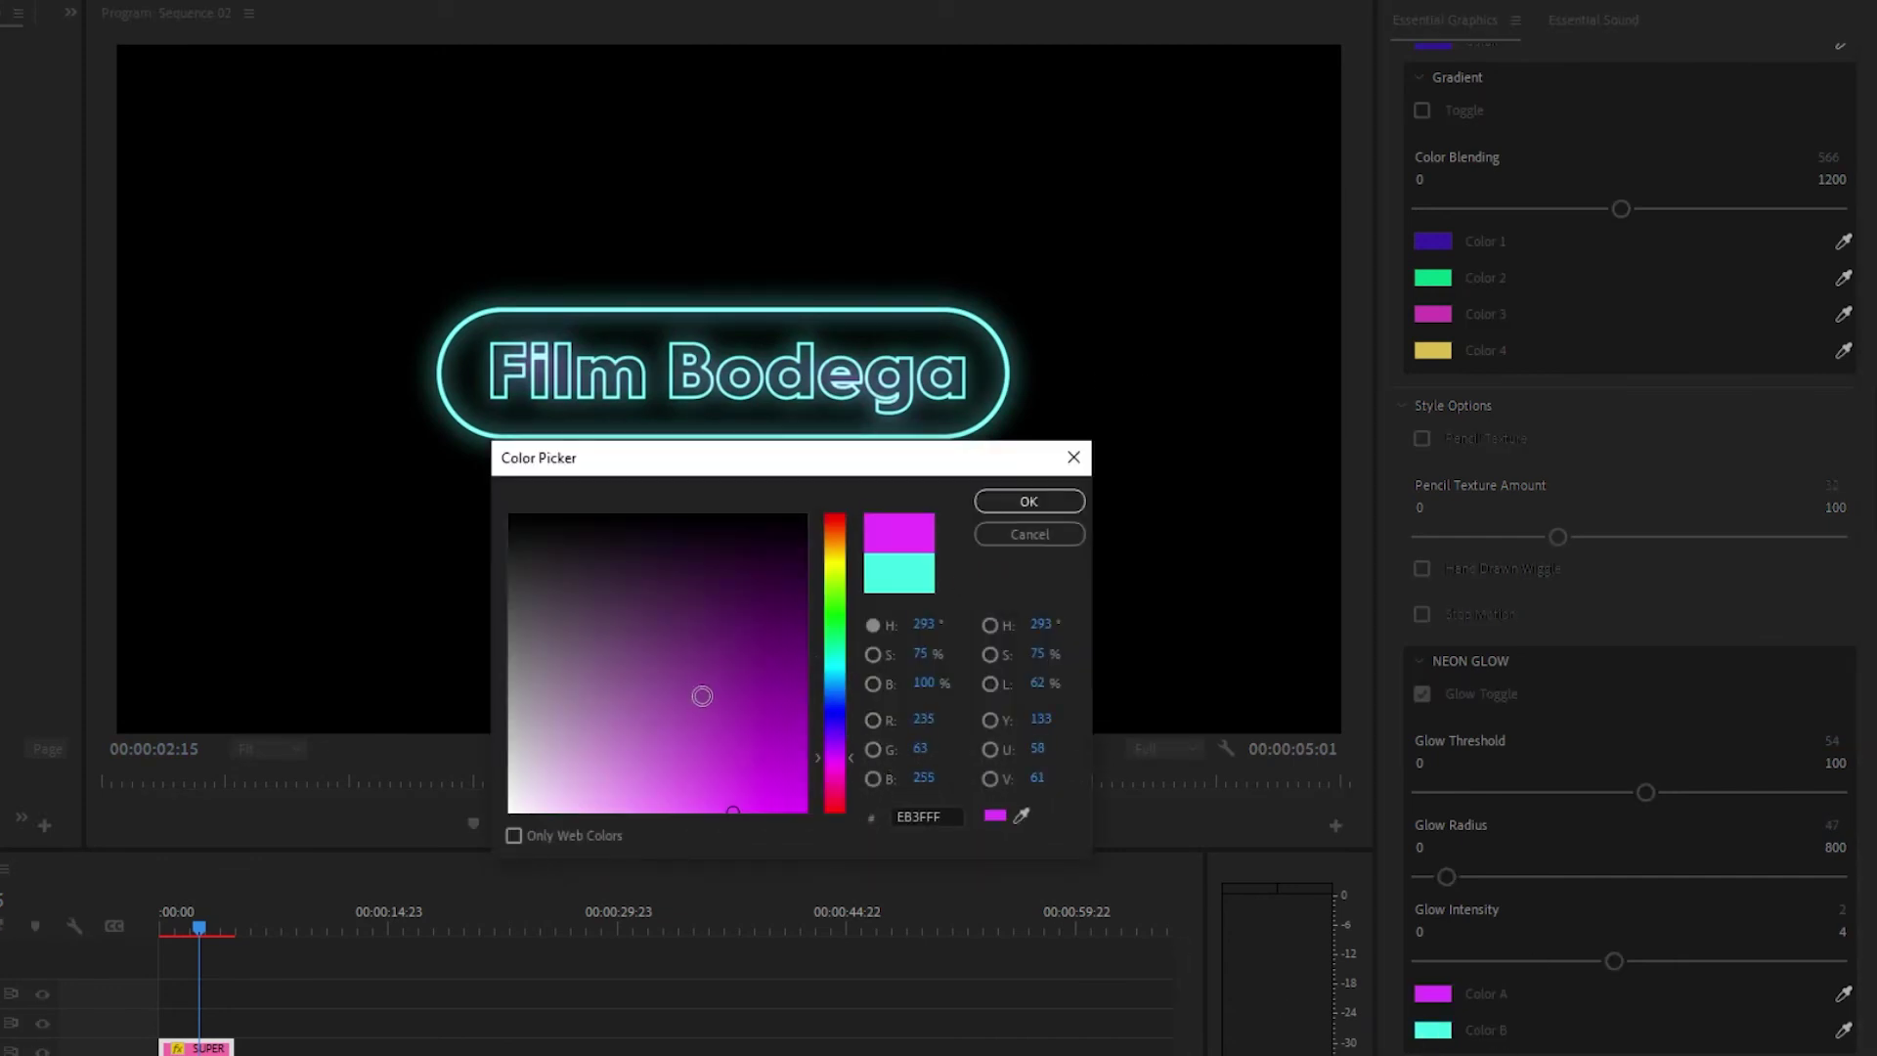
click(705, 725)
drag(704, 689, 986, 961)
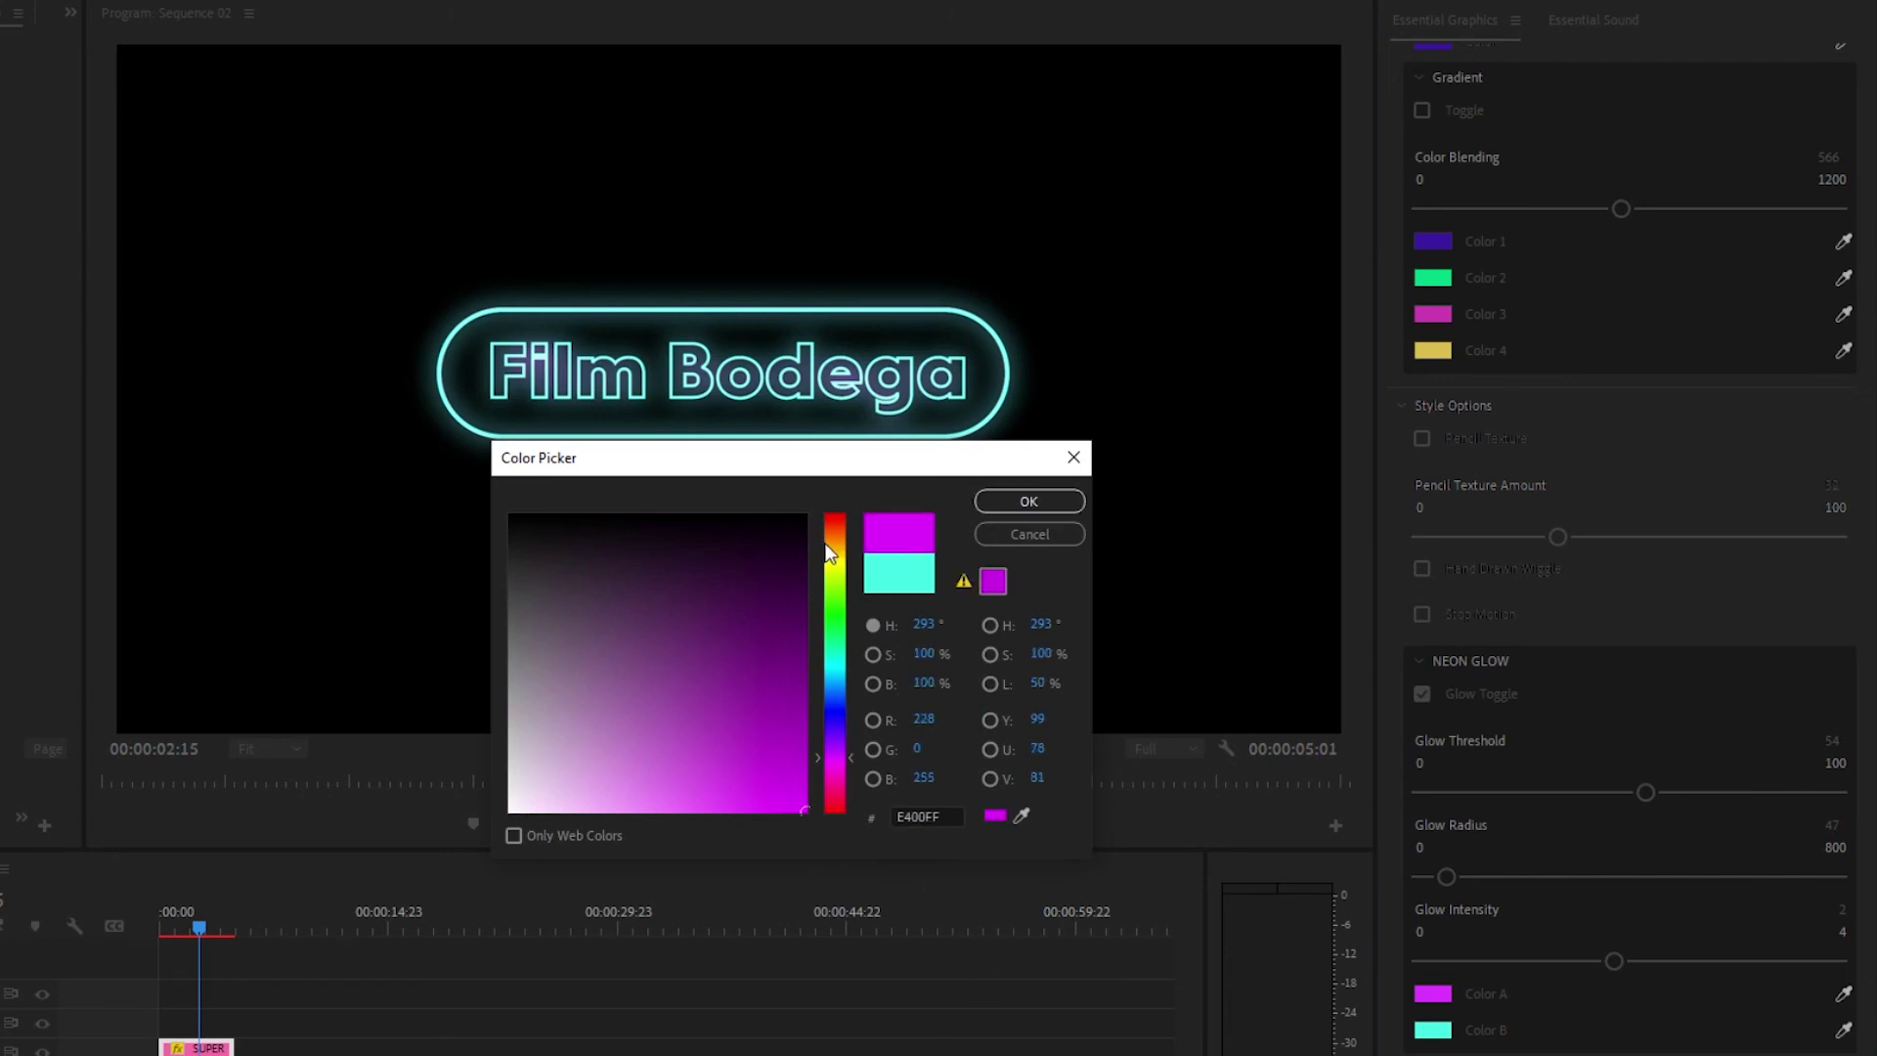
drag(834, 799, 834, 795)
key(Return)
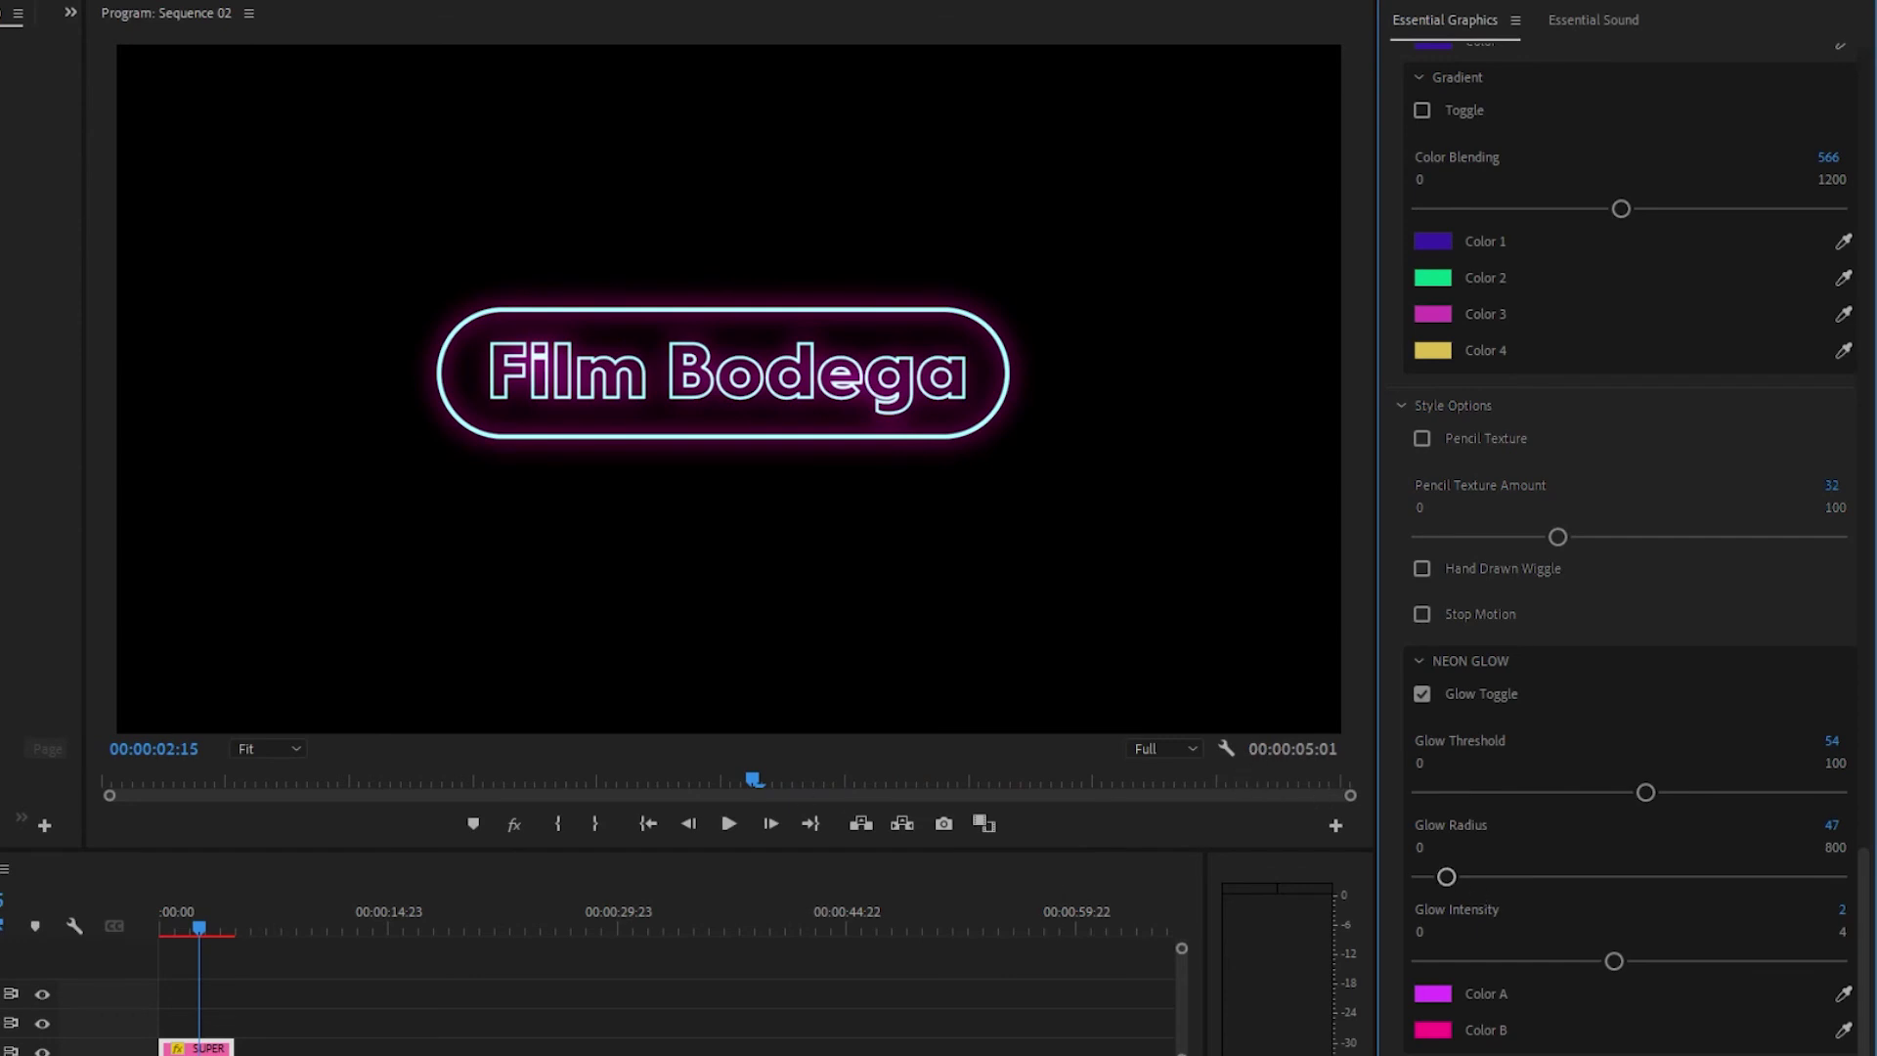
click(1432, 1032)
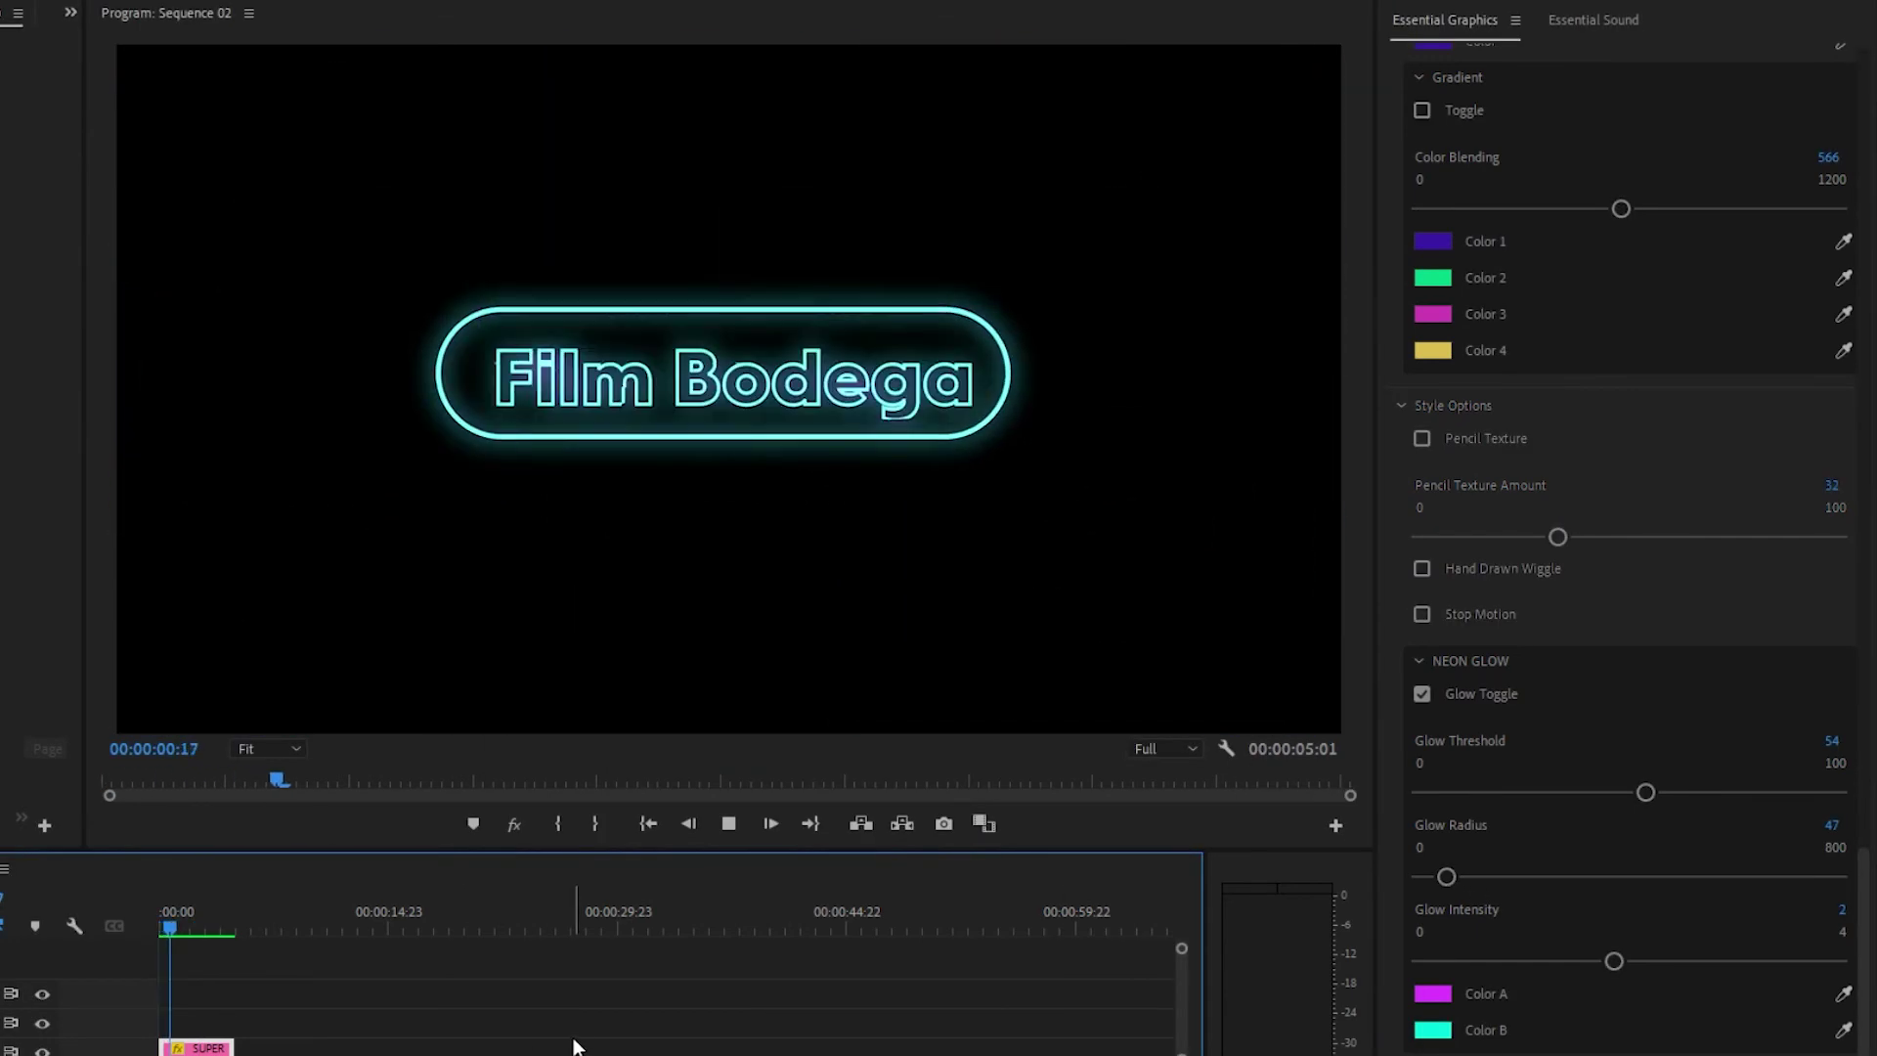
drag(186, 936, 162, 934)
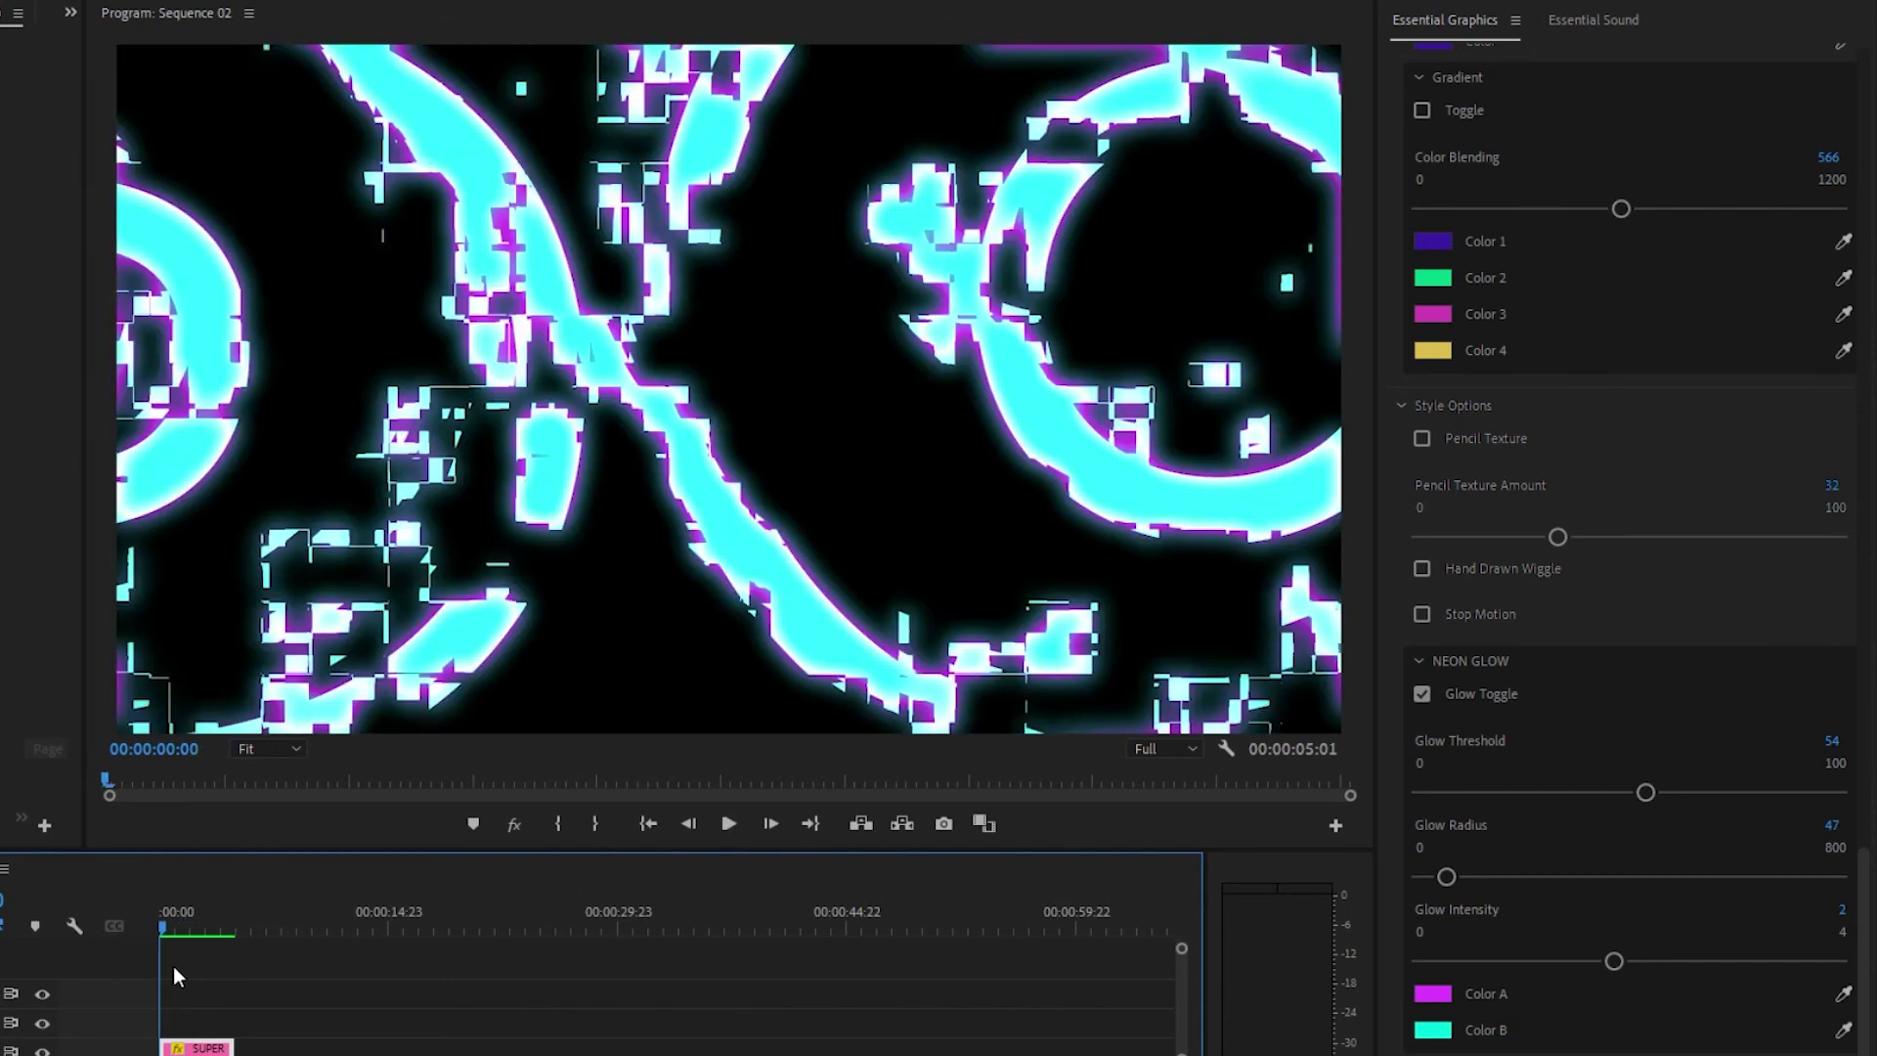